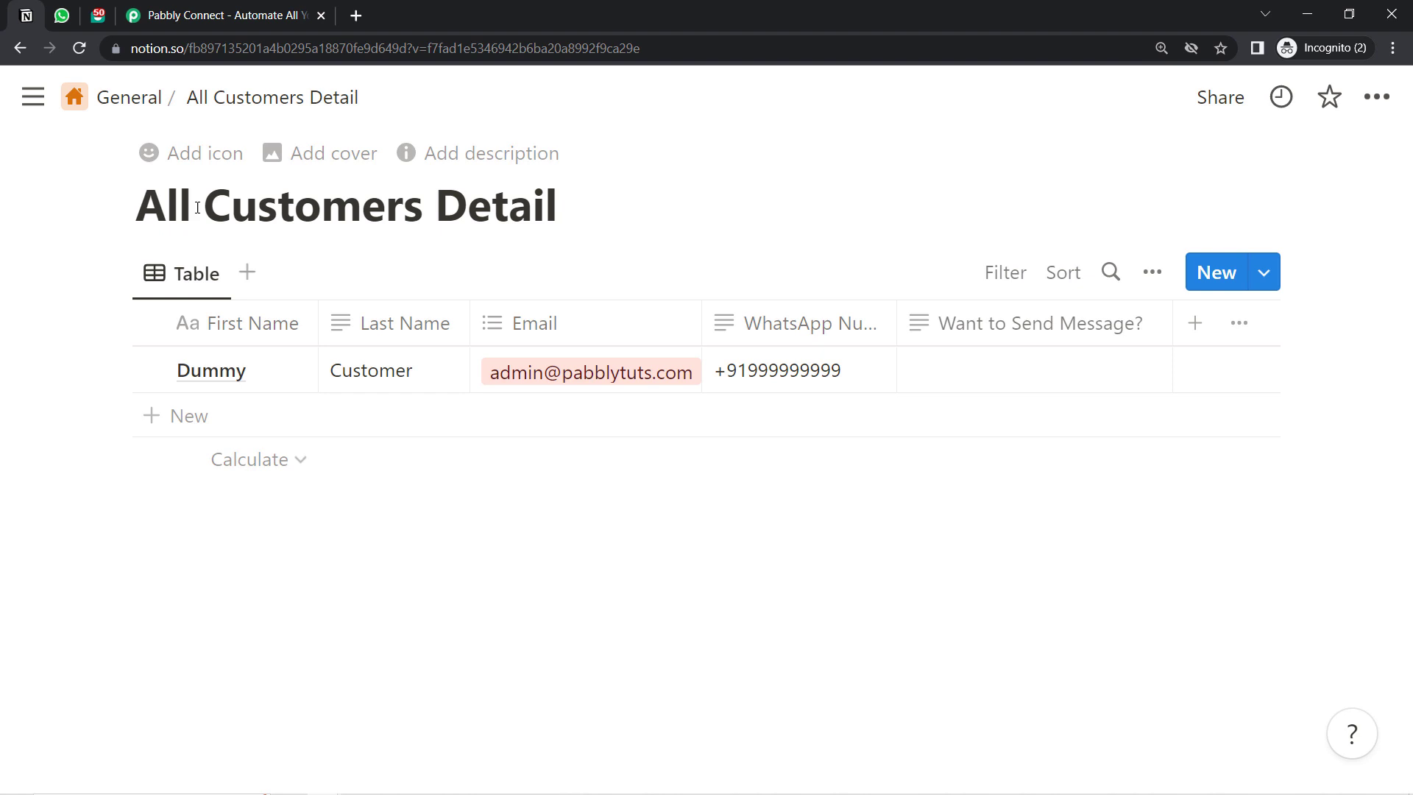
Step: Review the All Customers Detail table in Notion and the travel sale message received from Pabbly Team - Interakt in WhatsApp Web
{"action": "left_click_drag", "start_coordinate": [164, 213], "coordinate": [487, 213]}
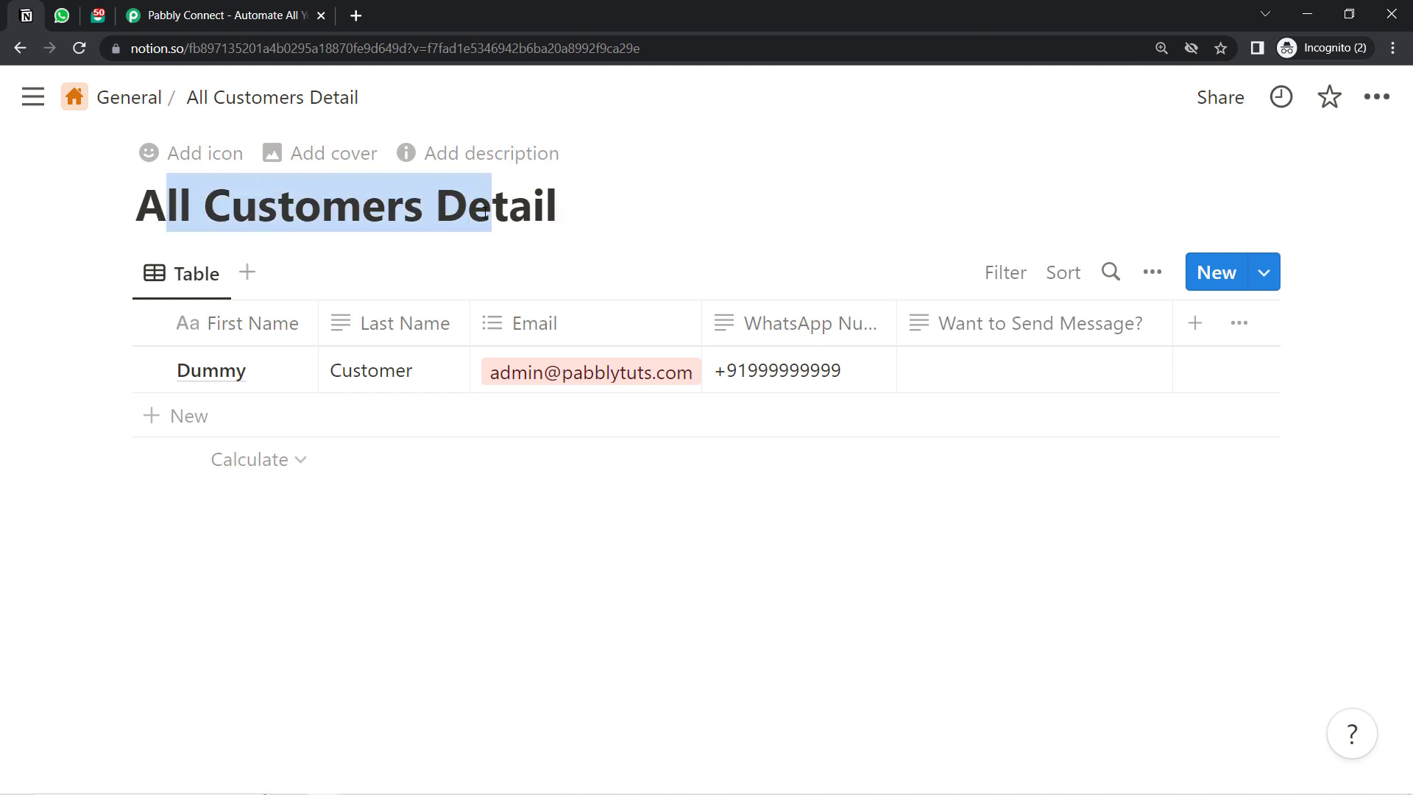
{"action": "double_click", "coordinate": [147, 48]}
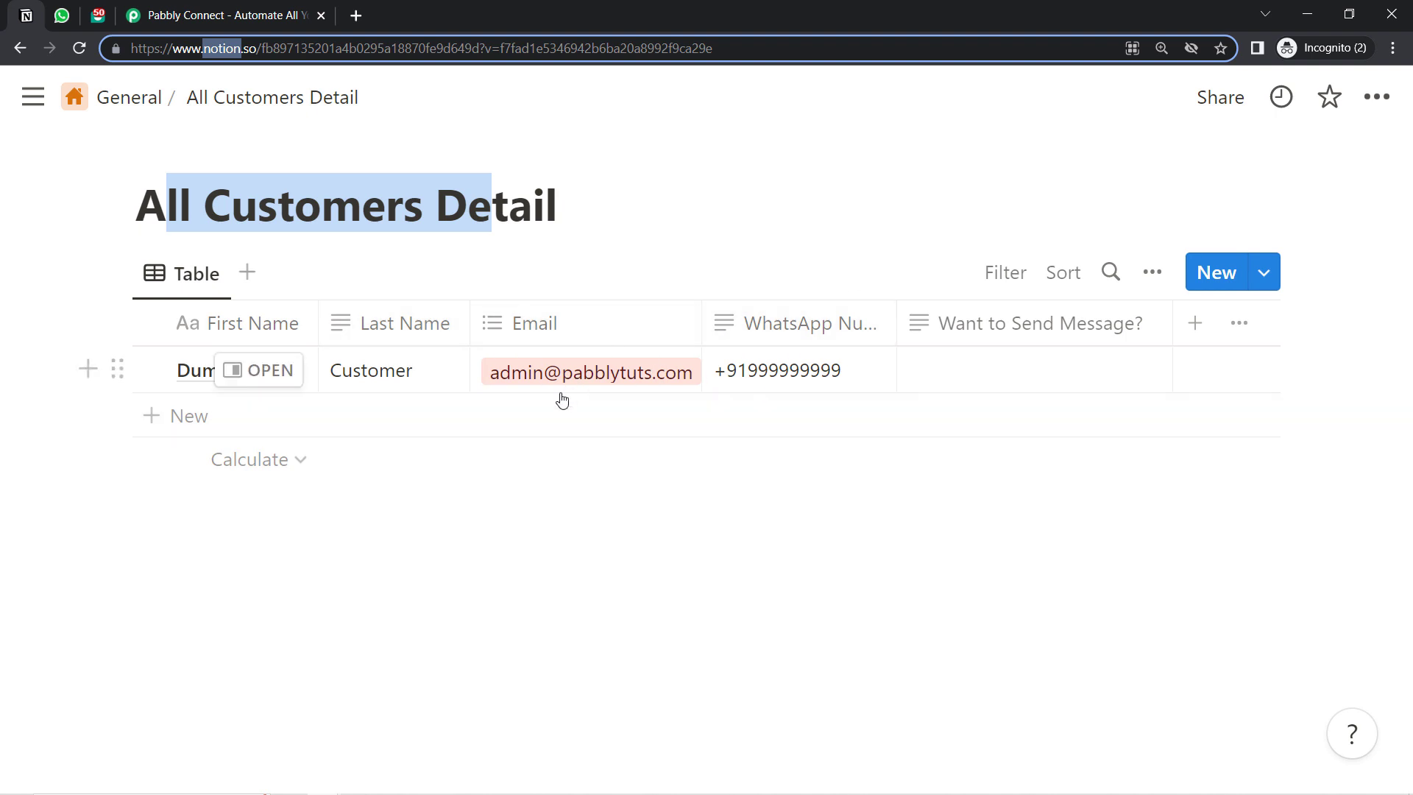
{"action": "left_click", "coordinate": [65, 14]}
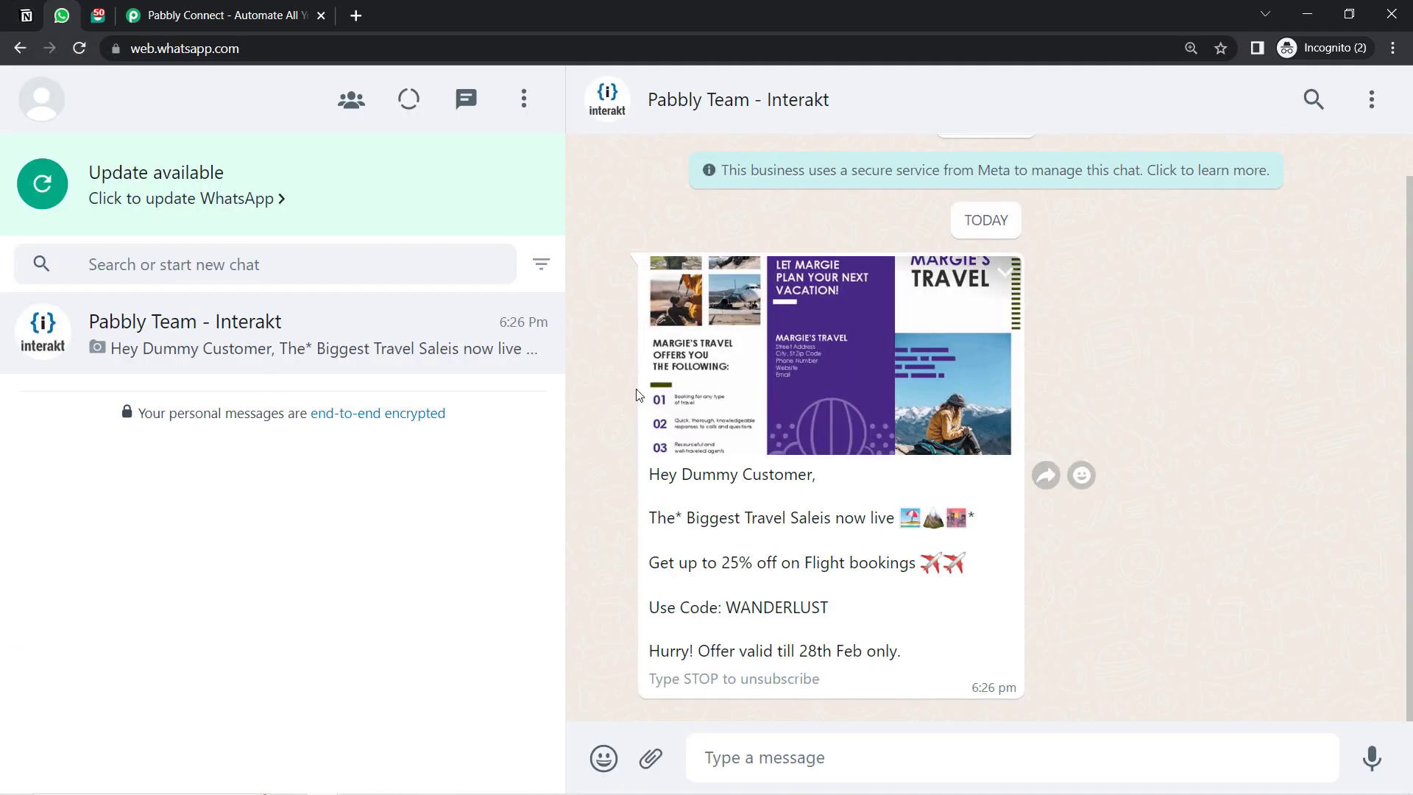
{"action": "left_click_drag", "start_coordinate": [650, 475], "coordinate": [702, 606]}
{"action": "left_click", "coordinate": [783, 478]}
{"action": "left_click_drag", "start_coordinate": [671, 524], "coordinate": [858, 543]}
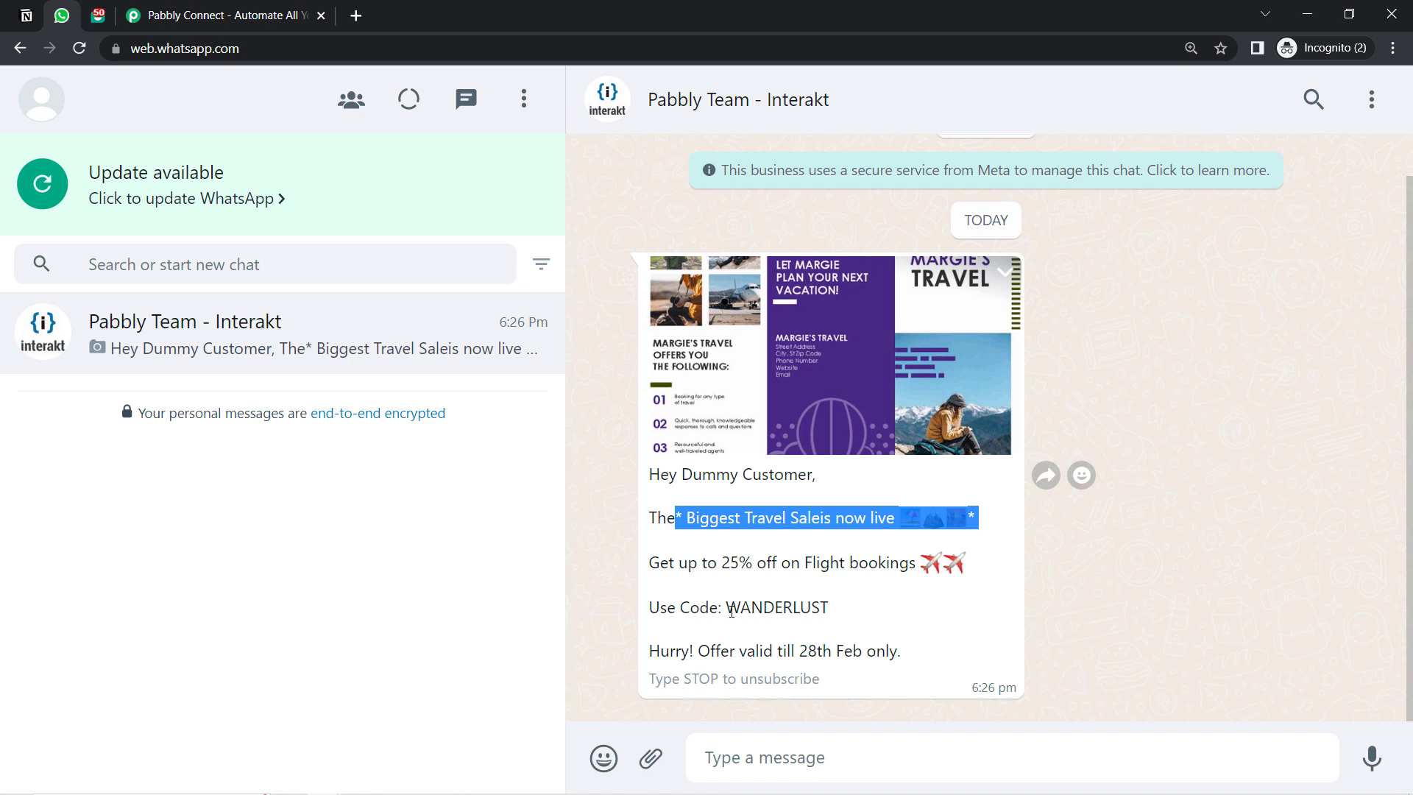
{"action": "left_click", "coordinate": [674, 590]}
{"action": "left_click_drag", "start_coordinate": [660, 563], "coordinate": [868, 565]}
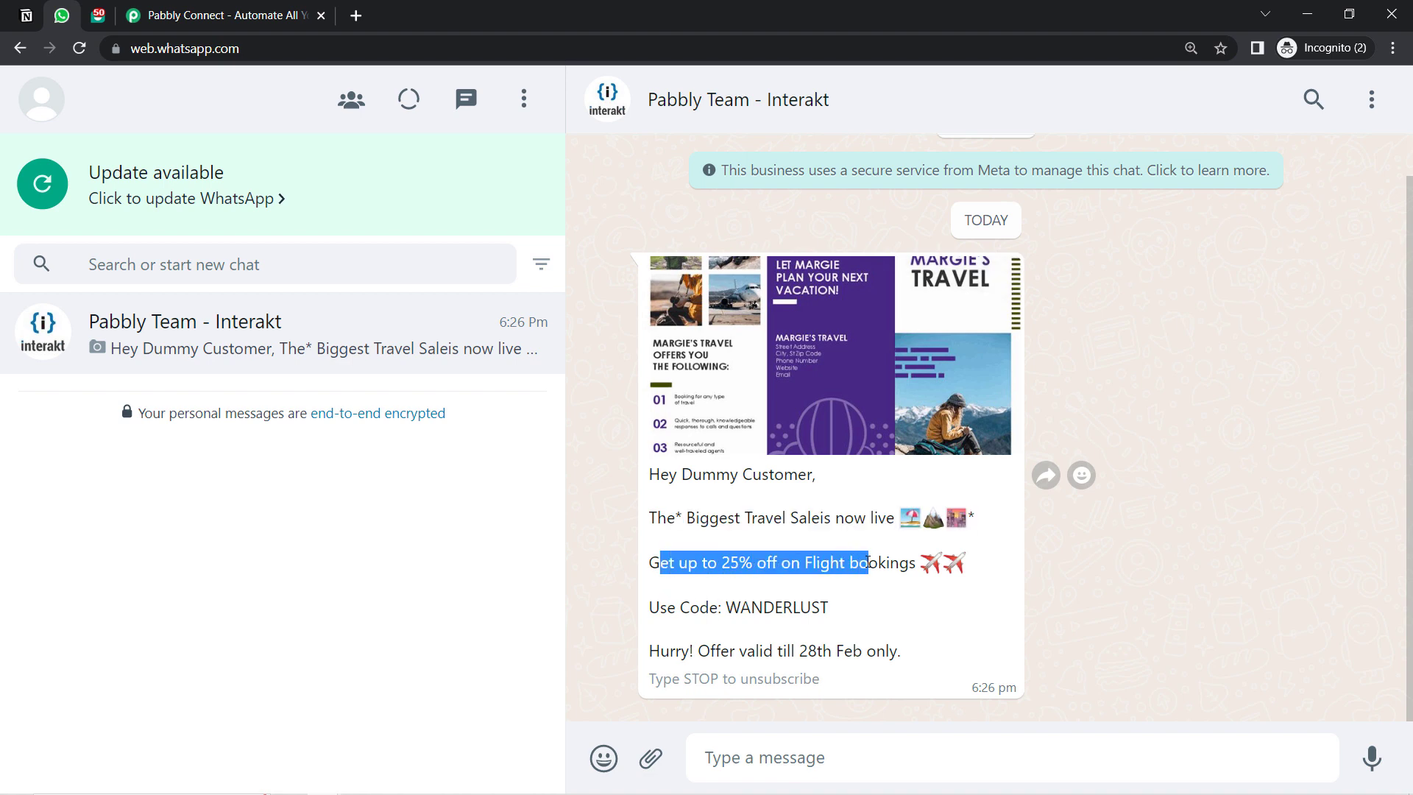
{"action": "left_click", "coordinate": [684, 607]}
{"action": "left_click_drag", "start_coordinate": [751, 608], "coordinate": [830, 608]}
{"action": "left_click_drag", "start_coordinate": [715, 652], "coordinate": [846, 671]}
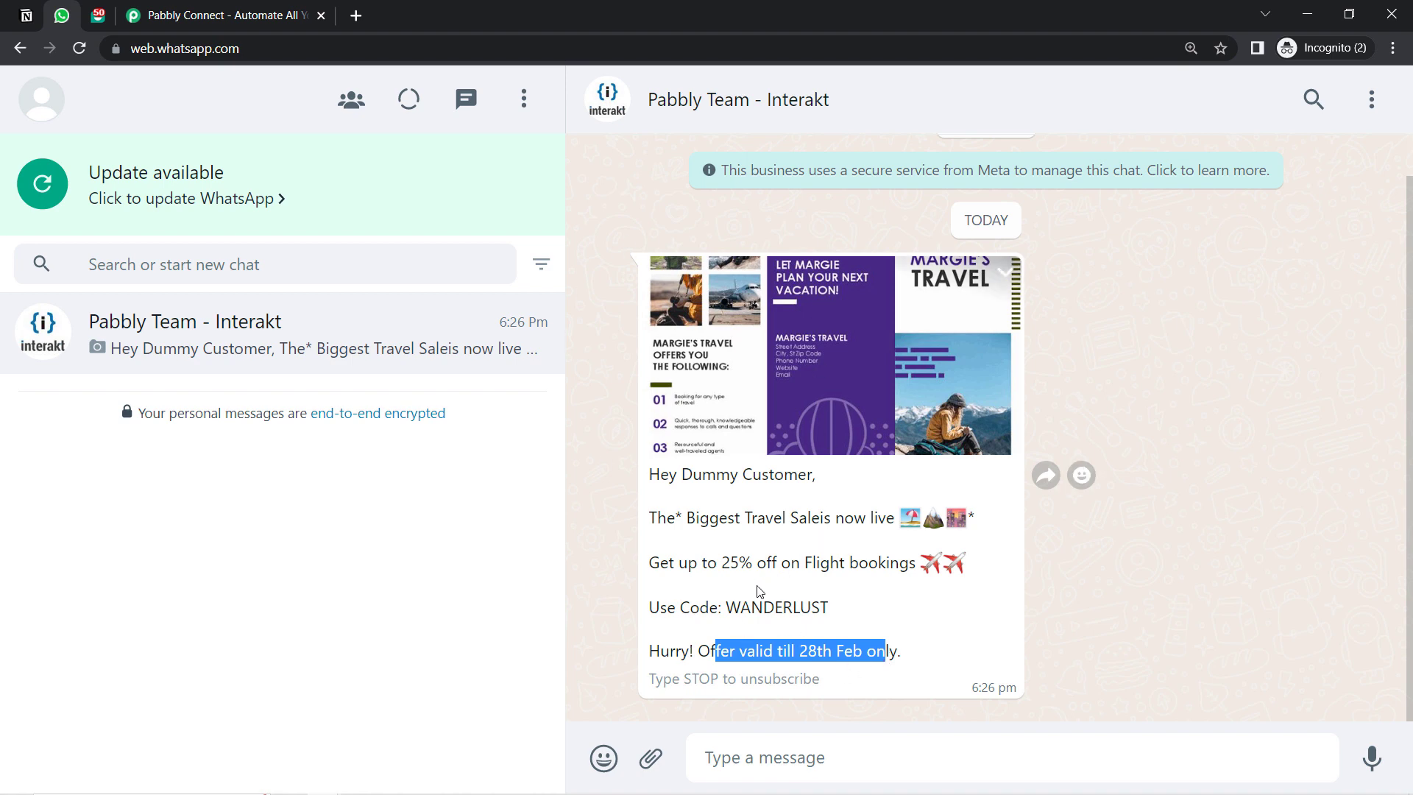
Step: Switch to Interakt and examine the travel_offer message template
{"action": "left_click", "coordinate": [26, 15]}
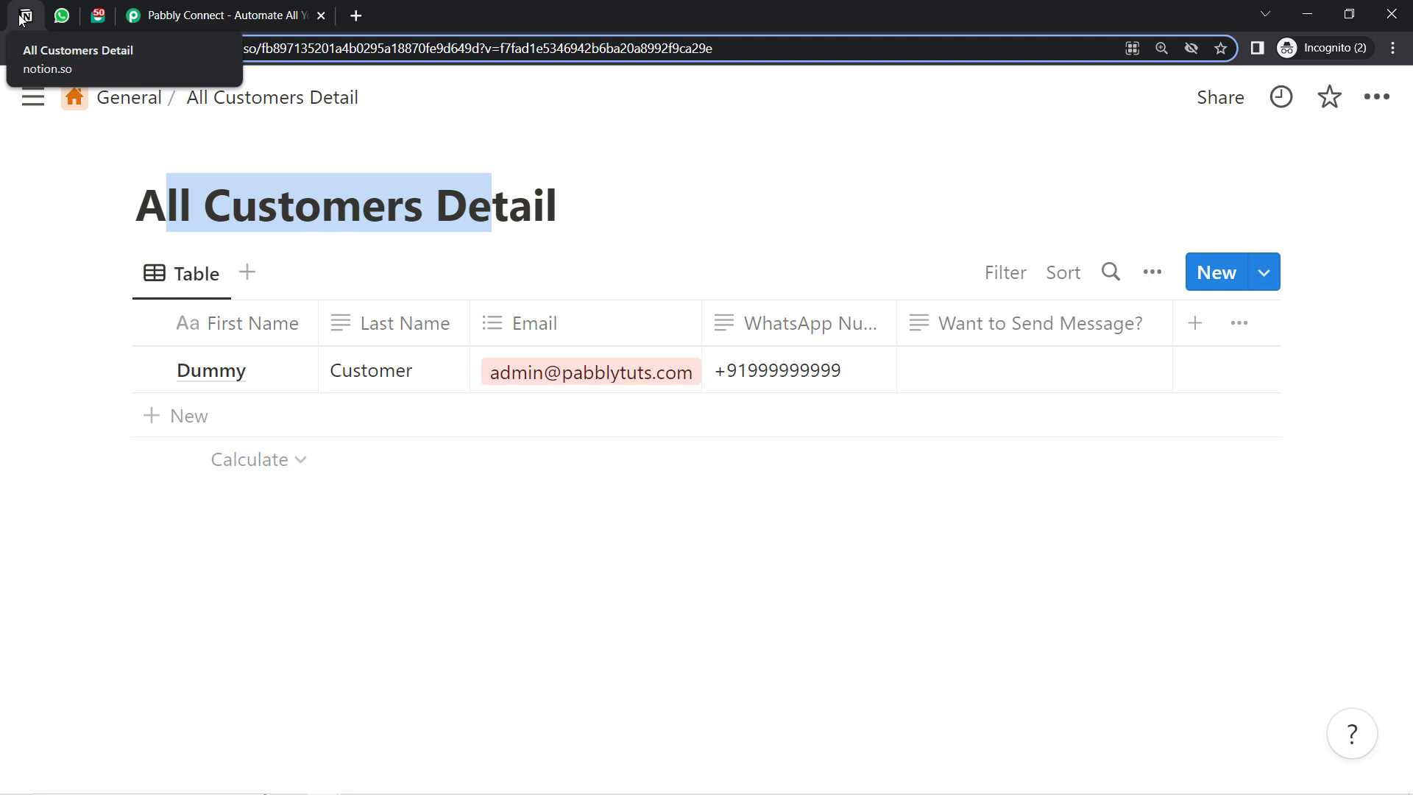
{"action": "left_click", "coordinate": [98, 15]}
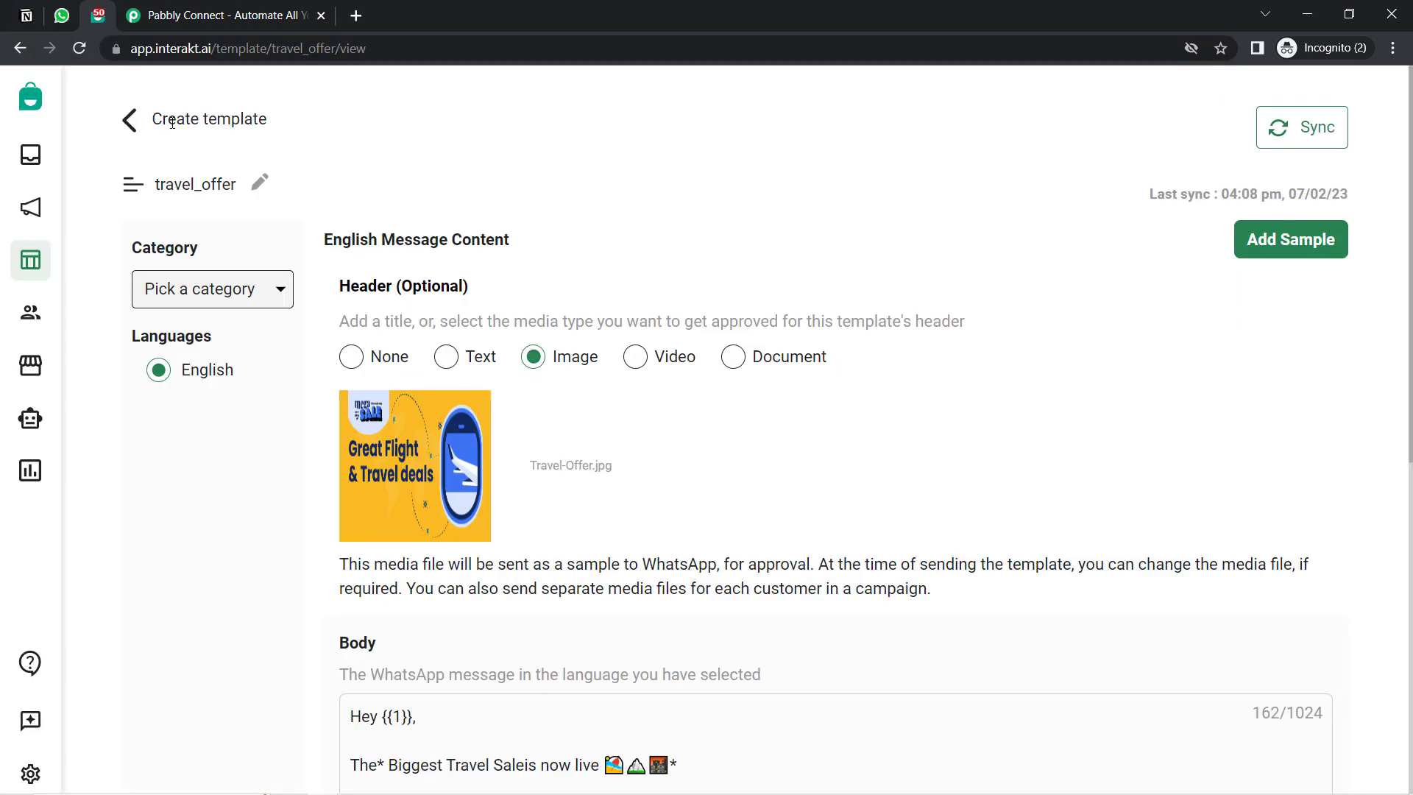
{"action": "left_click", "coordinate": [176, 48]}
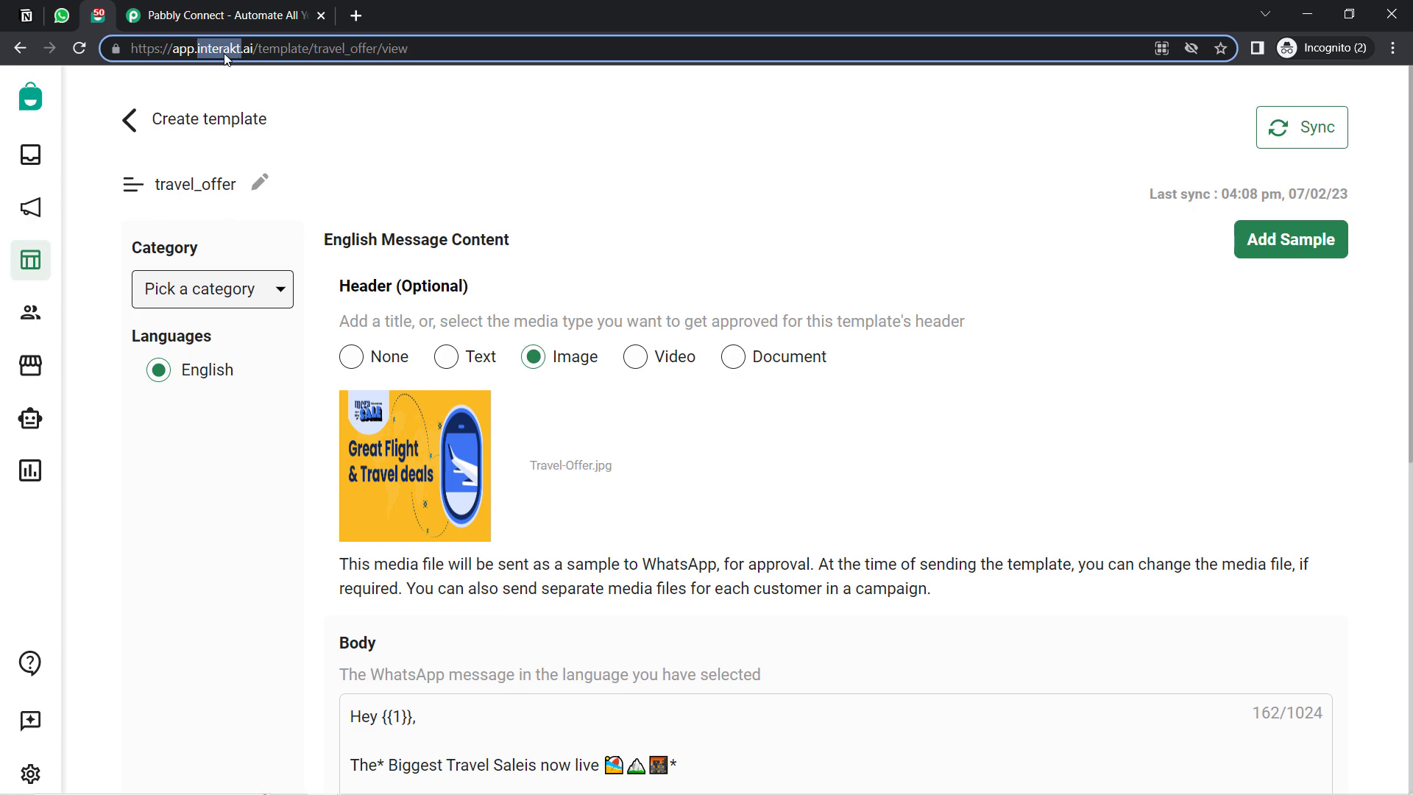
Step: Switch to the Pabbly Connect website and sign in to the Pabbly account
{"action": "left_click", "coordinate": [221, 15]}
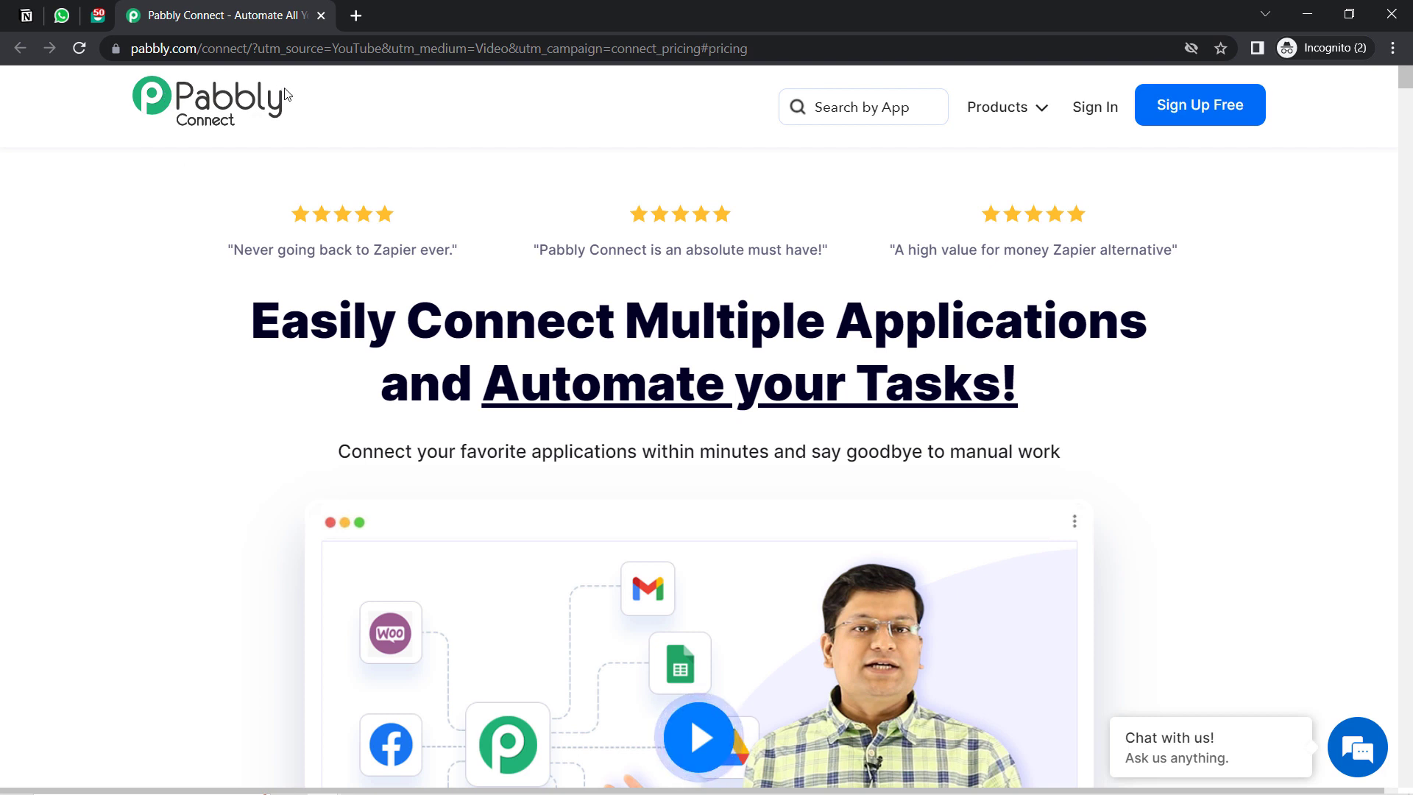
{"action": "left_click_drag", "start_coordinate": [353, 323], "coordinate": [985, 408]}
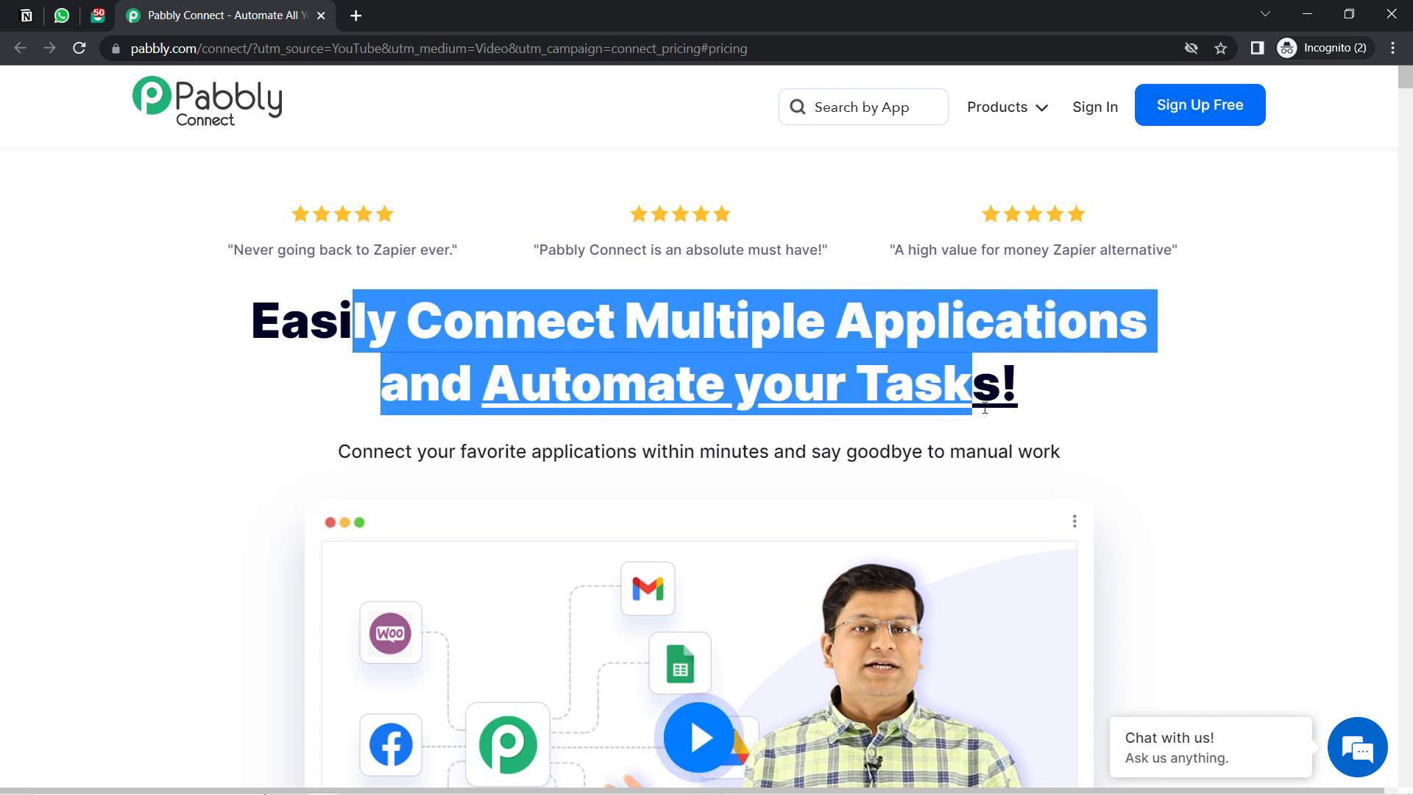
{"action": "left_click_drag", "start_coordinate": [138, 48], "coordinate": [280, 49]}
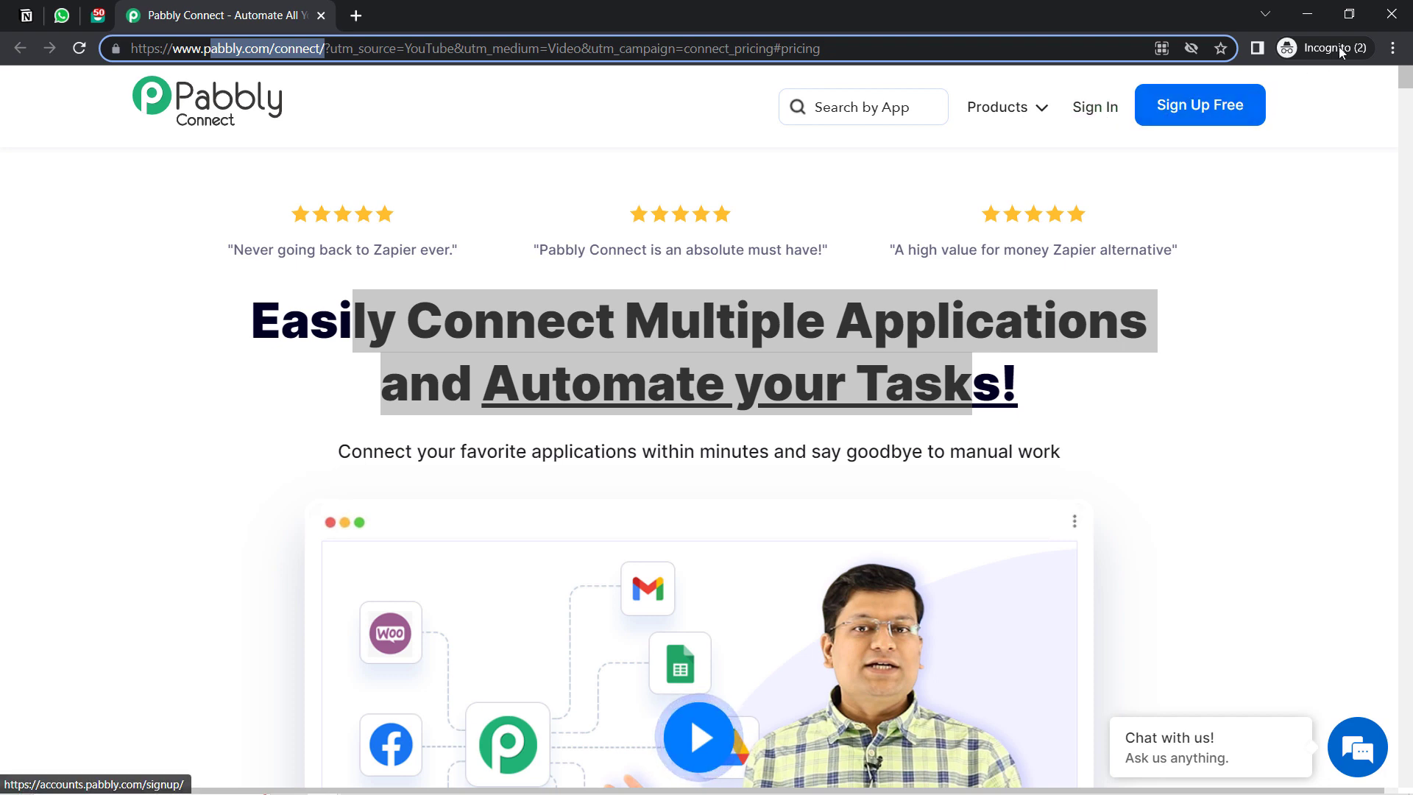
{"action": "left_click", "coordinate": [1391, 49]}
{"action": "left_click", "coordinate": [1391, 49]}
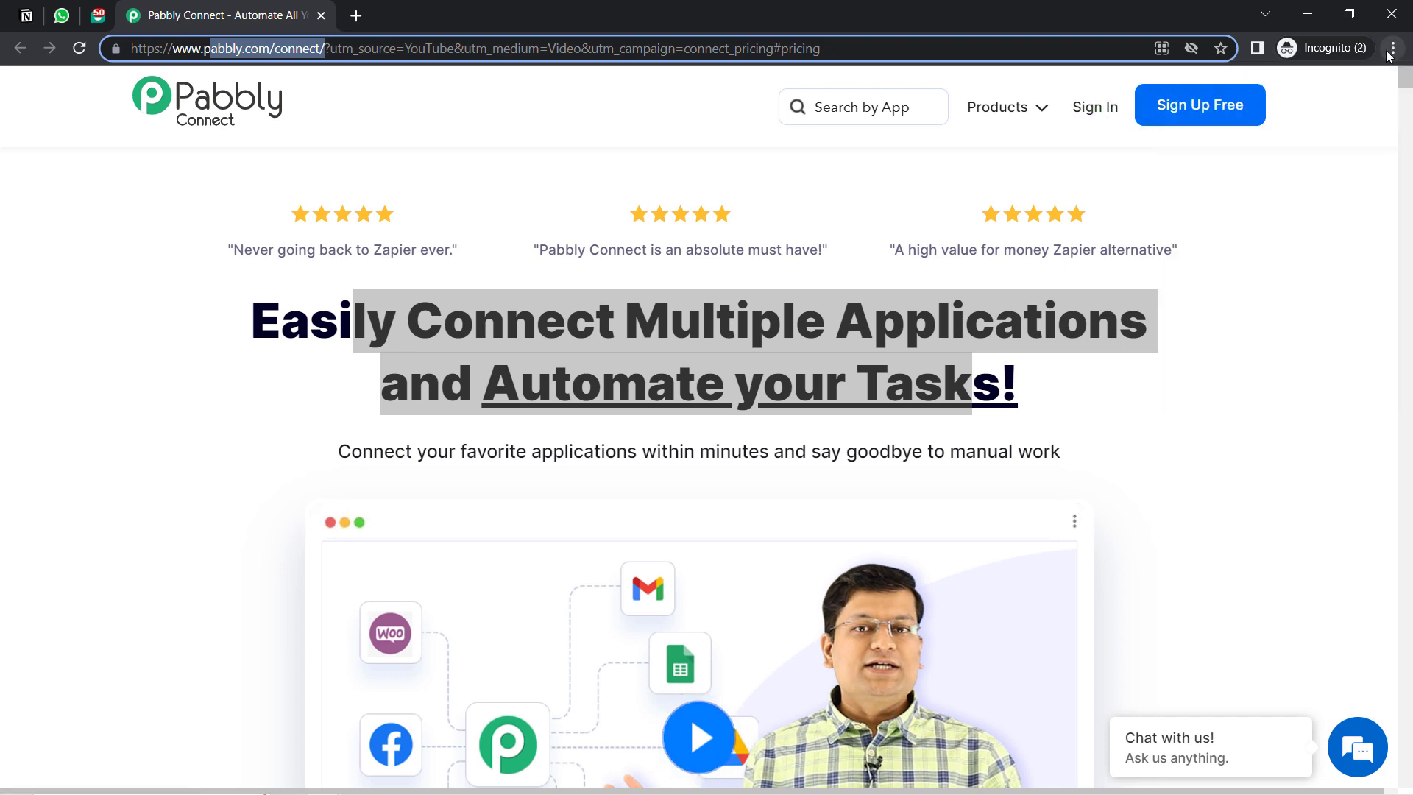
{"action": "left_click", "coordinate": [1091, 112]}
{"action": "left_click", "coordinate": [1091, 112]}
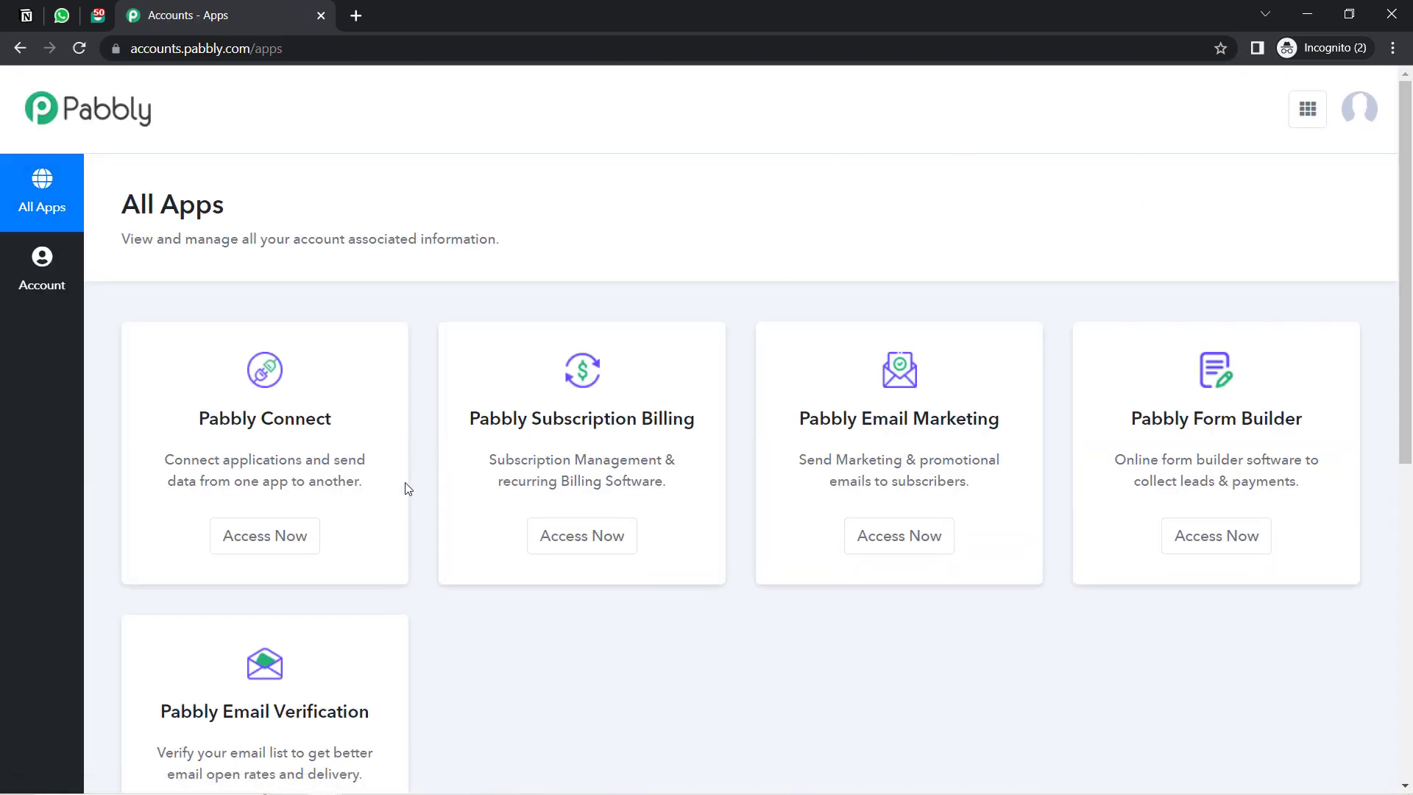
Step: Access Pabbly Connect from the list of all Pabbly apps and bring up its dashboard
{"action": "left_click", "coordinate": [242, 545]}
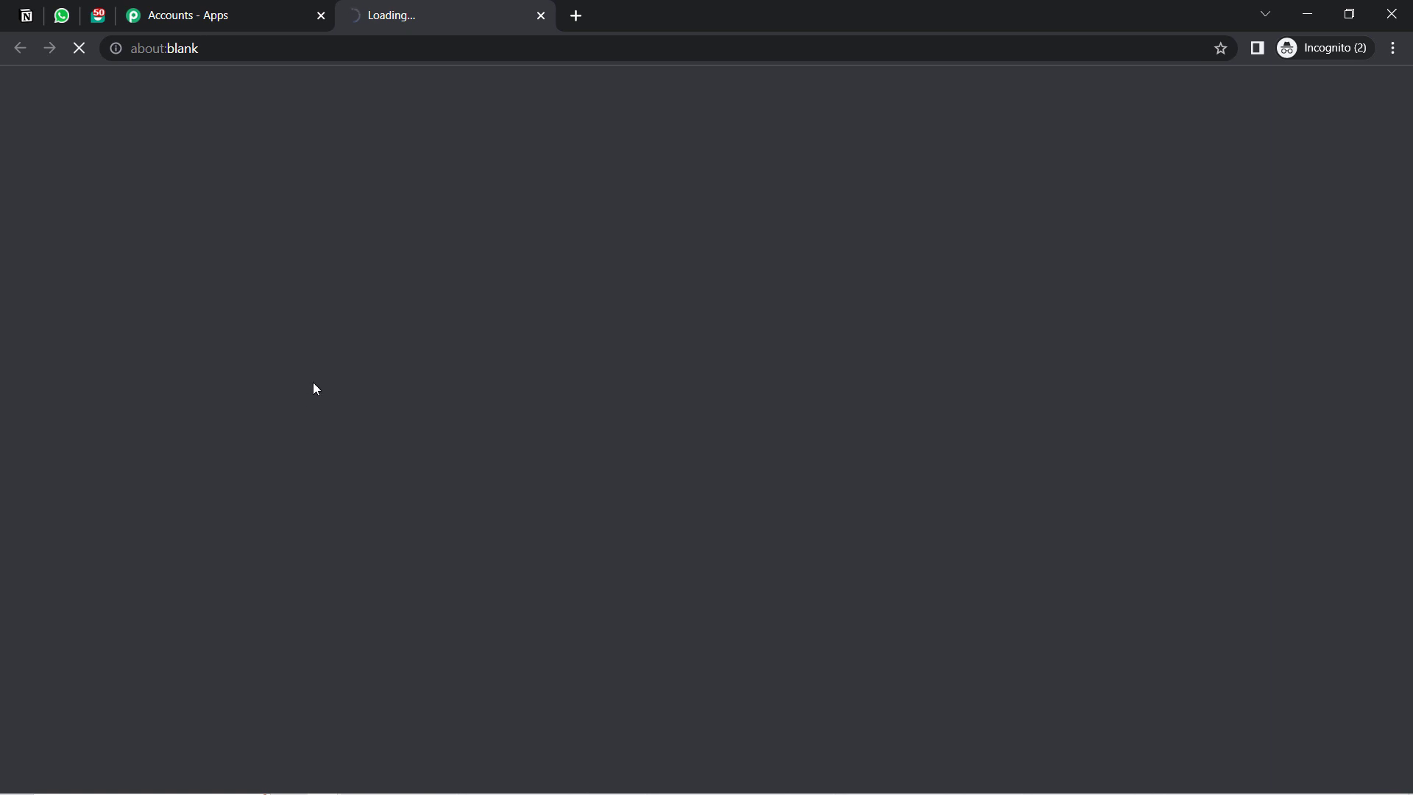
{"action": "left_click", "coordinate": [188, 21]}
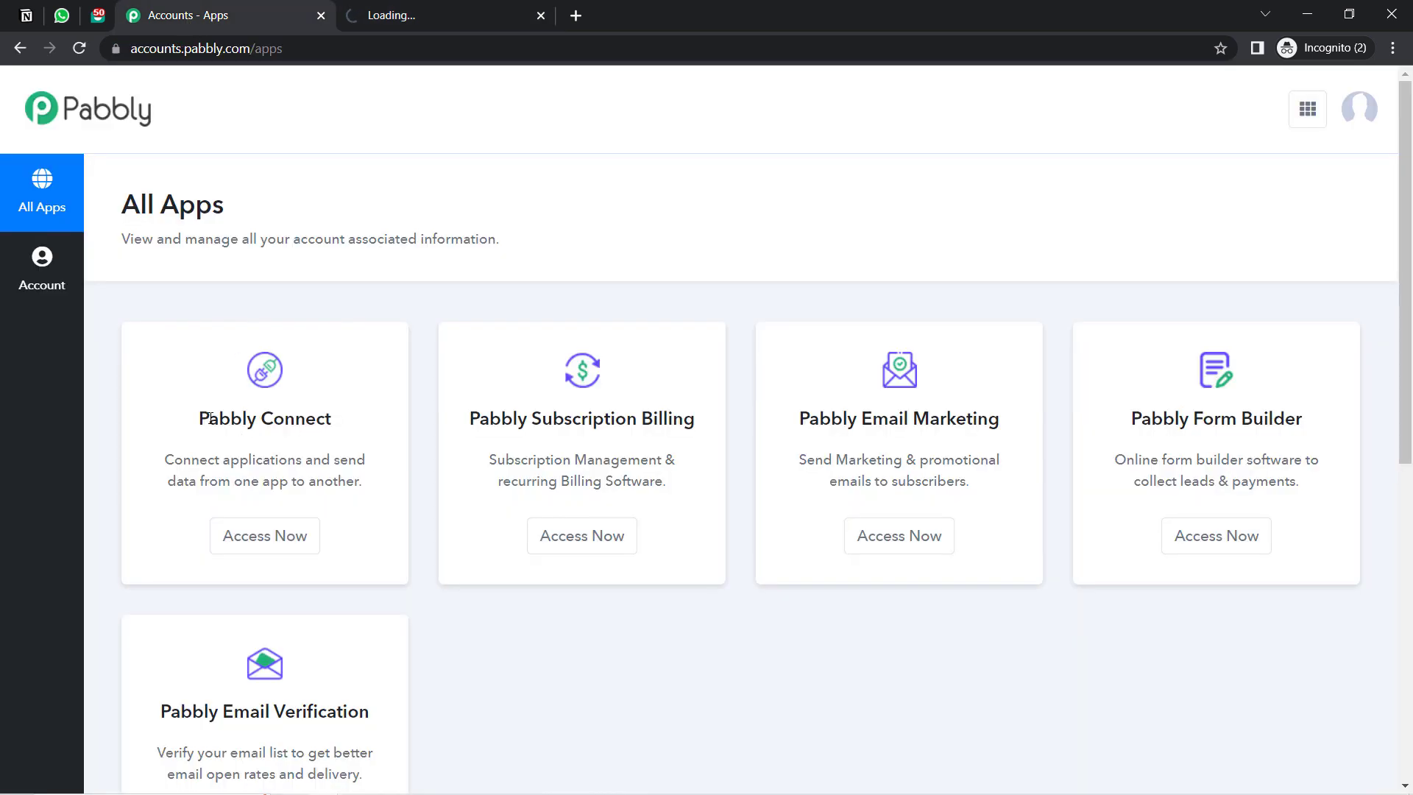
{"action": "left_click_drag", "start_coordinate": [206, 419], "coordinate": [307, 421]}
{"action": "left_click", "coordinate": [269, 535]}
{"action": "left_click", "coordinate": [384, 8]}
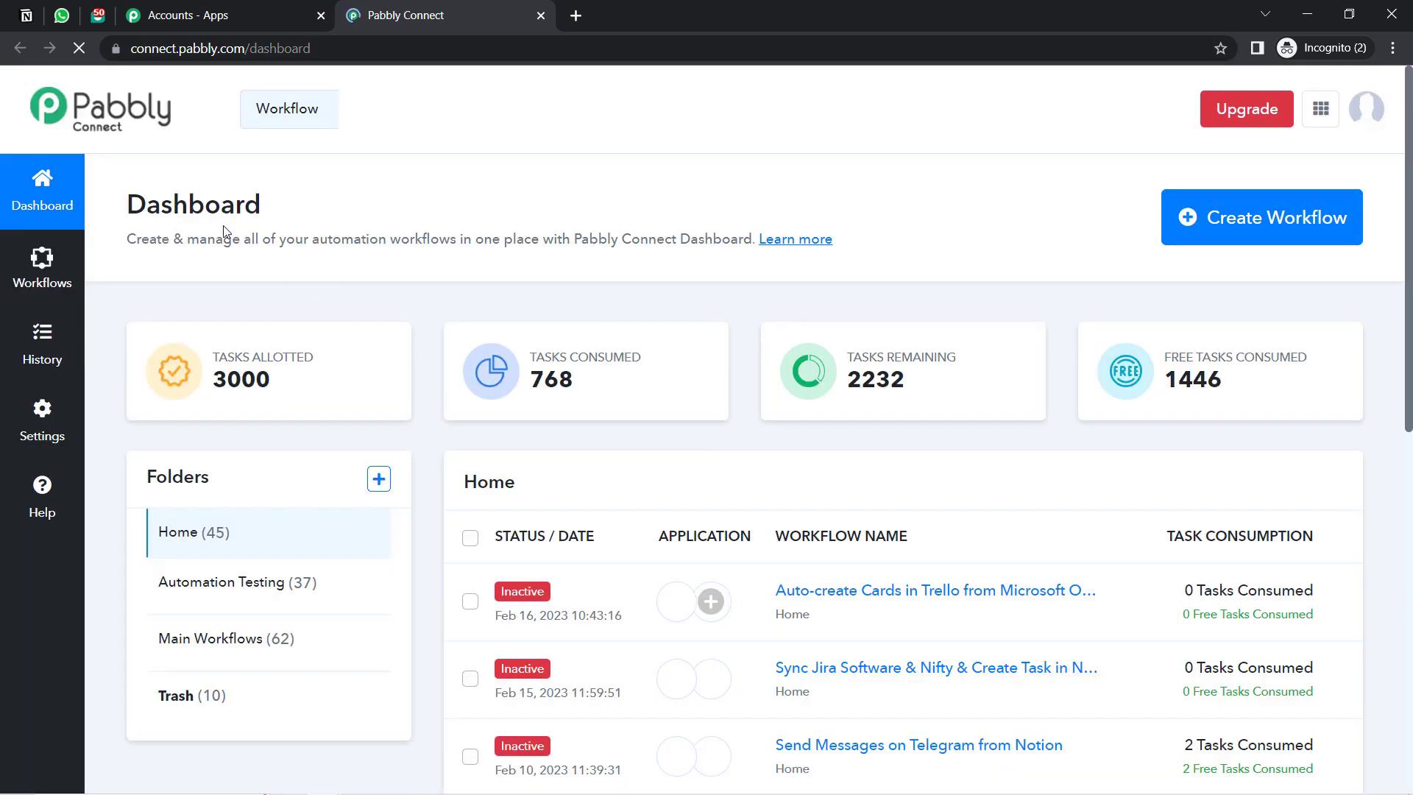
{"action": "left_click_drag", "start_coordinate": [173, 207], "coordinate": [262, 206]}
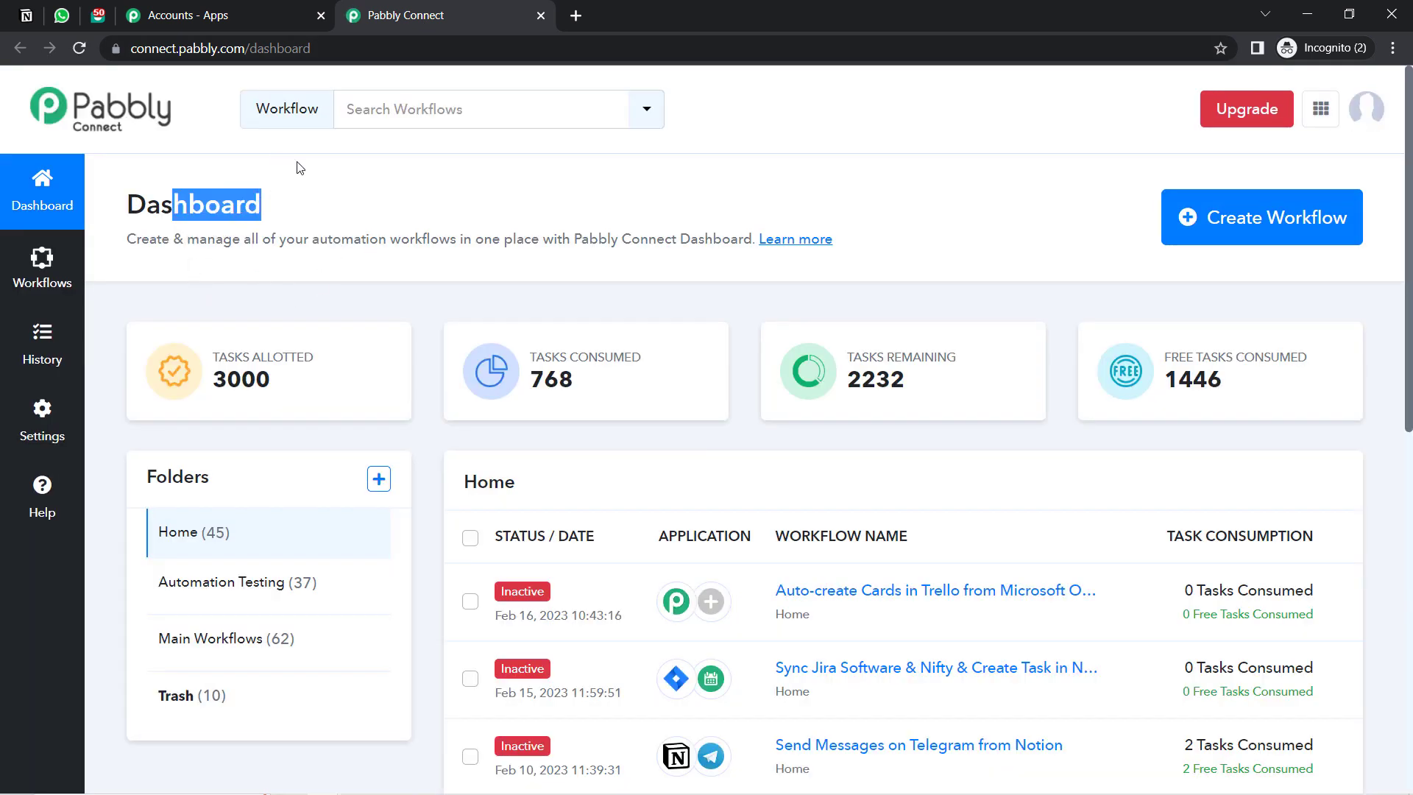
Step: Create a workflow named "When Customer Data is Added in Notion -> Auto-send WhatsApp Message"
{"action": "left_click", "coordinate": [1260, 228]}
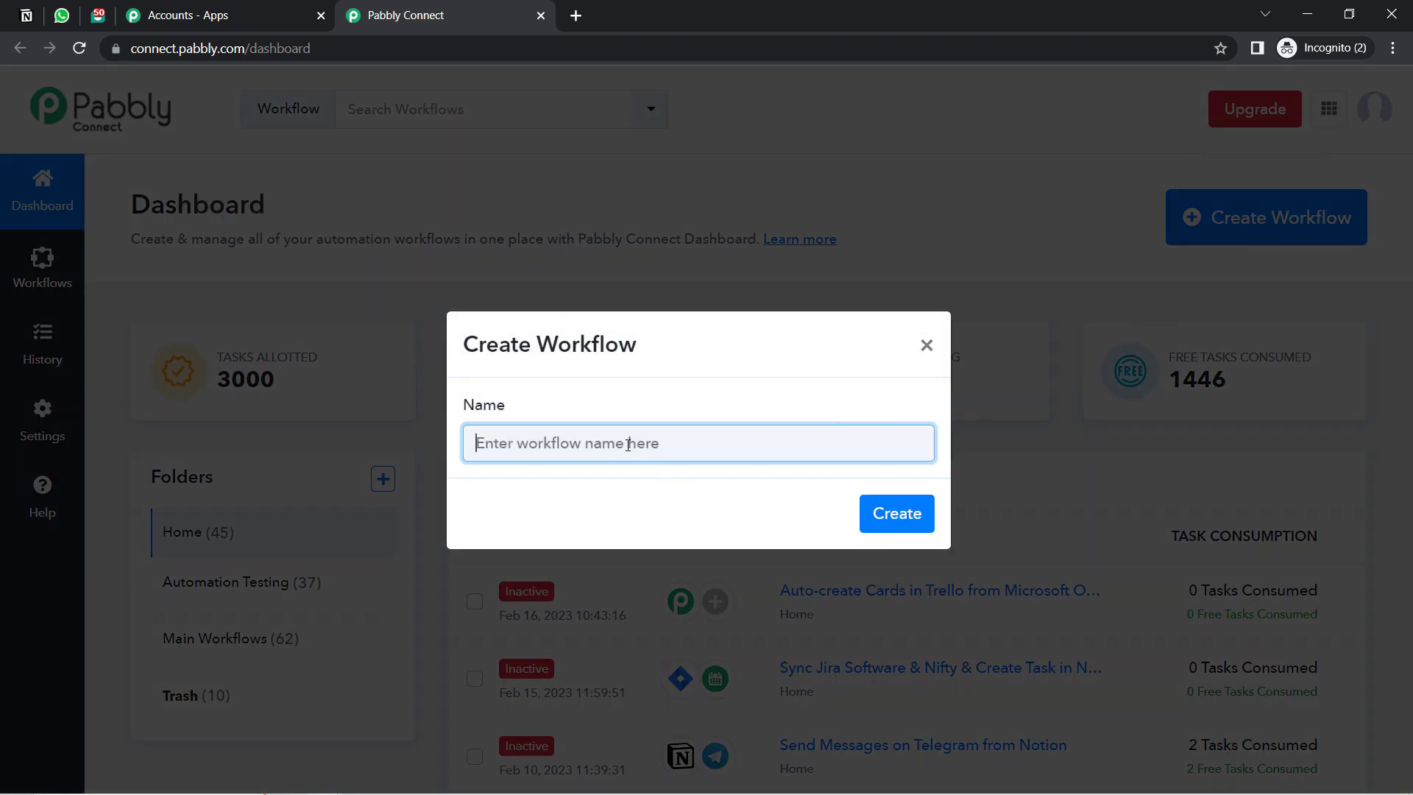
{"action": "type", "text": "Whe"}
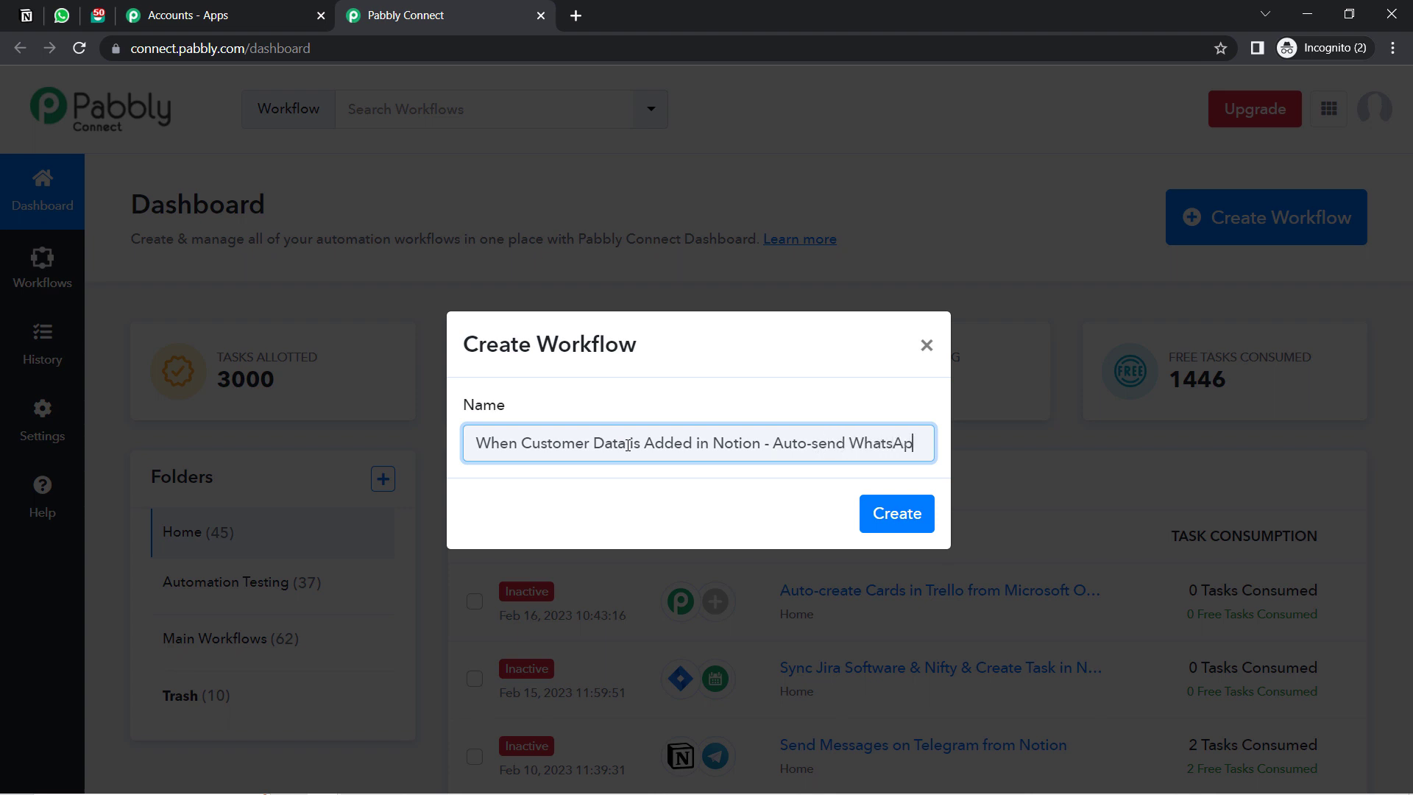
{"action": "type", "text": "p "}
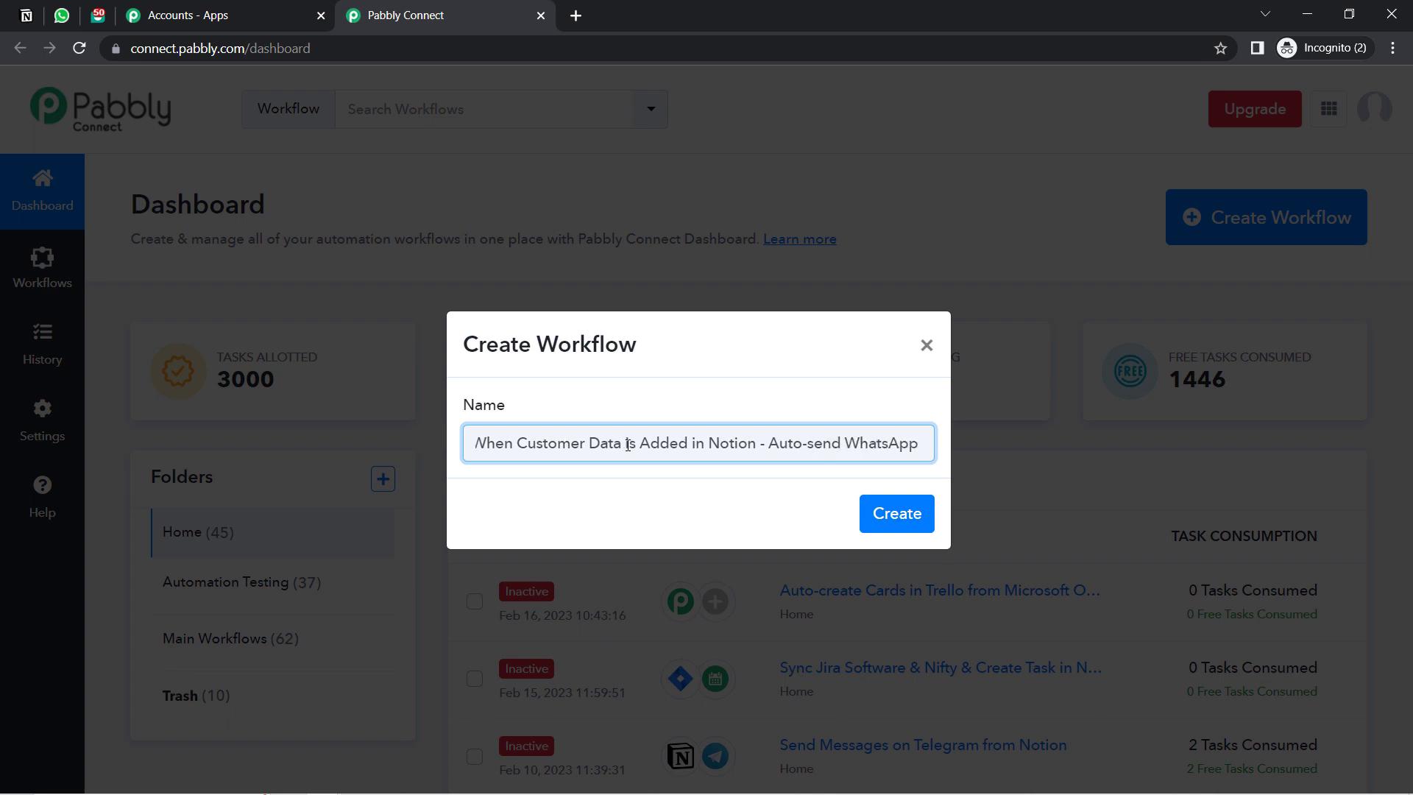
{"action": "type", "text": "essage"}
{"action": "type", "text": "M"}
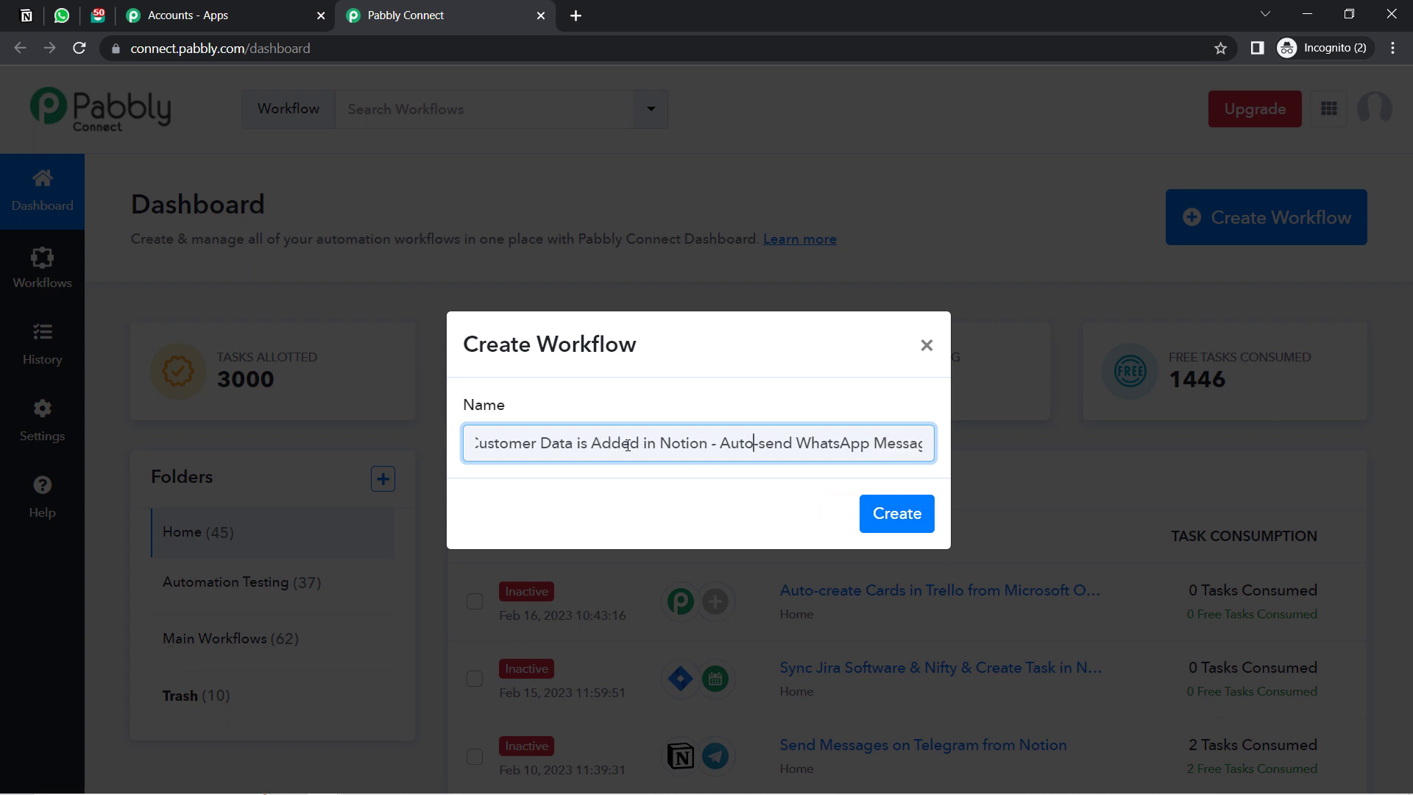
{"action": "type", "text": ">"}
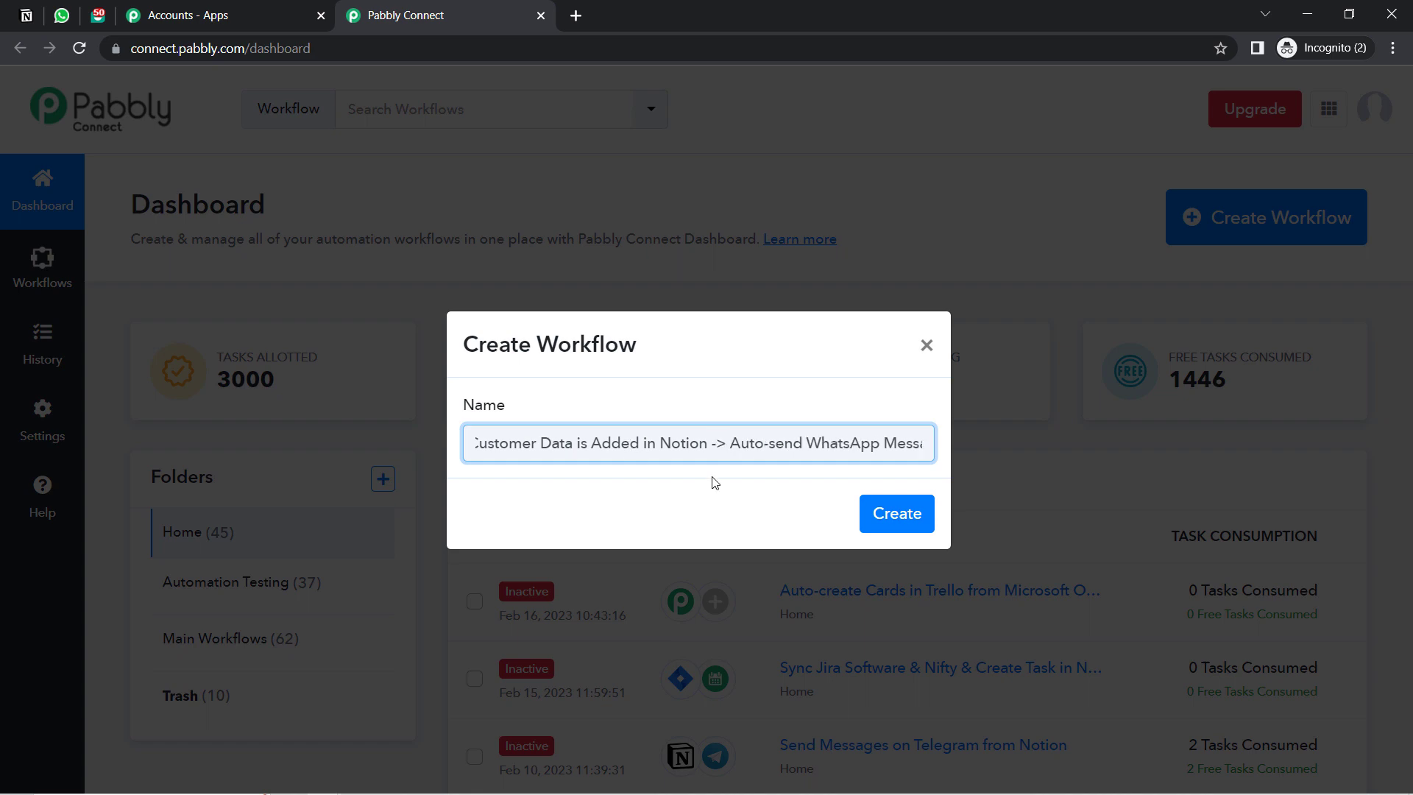
{"action": "left_click", "coordinate": [872, 532]}
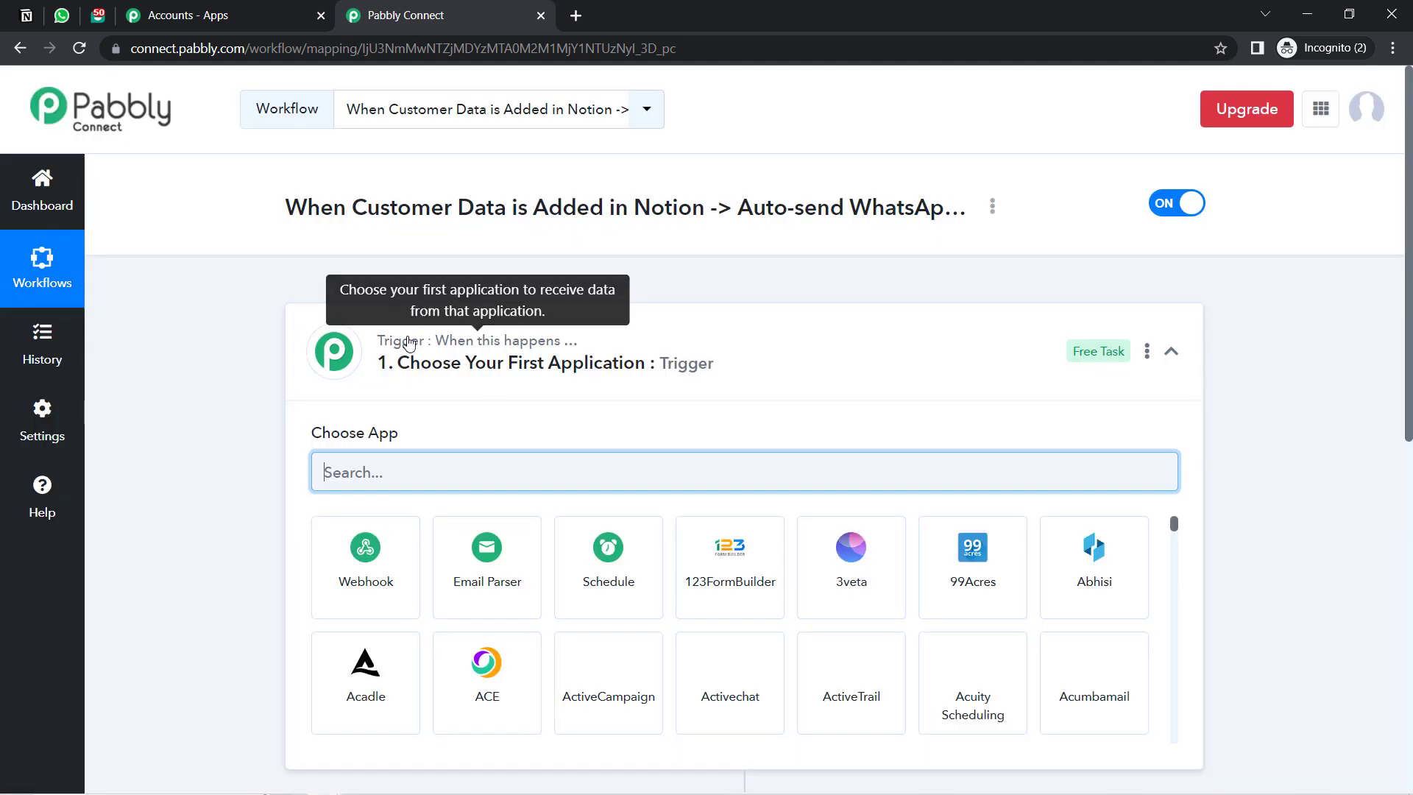
Step: Expand the workflow's trigger step and search its available apps for "noti"
{"action": "left_click", "coordinate": [408, 350]}
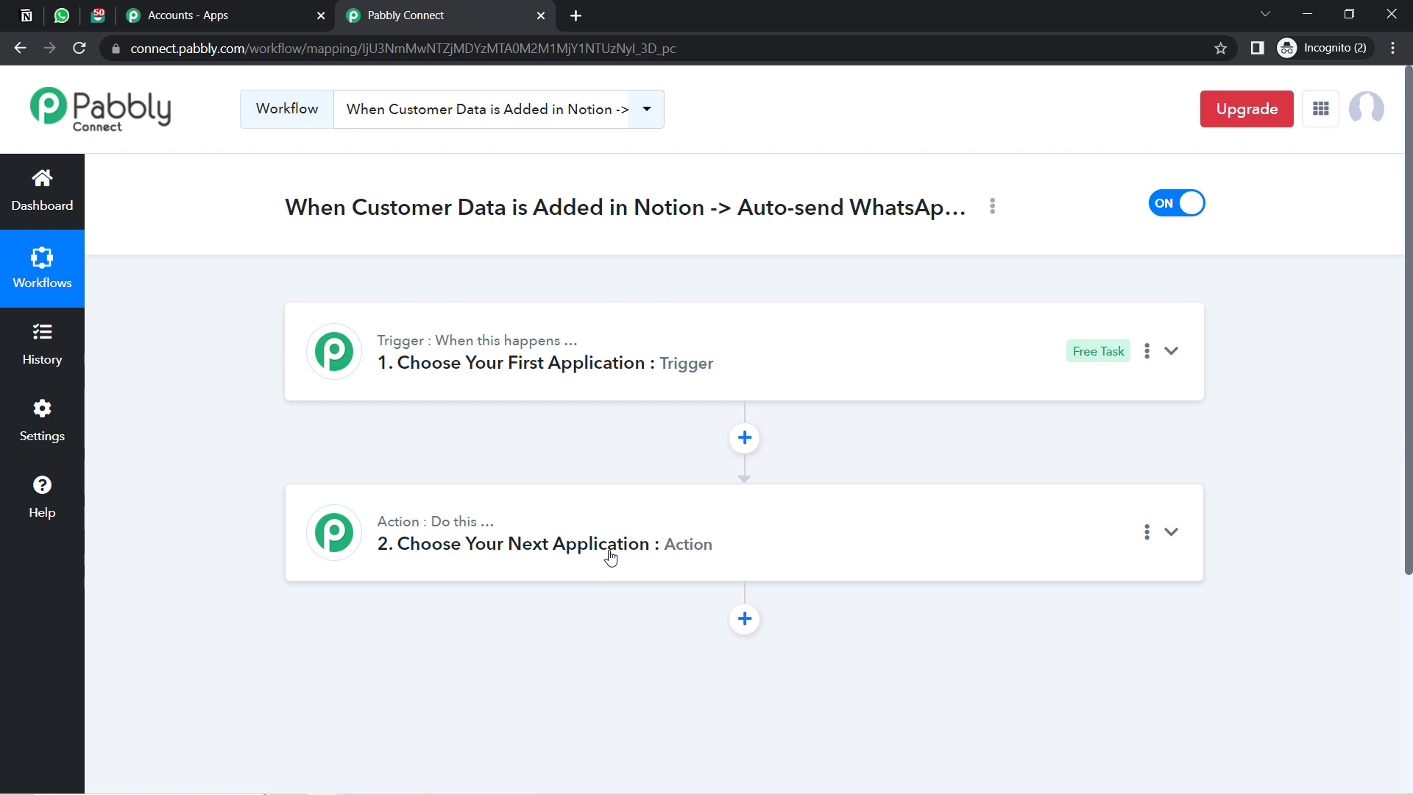
{"action": "left_click_drag", "start_coordinate": [339, 200], "coordinate": [861, 202]}
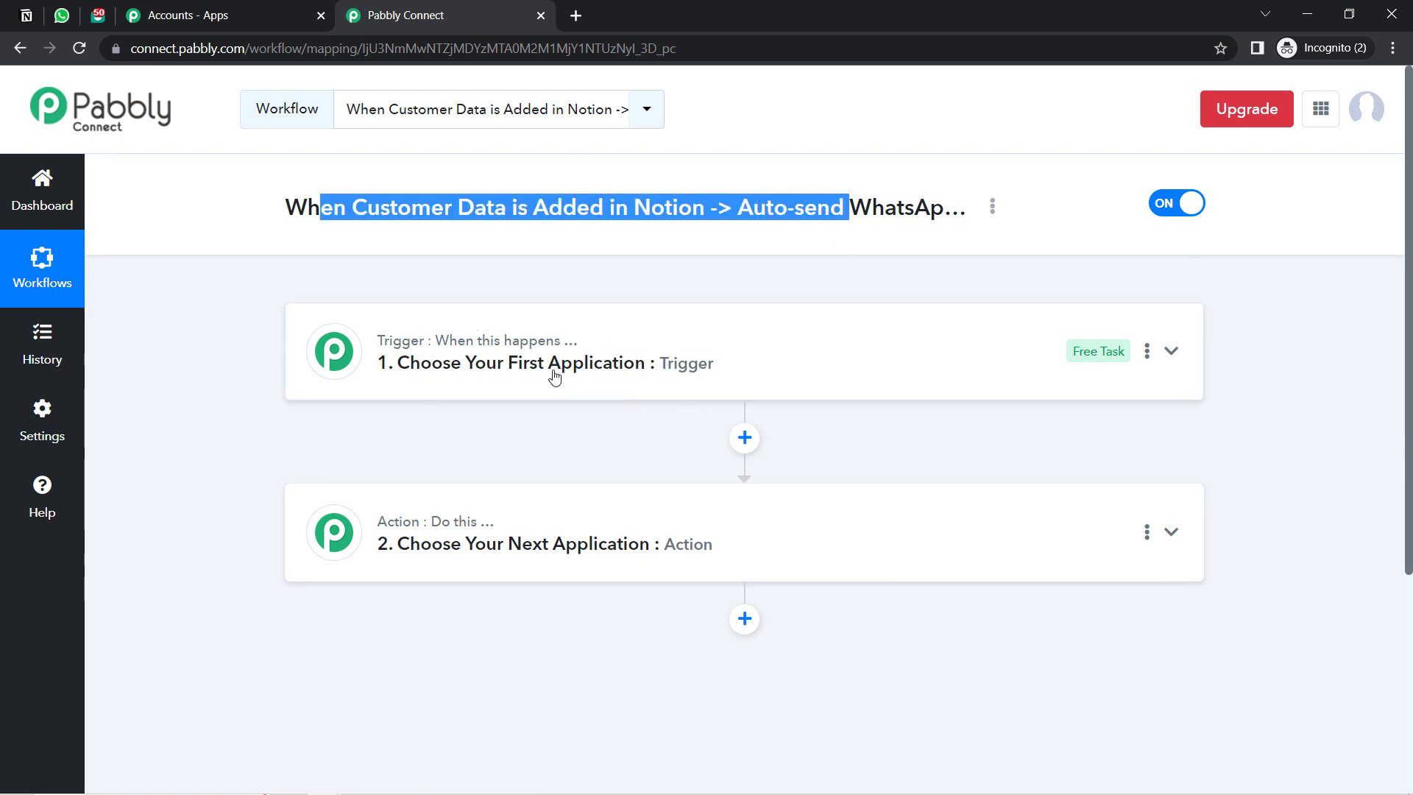
{"action": "left_click", "coordinate": [587, 369]}
{"action": "left_click", "coordinate": [382, 466]}
{"action": "type", "text": "noti"}
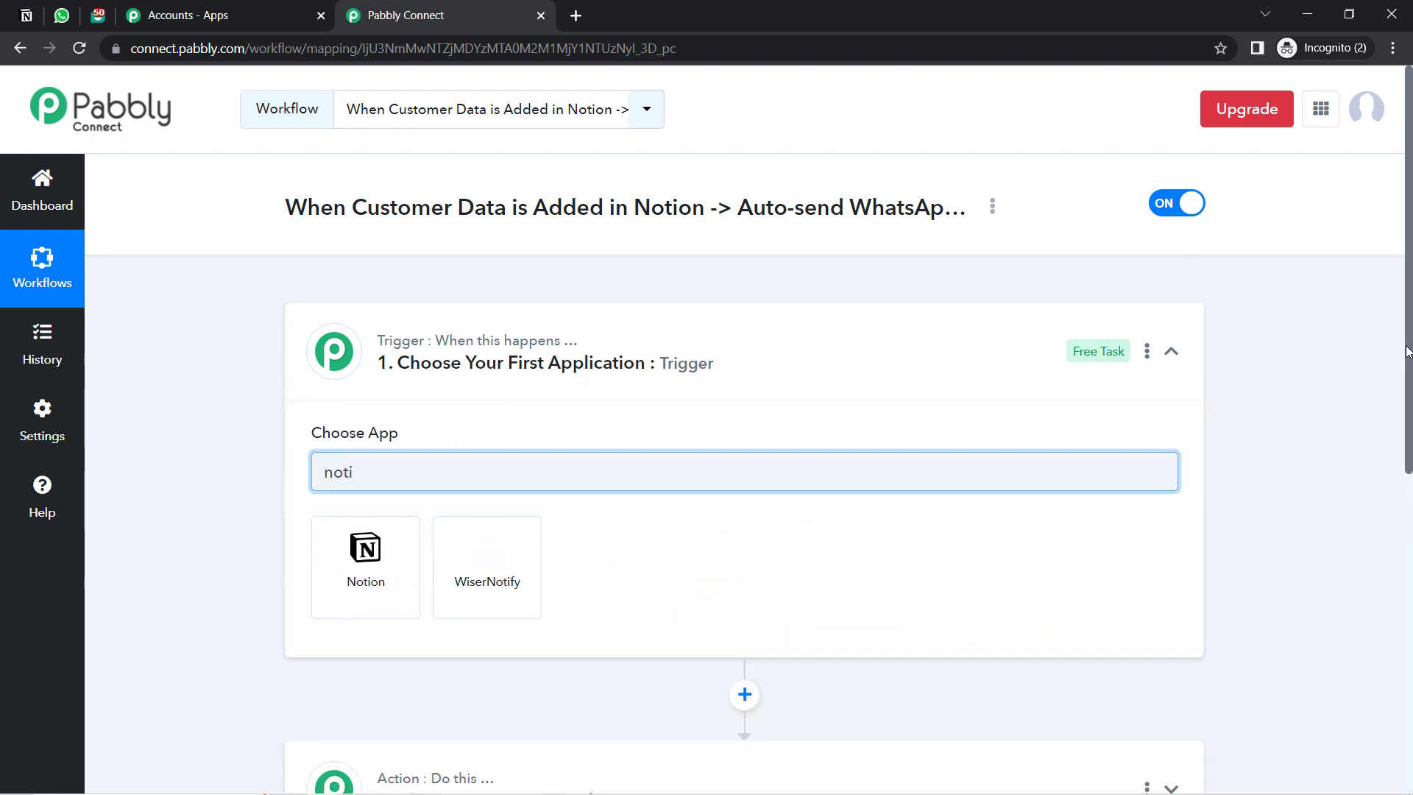
Step: Search the action step's apps for "inter" and choose Interakt as the action app
{"action": "scroll", "coordinate": [1407, 351], "scroll_direction": "down", "scroll_amount": 5}
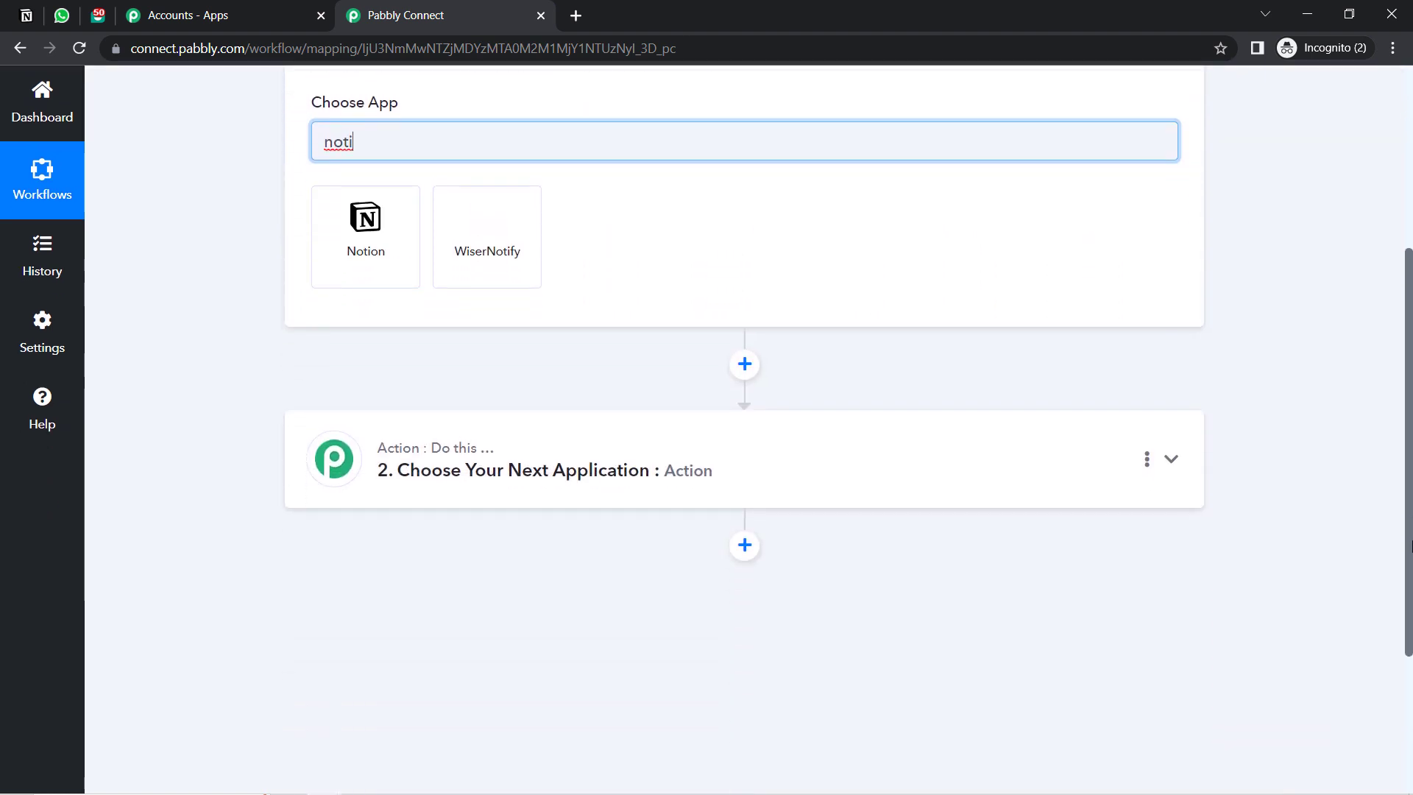
{"action": "left_click", "coordinate": [482, 440]}
{"action": "left_click", "coordinate": [408, 569]}
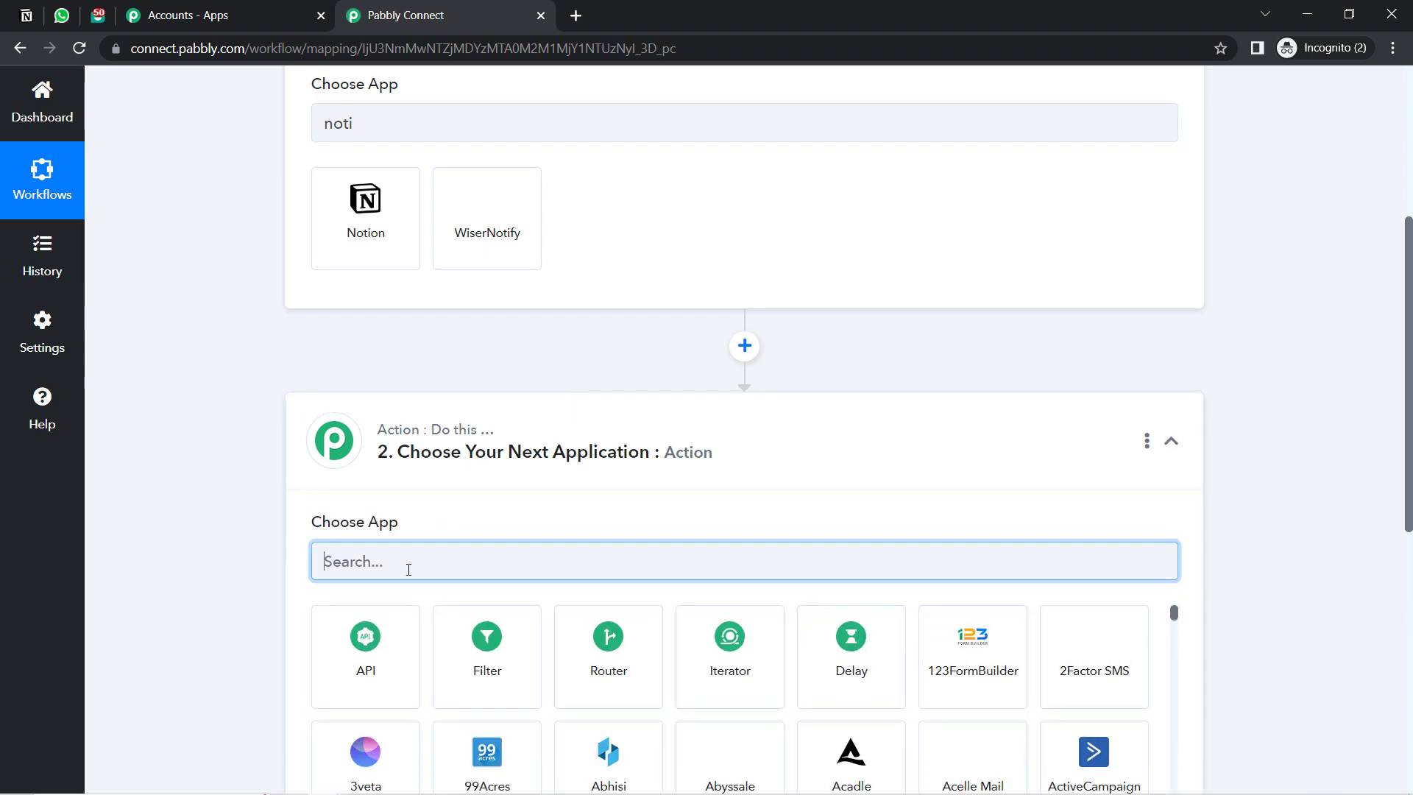
{"action": "type", "text": "inter"}
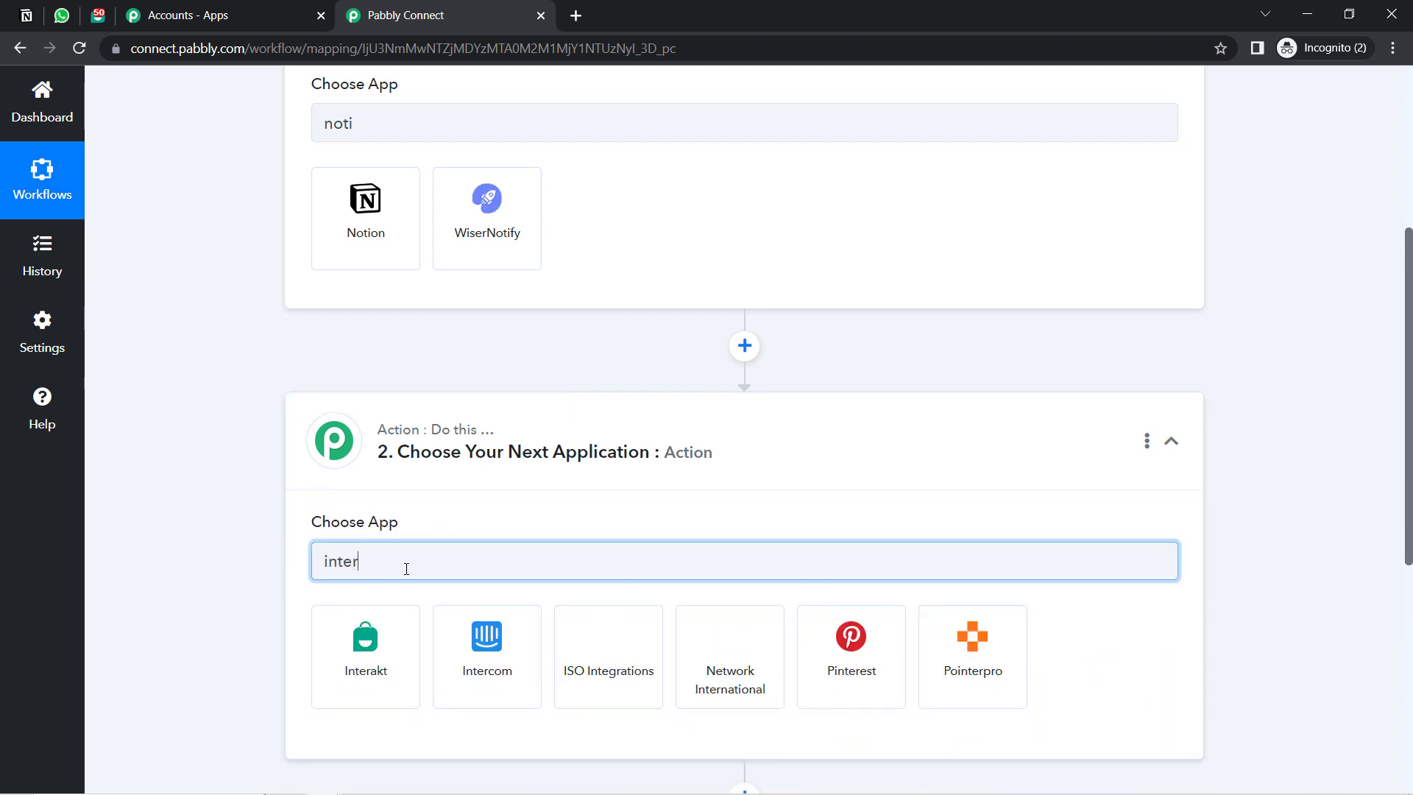
{"action": "left_click", "coordinate": [389, 610]}
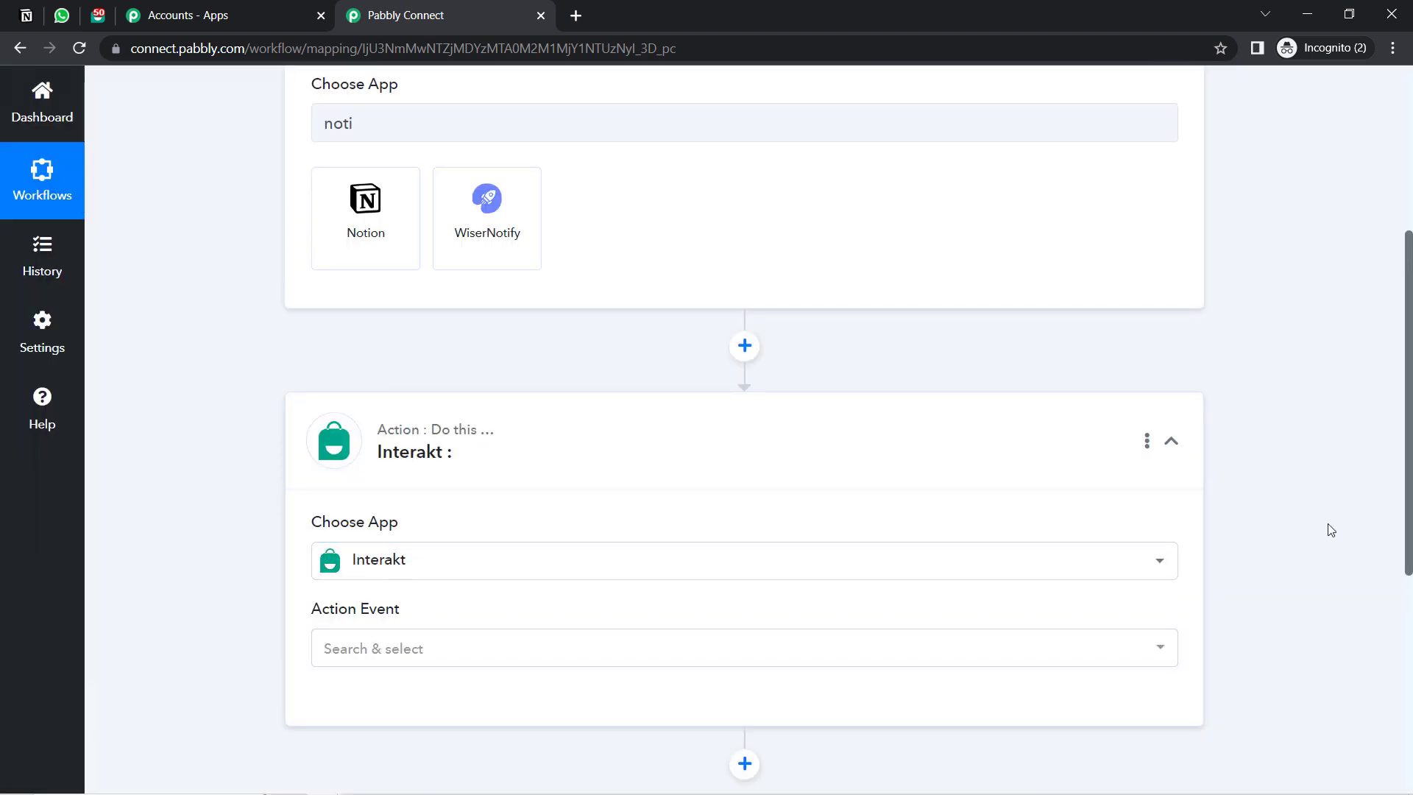
Step: Choose Notion as the trigger app and check the All Customers Detail table in Notion before returning to the workflow
{"action": "scroll", "coordinate": [1409, 537], "scroll_direction": "up", "scroll_amount": 5}
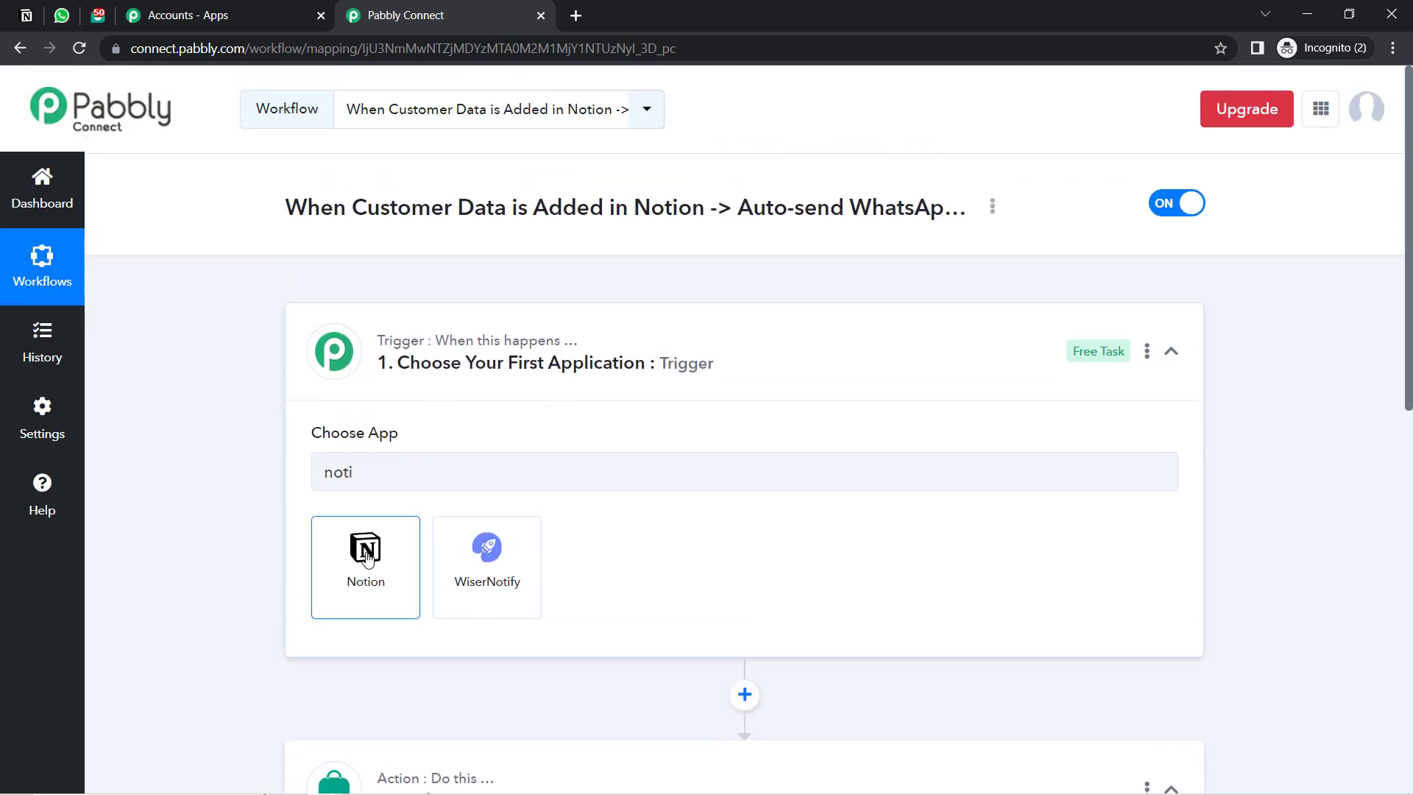
{"action": "left_click", "coordinate": [368, 530]}
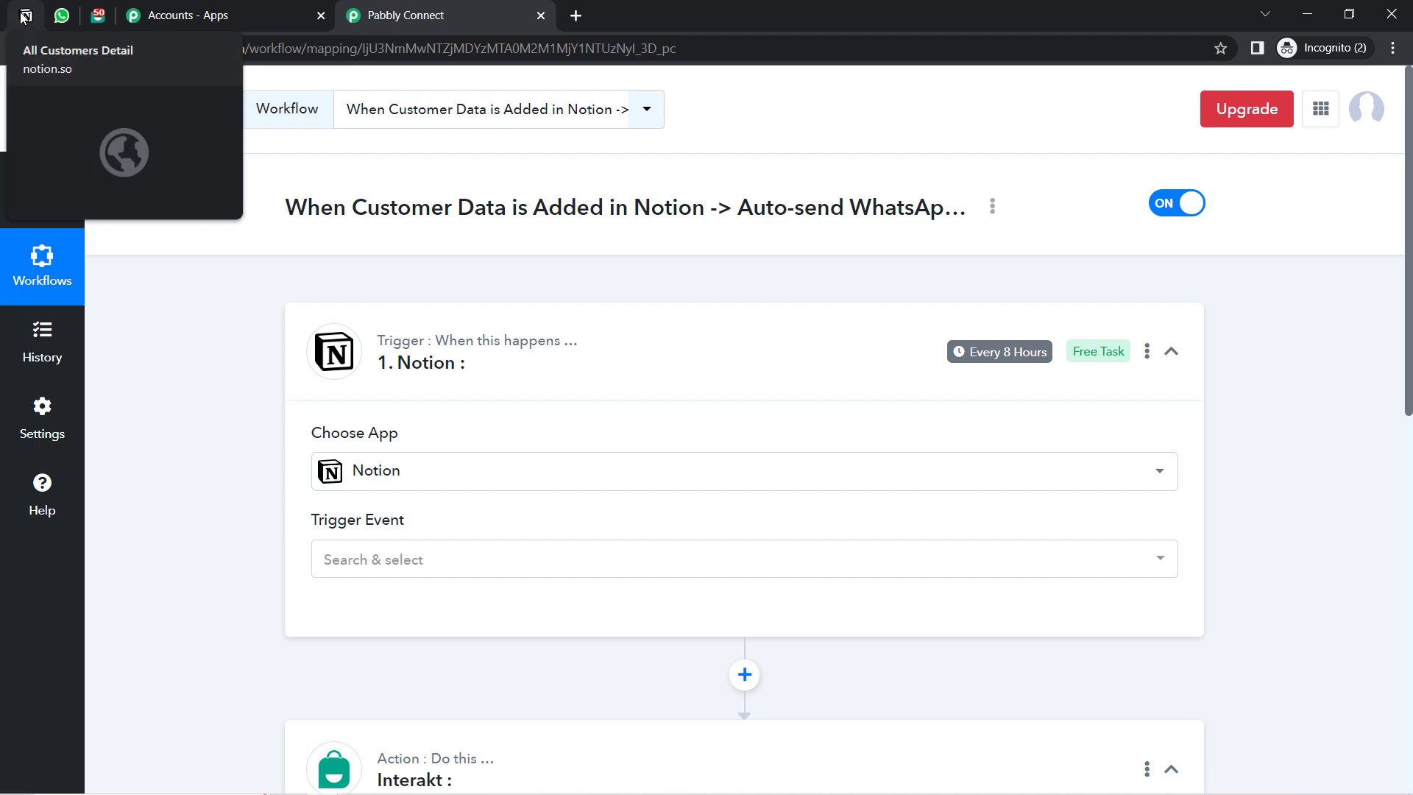
{"action": "left_click", "coordinate": [27, 15]}
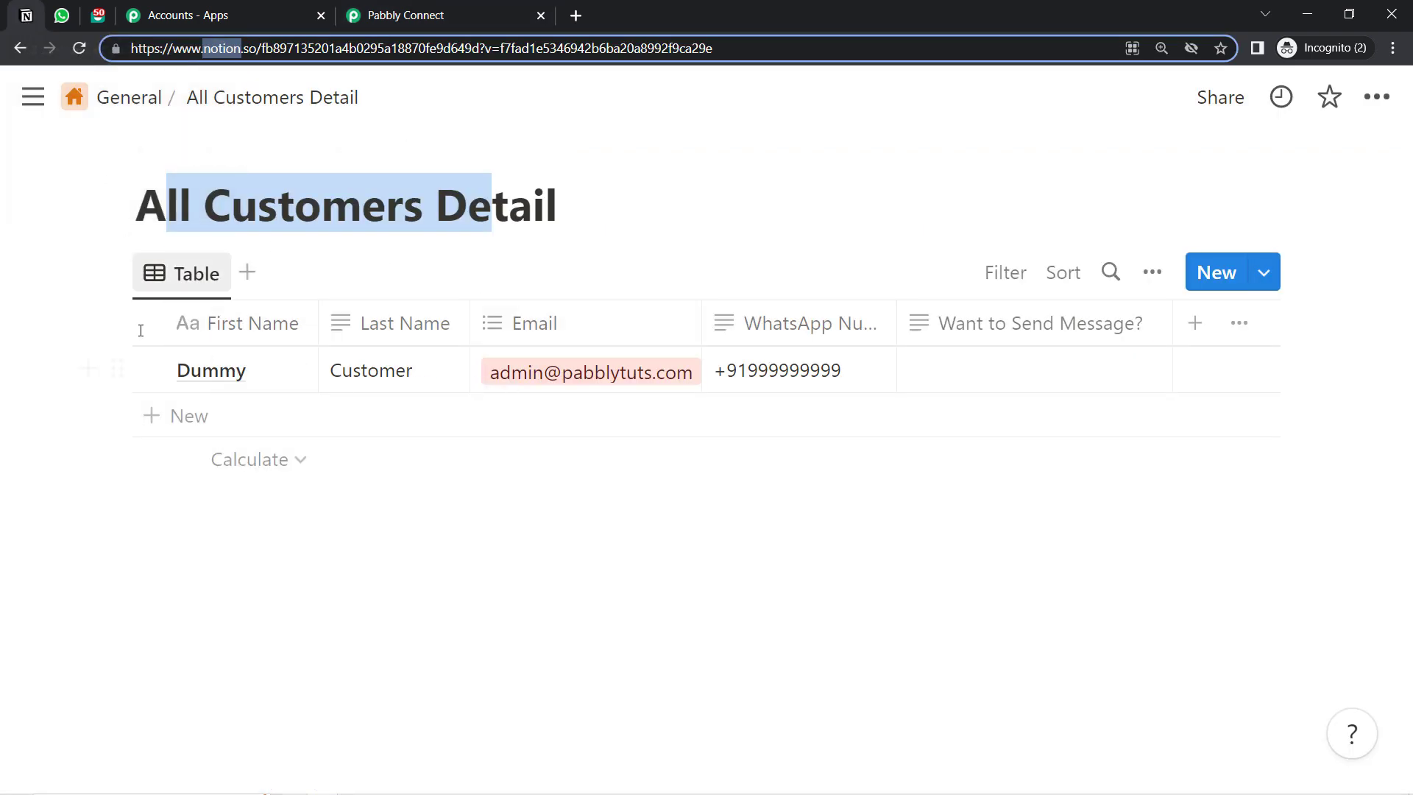
{"action": "left_click", "coordinate": [394, 16]}
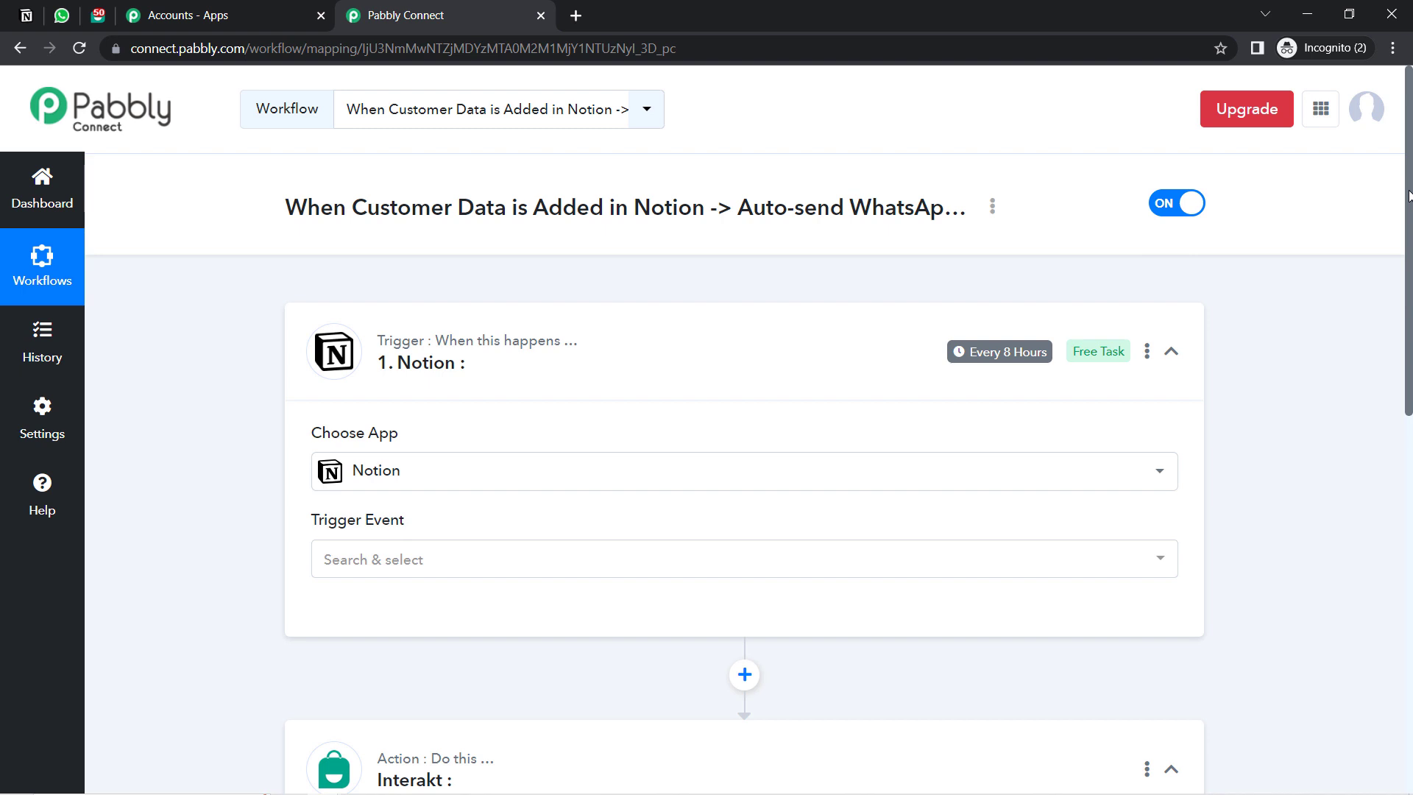
Step: Set the Notion trigger event to New Database Item
{"action": "scroll", "coordinate": [734, 359], "scroll_direction": "down", "scroll_amount": 3}
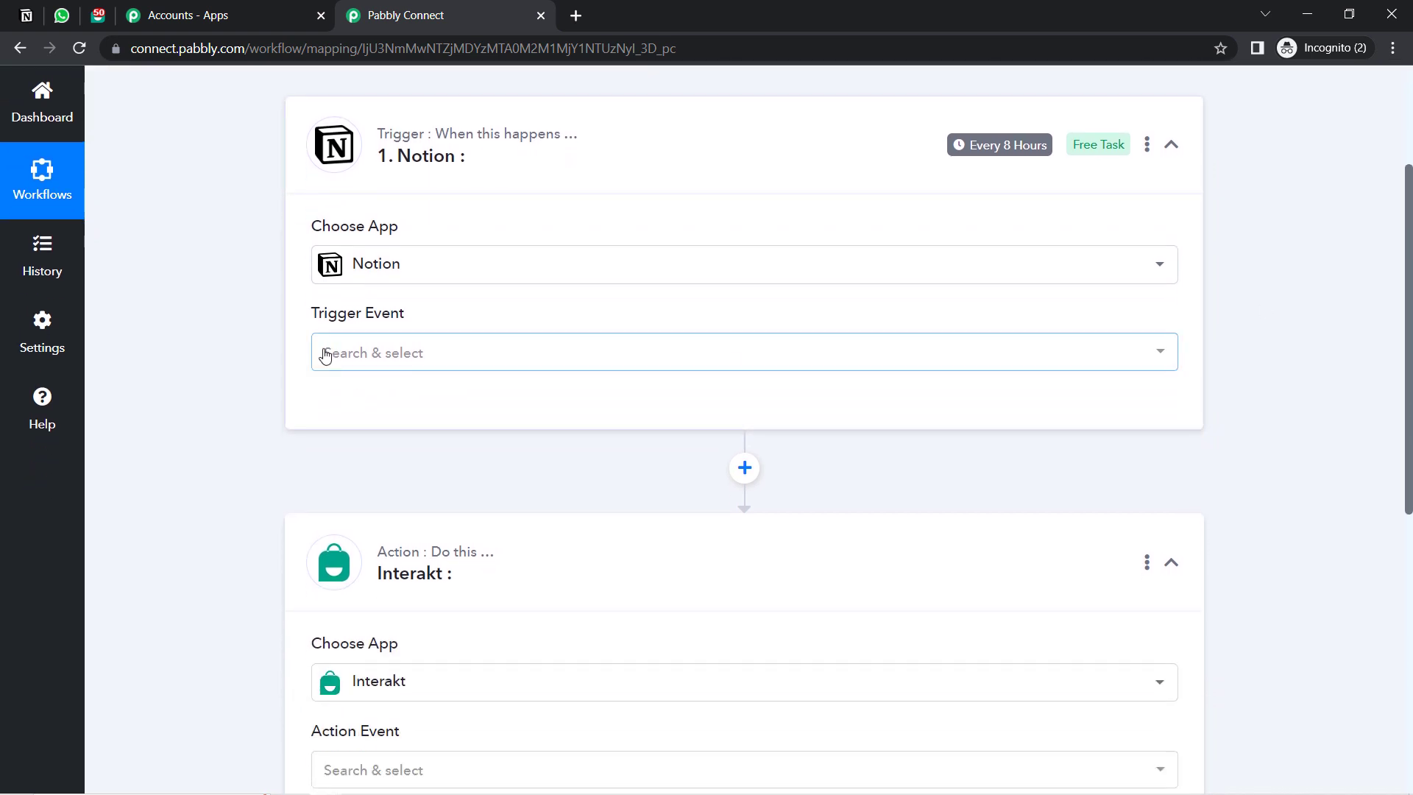
{"action": "left_click", "coordinate": [326, 356]}
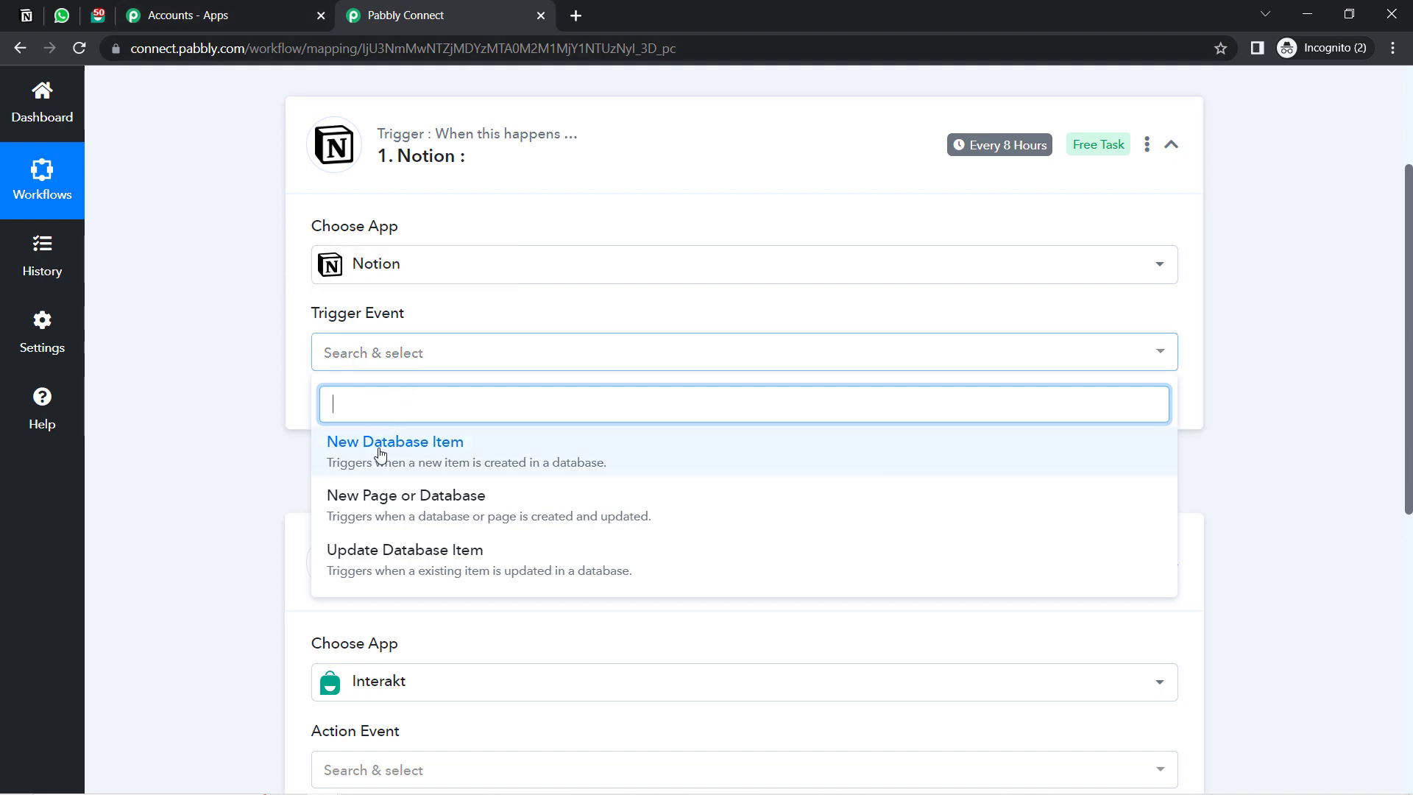
{"action": "left_click", "coordinate": [408, 449]}
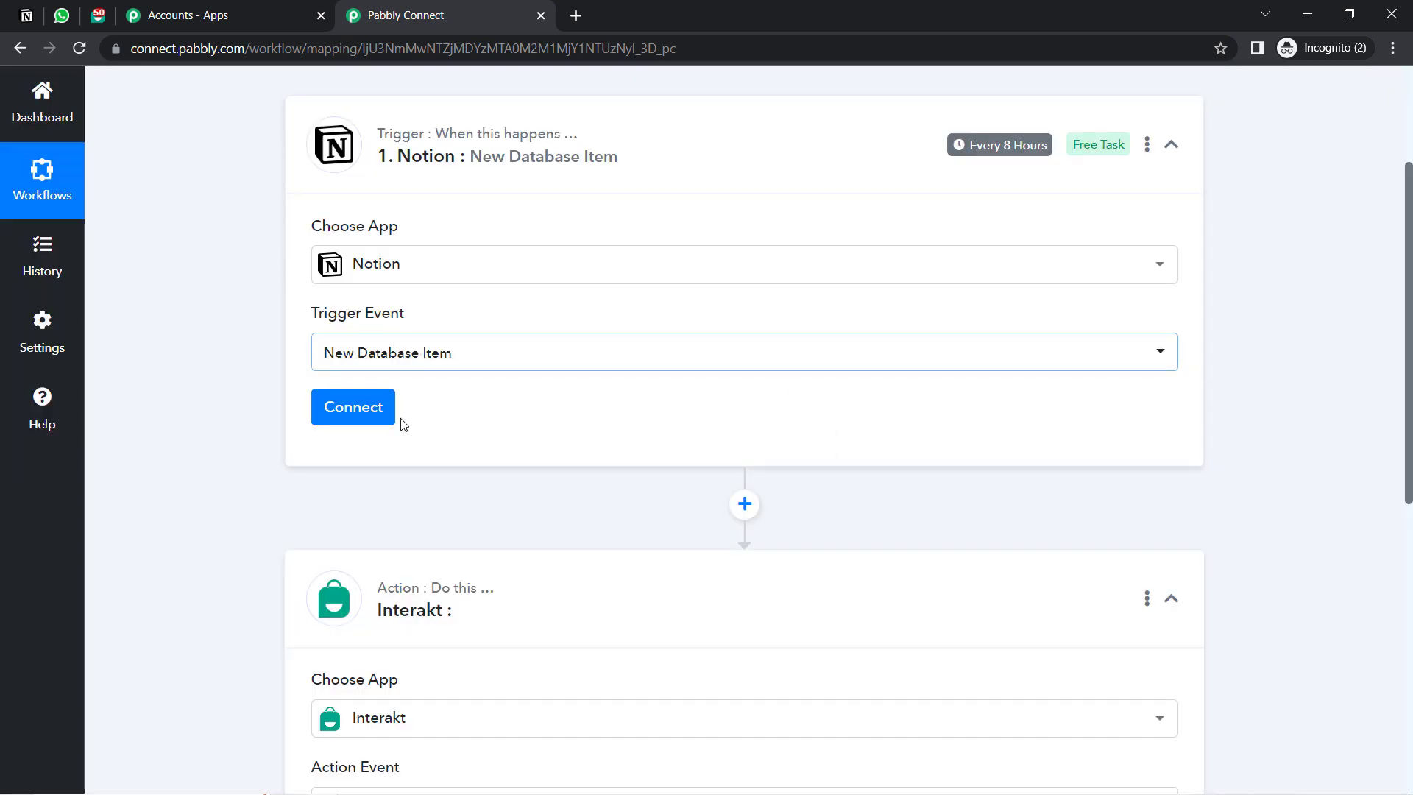
Step: Add a new Notion connection to the trigger and allow Pabbly Connect access to the preselected workspace pages
{"action": "left_click", "coordinate": [353, 409]}
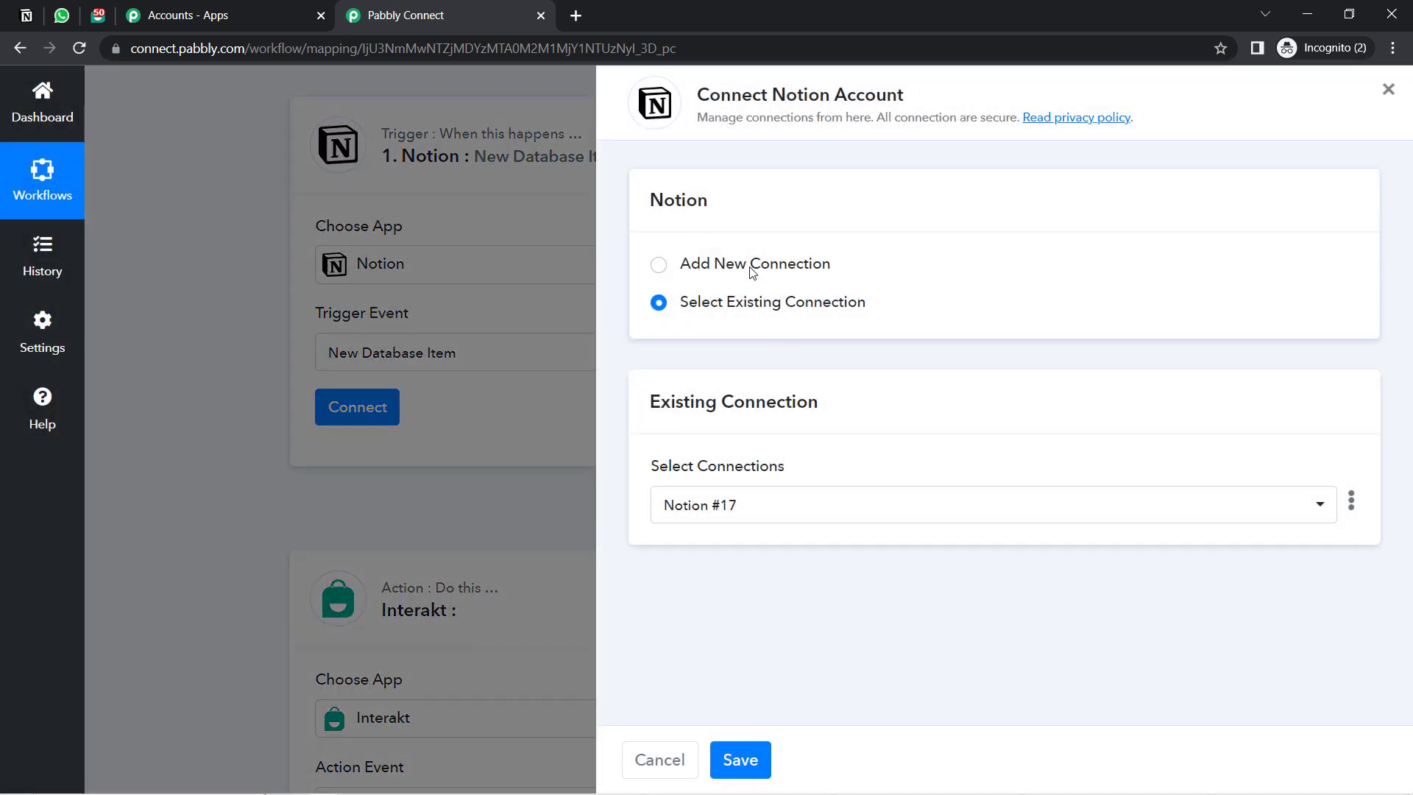
{"action": "left_click", "coordinate": [750, 266]}
{"action": "left_click", "coordinate": [734, 471]}
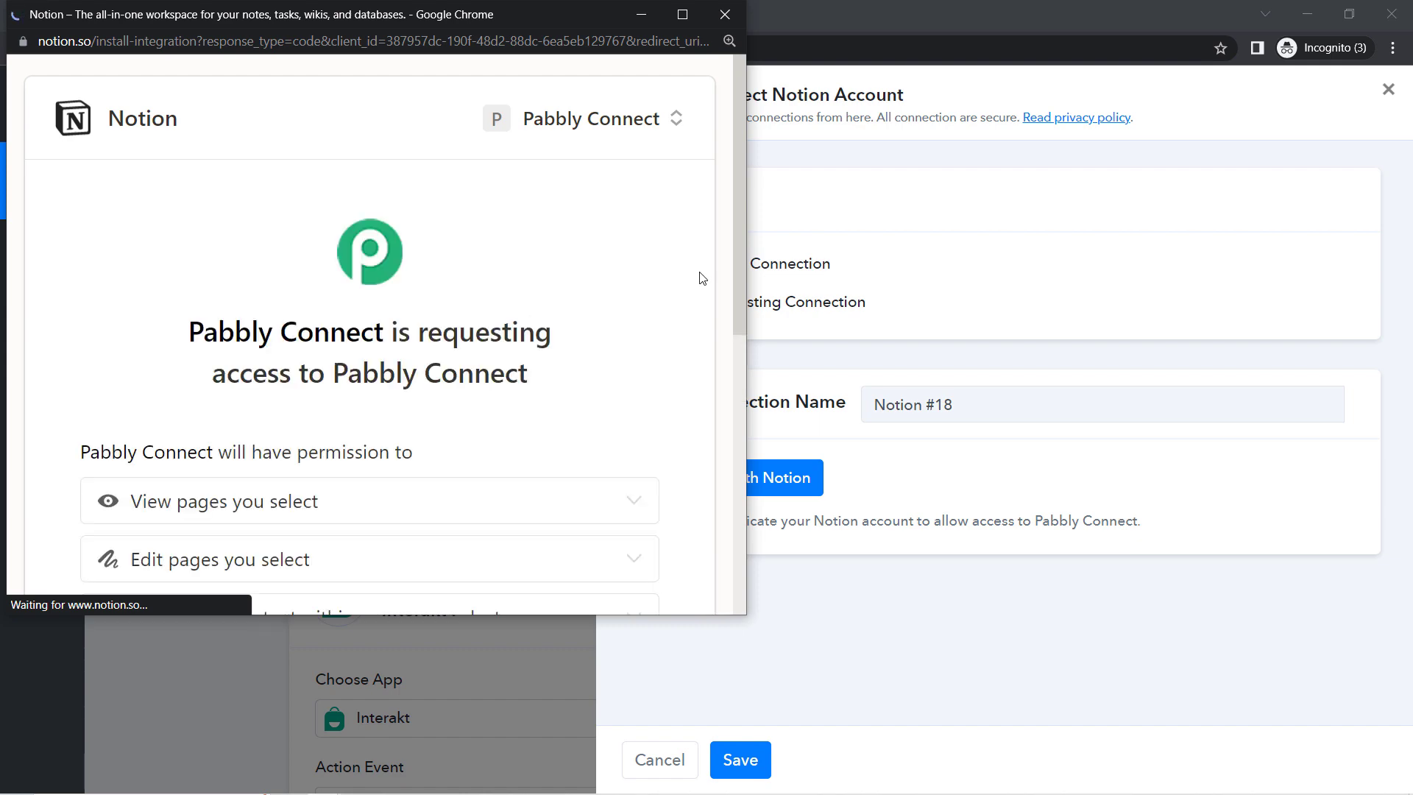
{"action": "scroll", "coordinate": [740, 224], "scroll_direction": "down", "scroll_amount": 6}
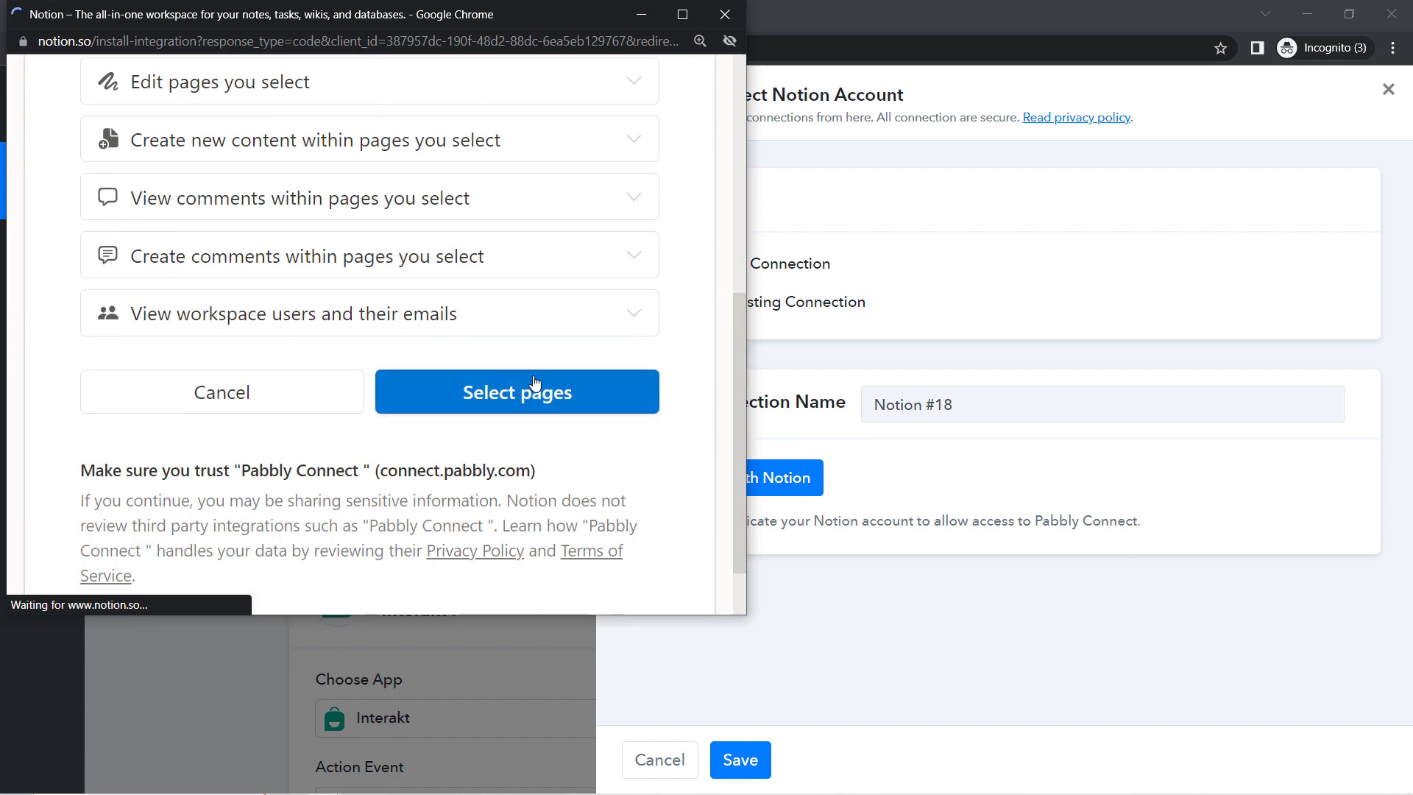
{"action": "left_click", "coordinate": [521, 386]}
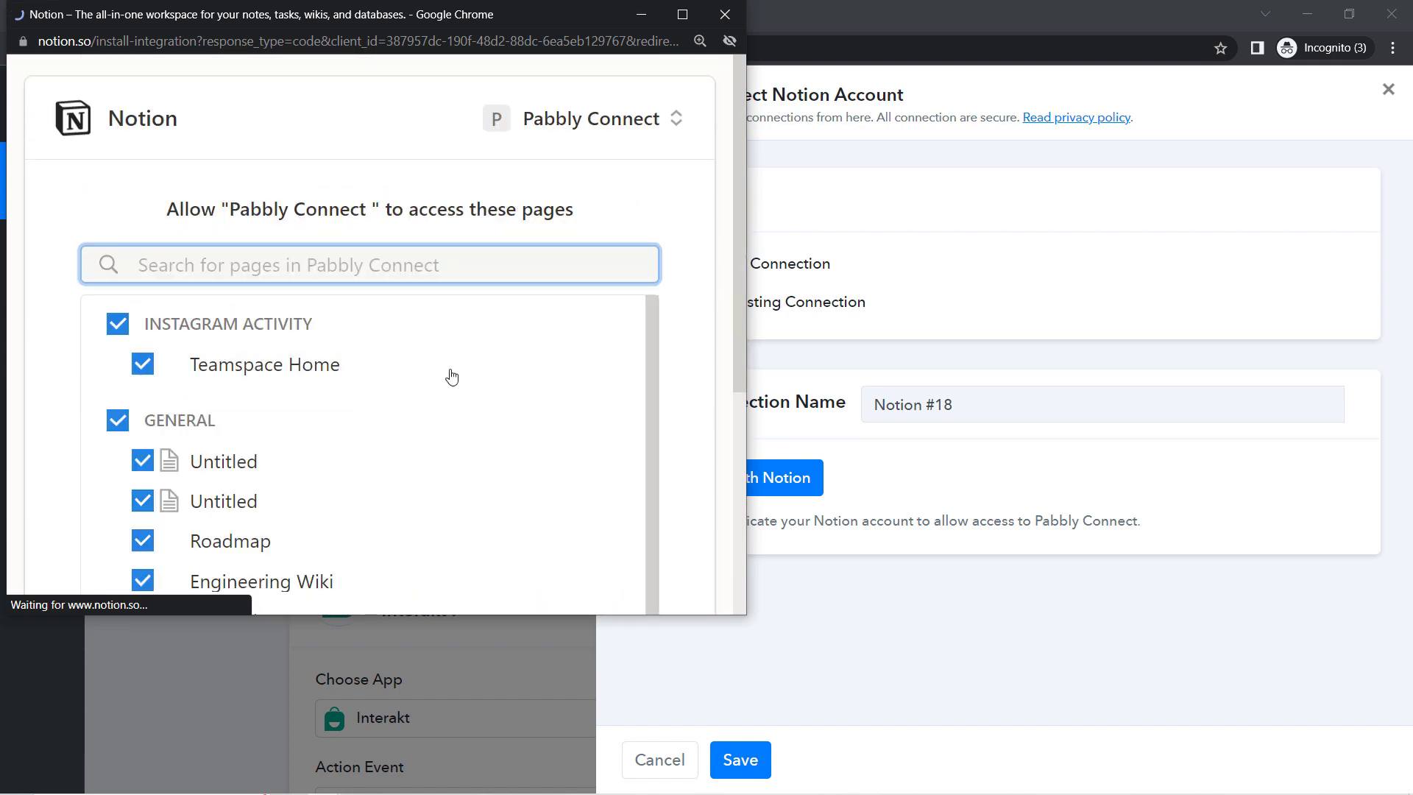
{"action": "left_click_drag", "start_coordinate": [740, 303], "coordinate": [741, 520]}
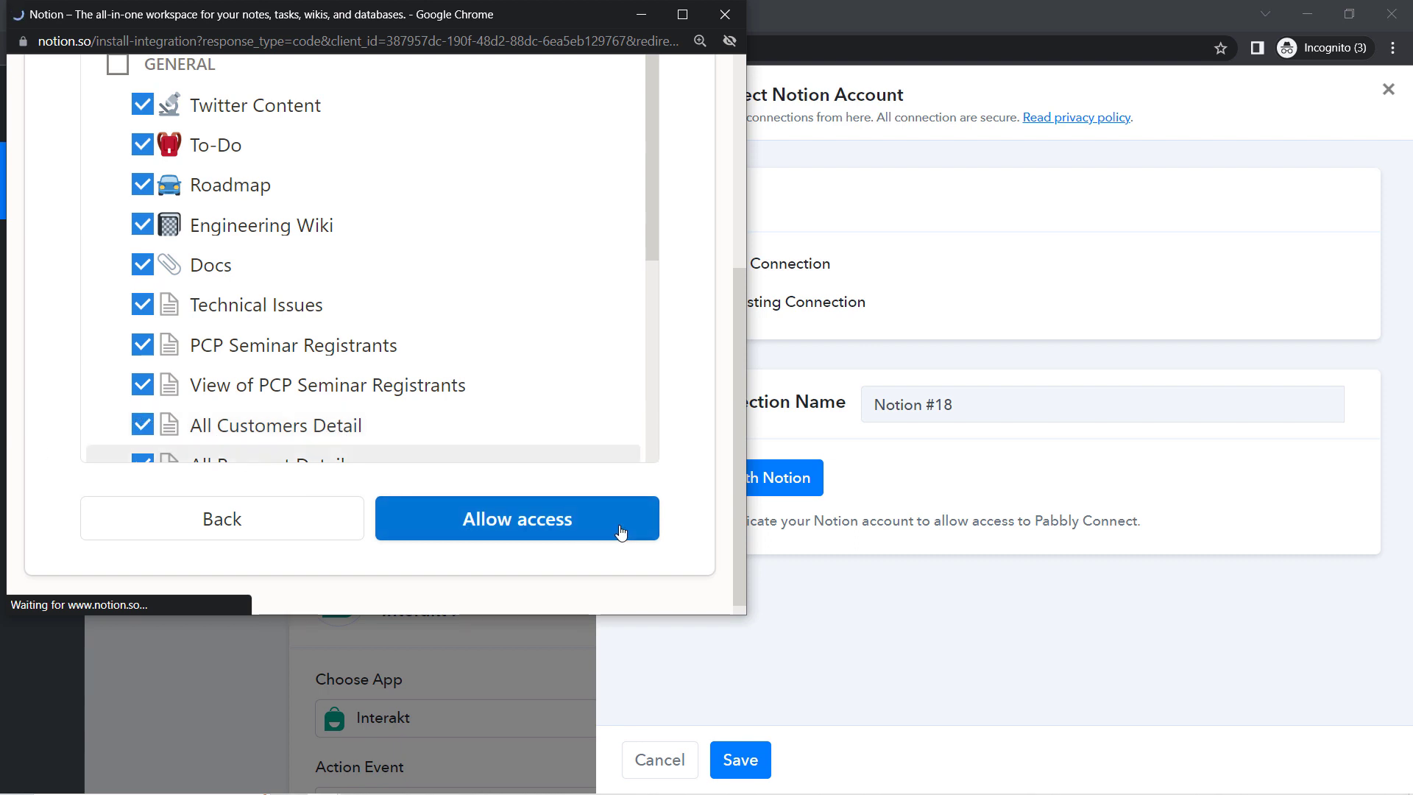
{"action": "left_click", "coordinate": [530, 522]}
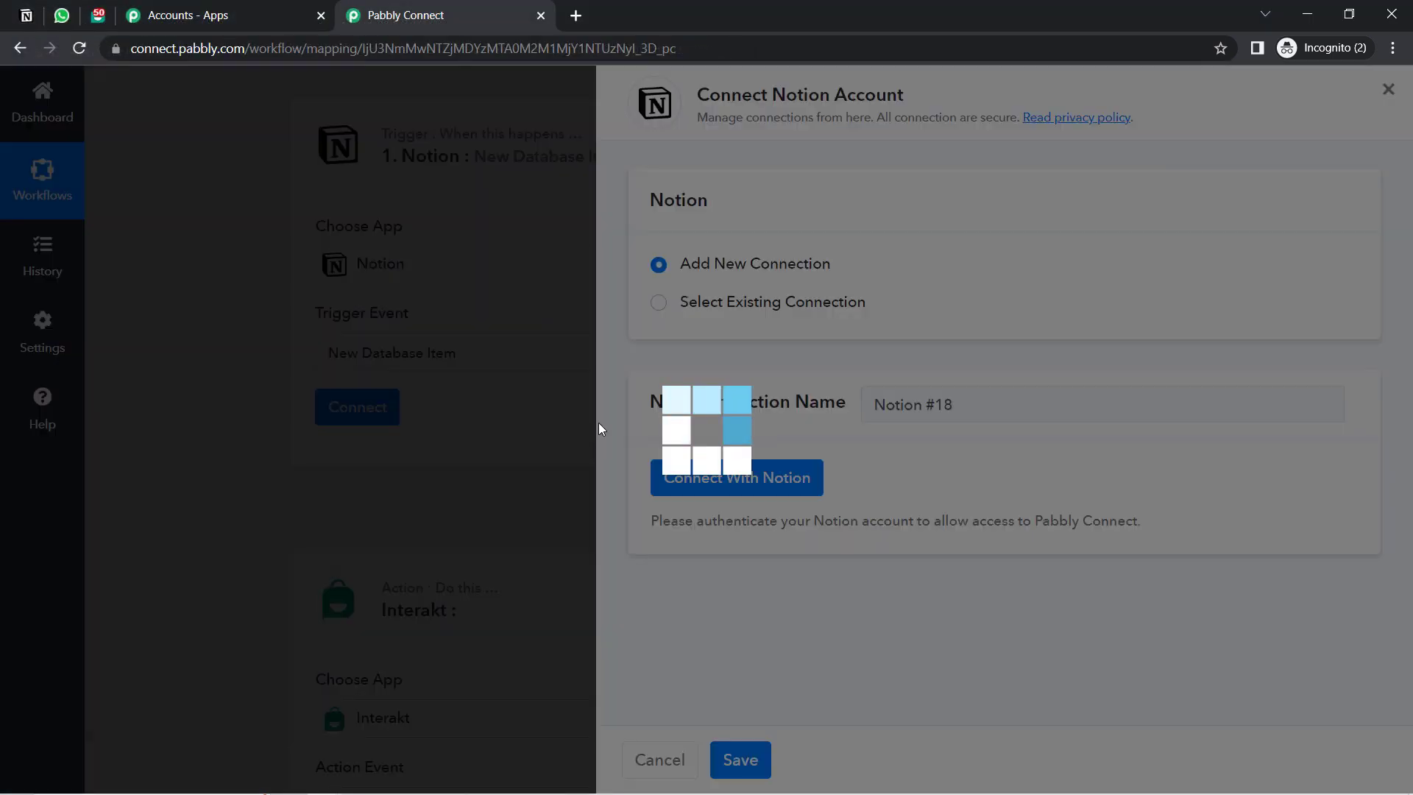
{"action": "key", "text": "Return"}
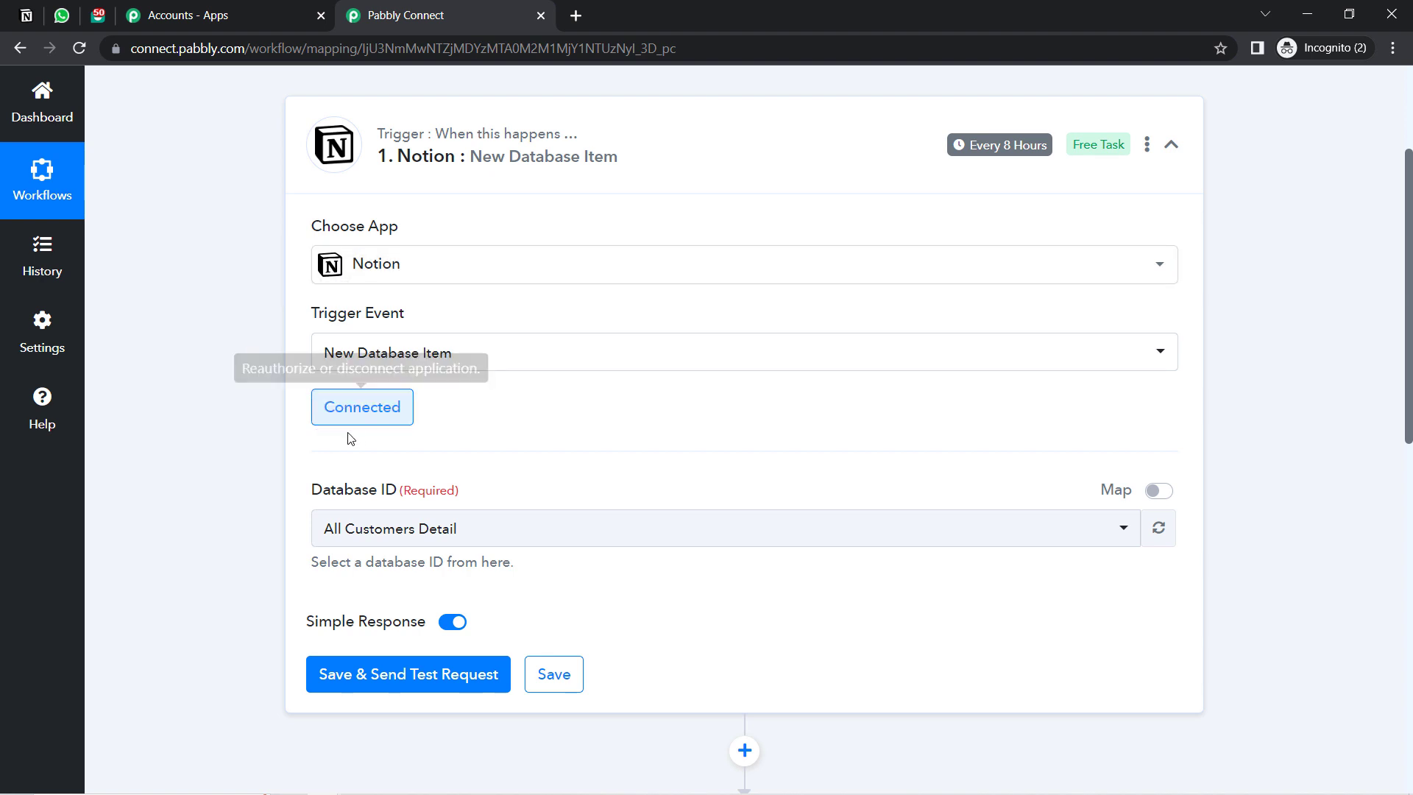
Step: Compare the trigger's database options with the pages in the Notion workspace, checking the All Customers Detail database
{"action": "scroll", "coordinate": [1409, 298], "scroll_direction": "down", "scroll_amount": 3}
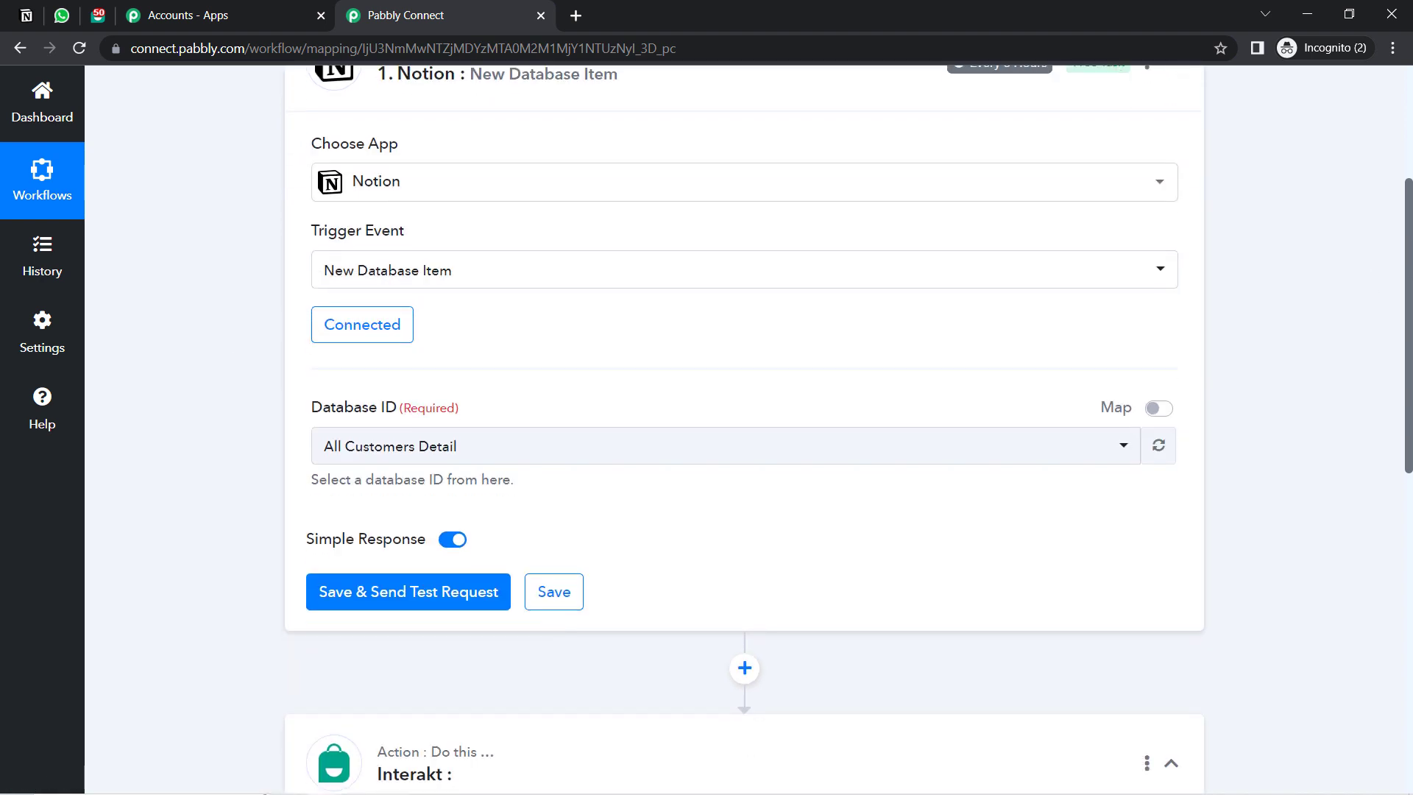
{"action": "left_click", "coordinate": [565, 303]}
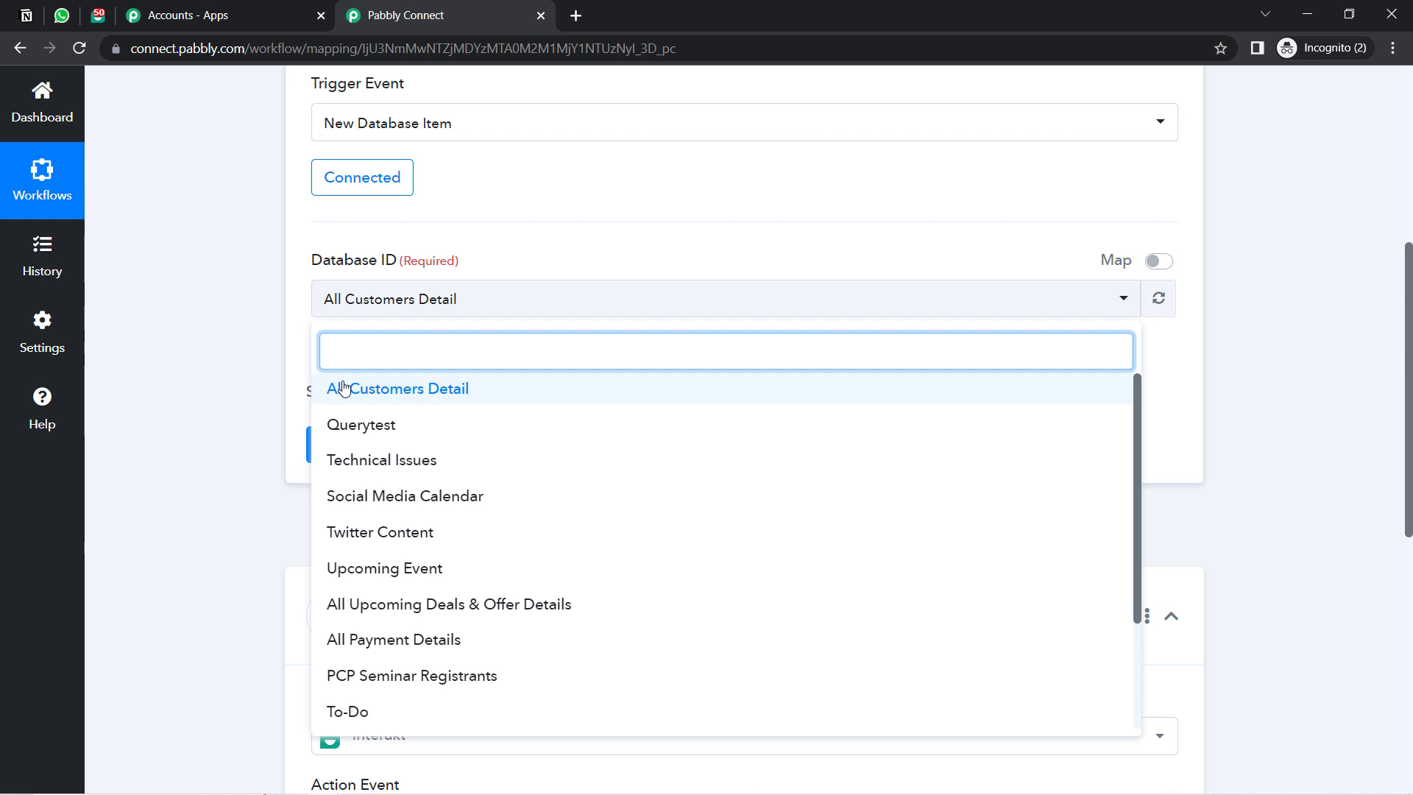
{"action": "left_click", "coordinate": [26, 15]}
{"action": "mouse_move", "coordinate": [44, 121]}
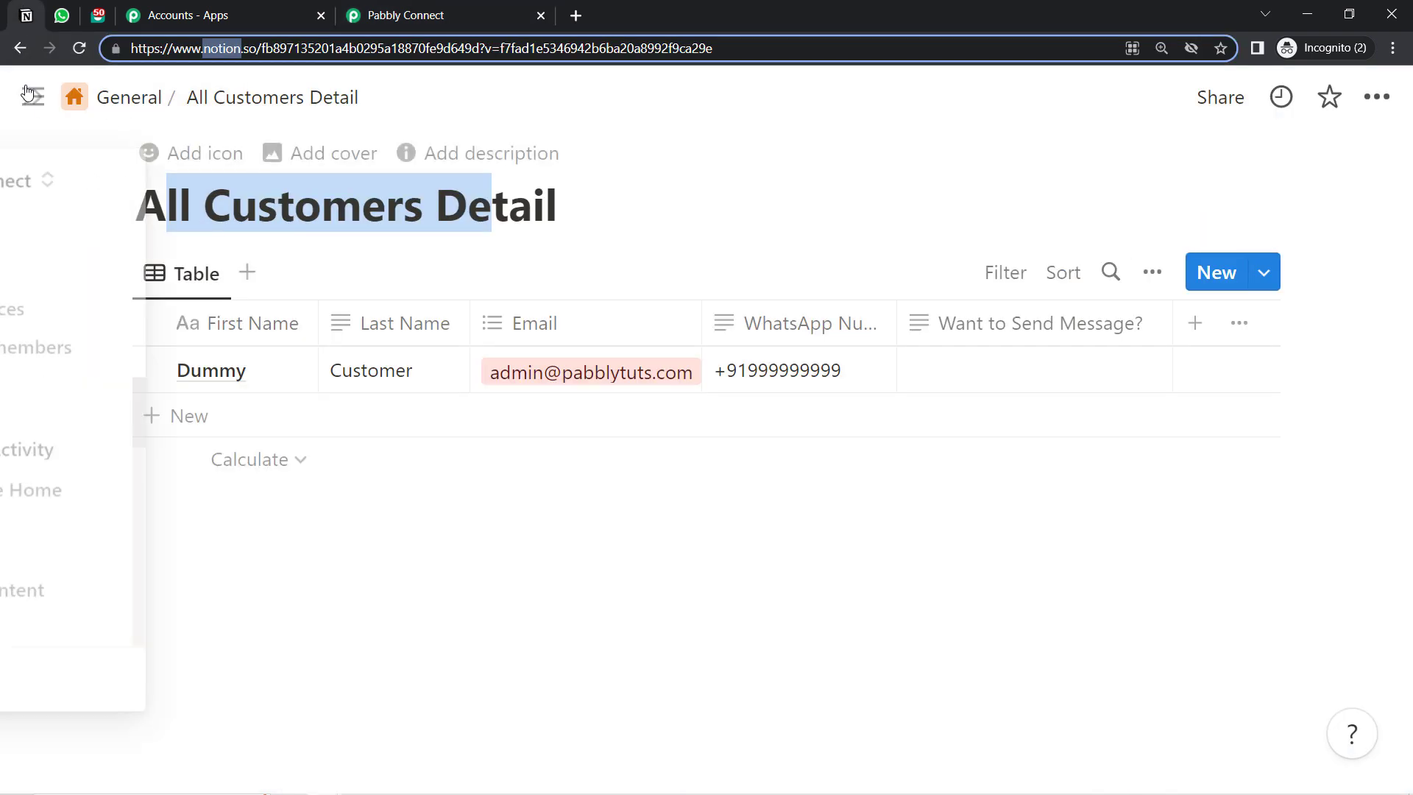
{"action": "left_click", "coordinate": [306, 376]}
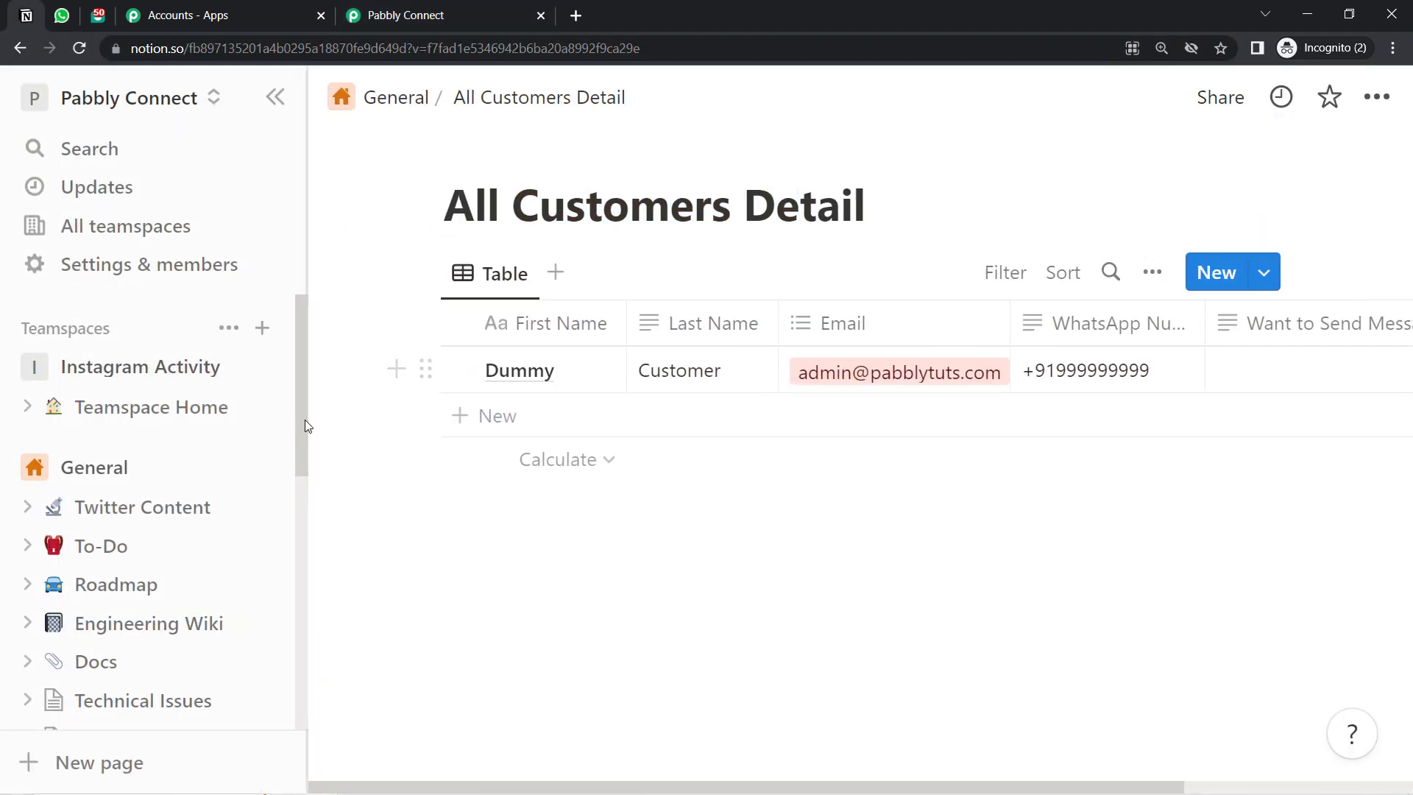
{"action": "scroll", "coordinate": [95, 522], "scroll_direction": "down", "scroll_amount": 4}
{"action": "scroll", "coordinate": [107, 581], "scroll_direction": "up", "scroll_amount": 1}
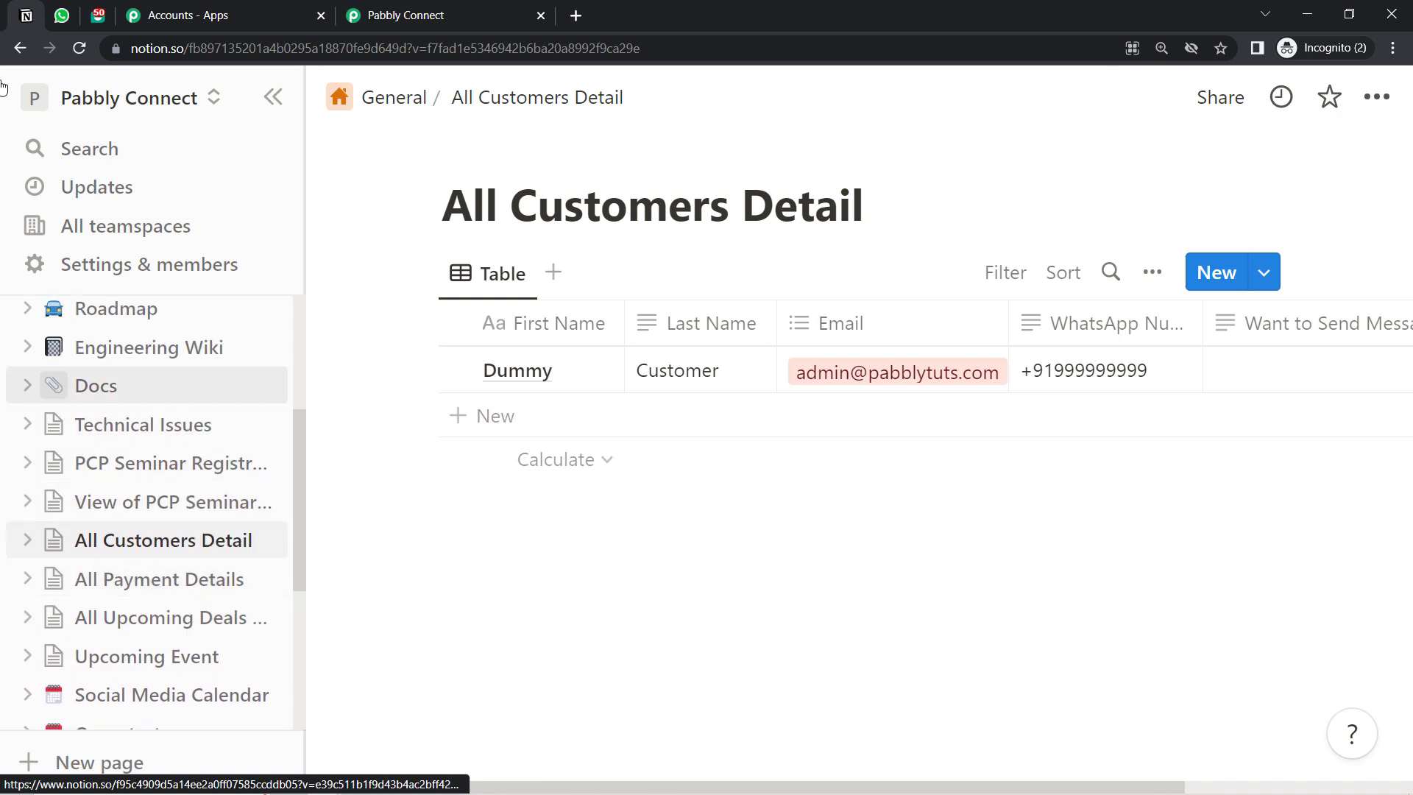
{"action": "left_click", "coordinate": [383, 14]}
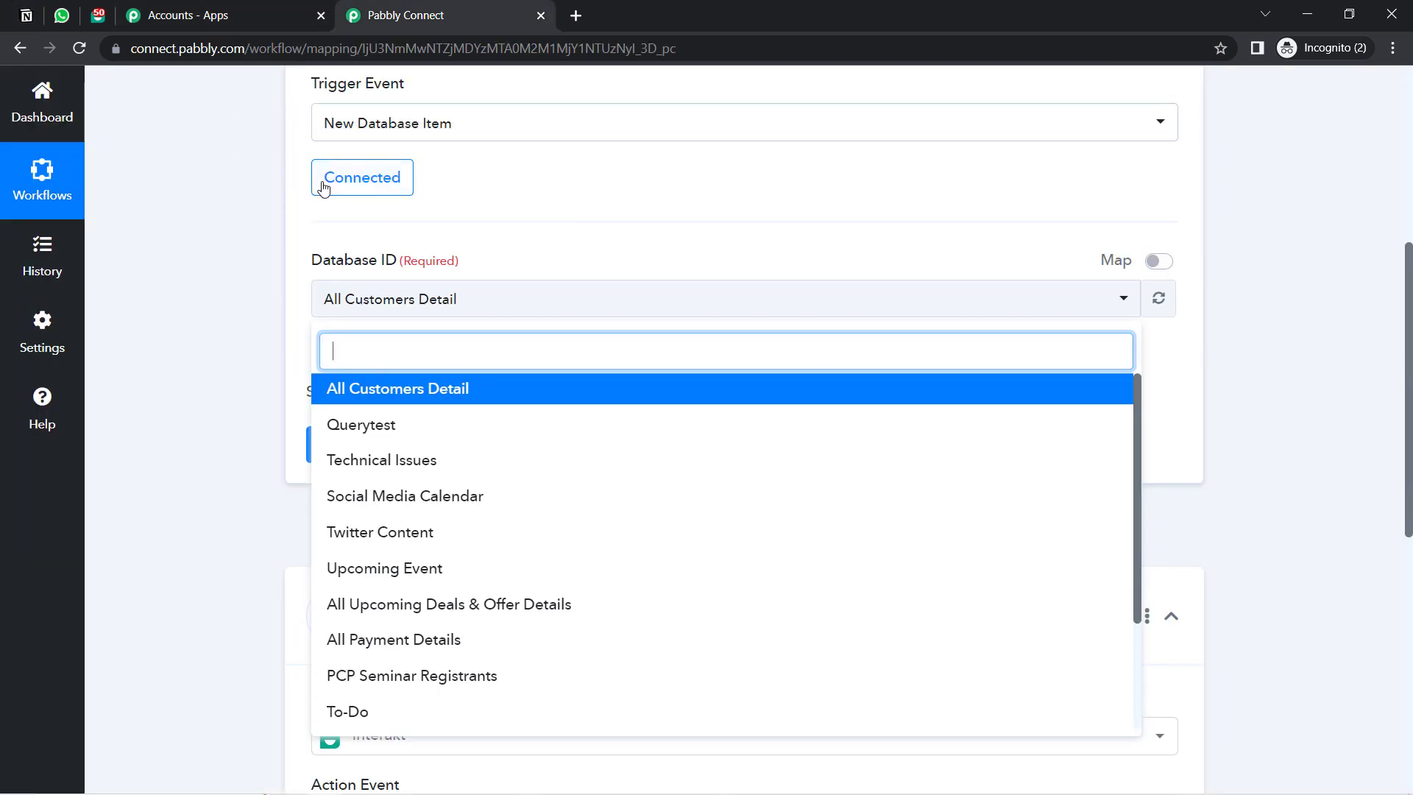
{"action": "left_click", "coordinate": [231, 284]}
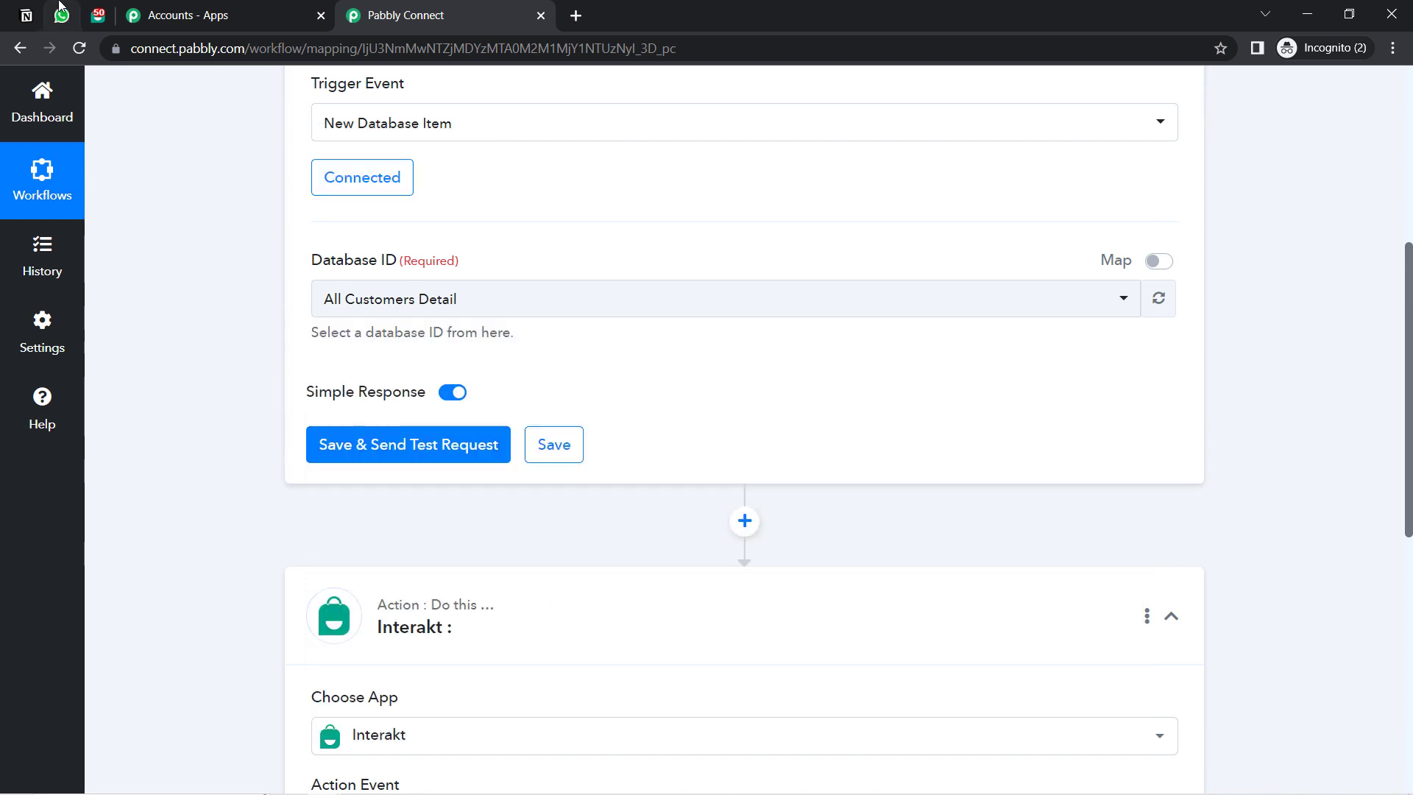
{"action": "left_click", "coordinate": [27, 15]}
{"action": "left_click_drag", "start_coordinate": [473, 206], "coordinate": [773, 206]}
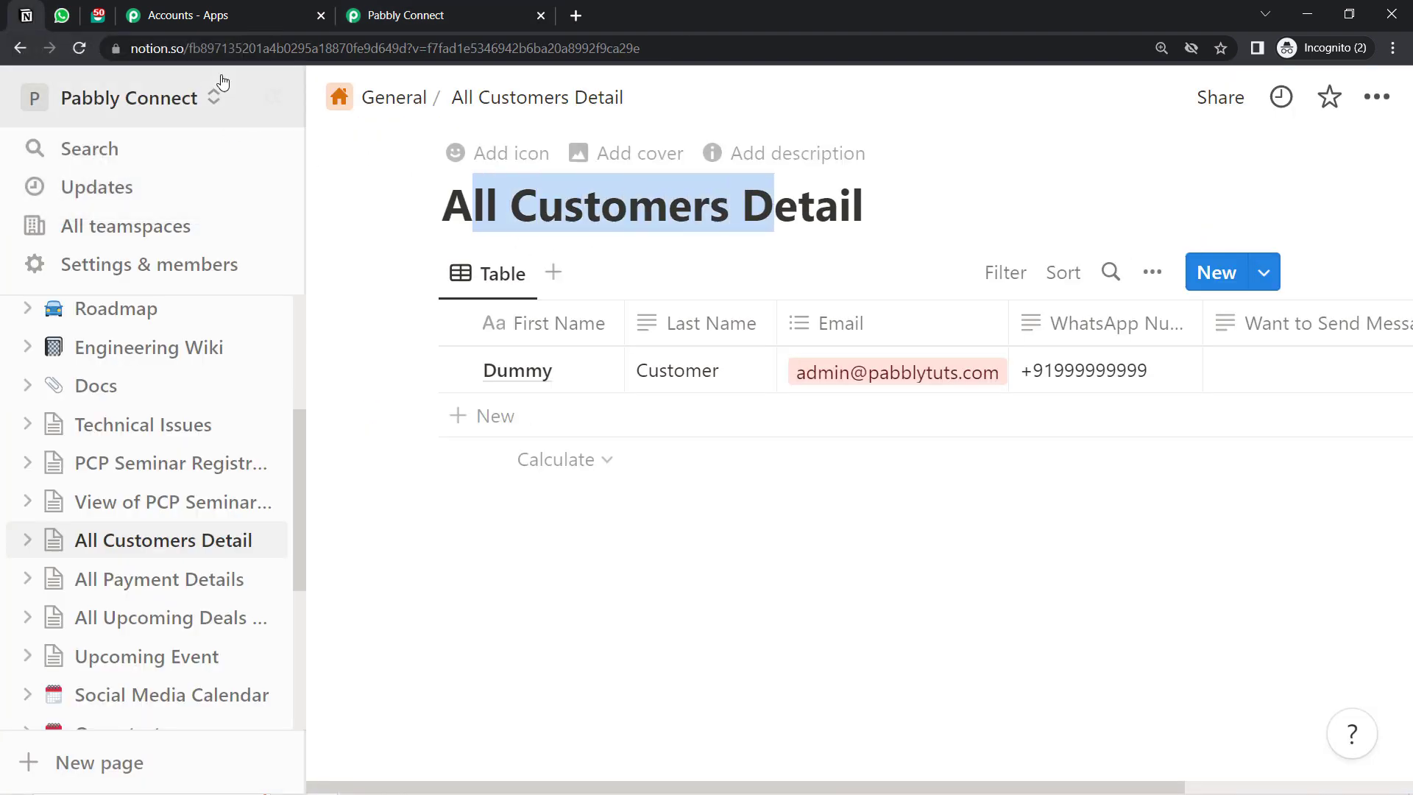
{"action": "left_click", "coordinate": [274, 98]}
{"action": "left_click", "coordinate": [368, 12]}
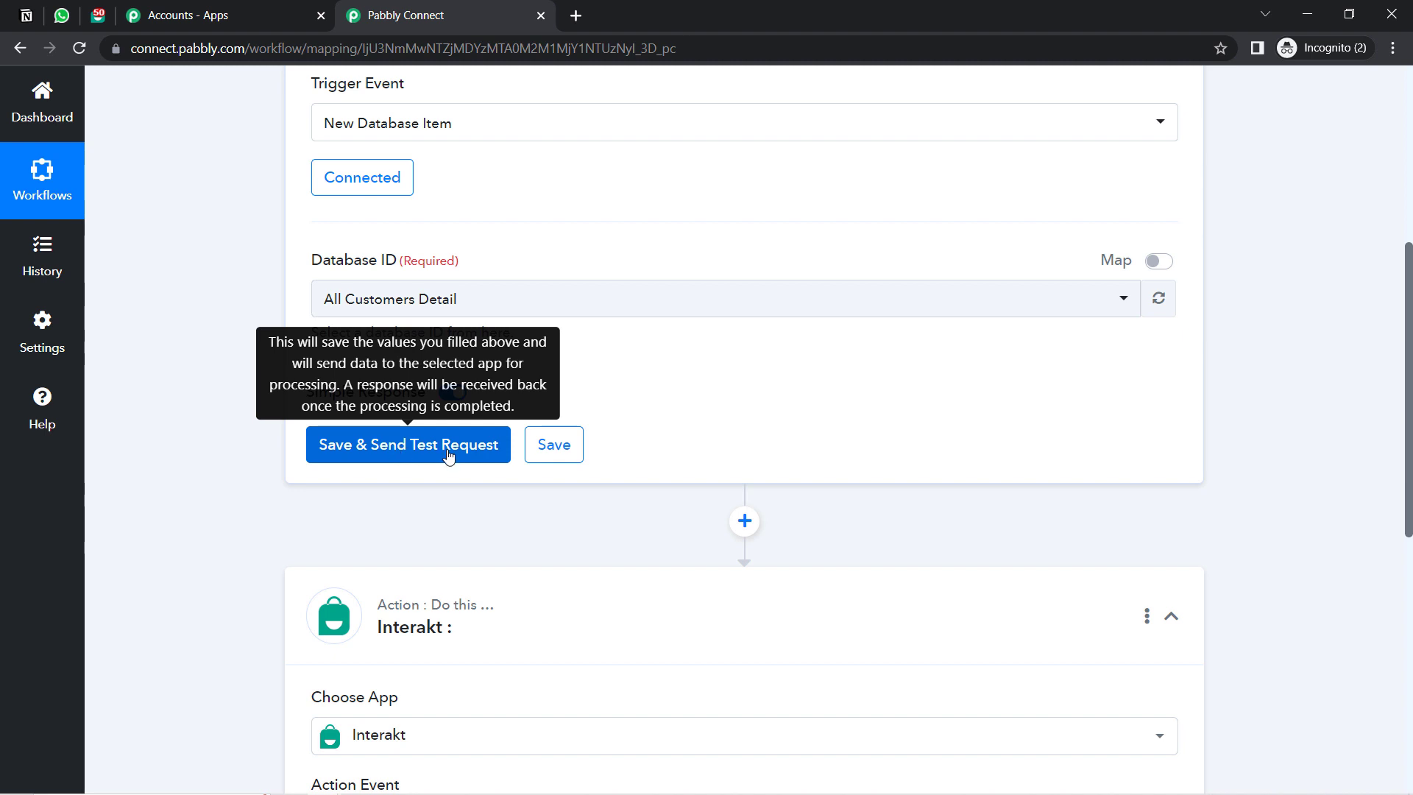
Step: Save the All Customers Detail trigger with a test request and compare the returned WhatsApp number with the Notion record
{"action": "left_click", "coordinate": [26, 15]}
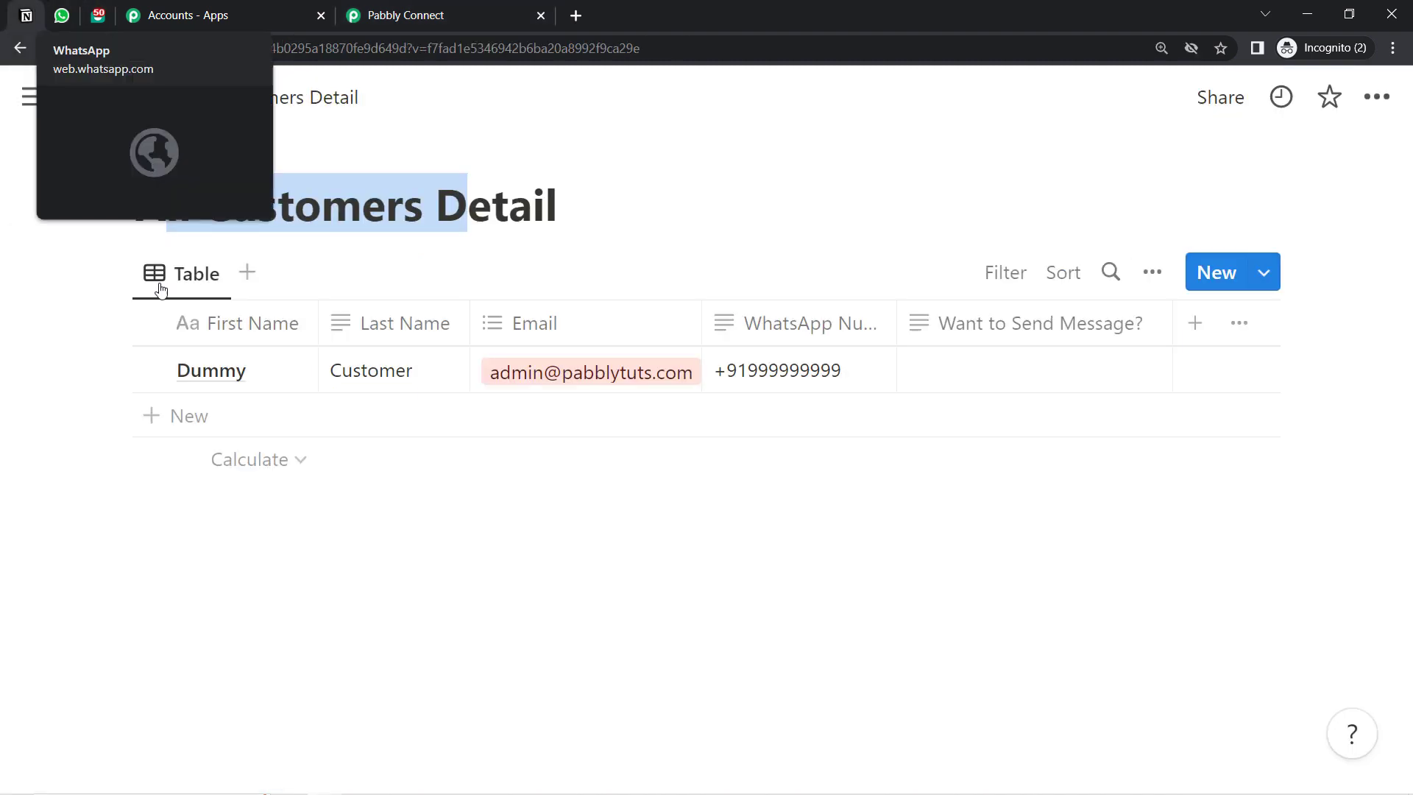
{"action": "left_click", "coordinate": [412, 15]}
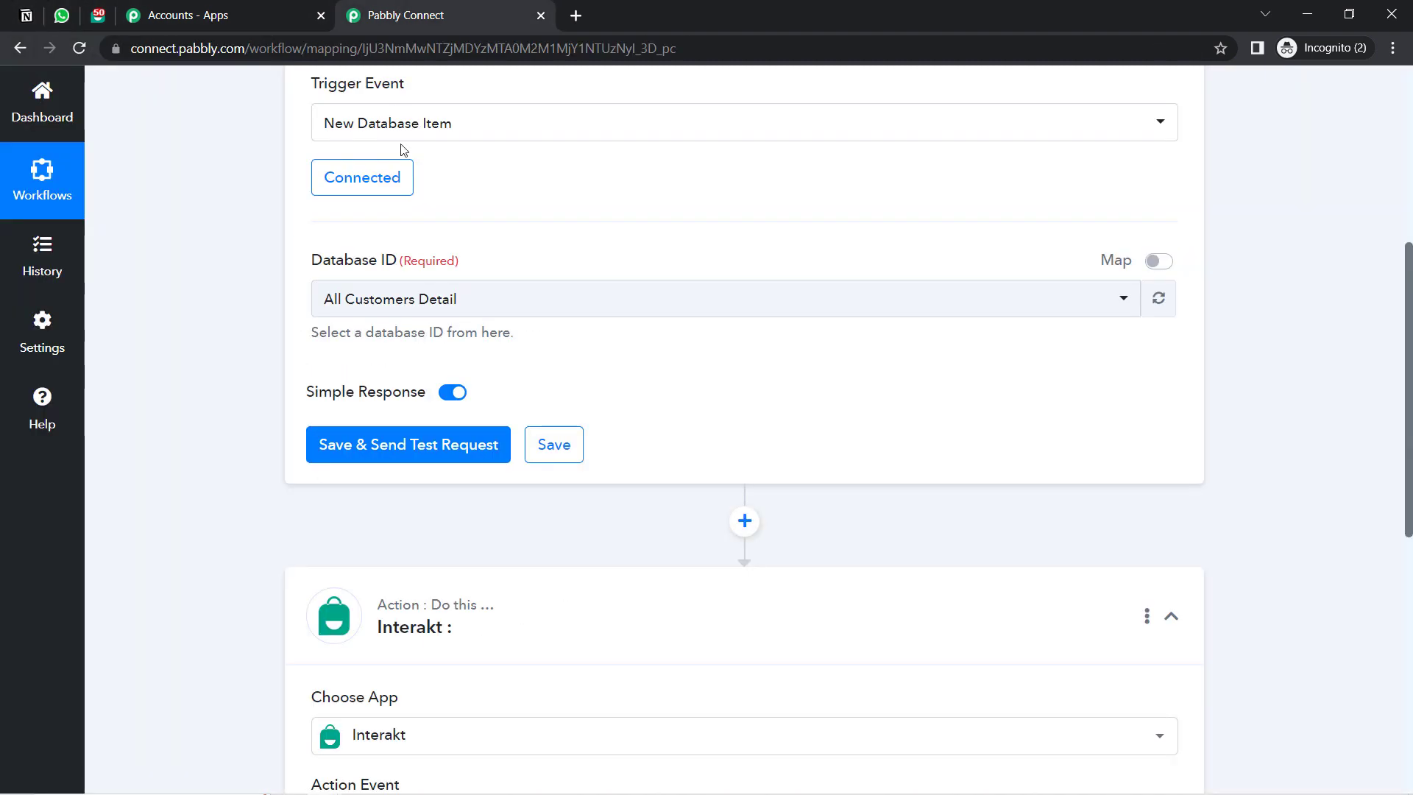
{"action": "left_click", "coordinate": [400, 452]}
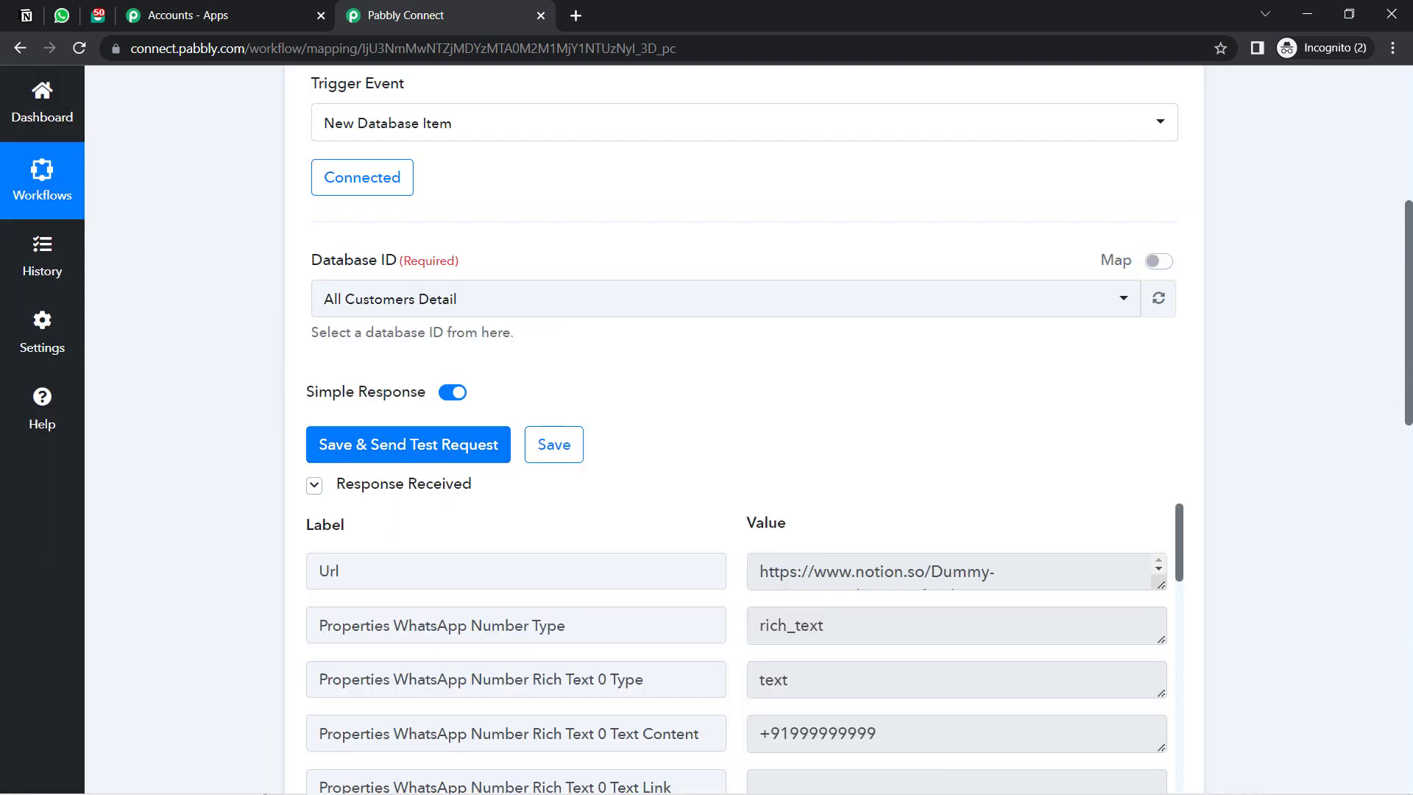
{"action": "scroll", "coordinate": [1202, 500], "scroll_direction": "down", "scroll_amount": 3}
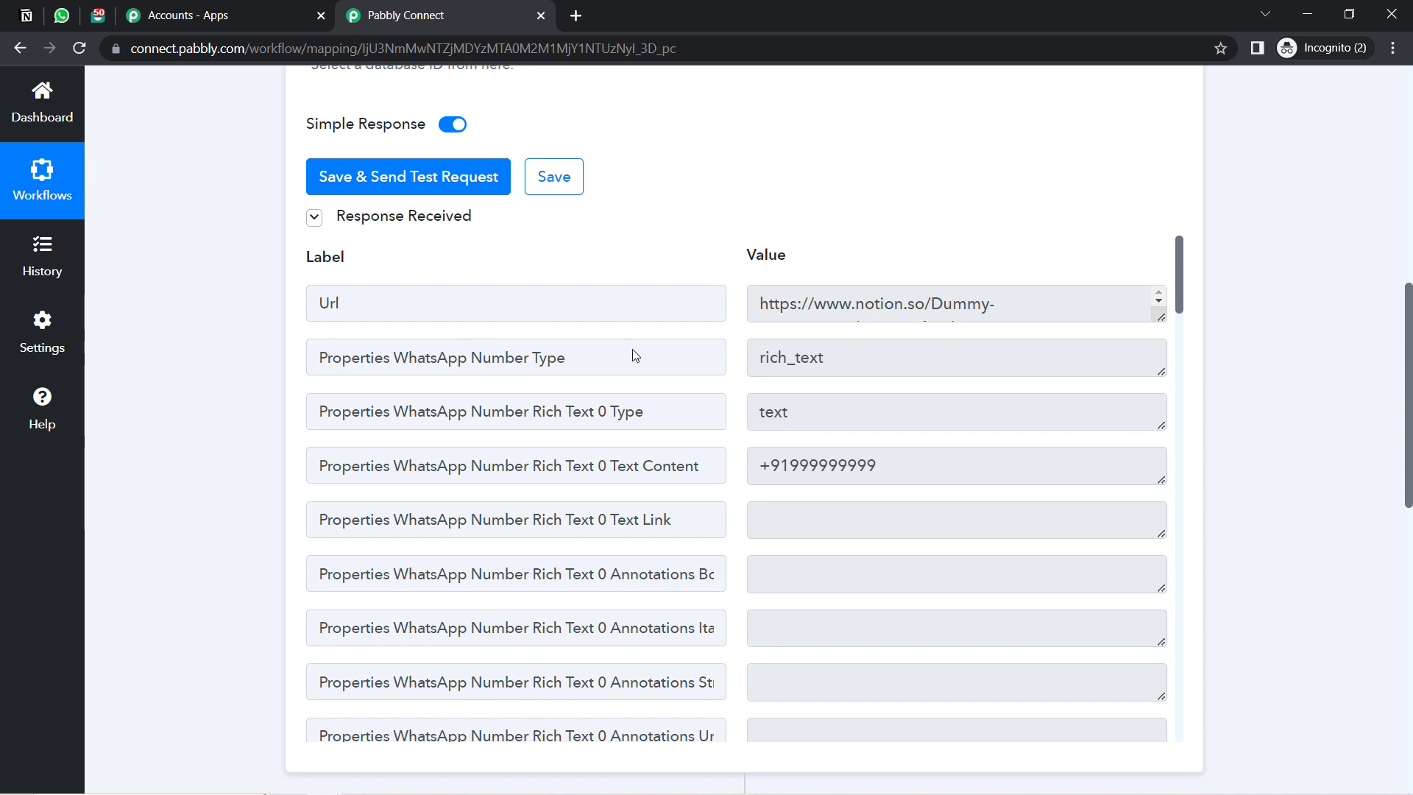
{"action": "left_click_drag", "start_coordinate": [765, 478], "coordinate": [863, 477]}
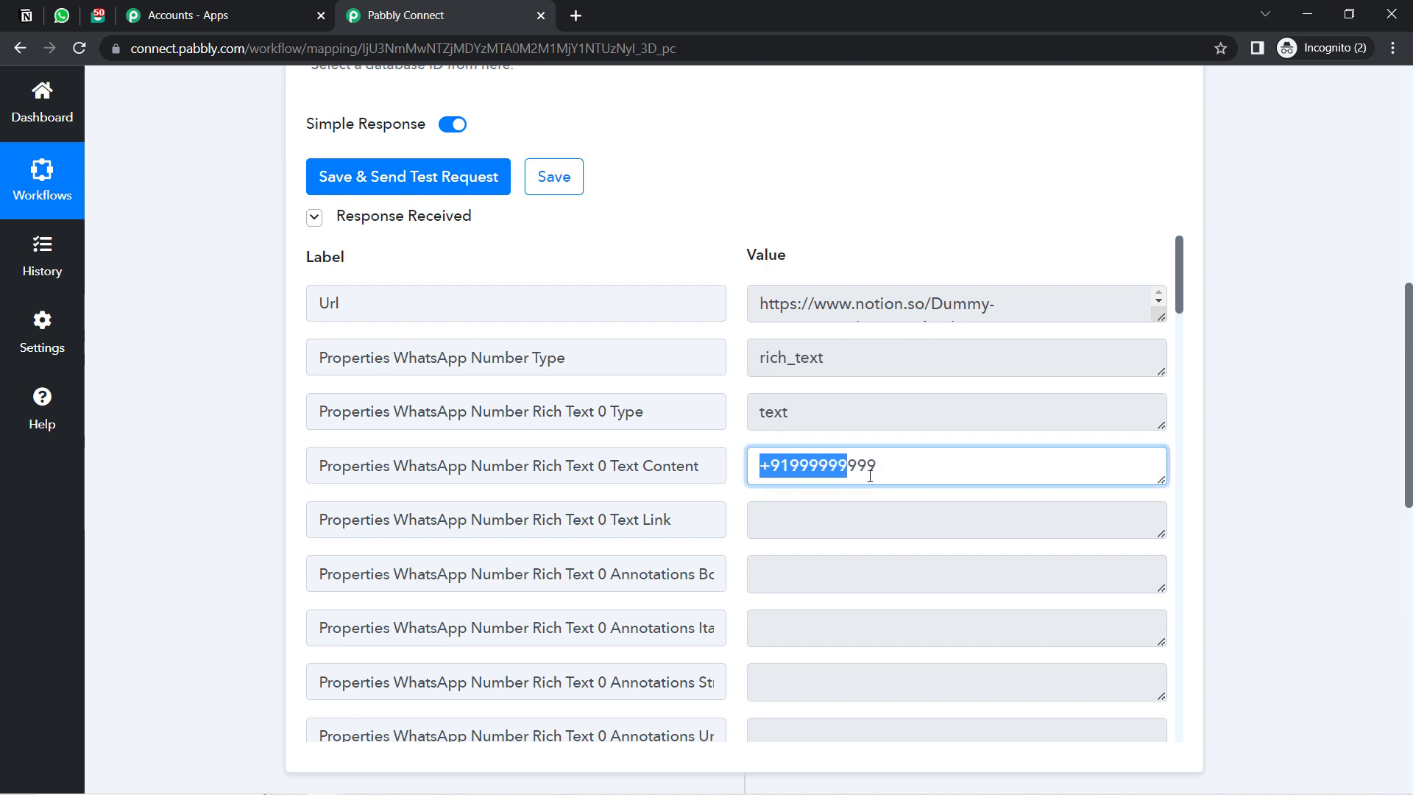
{"action": "left_click", "coordinate": [26, 15]}
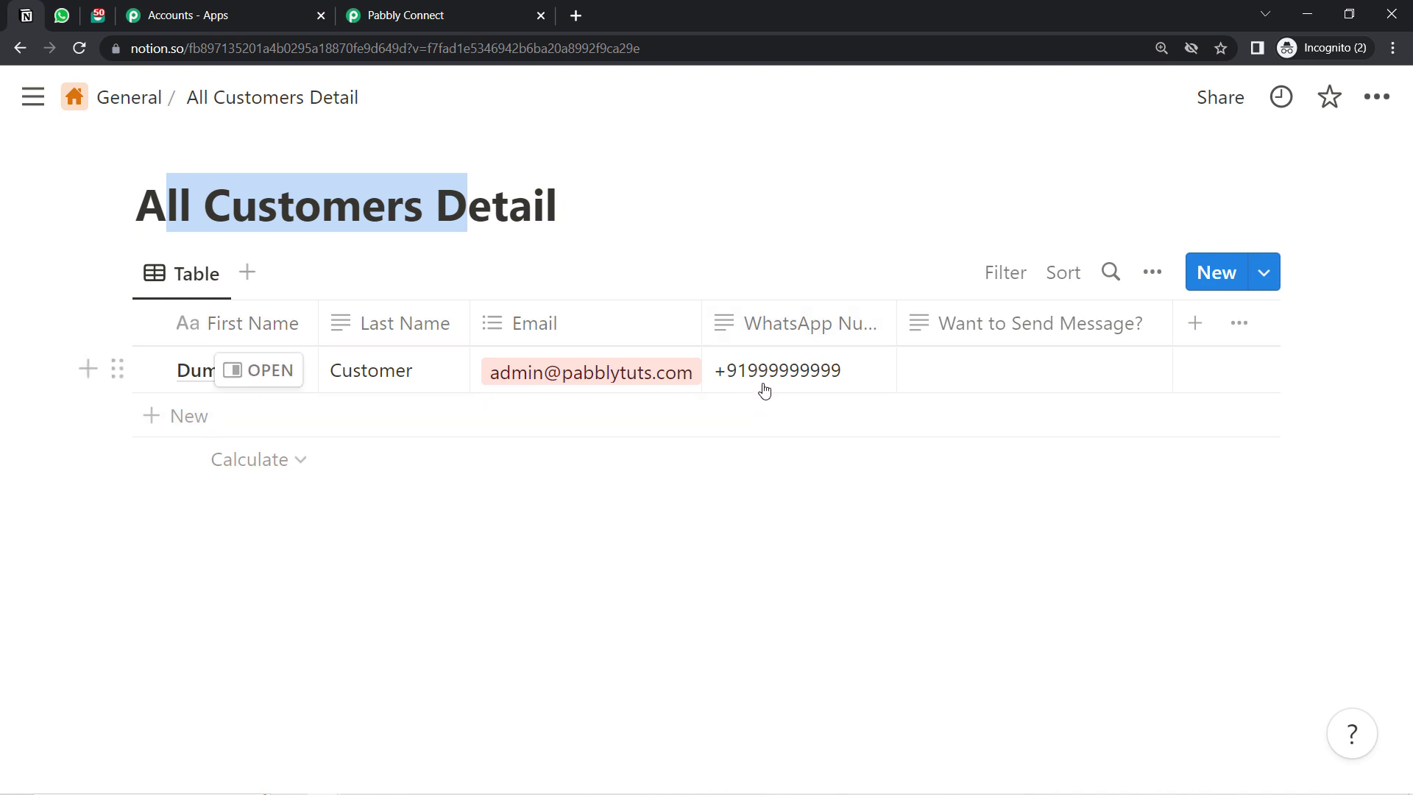
{"action": "left_click", "coordinate": [405, 15]}
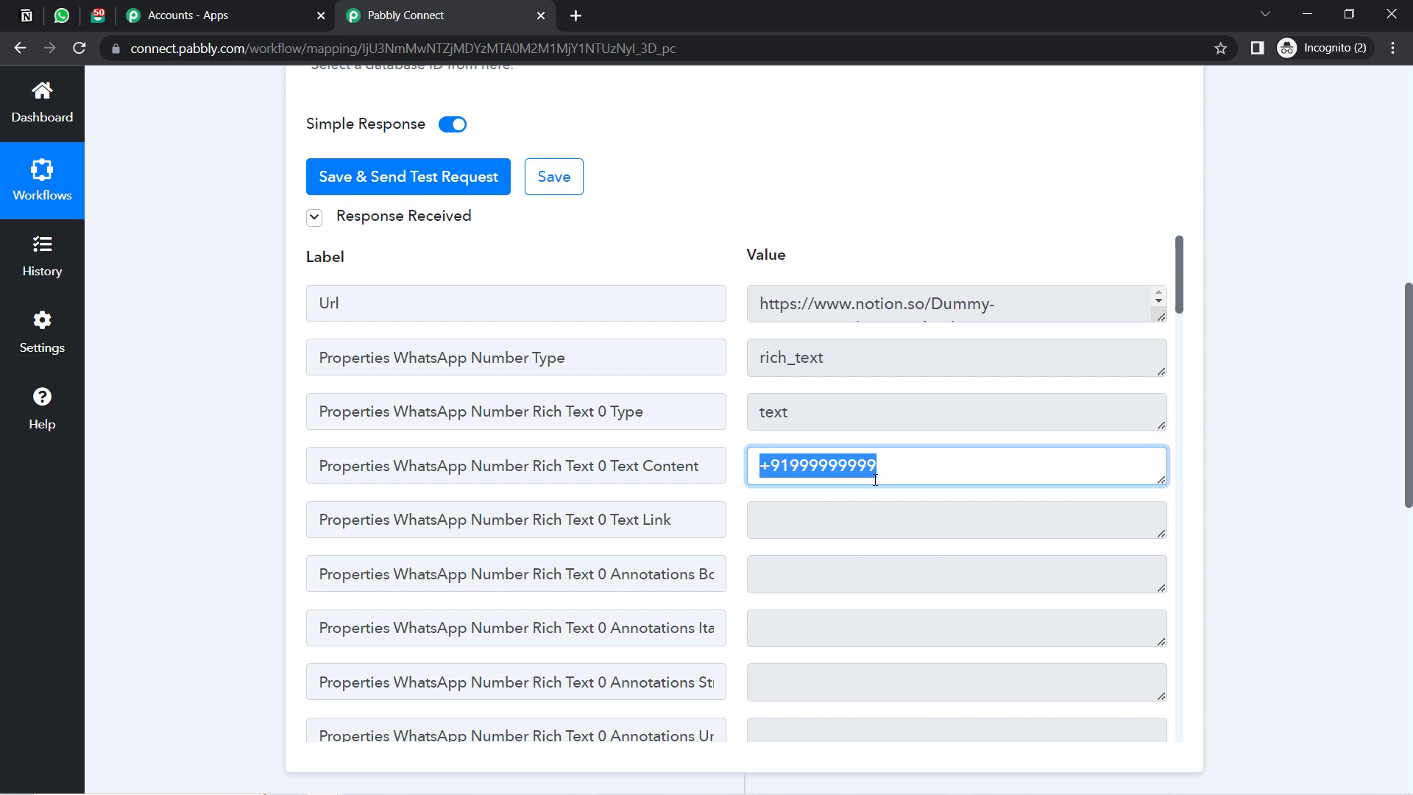
Step: Check the last name and first name text content in the trigger response against the customer record in Notion
{"action": "left_click_drag", "start_coordinate": [1180, 293], "coordinate": [1189, 437]}
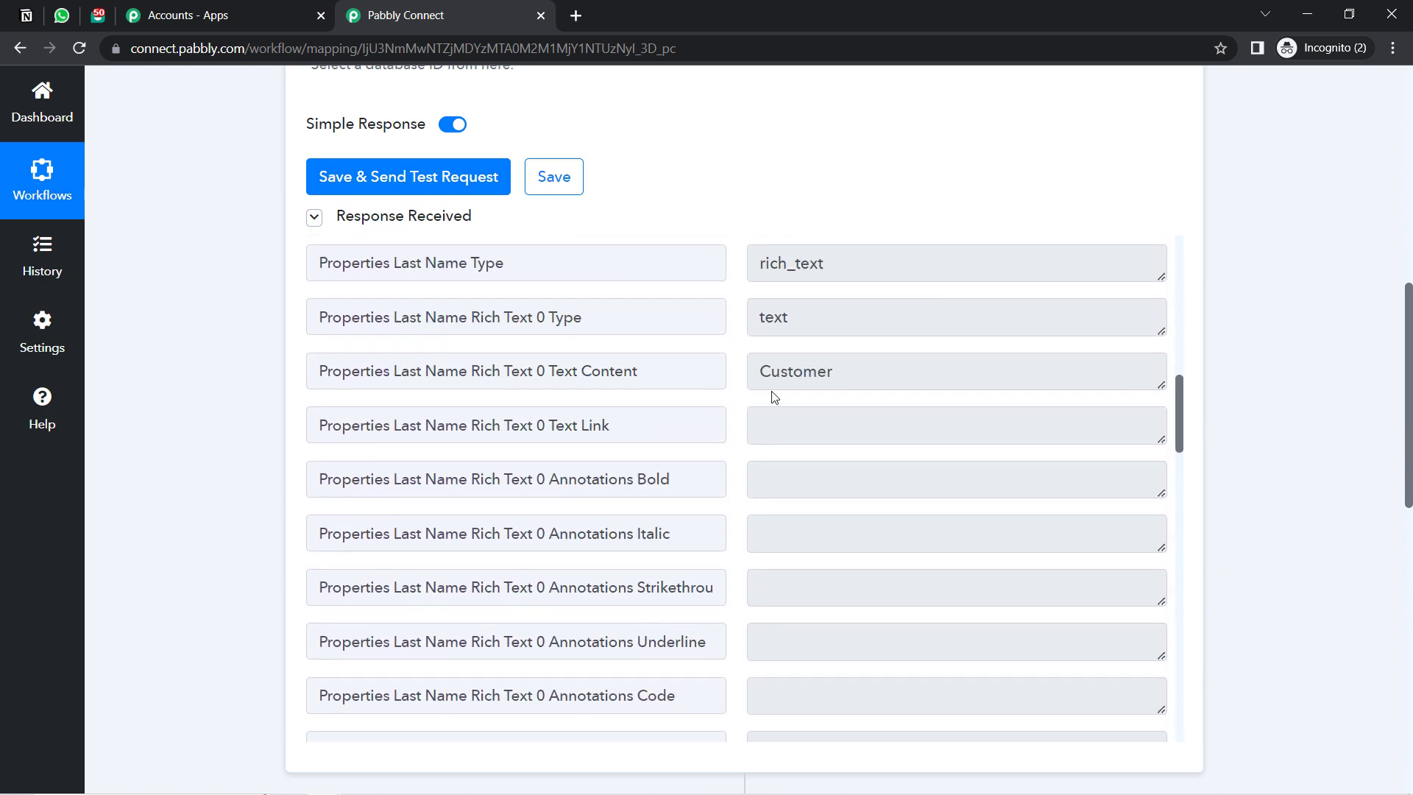
{"action": "double_click", "coordinate": [762, 370]}
{"action": "left_click", "coordinate": [25, 15]}
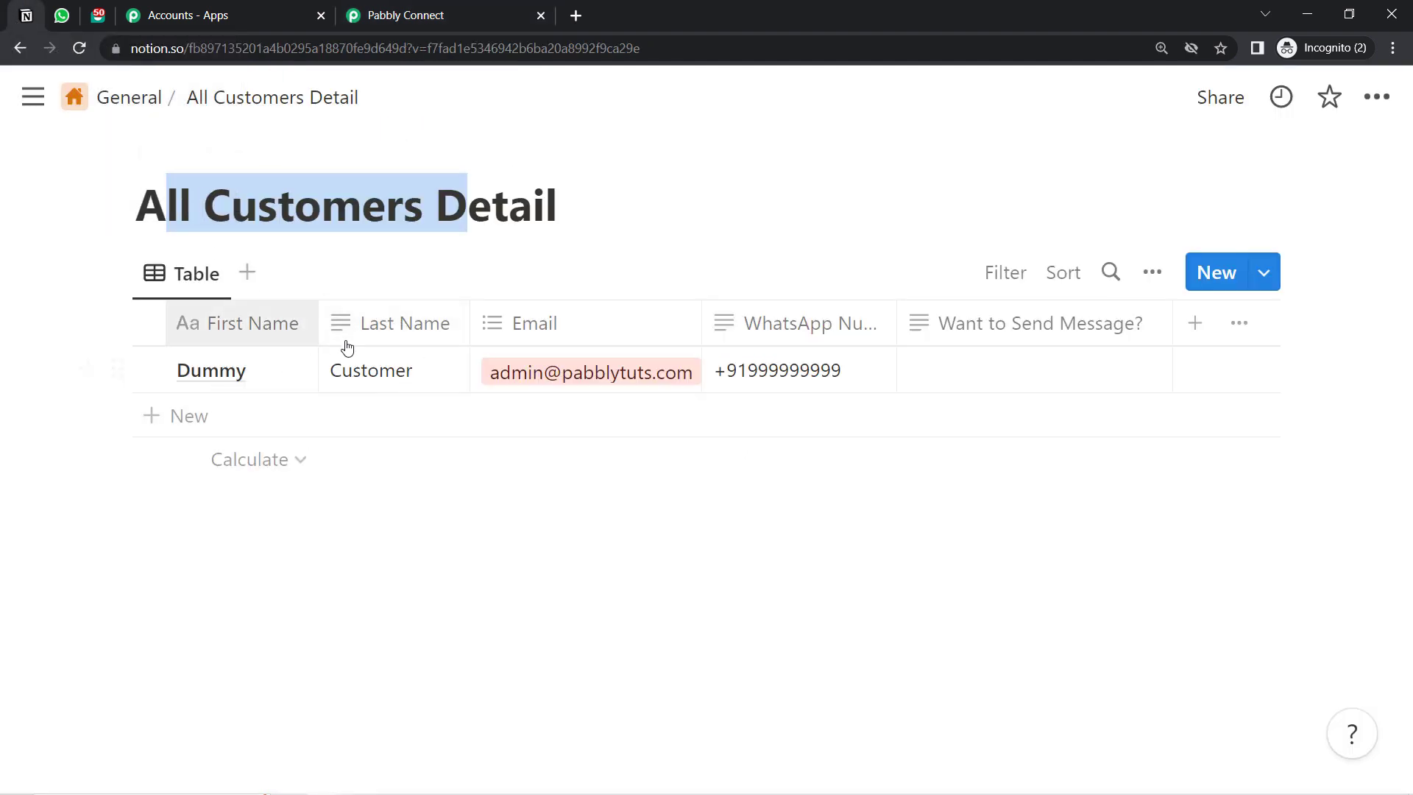
{"action": "left_click", "coordinate": [382, 8]}
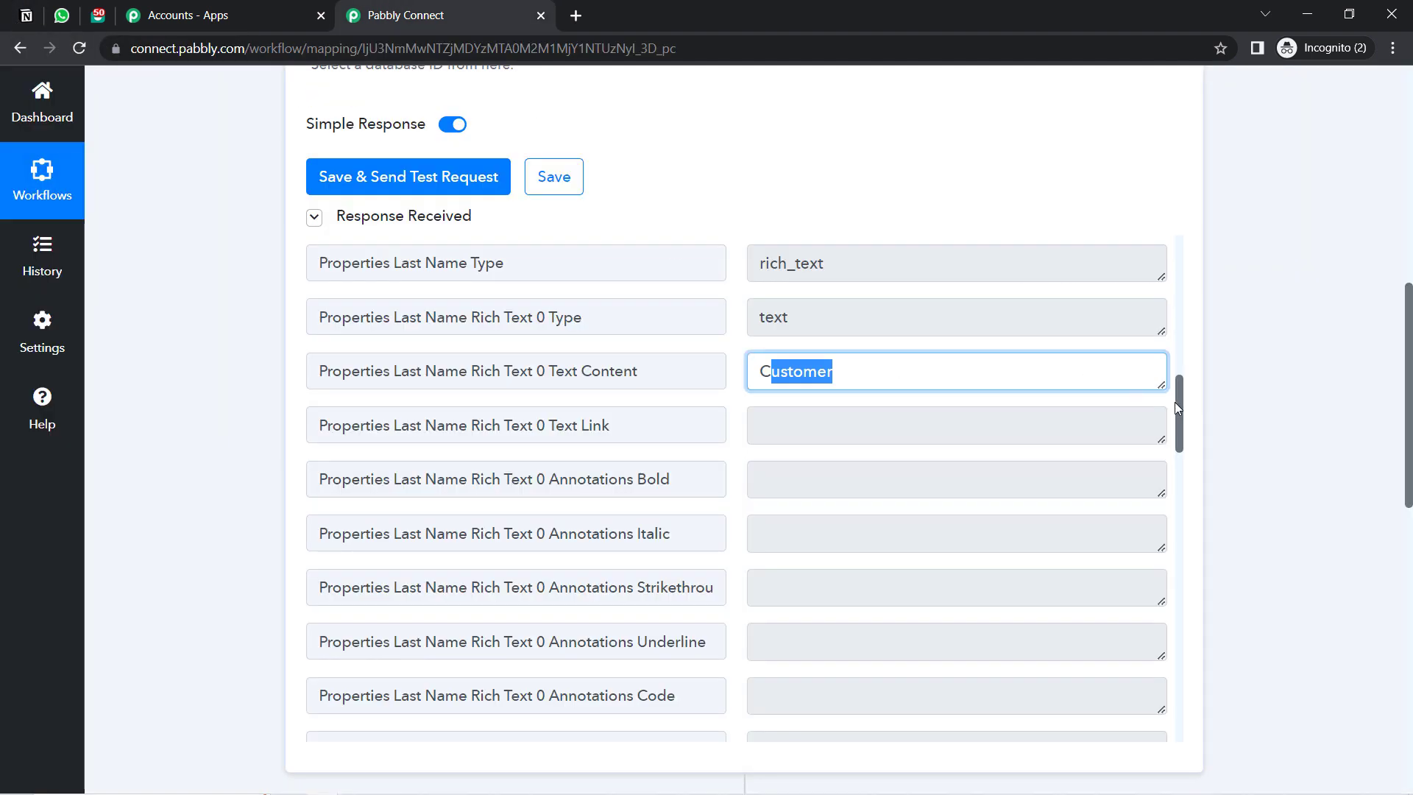
{"action": "left_click_drag", "start_coordinate": [1178, 412], "coordinate": [1186, 513]}
{"action": "left_click", "coordinate": [747, 435]}
{"action": "key", "text": "ctrl+a"}
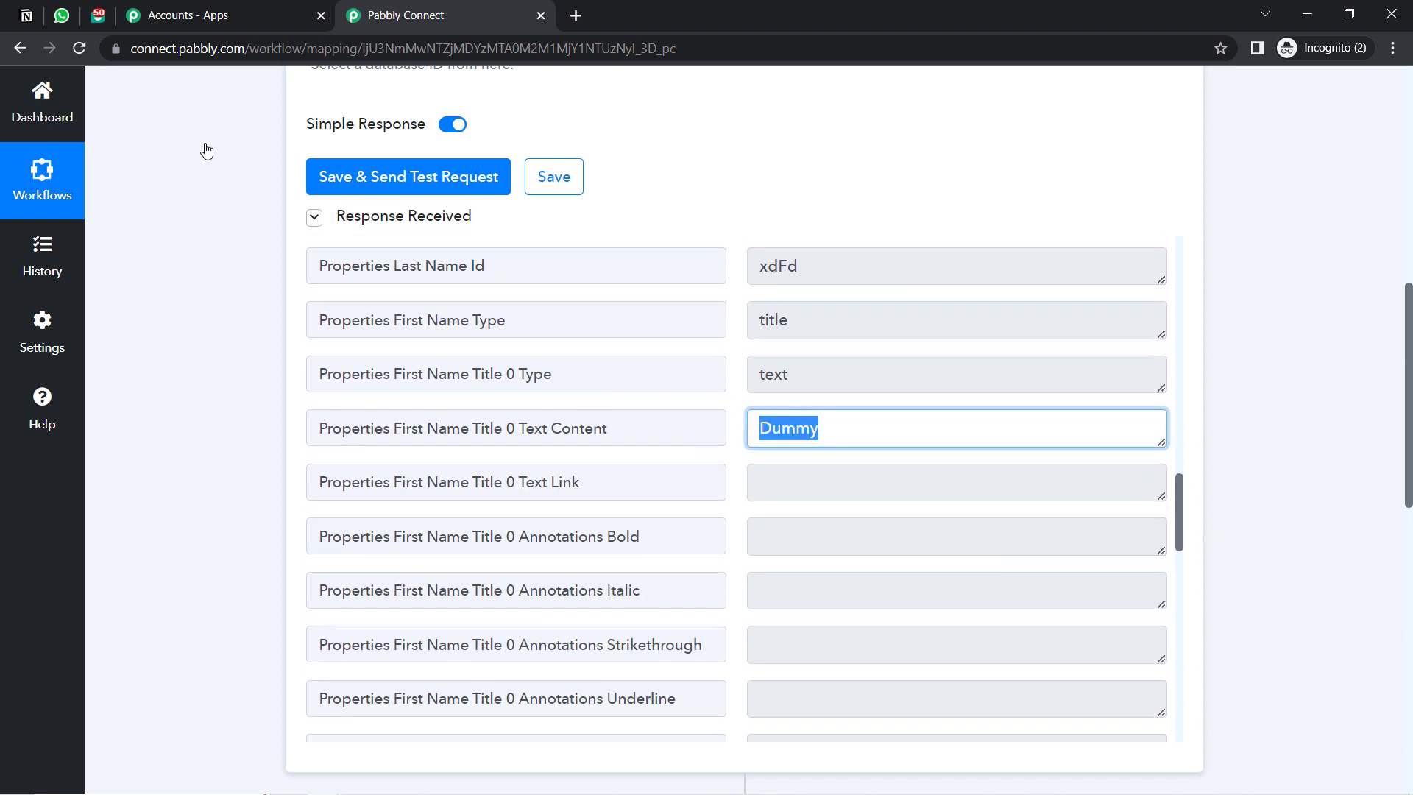
{"action": "left_click", "coordinate": [27, 15]}
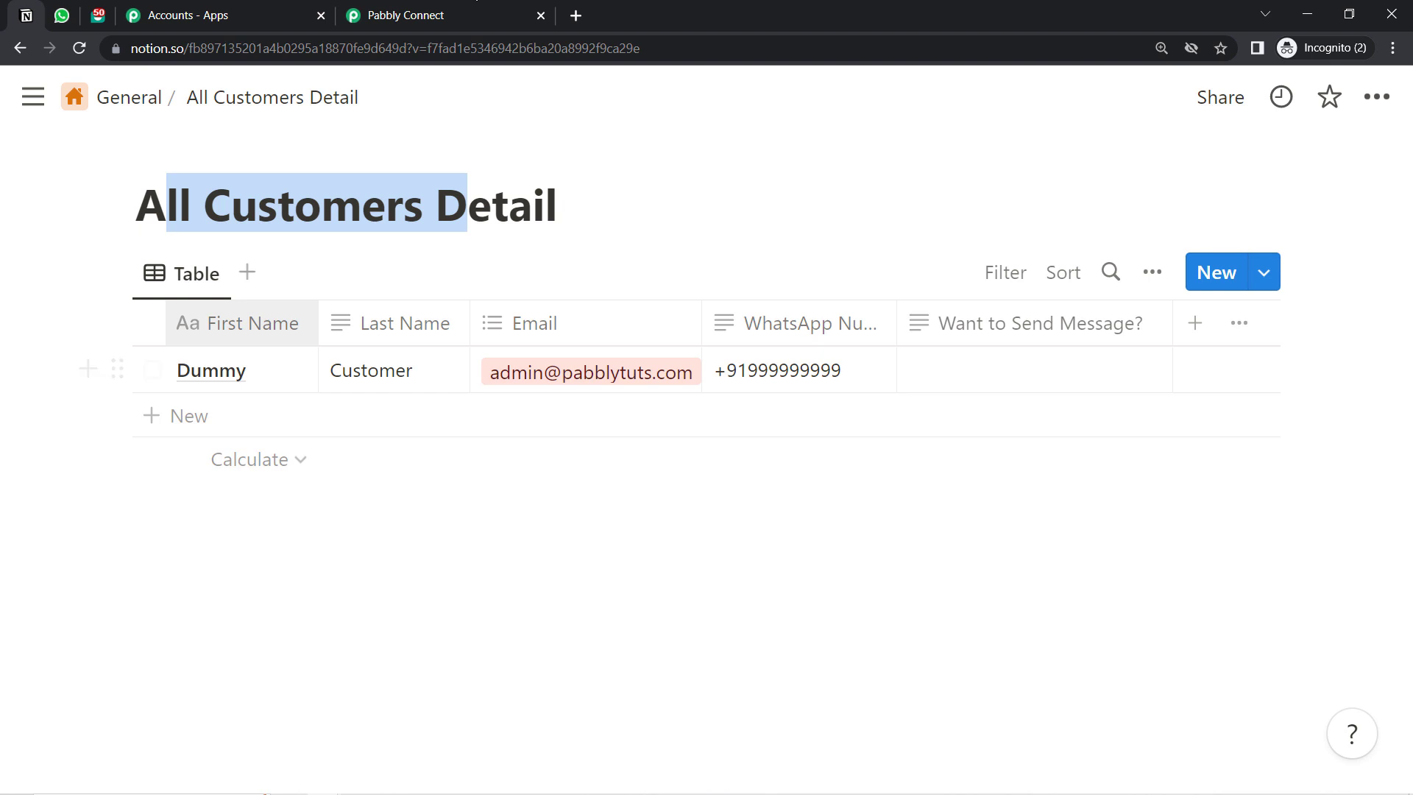
{"action": "left_click", "coordinate": [441, 15]}
Step: Examine the email name and WhatsApp number plain text fields in the trigger response, and go to the Interakt action step
{"action": "left_click_drag", "start_coordinate": [1175, 521], "coordinate": [1185, 634]}
{"action": "double_click", "coordinate": [865, 418]}
{"action": "key", "text": "ctrl+a"}
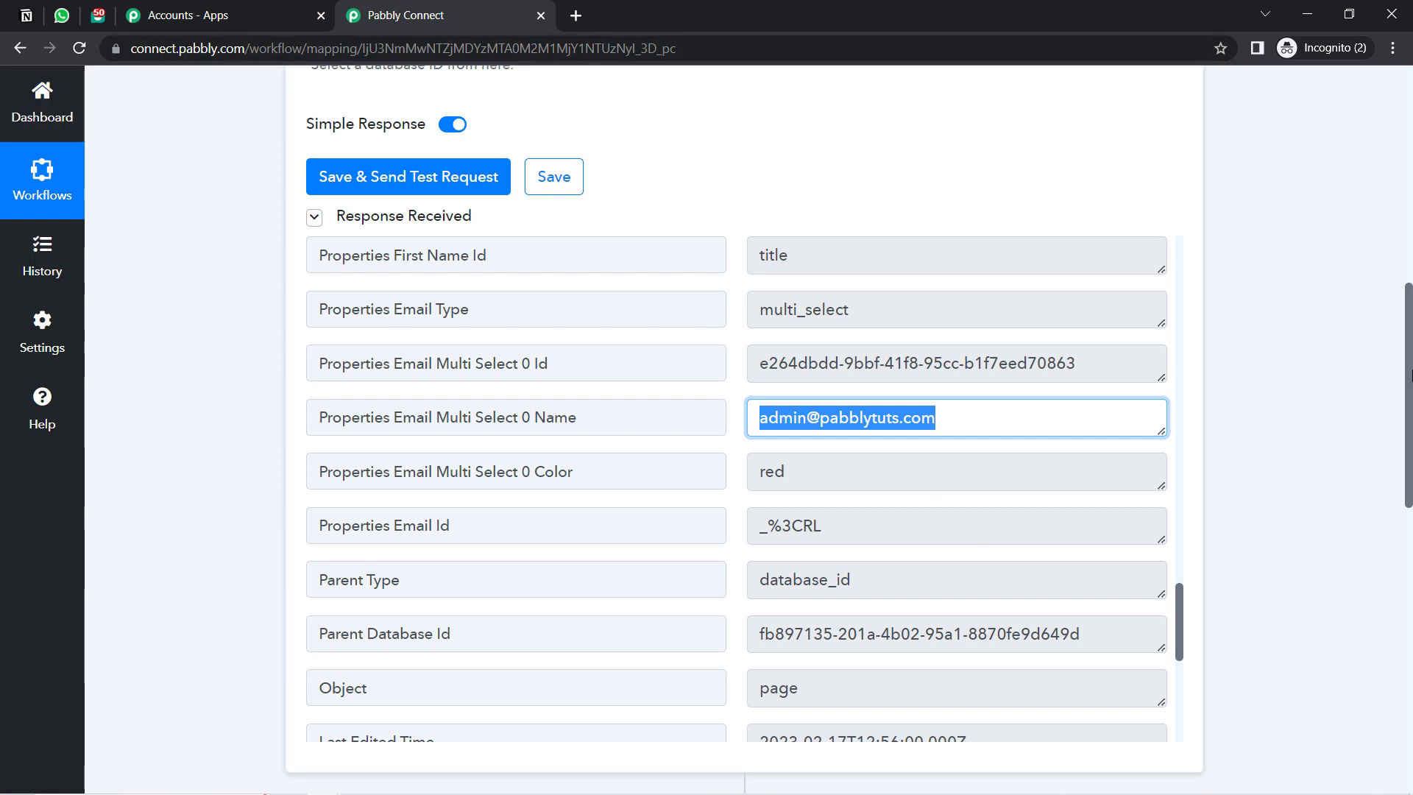
{"action": "mouse_move", "coordinate": [1406, 361]}
{"action": "left_mouse_down"}
{"action": "mouse_move", "coordinate": [1403, 561]}
{"action": "mouse_move", "coordinate": [1407, 380]}
{"action": "left_mouse_up"}
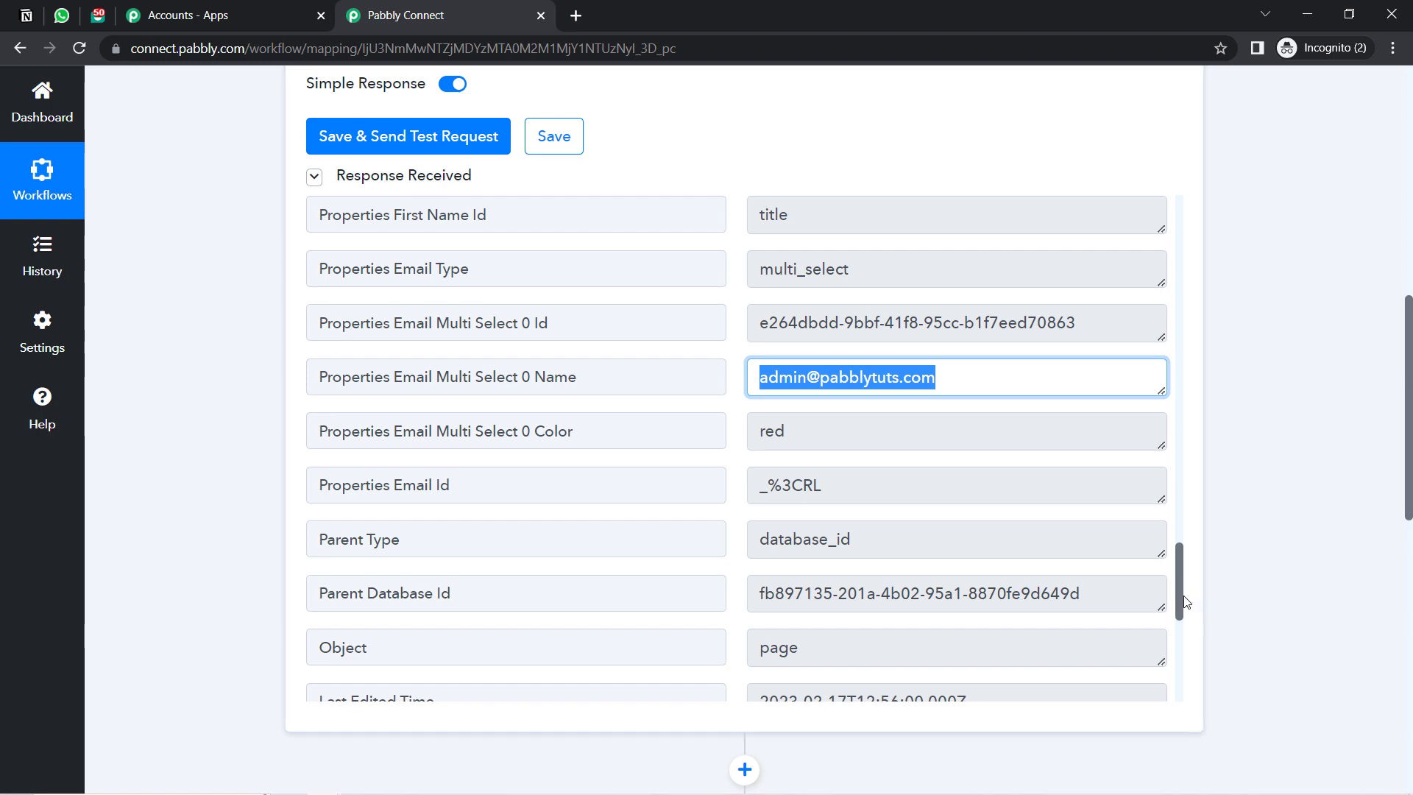
{"action": "left_click", "coordinate": [1176, 577]}
{"action": "left_click_drag", "start_coordinate": [1177, 590], "coordinate": [1154, 315]}
{"action": "triple_click", "coordinate": [977, 439]}
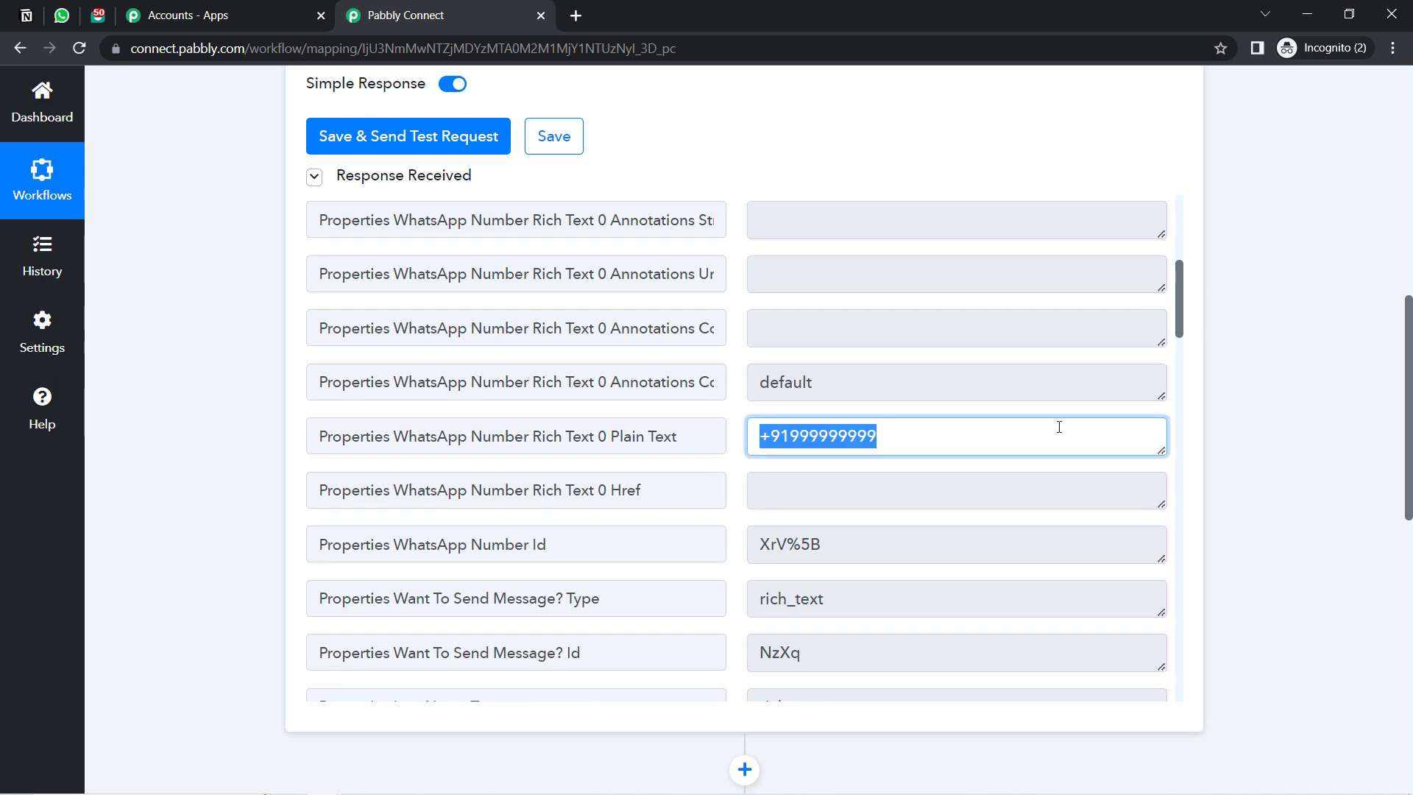
{"action": "left_click_drag", "start_coordinate": [1409, 366], "coordinate": [1400, 614]}
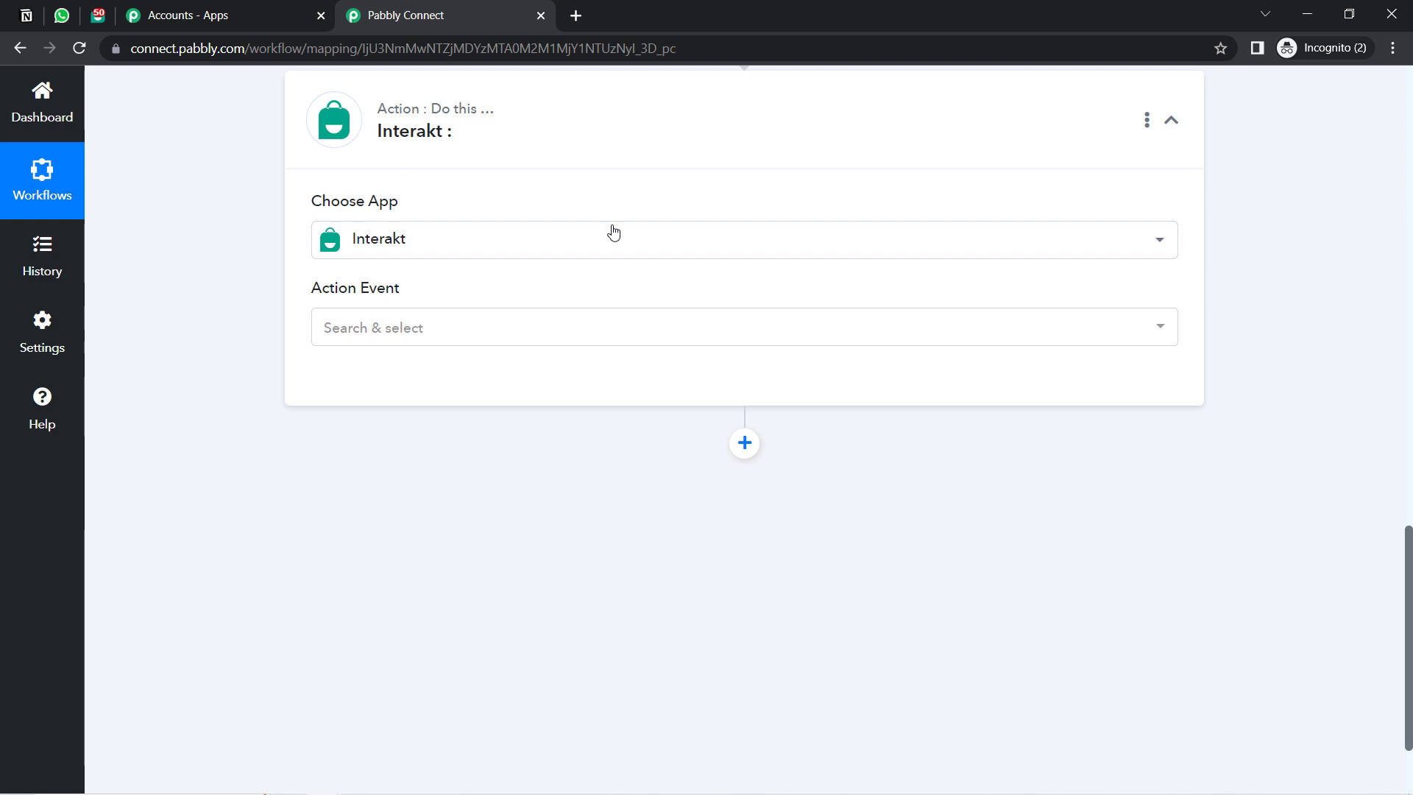
Step: Set the Interakt action event to Send WhatsApp Template Message and start adding a new Interakt connection
{"action": "left_click", "coordinate": [366, 313]}
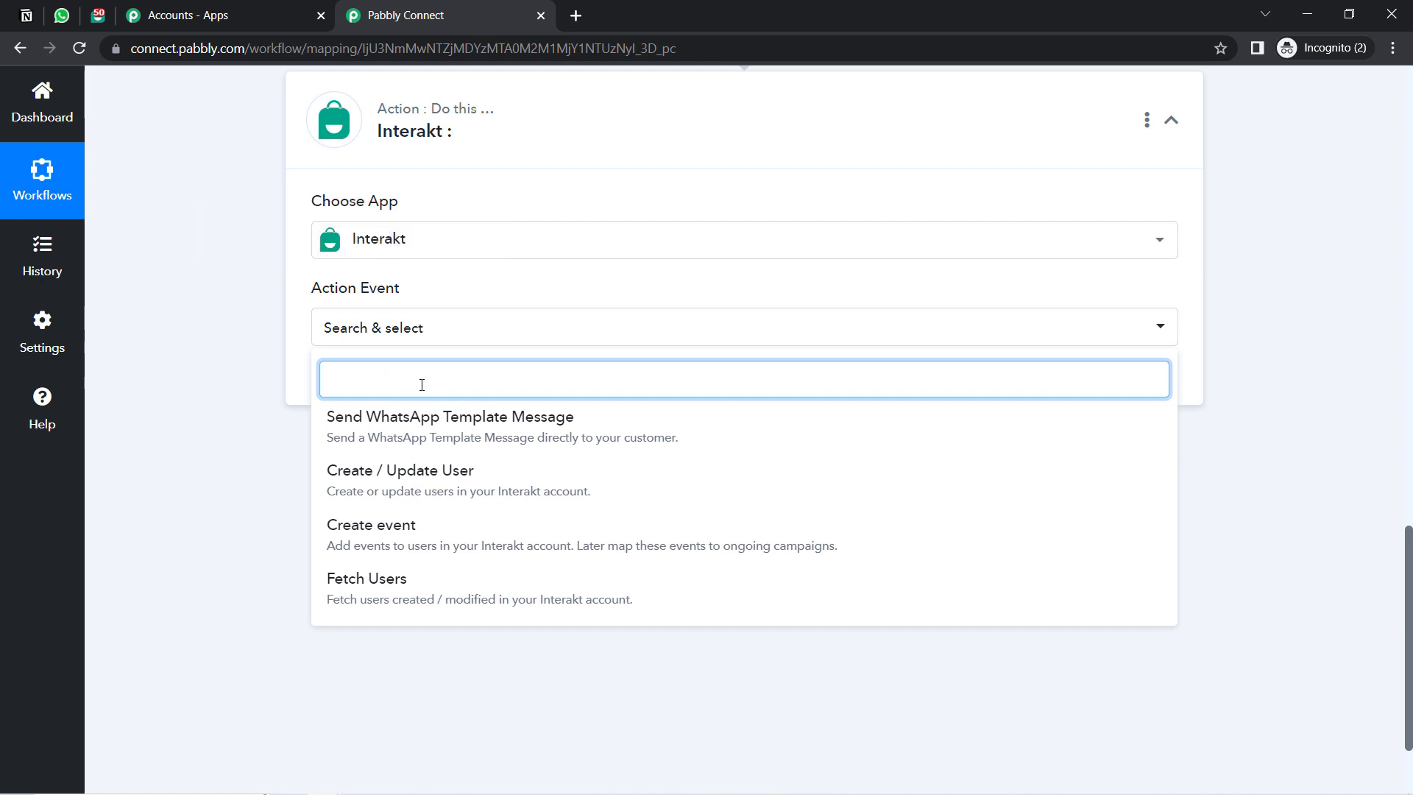
{"action": "left_click", "coordinate": [461, 437]}
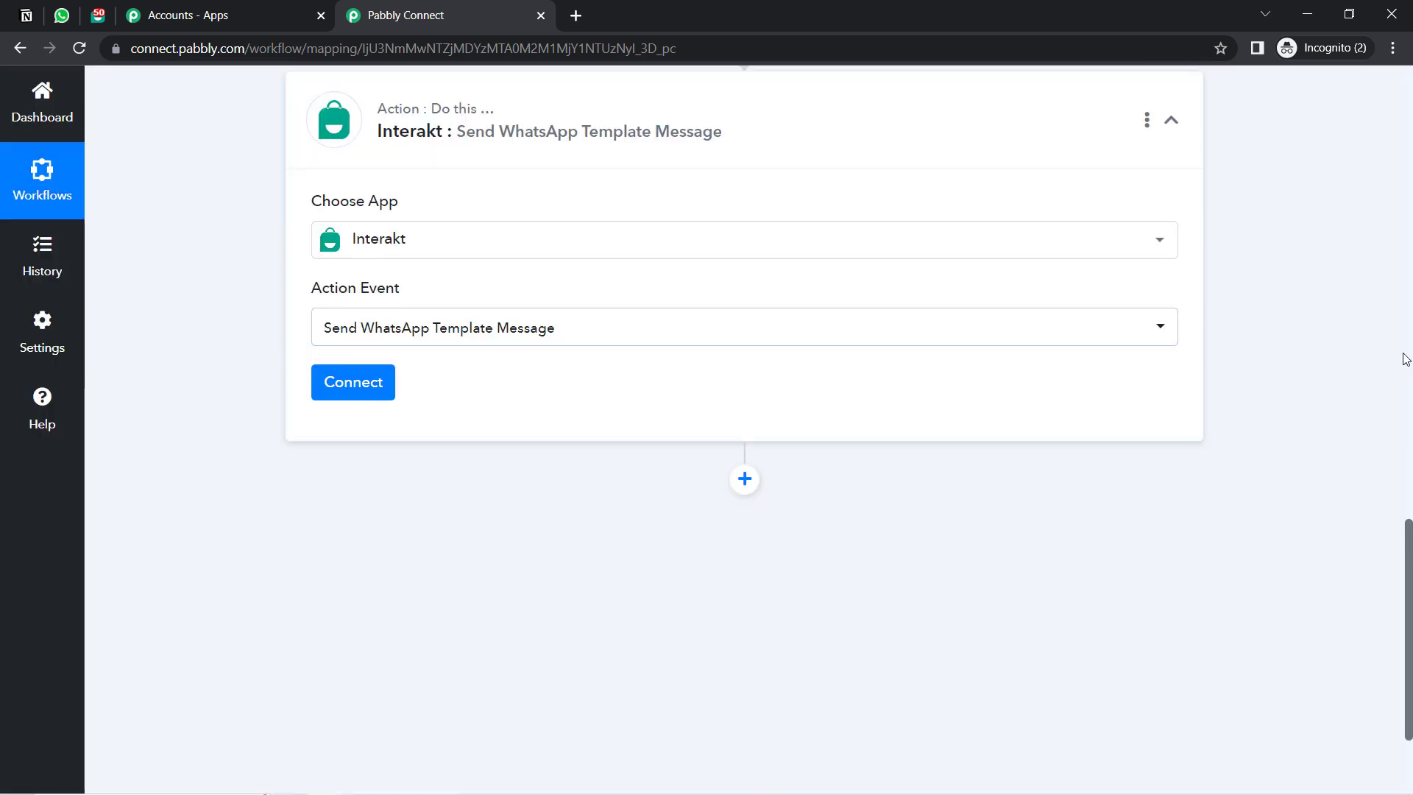
{"action": "left_click_drag", "start_coordinate": [1409, 551], "coordinate": [1408, 491]}
{"action": "scroll", "coordinate": [1409, 491], "scroll_direction": "down", "scroll_amount": 3}
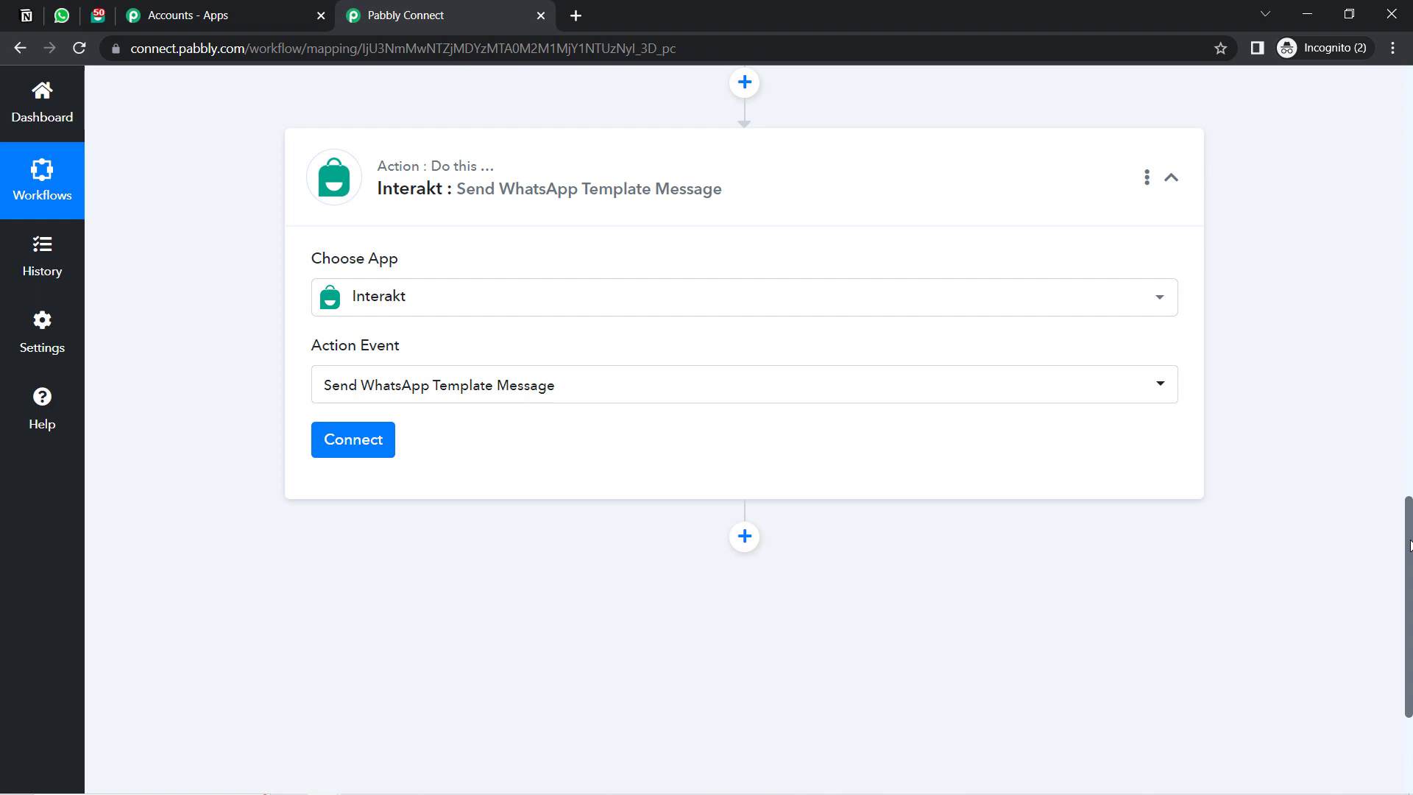
{"action": "left_click", "coordinate": [353, 418]}
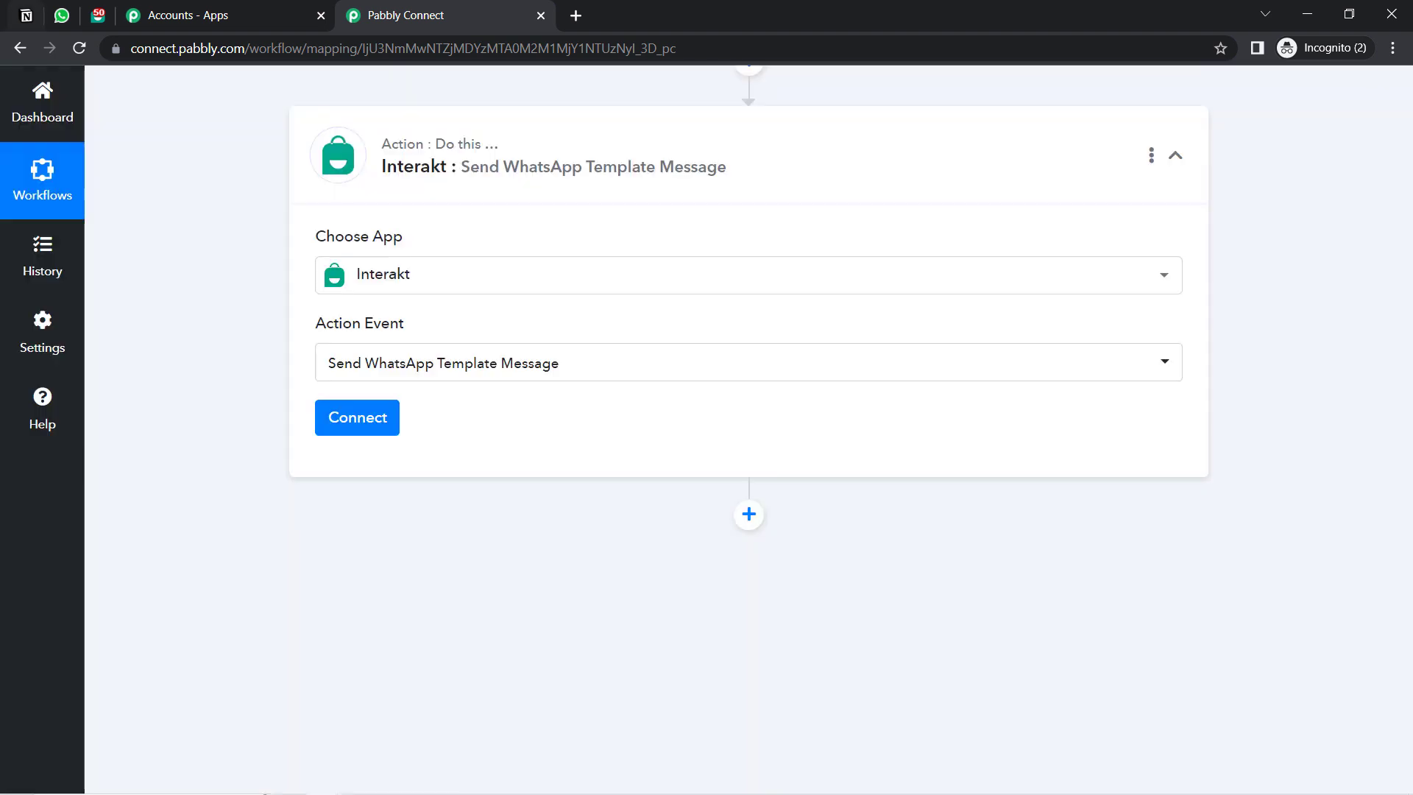
{"action": "left_click", "coordinate": [772, 267]}
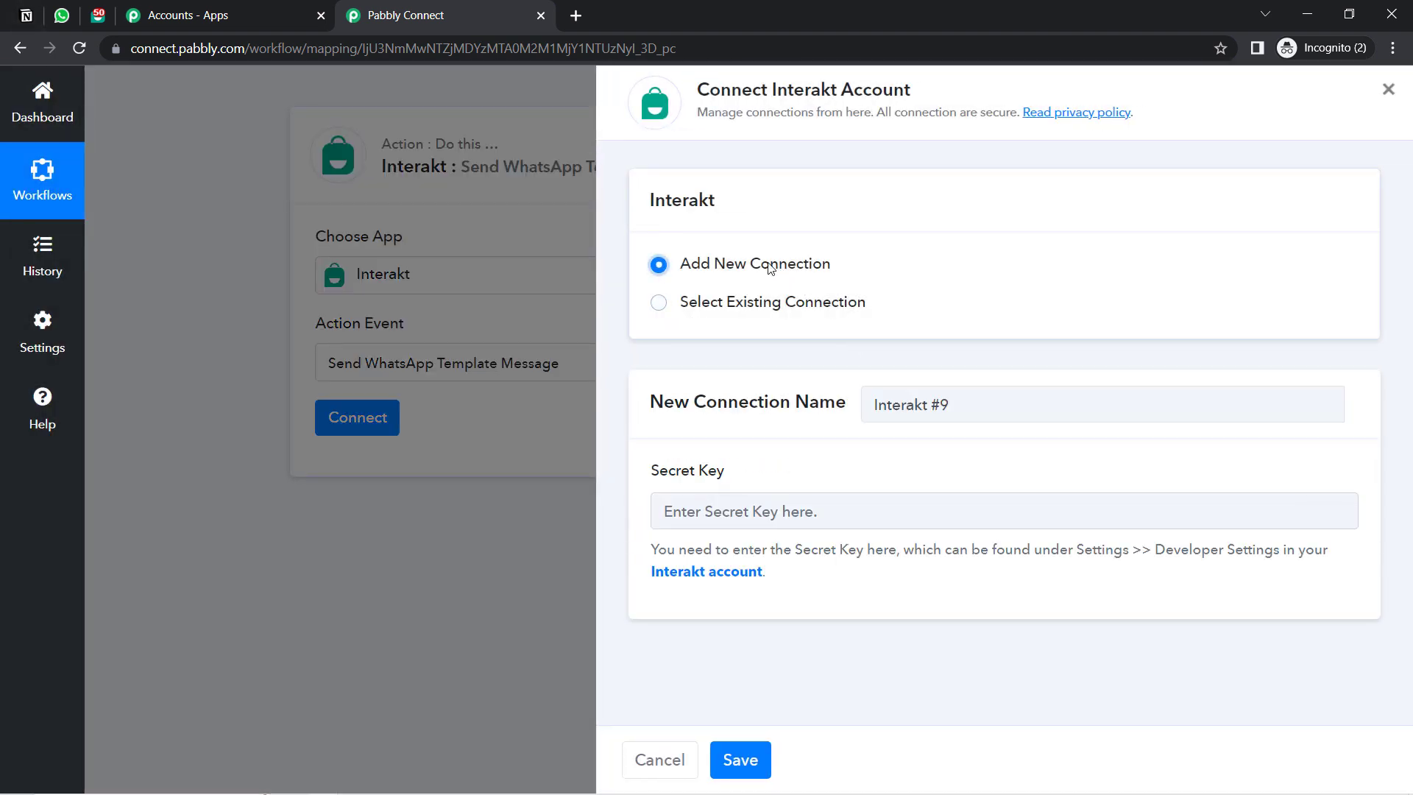
Step: Open Interakt's Developer Settings from the connection form in a new tab, copy the secret key, and return to the form
{"action": "left_click_drag", "start_coordinate": [652, 481], "coordinate": [732, 487]}
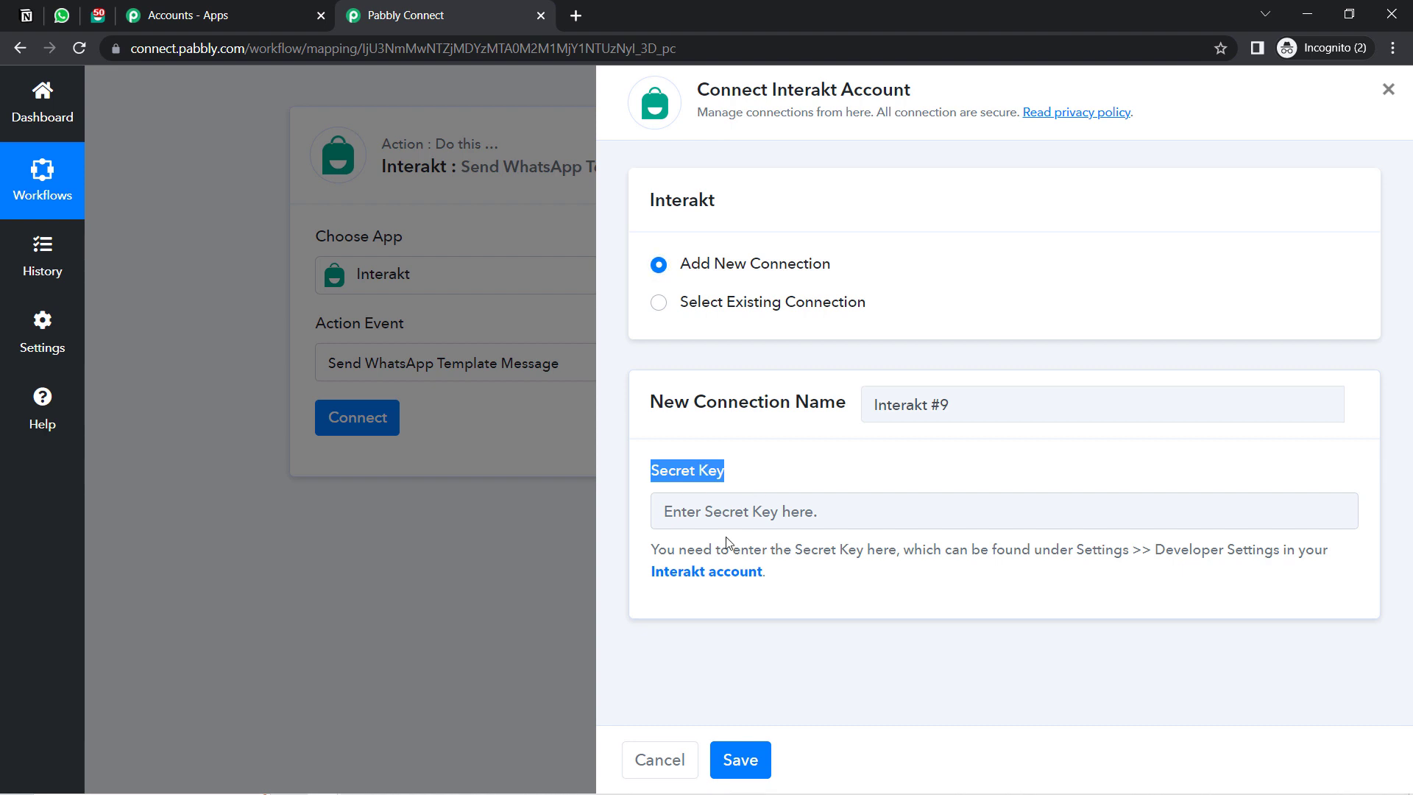
{"action": "right_click", "coordinate": [696, 580]}
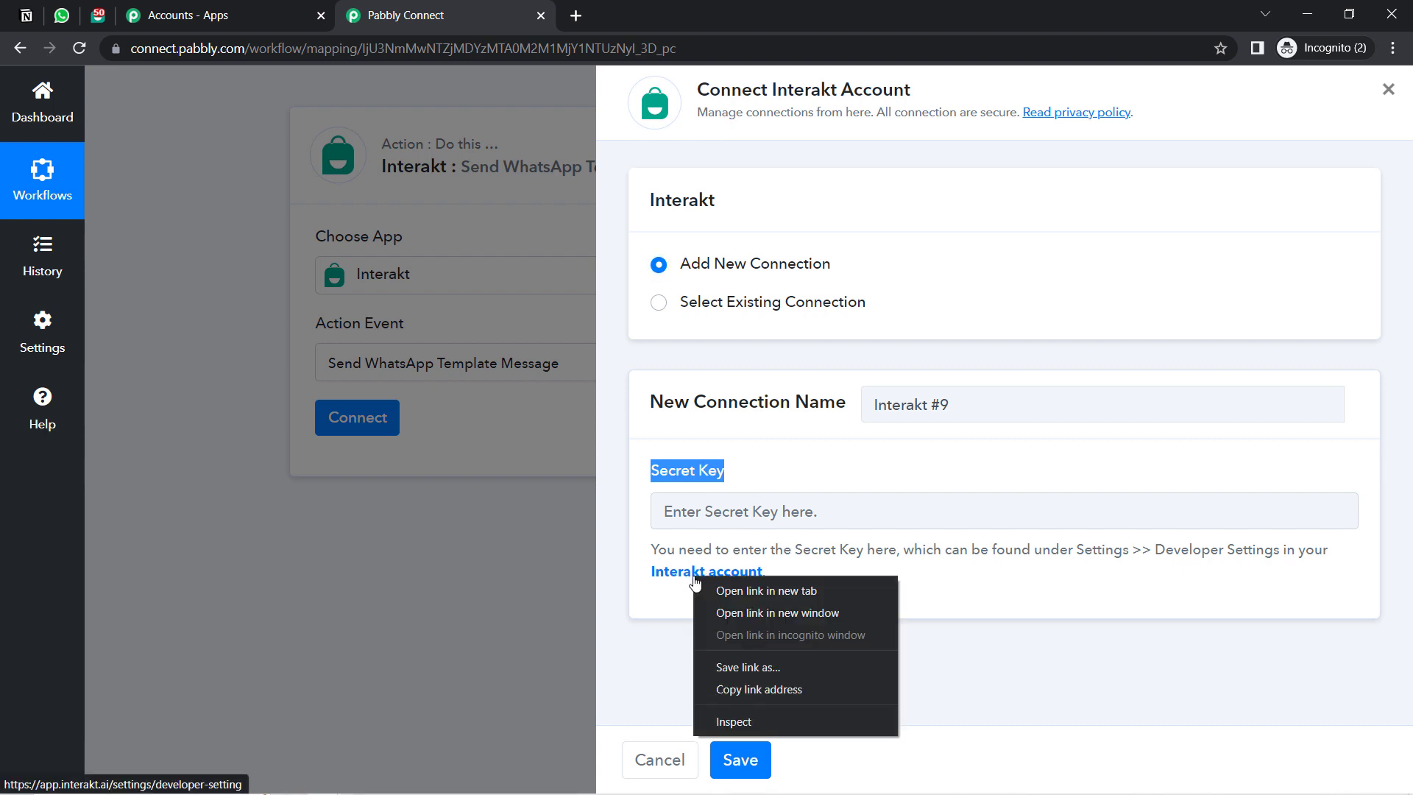
{"action": "left_click", "coordinate": [735, 600]}
{"action": "left_click", "coordinate": [618, 14]}
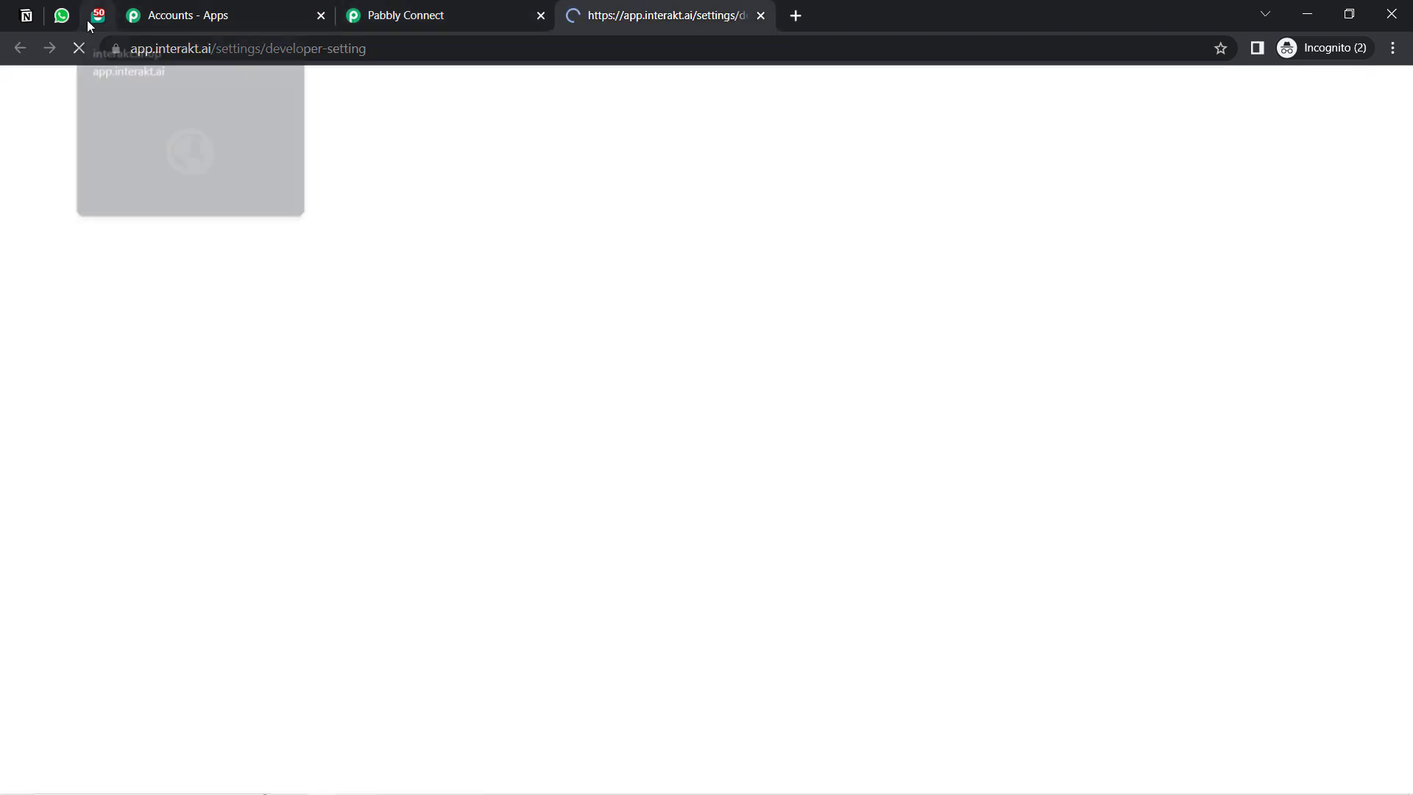
{"action": "left_click", "coordinate": [87, 20]}
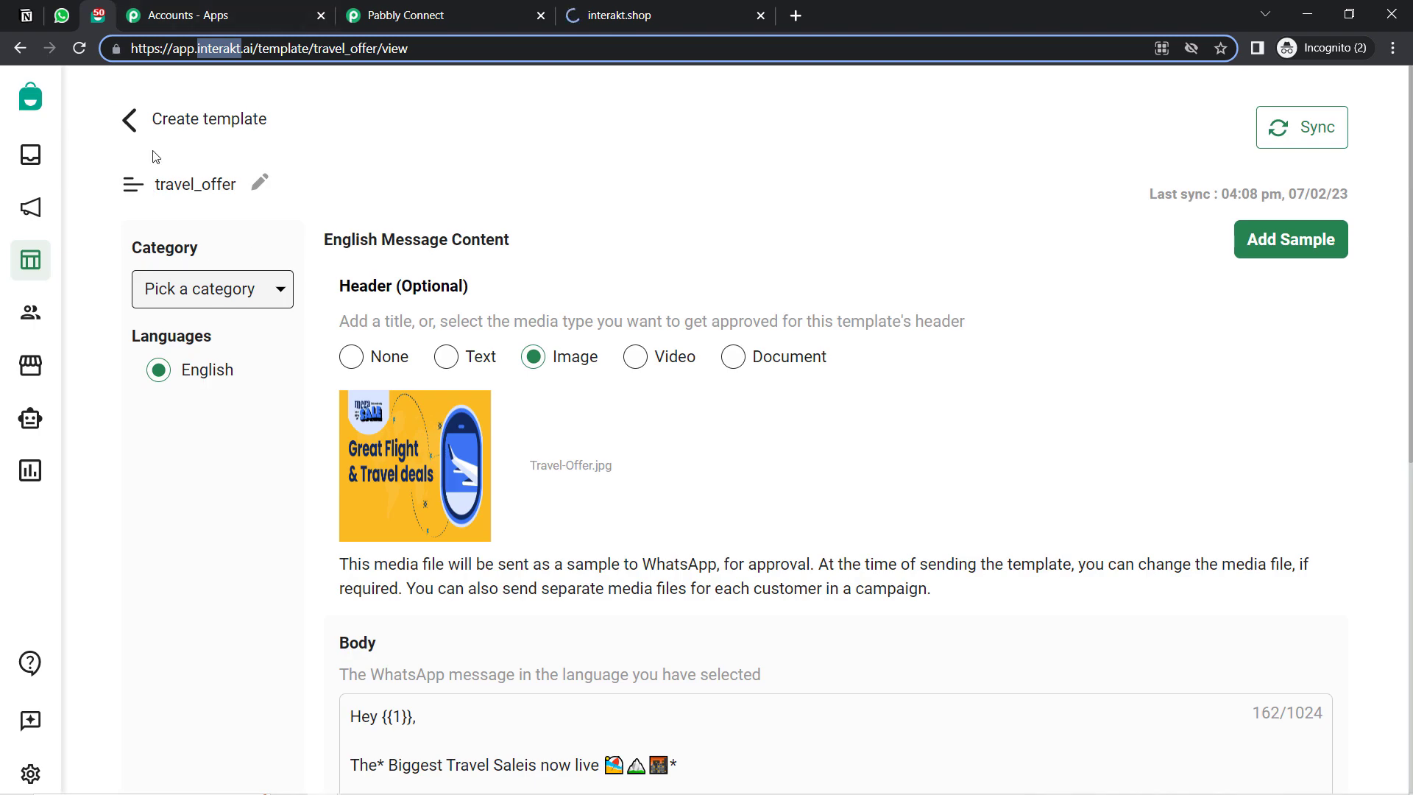
{"action": "left_click", "coordinate": [652, 14]}
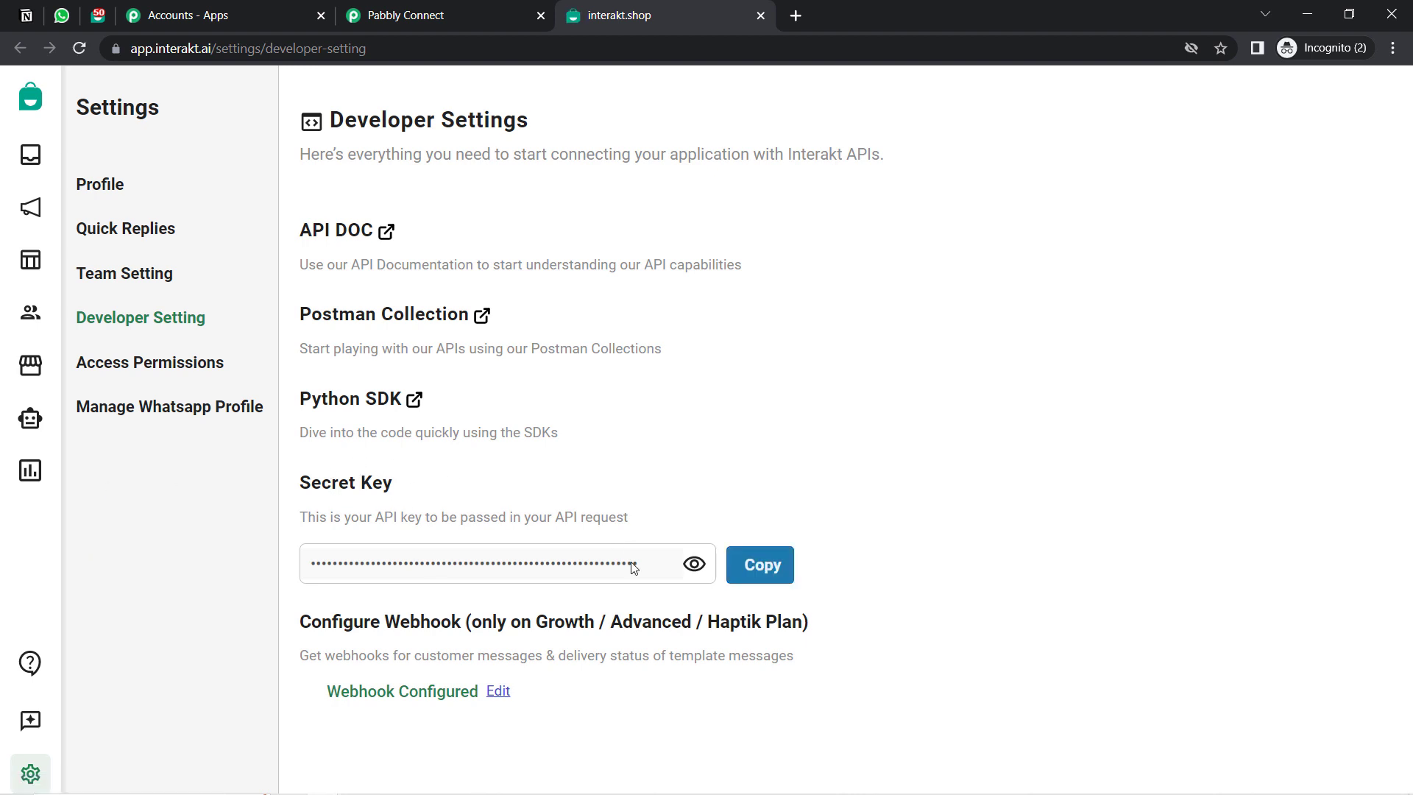
{"action": "left_click", "coordinate": [757, 573]}
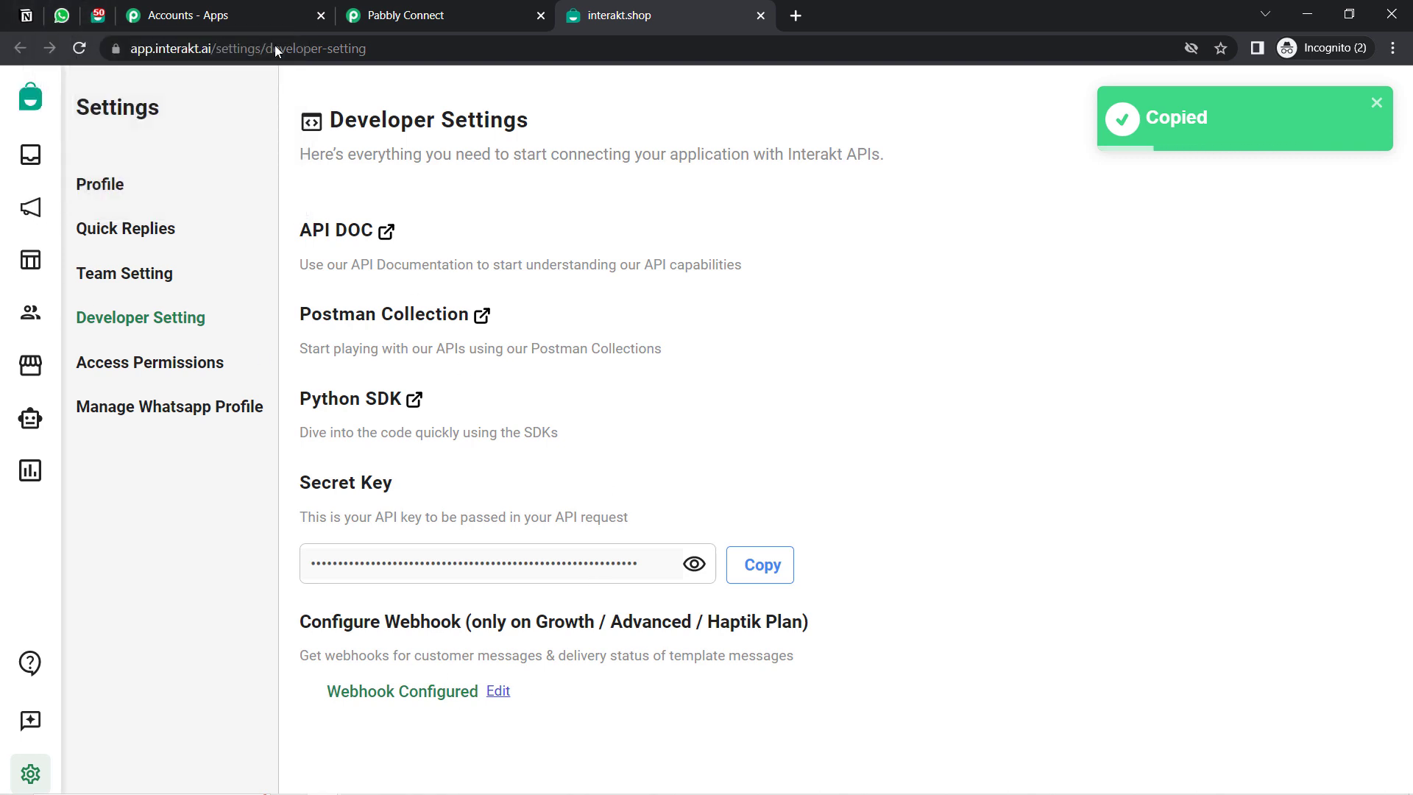
{"action": "left_click", "coordinate": [415, 16]}
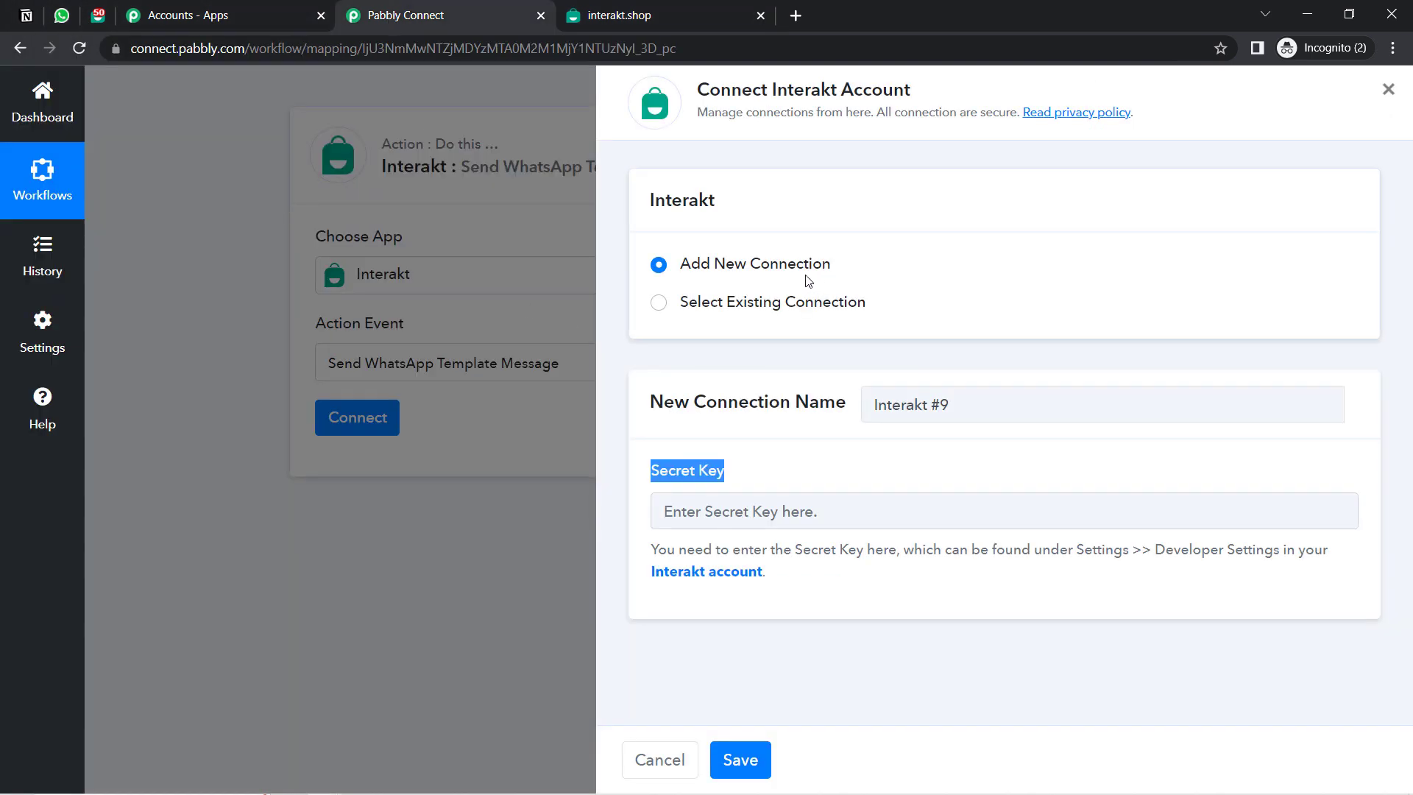
Step: Connect the Interakt action with the existing connection Interakt #8 and save it
{"action": "left_click", "coordinate": [657, 304]}
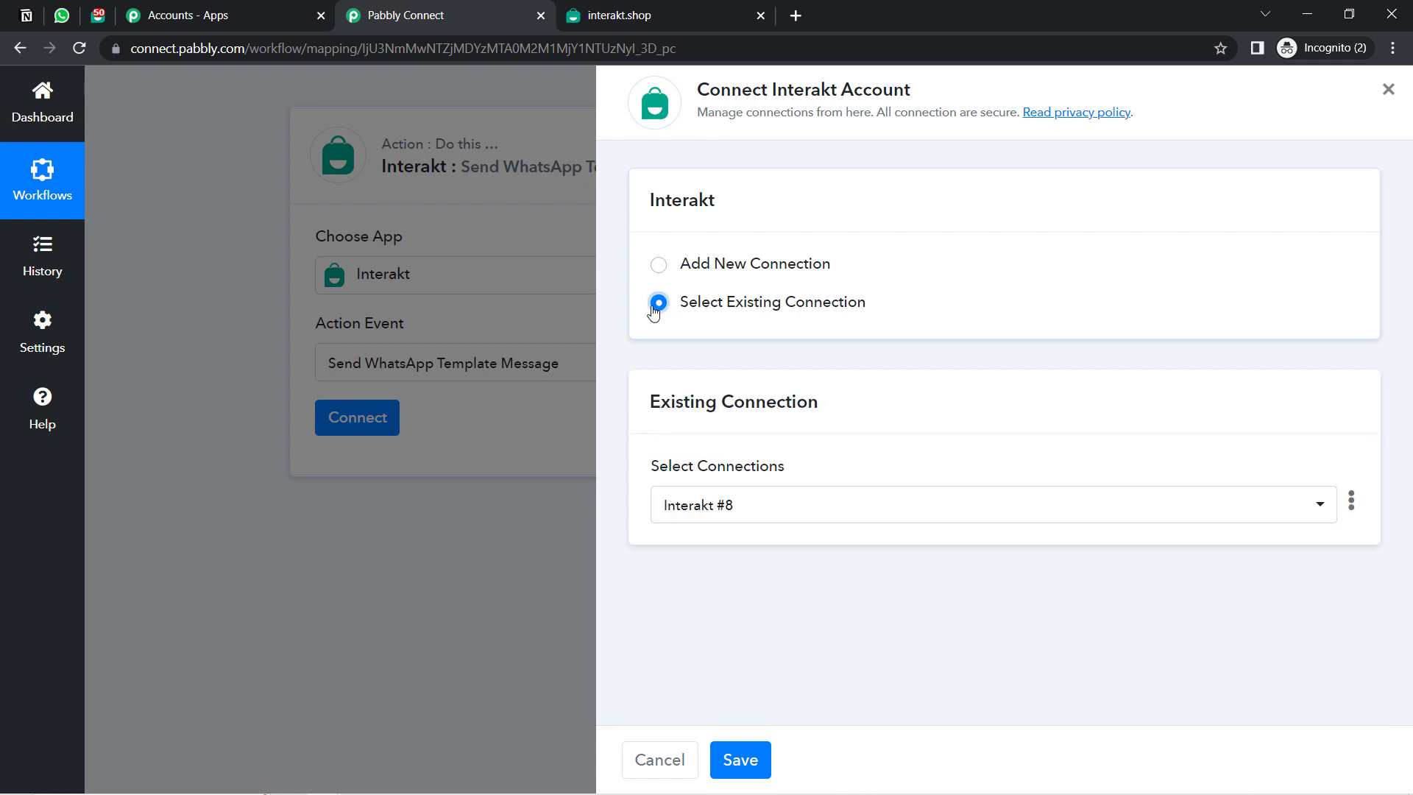
{"action": "left_click", "coordinate": [719, 266]}
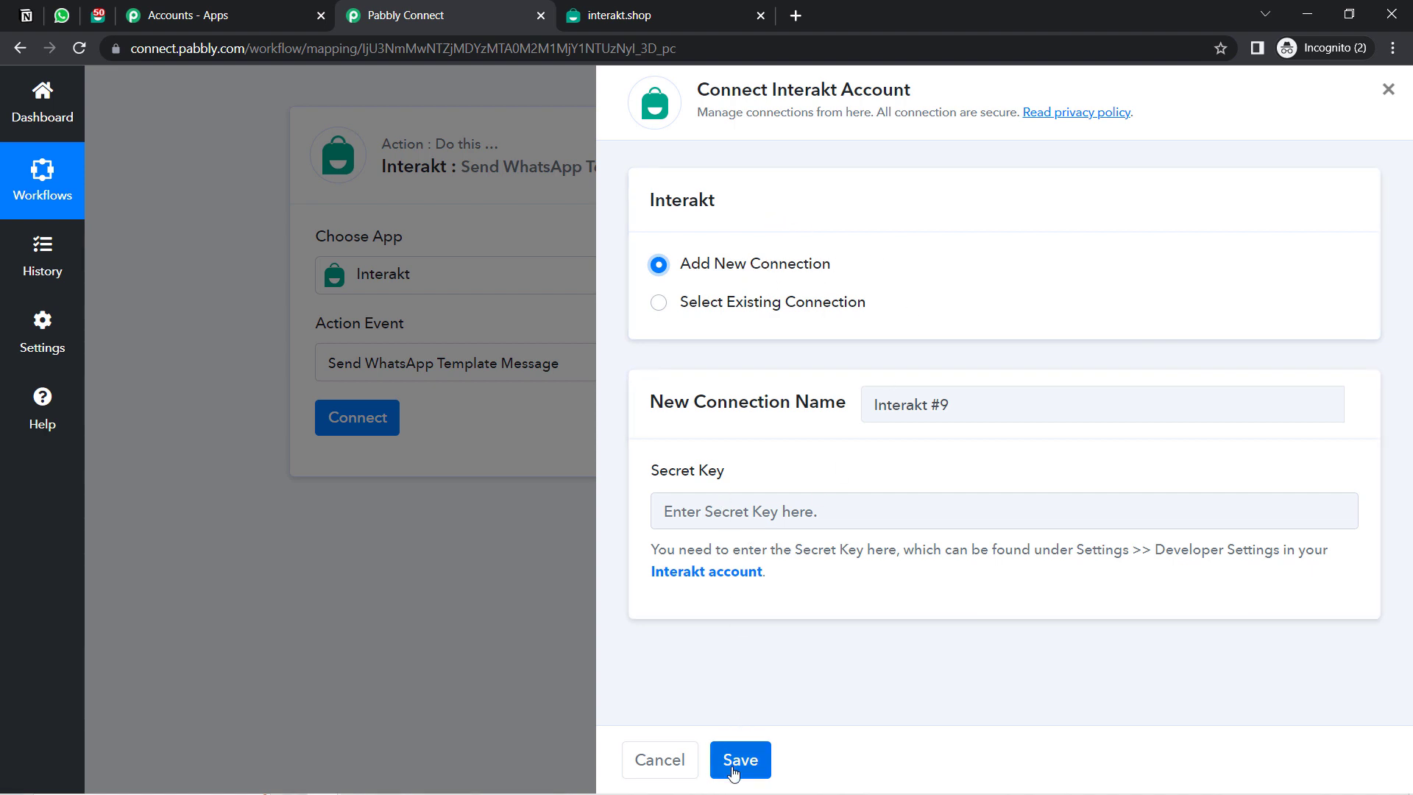
{"action": "left_click", "coordinate": [745, 302]}
{"action": "left_click", "coordinate": [743, 764]}
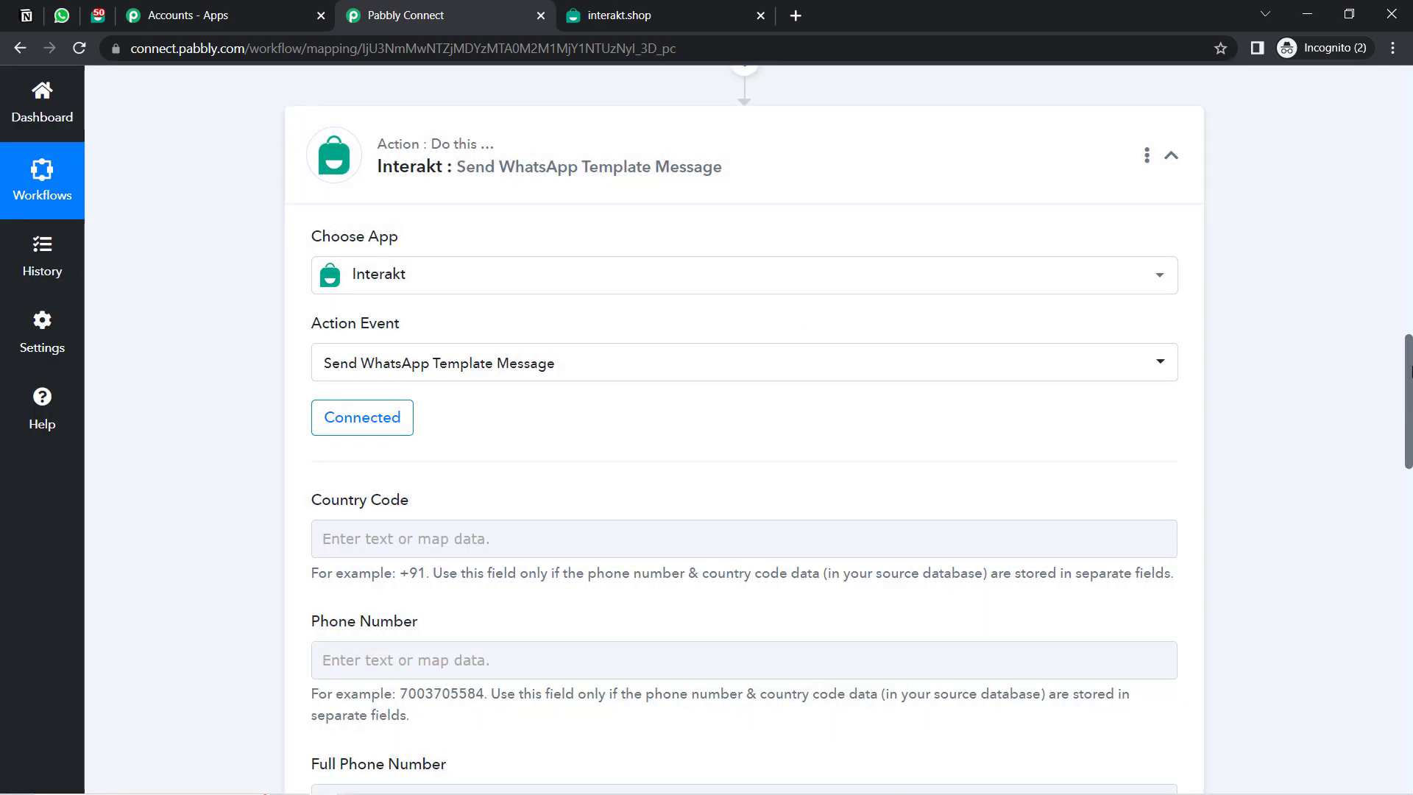
Step: Review the phone number and Template Code Name fields, and open the list of active WhatsApp templates in Interakt
{"action": "left_click_drag", "start_coordinate": [1408, 372], "coordinate": [1407, 443]}
{"action": "scroll", "coordinate": [425, 86], "scroll_direction": "up", "scroll_amount": 2}
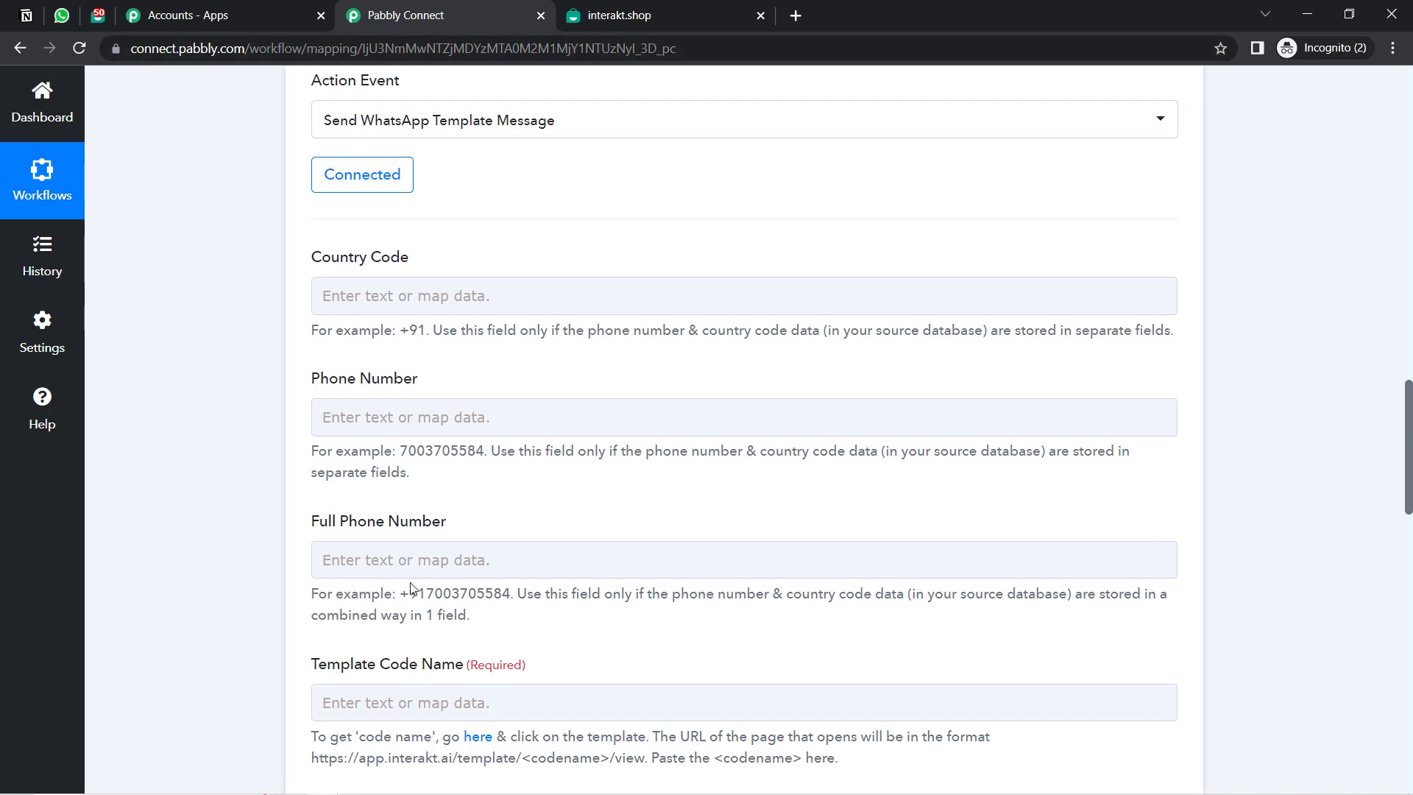
{"action": "left_click", "coordinate": [568, 10]}
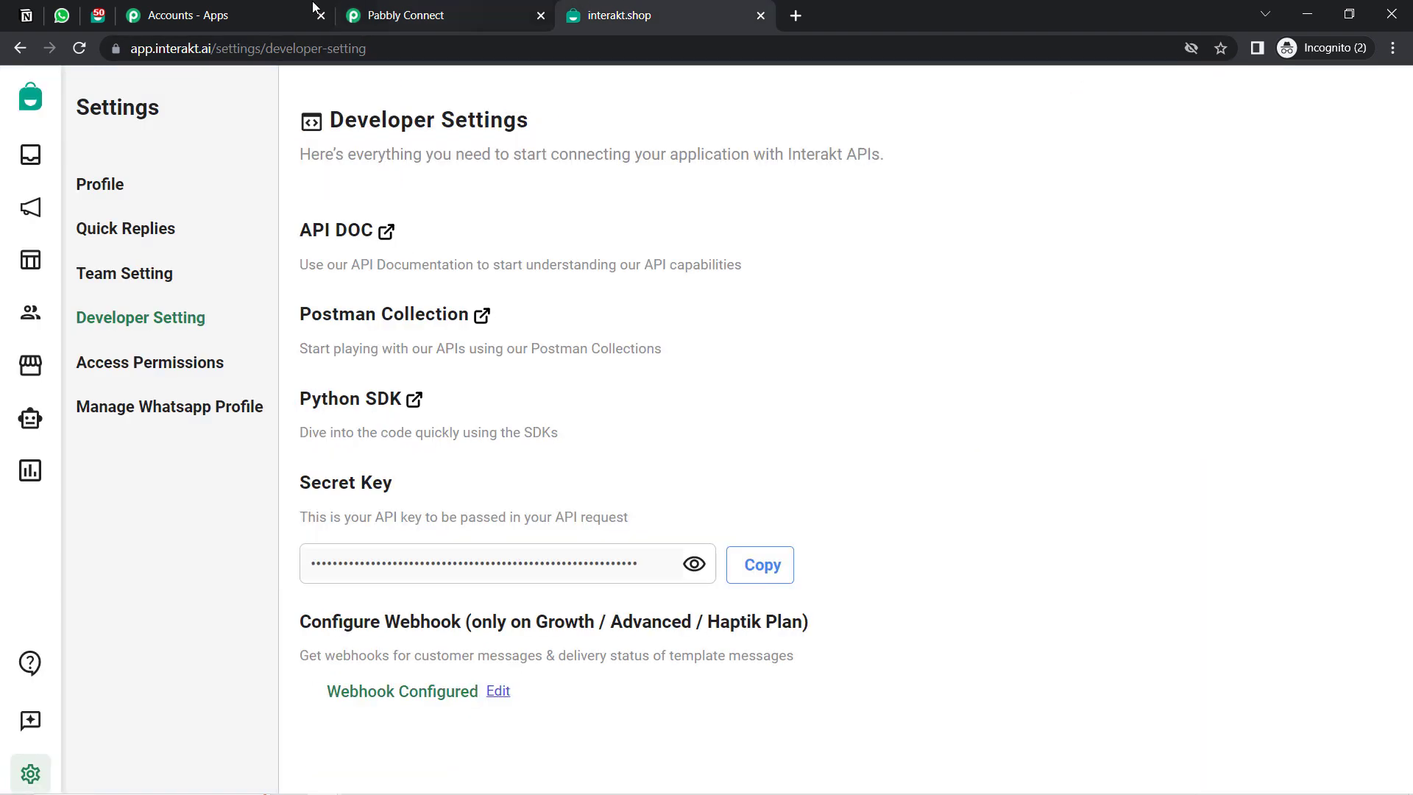
{"action": "left_click", "coordinate": [156, 48]}
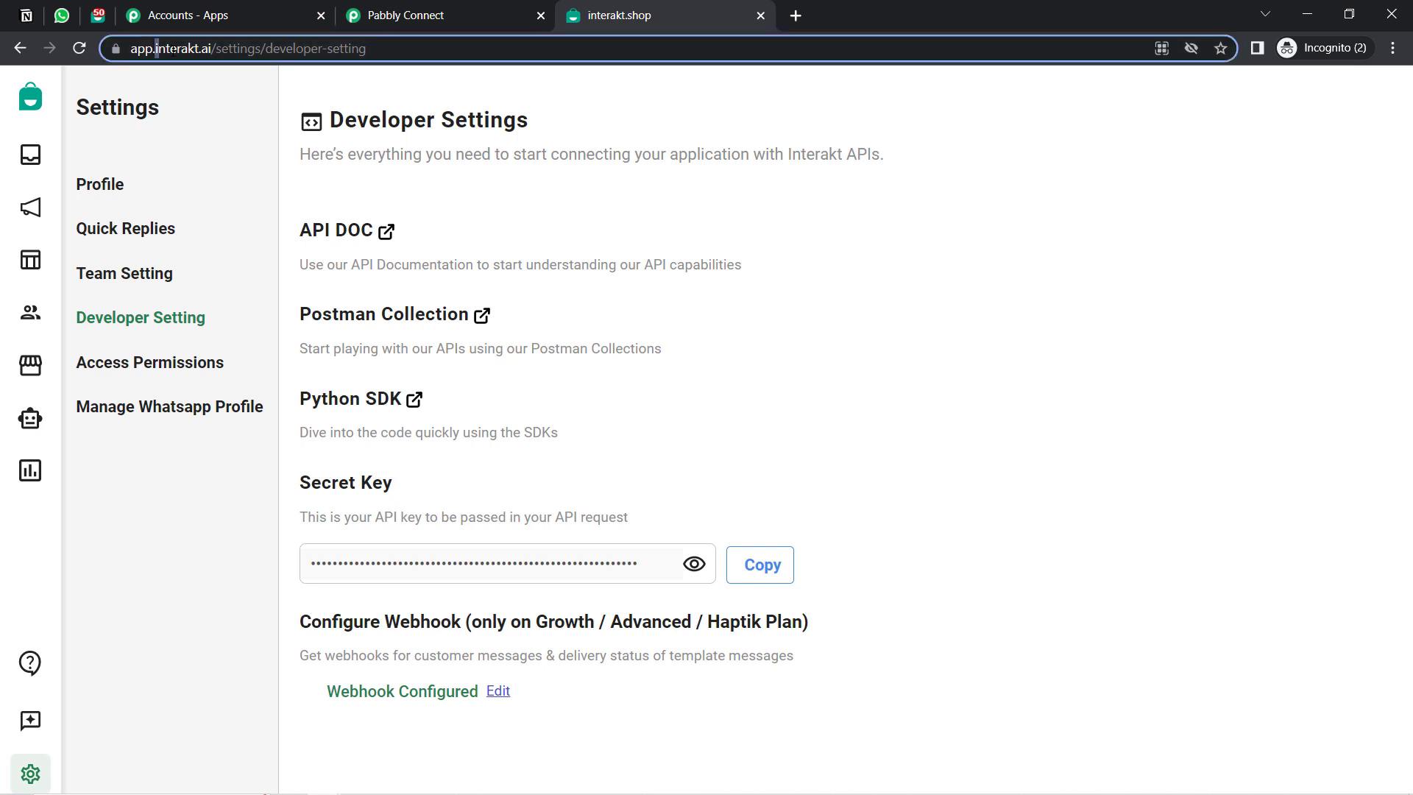
{"action": "left_click", "coordinate": [94, 12]}
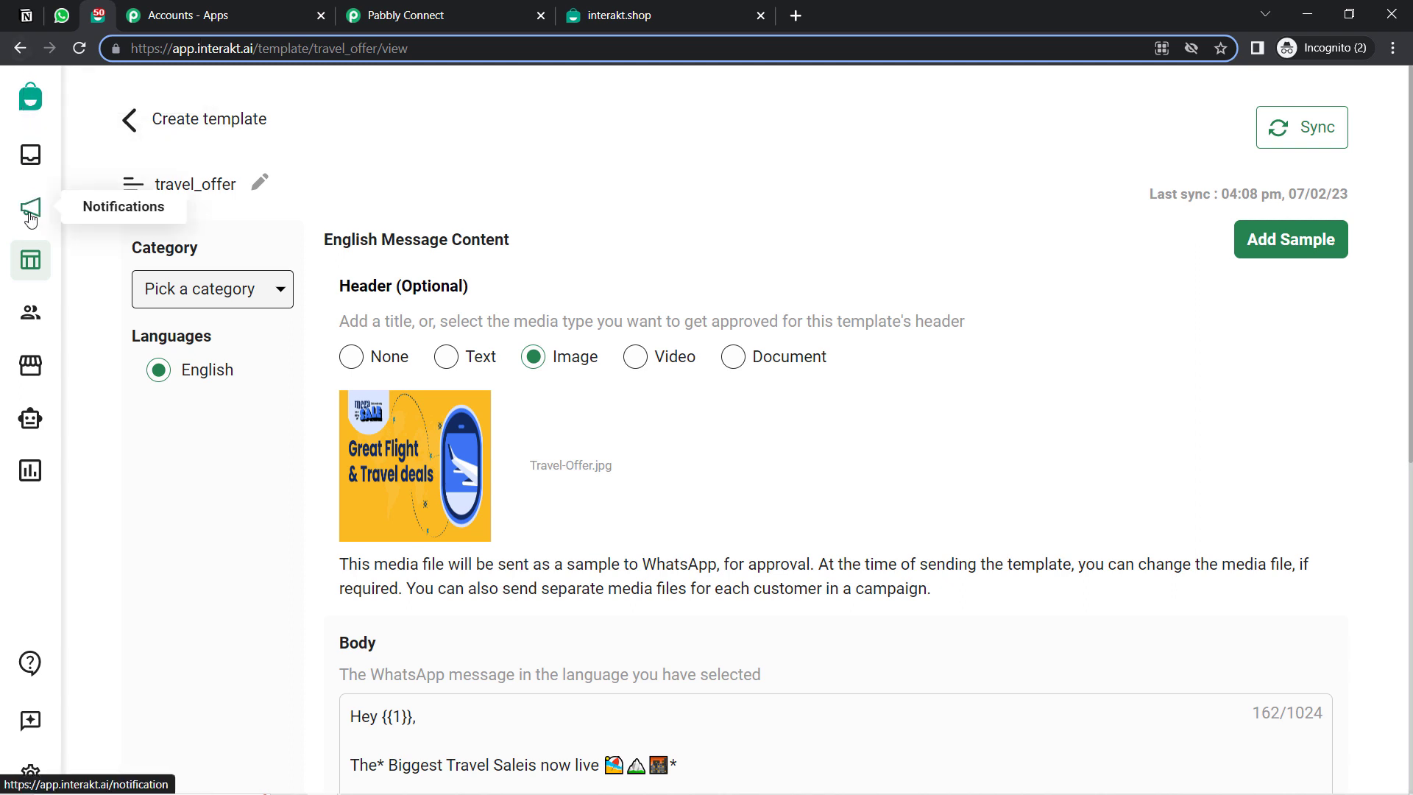
{"action": "left_click", "coordinate": [29, 263]}
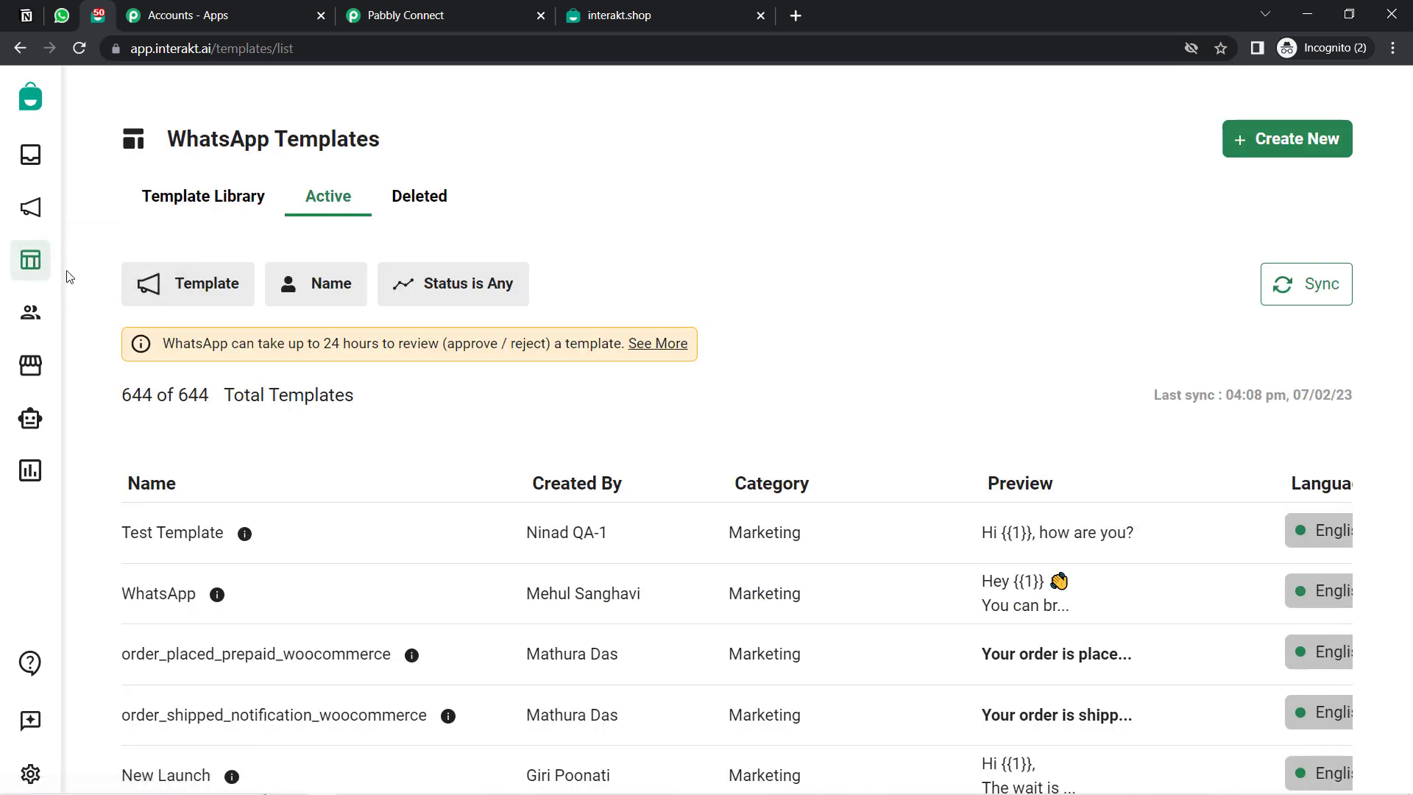
{"action": "scroll", "coordinate": [529, 463], "scroll_direction": "down", "scroll_amount": 1}
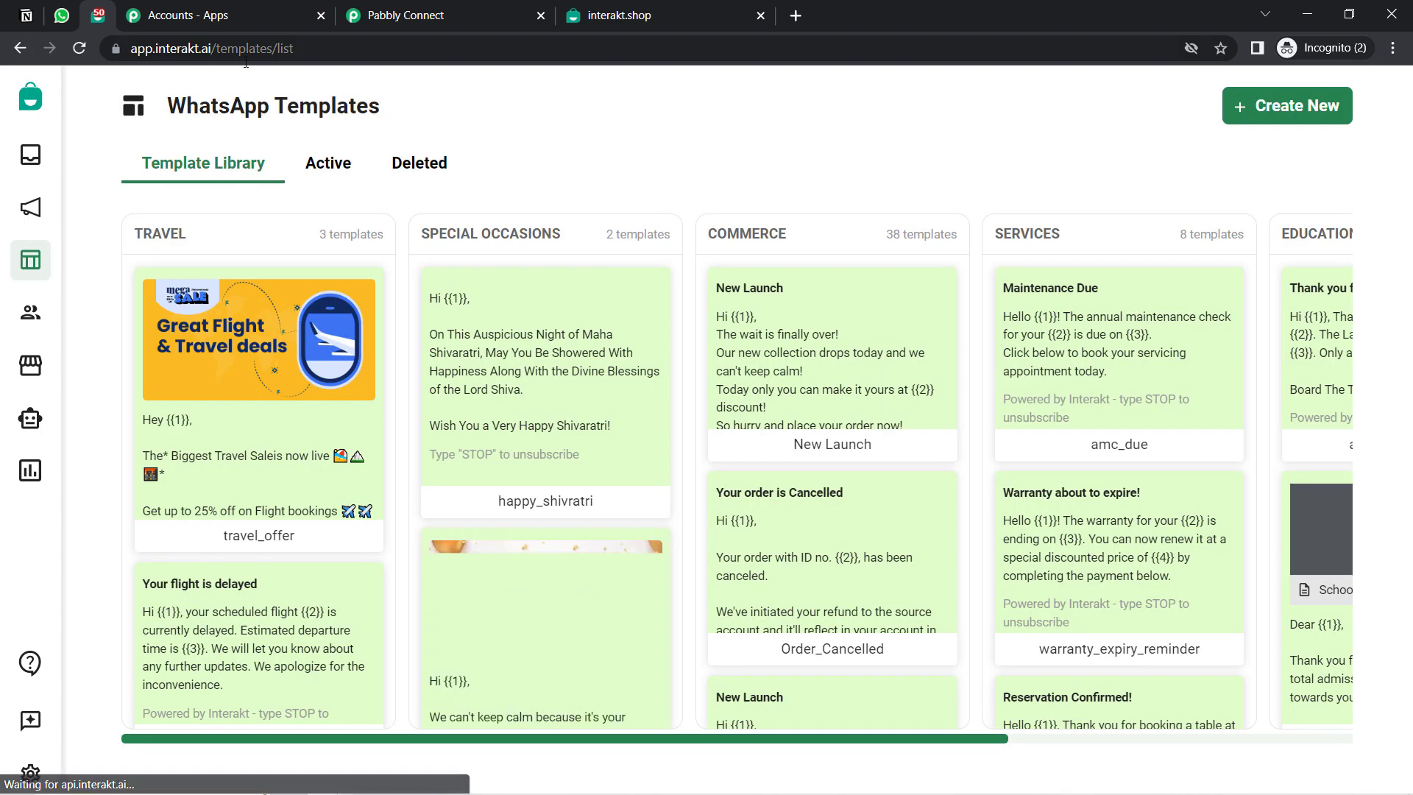
{"action": "left_click", "coordinate": [323, 165]}
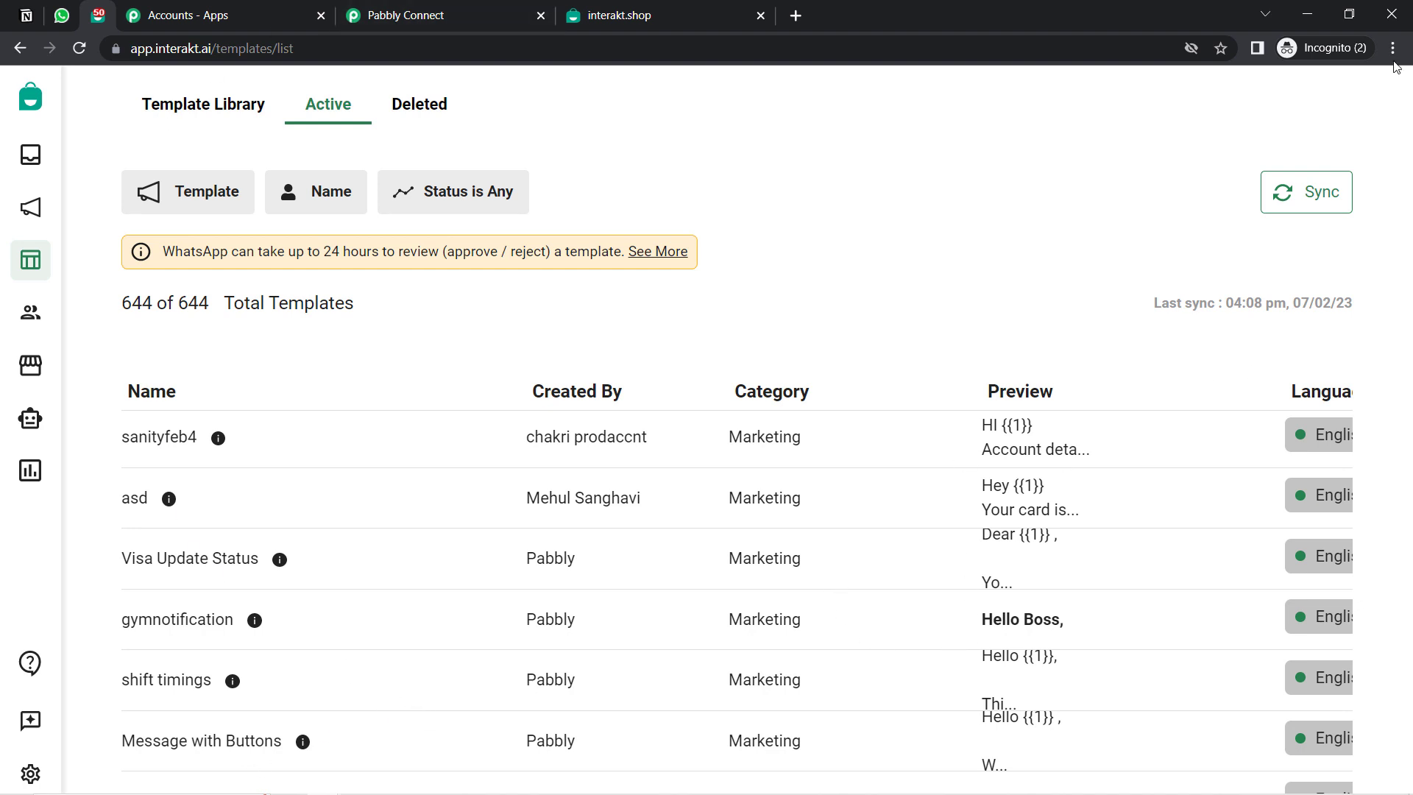
Step: Reduce the page zoom to 90% and view the status filter options for the active templates
{"action": "left_click", "coordinate": [1393, 48]}
{"action": "left_click", "coordinate": [1270, 199]}
{"action": "left_click", "coordinate": [1271, 199]}
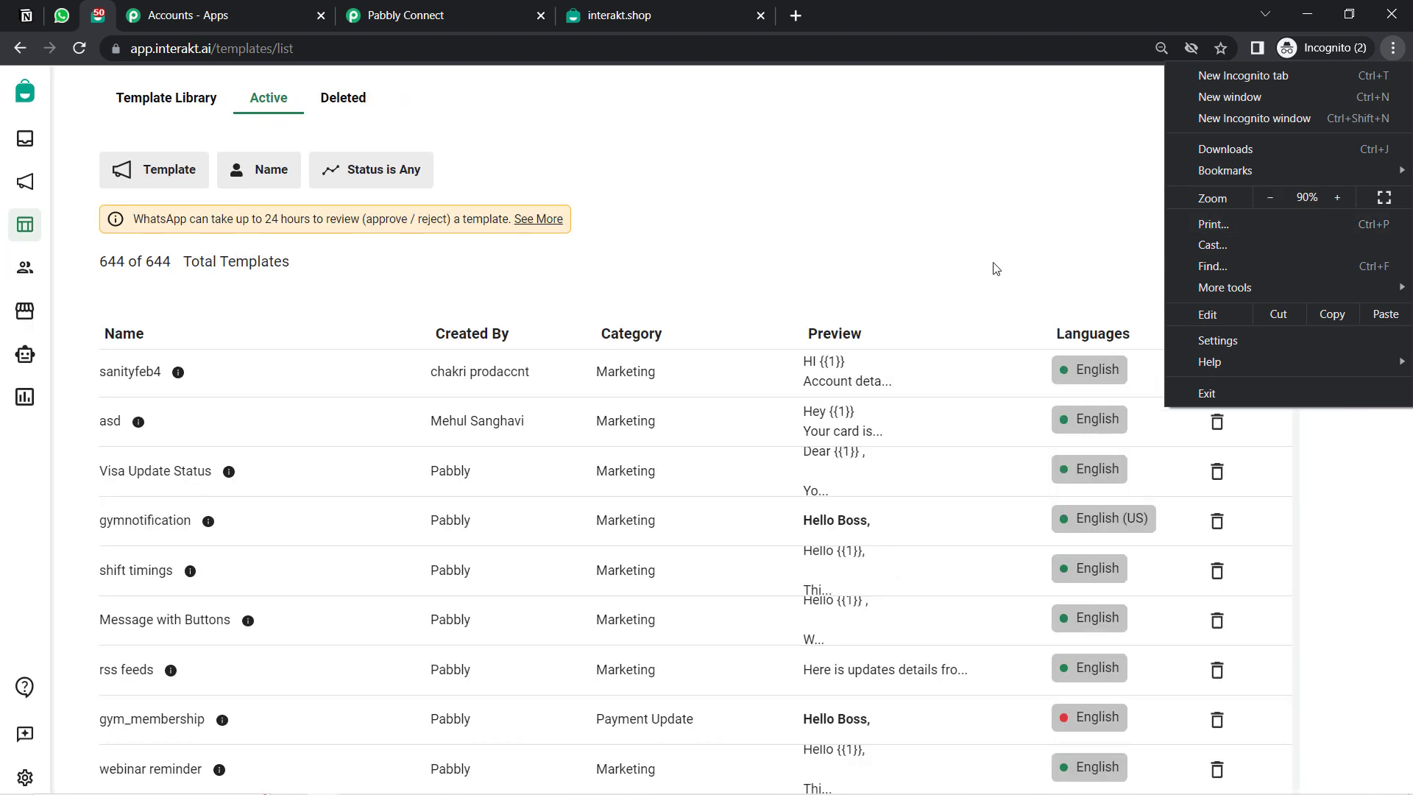
{"action": "left_click", "coordinate": [999, 267]}
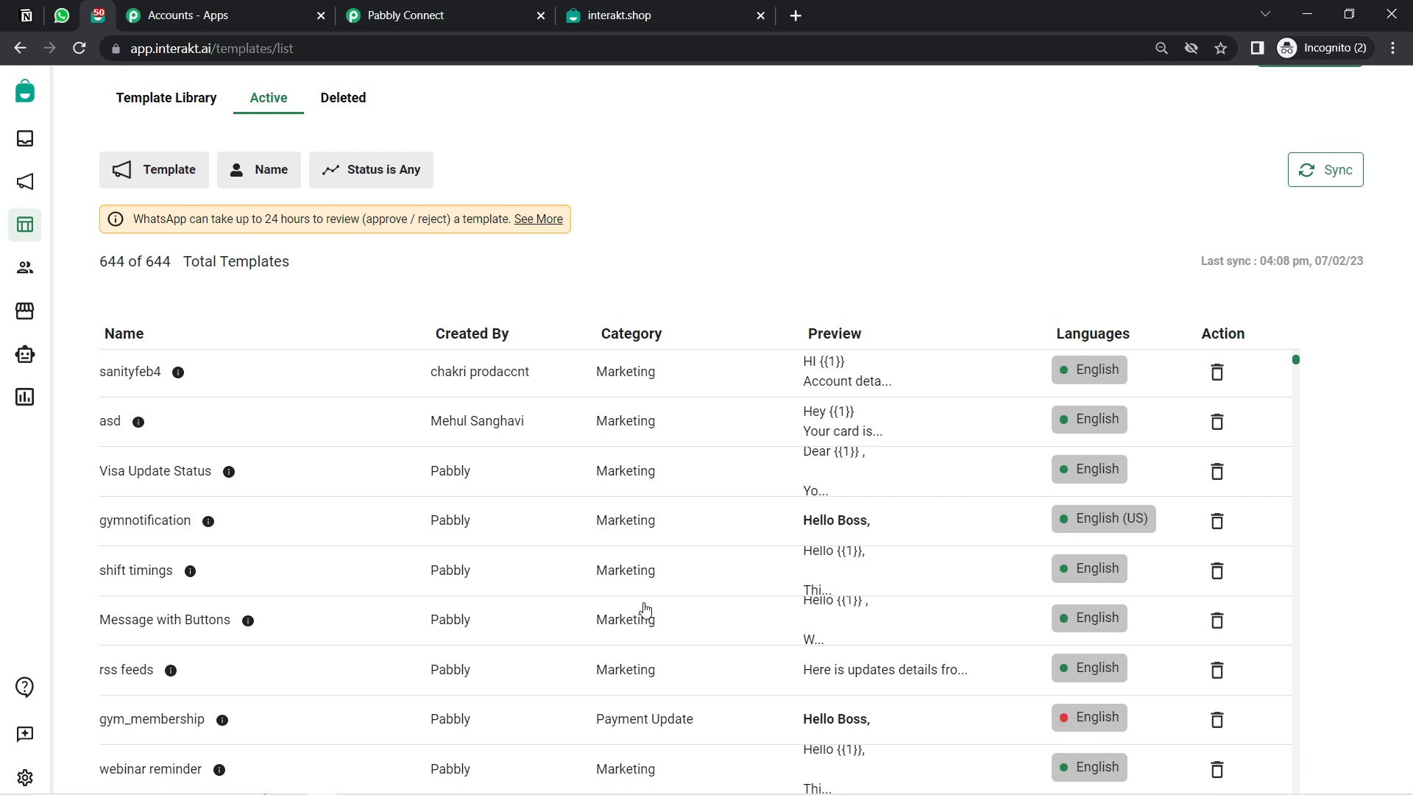
{"action": "left_click", "coordinate": [382, 186]}
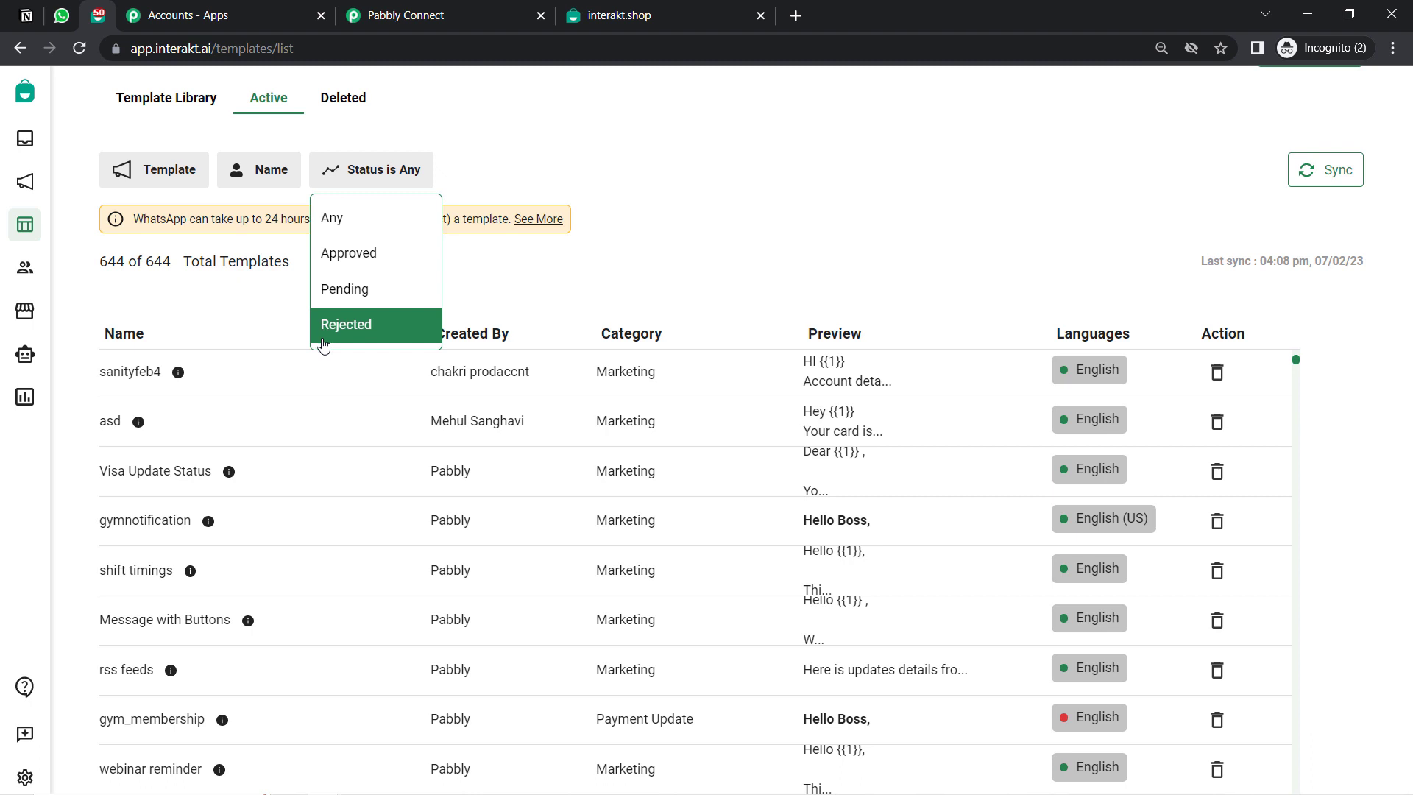
{"action": "left_click", "coordinate": [1000, 255]}
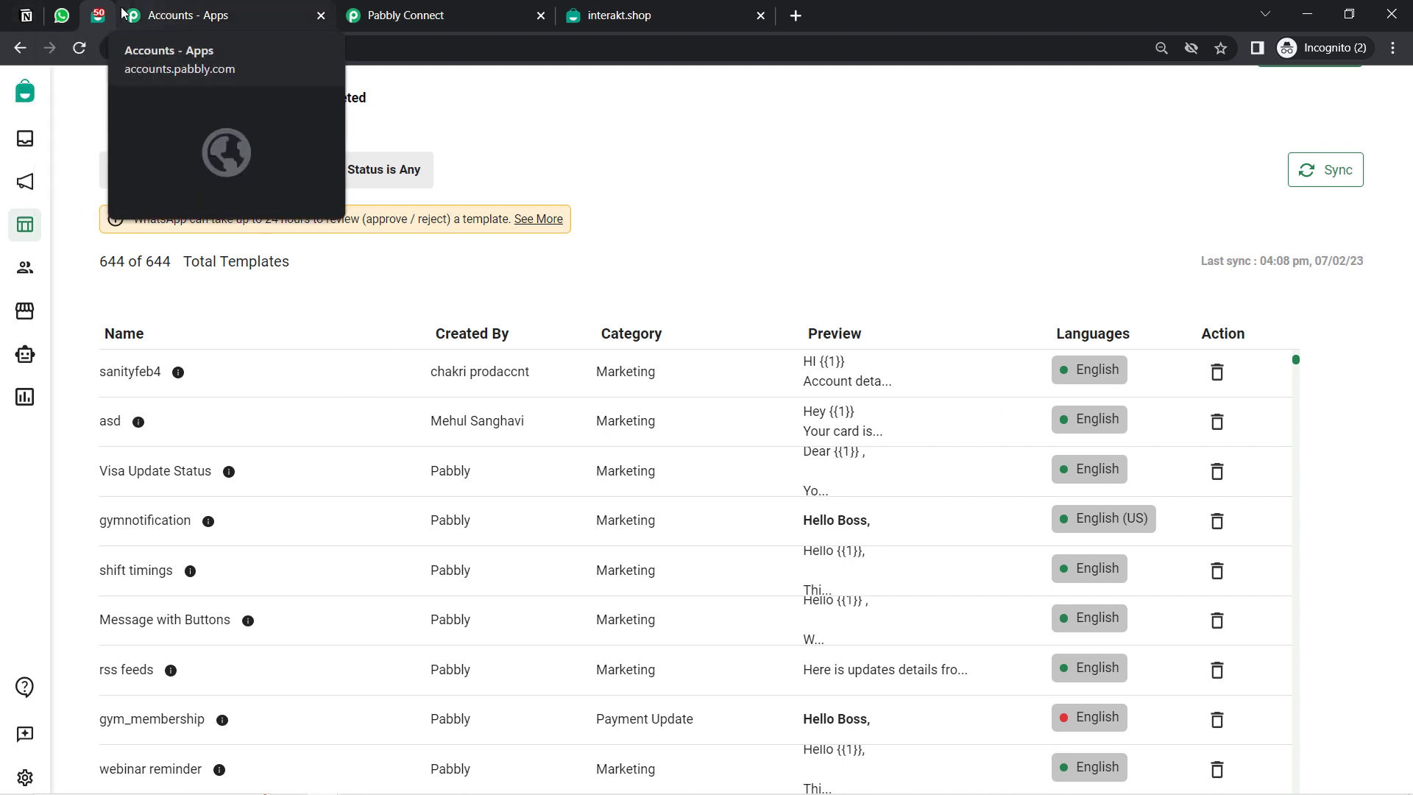
Step: Check the travel offer message from Pabbly Team - Interakt in WhatsApp and close the Interakt developer settings tab
{"action": "left_click", "coordinate": [62, 14]}
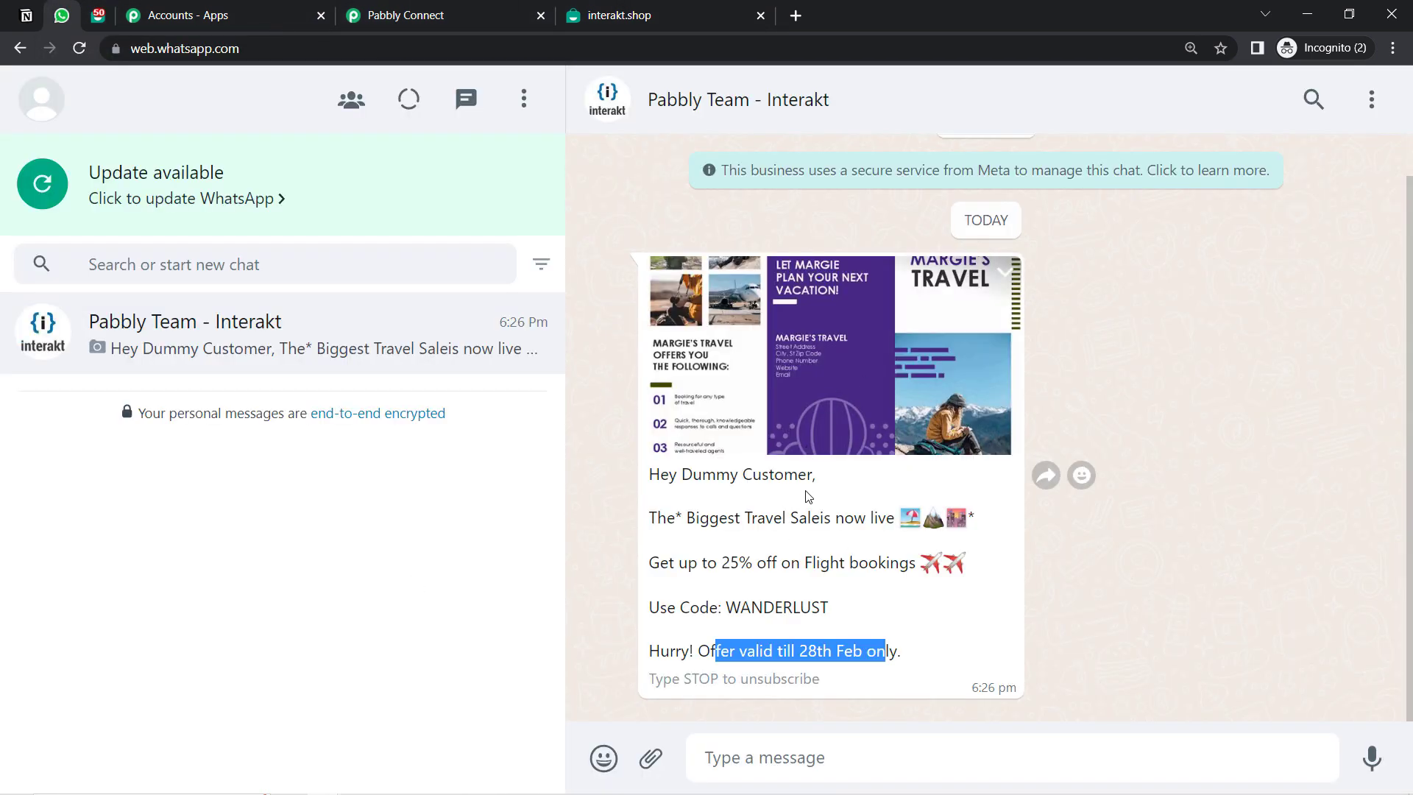
{"action": "left_click", "coordinate": [642, 16]}
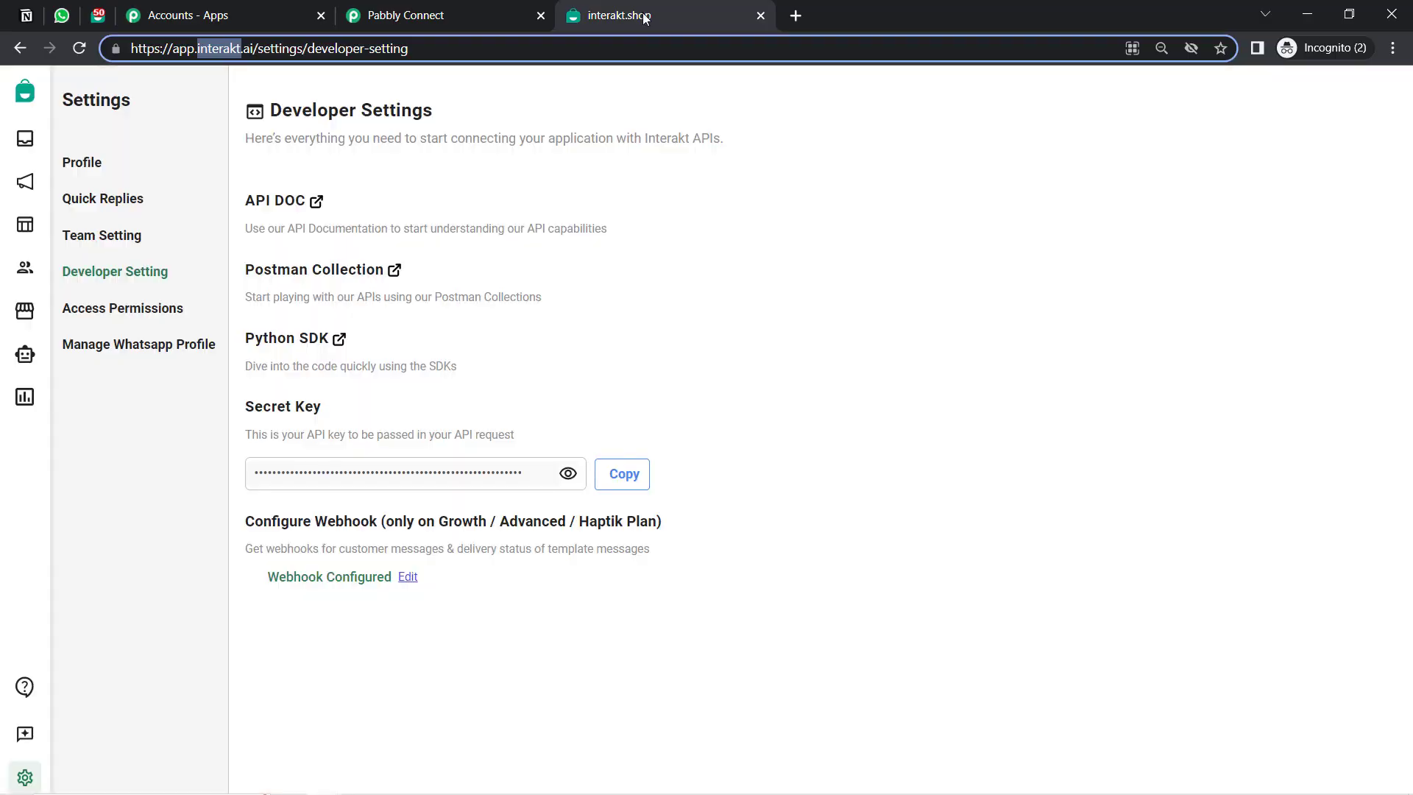
{"action": "left_click", "coordinate": [760, 15]}
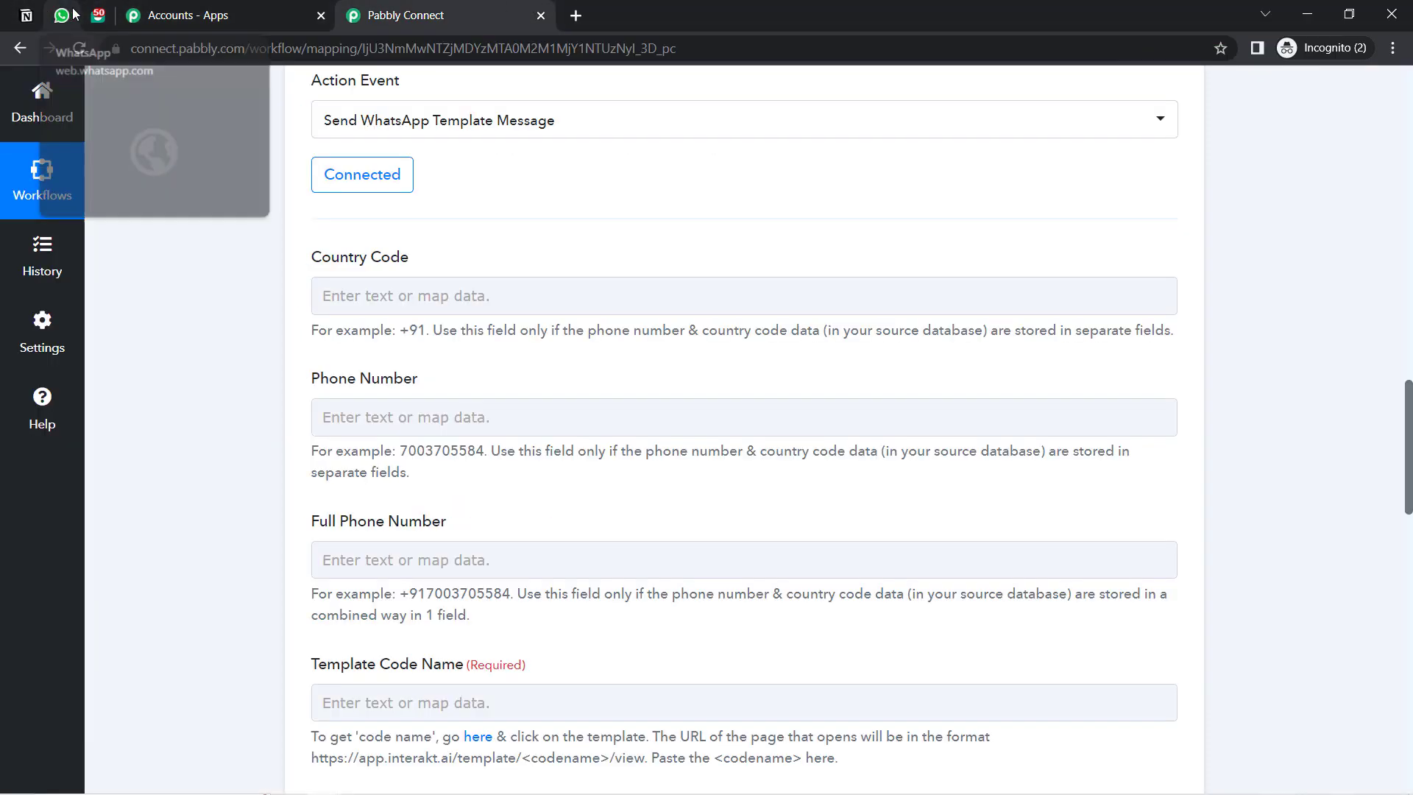
Step: Search the Interakt template list for "travel" and open the travel_offer template
{"action": "left_click", "coordinate": [98, 14]}
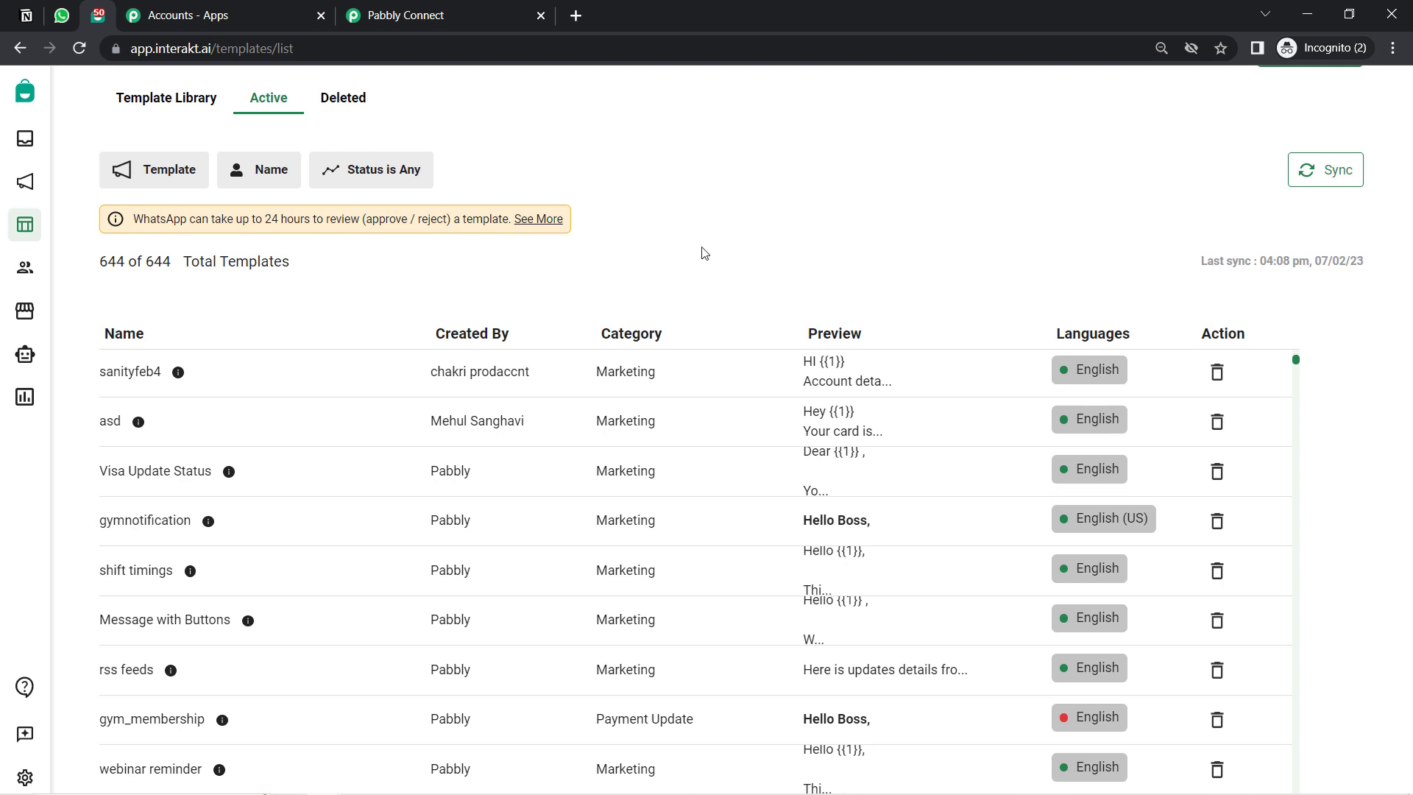
{"action": "key", "text": "ctrl+f"}
{"action": "type", "text": "travel"}
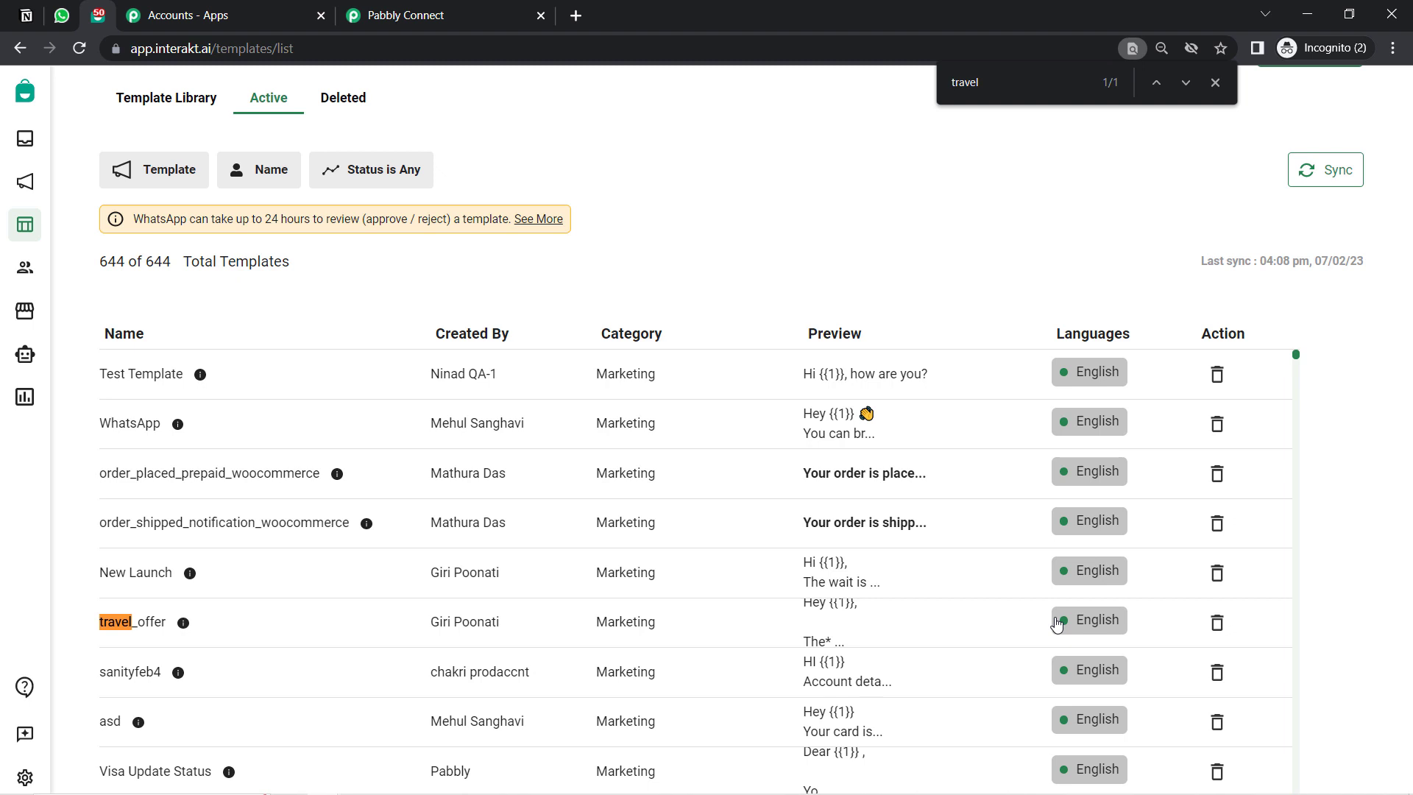
{"action": "left_click", "coordinate": [147, 625]}
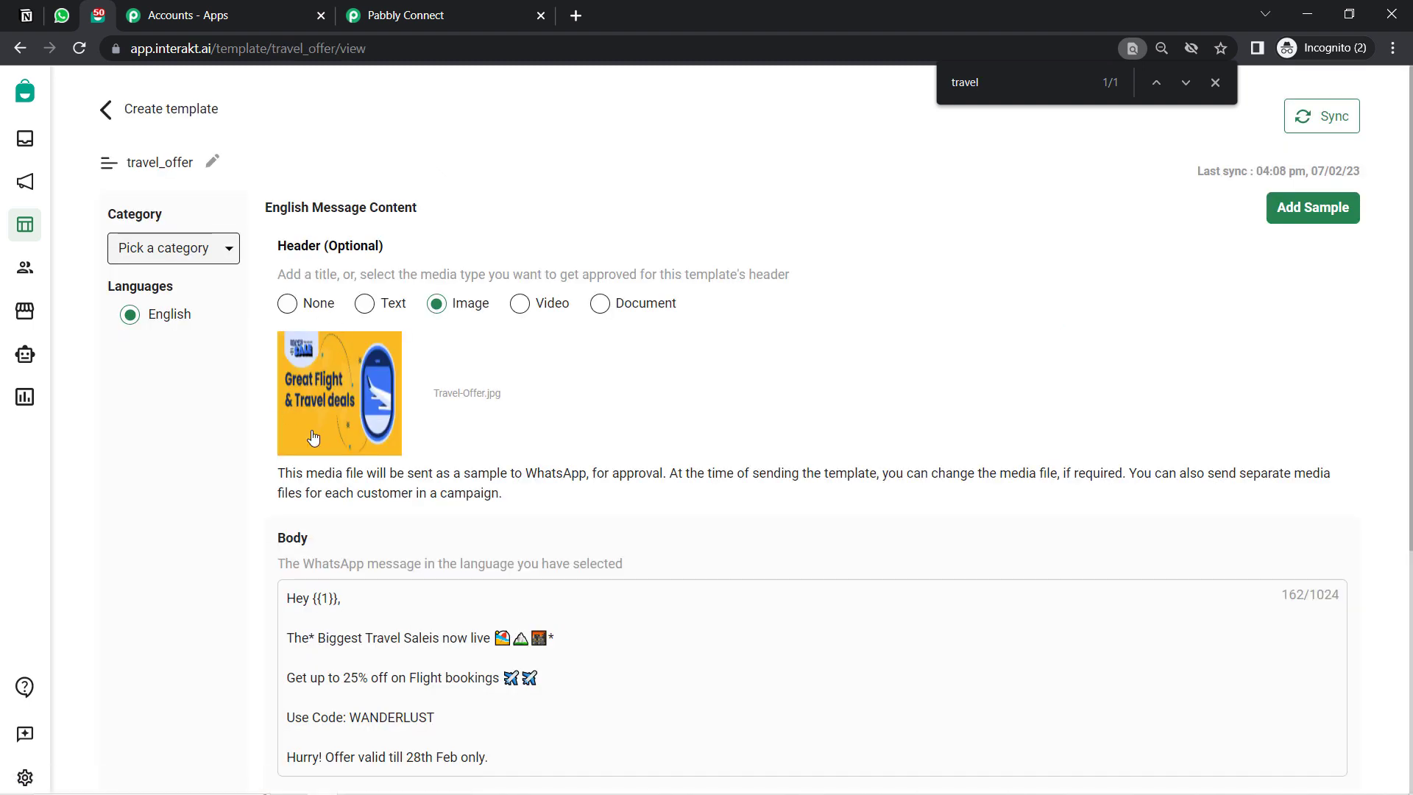
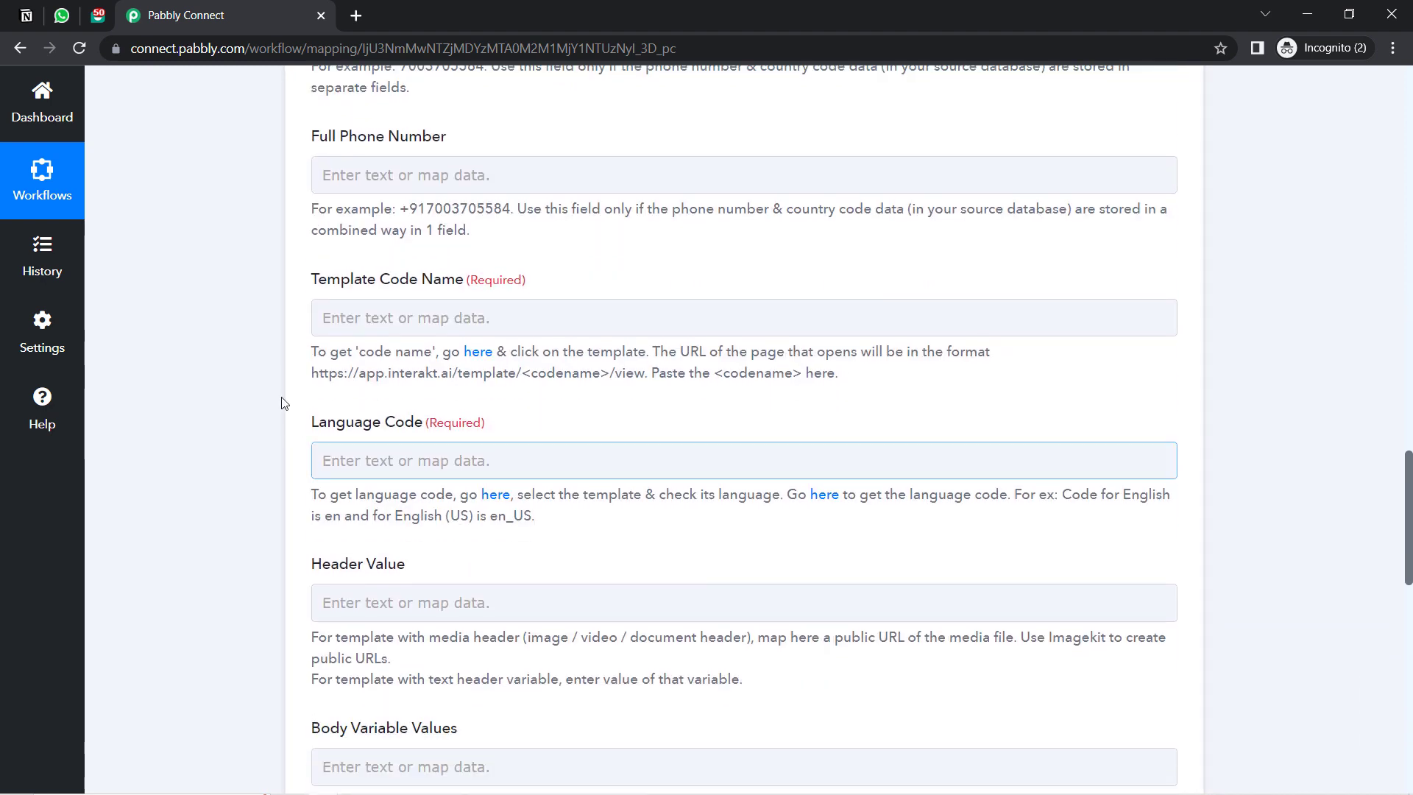
Step: Review the Template Code Name field, the travel_offer template's name and language in Interakt, and the matching travel offer message in WhatsApp
{"action": "left_click", "coordinate": [284, 403]}
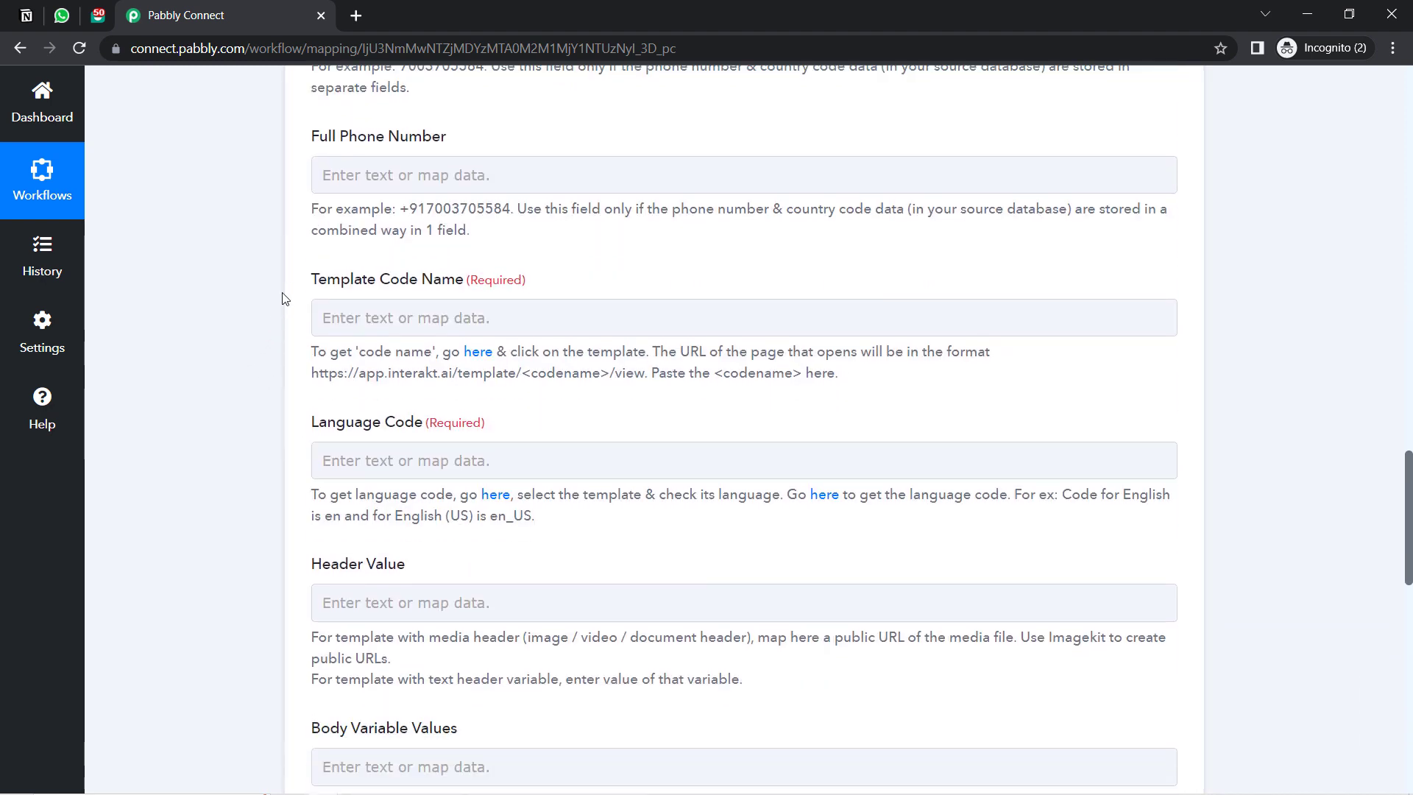
{"action": "left_click_drag", "start_coordinate": [317, 283], "coordinate": [523, 284]}
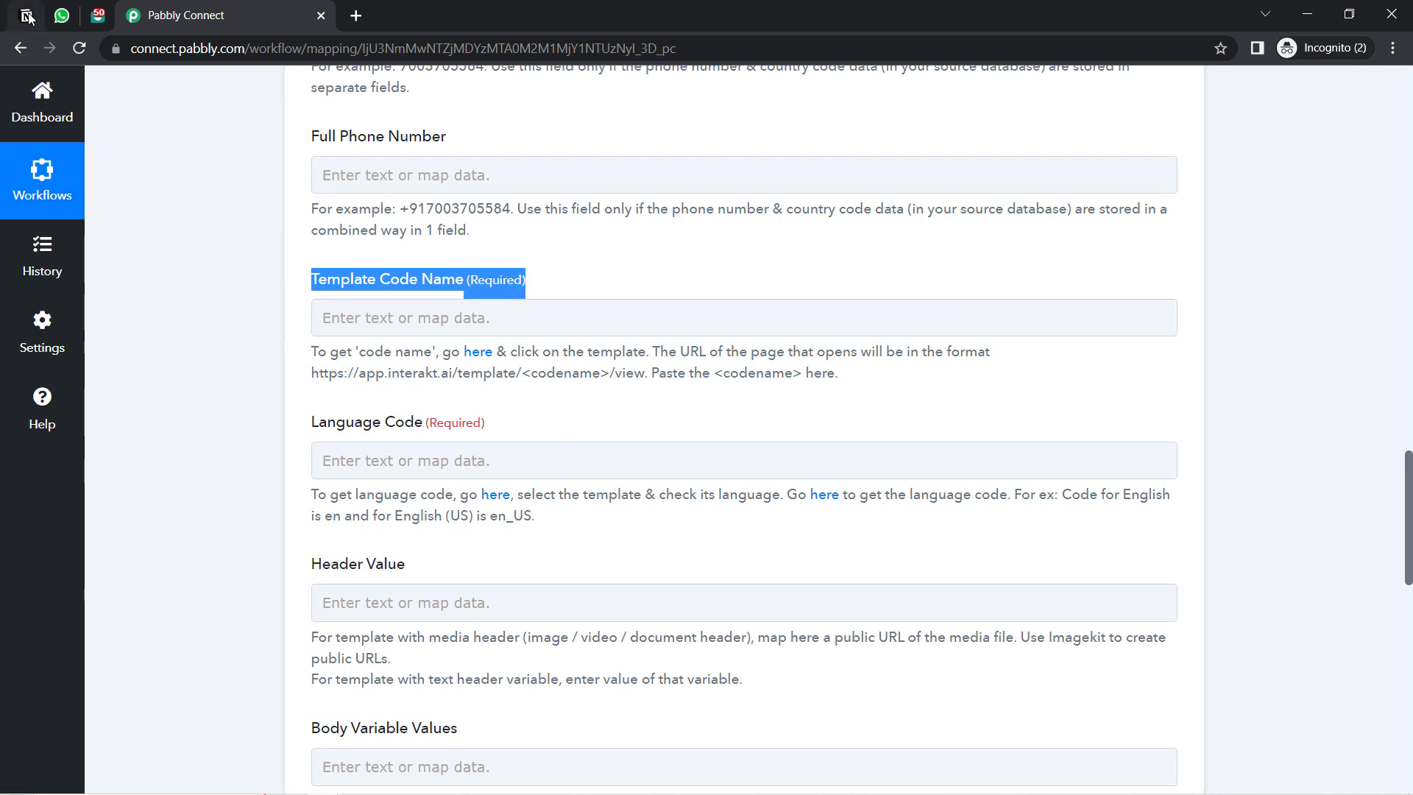
{"action": "left_click", "coordinate": [97, 16]}
{"action": "left_click", "coordinate": [161, 201]}
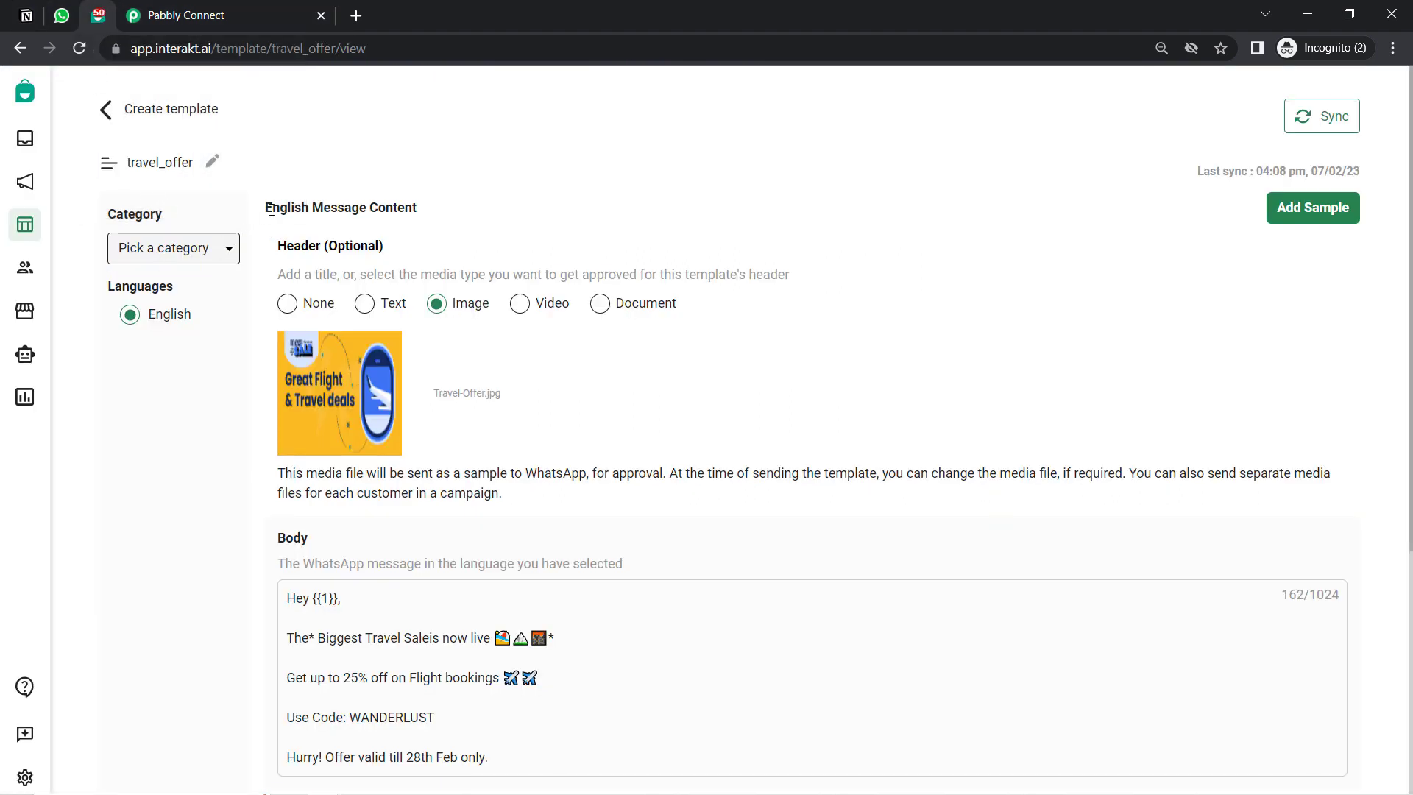
{"action": "double_click", "coordinate": [271, 210]}
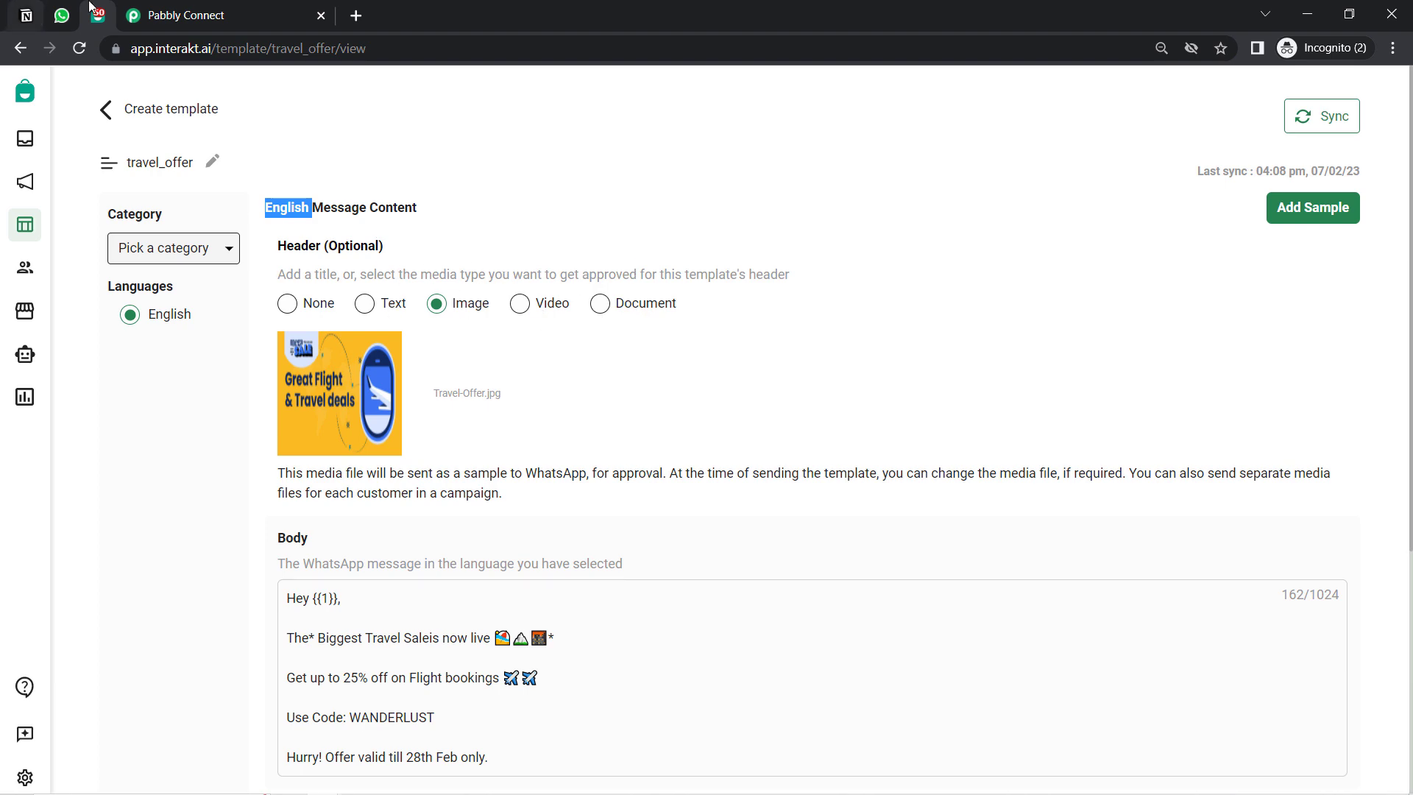
{"action": "left_click", "coordinate": [62, 14]}
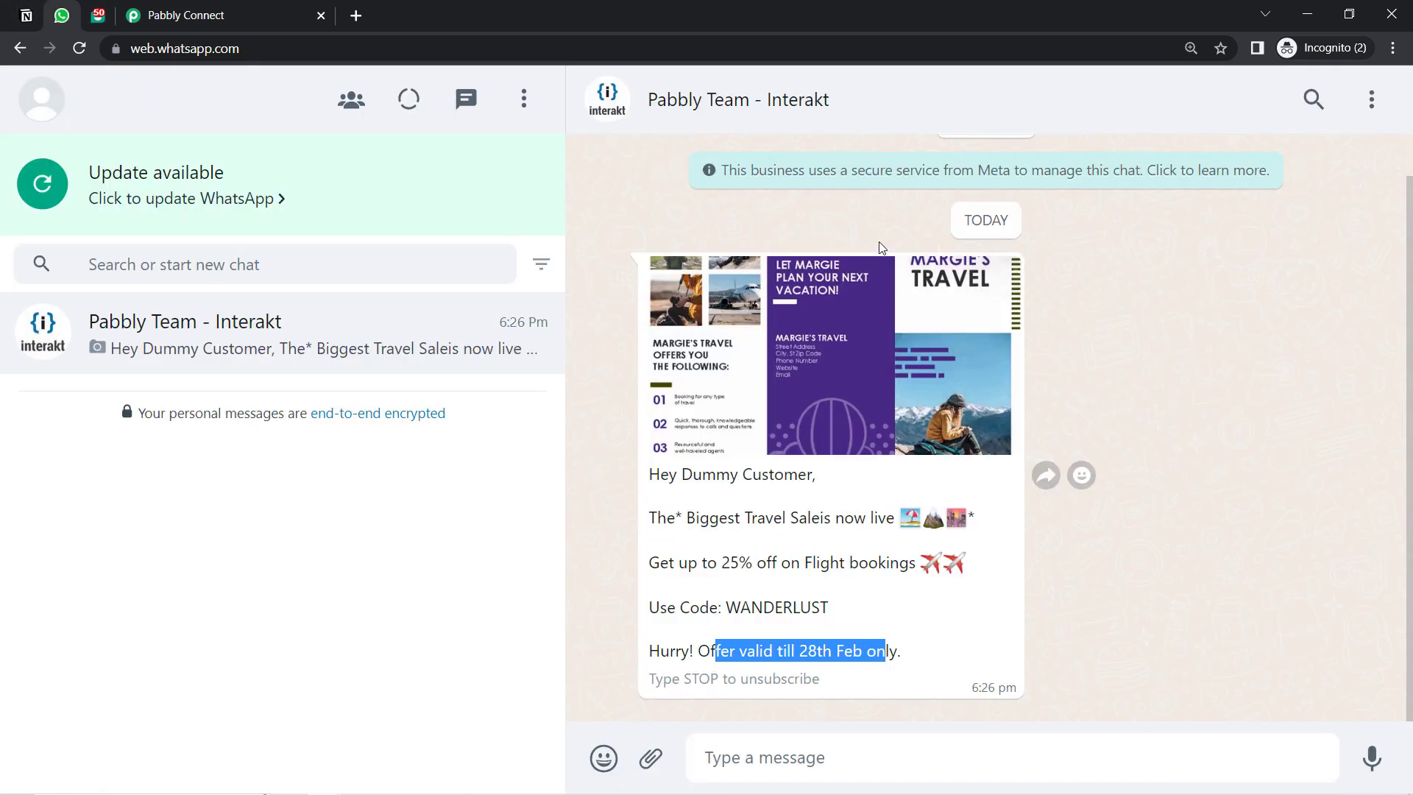
{"action": "left_click_drag", "start_coordinate": [671, 474], "coordinate": [696, 607]}
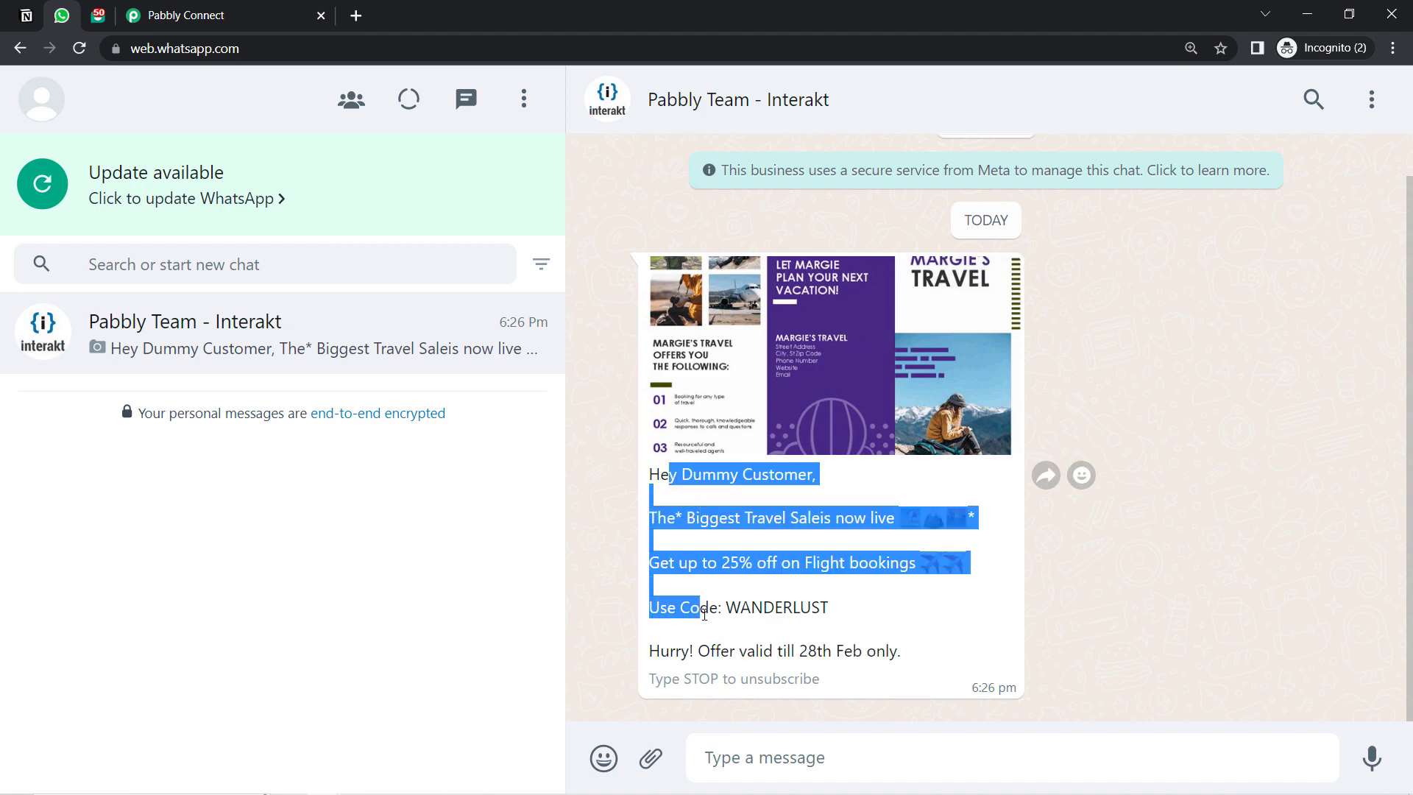
{"action": "left_click", "coordinate": [184, 9]}
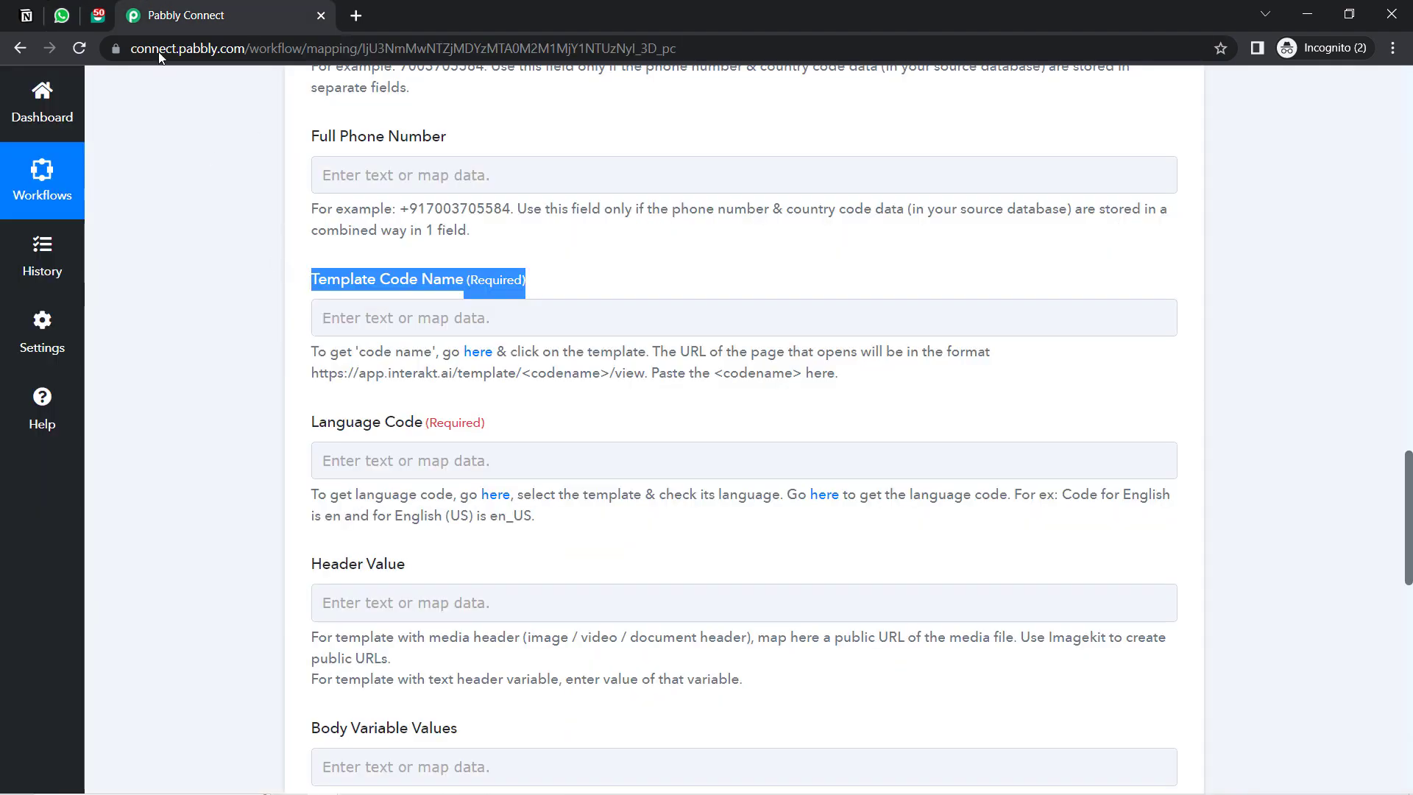
Step: Review the body text of the travel_offer template in Interakt, from the greeting to the offer's end date
{"action": "left_click", "coordinate": [90, 13]}
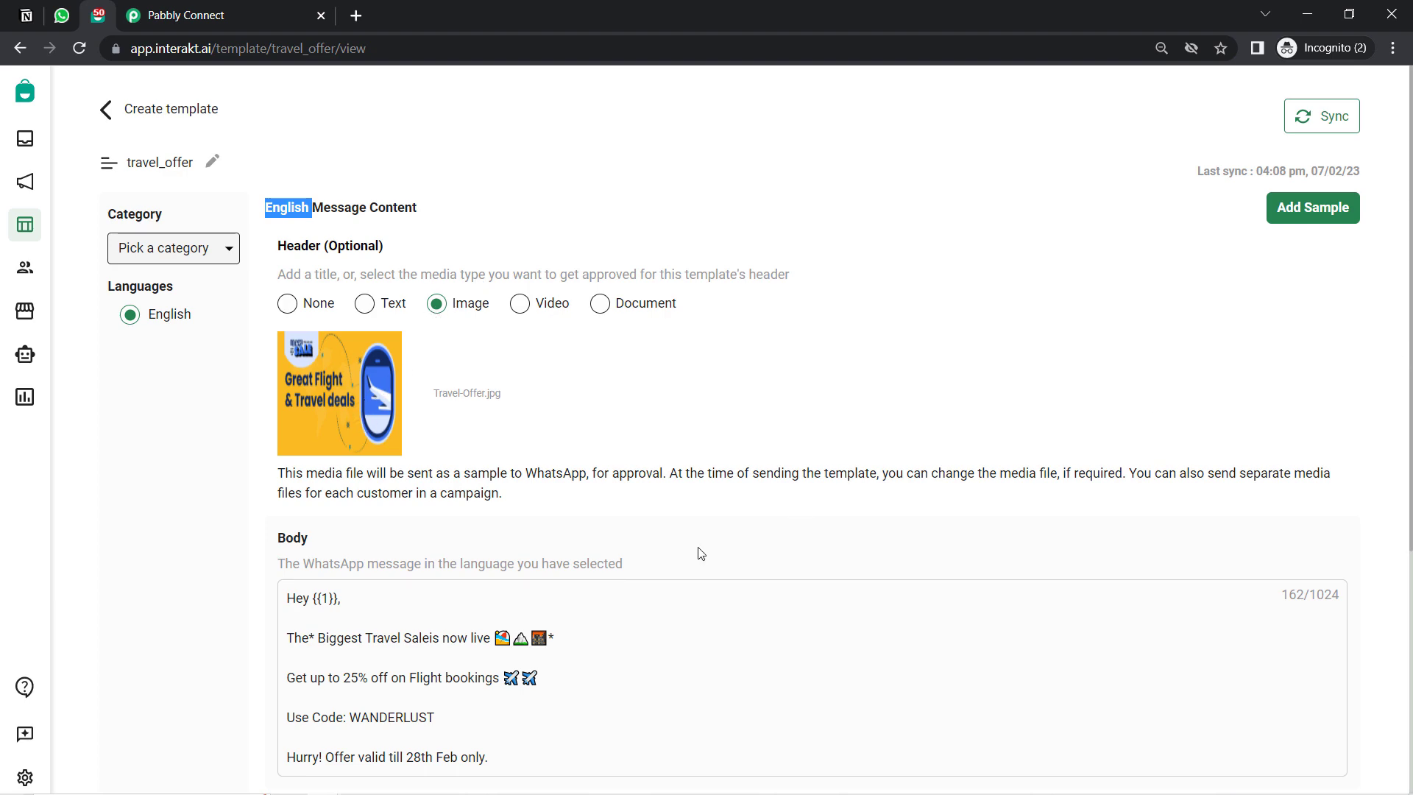
{"action": "left_click", "coordinate": [237, 595]}
{"action": "scroll", "coordinate": [237, 596], "scroll_direction": "down", "scroll_amount": 5}
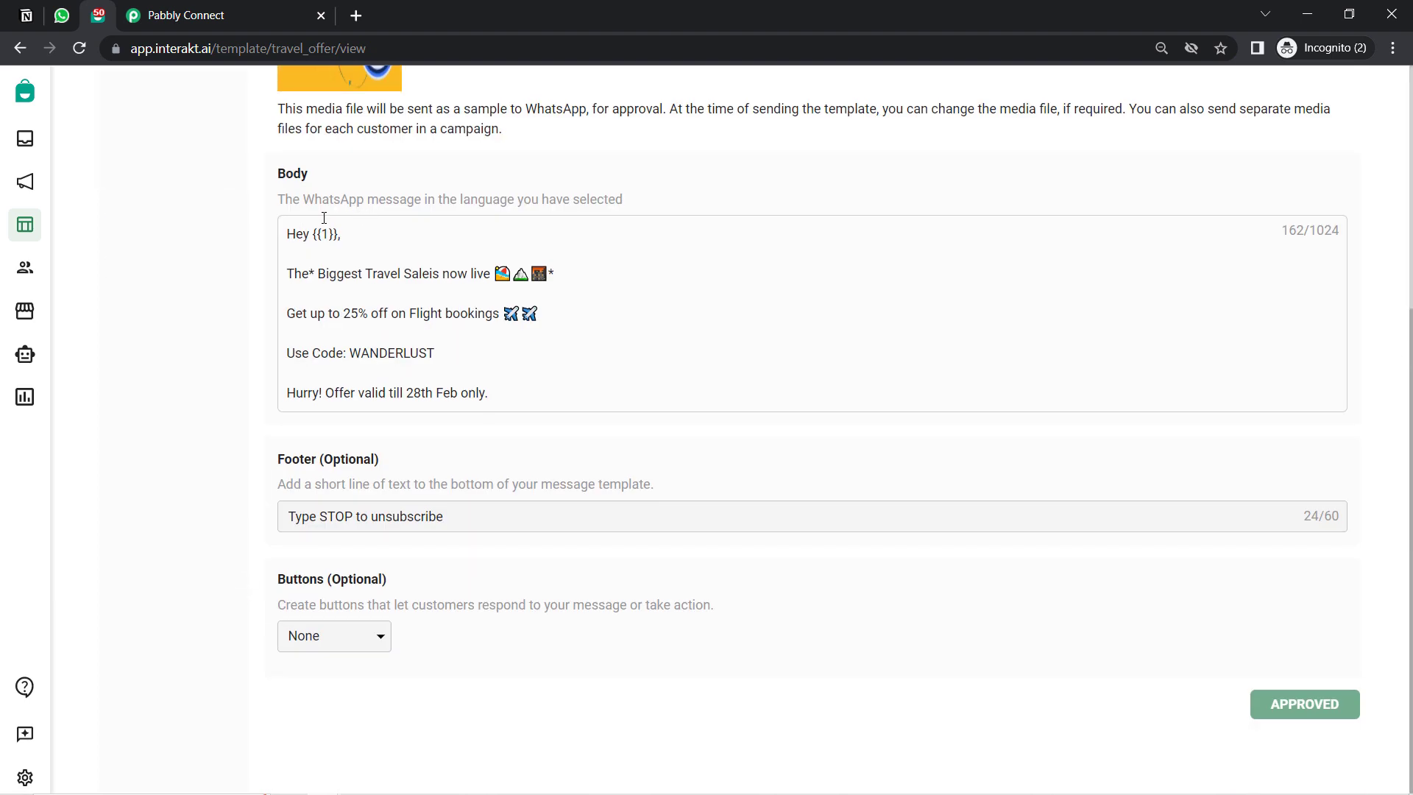
{"action": "mouse_move", "coordinate": [303, 241]}
{"action": "left_mouse_down"}
{"action": "mouse_move", "coordinate": [387, 355]}
{"action": "mouse_move", "coordinate": [517, 409]}
{"action": "mouse_move", "coordinate": [309, 254]}
{"action": "left_mouse_up"}
{"action": "left_click", "coordinate": [503, 403]}
{"action": "left_click_drag", "start_coordinate": [477, 274], "coordinate": [569, 273]}
{"action": "left_click", "coordinate": [424, 266]}
{"action": "left_click_drag", "start_coordinate": [295, 236], "coordinate": [452, 395]}
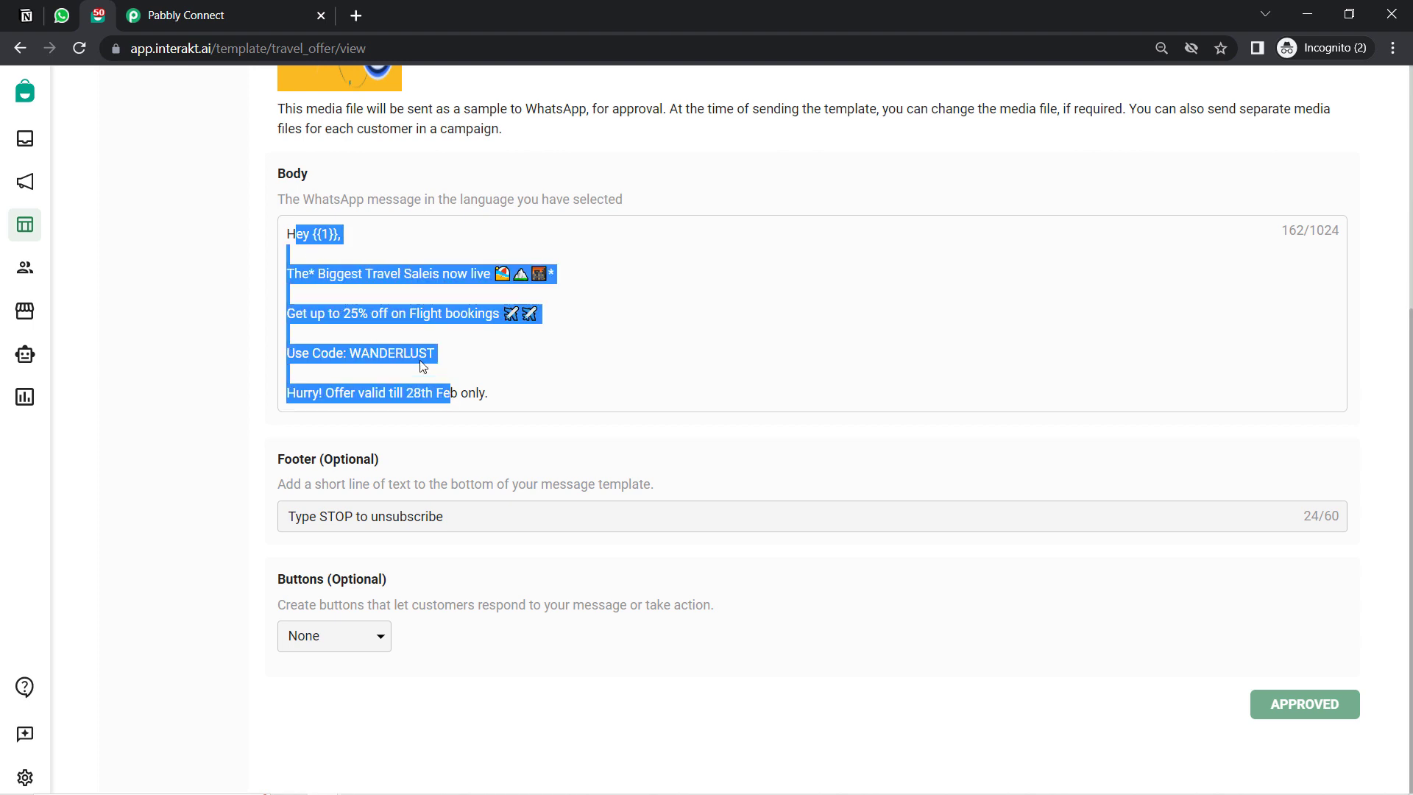
Step: Examine the {{1}} variable in the travel_offer template's greeting and the template's page URL
{"action": "left_click", "coordinate": [381, 309]}
{"action": "left_click_drag", "start_coordinate": [314, 235], "coordinate": [348, 240]}
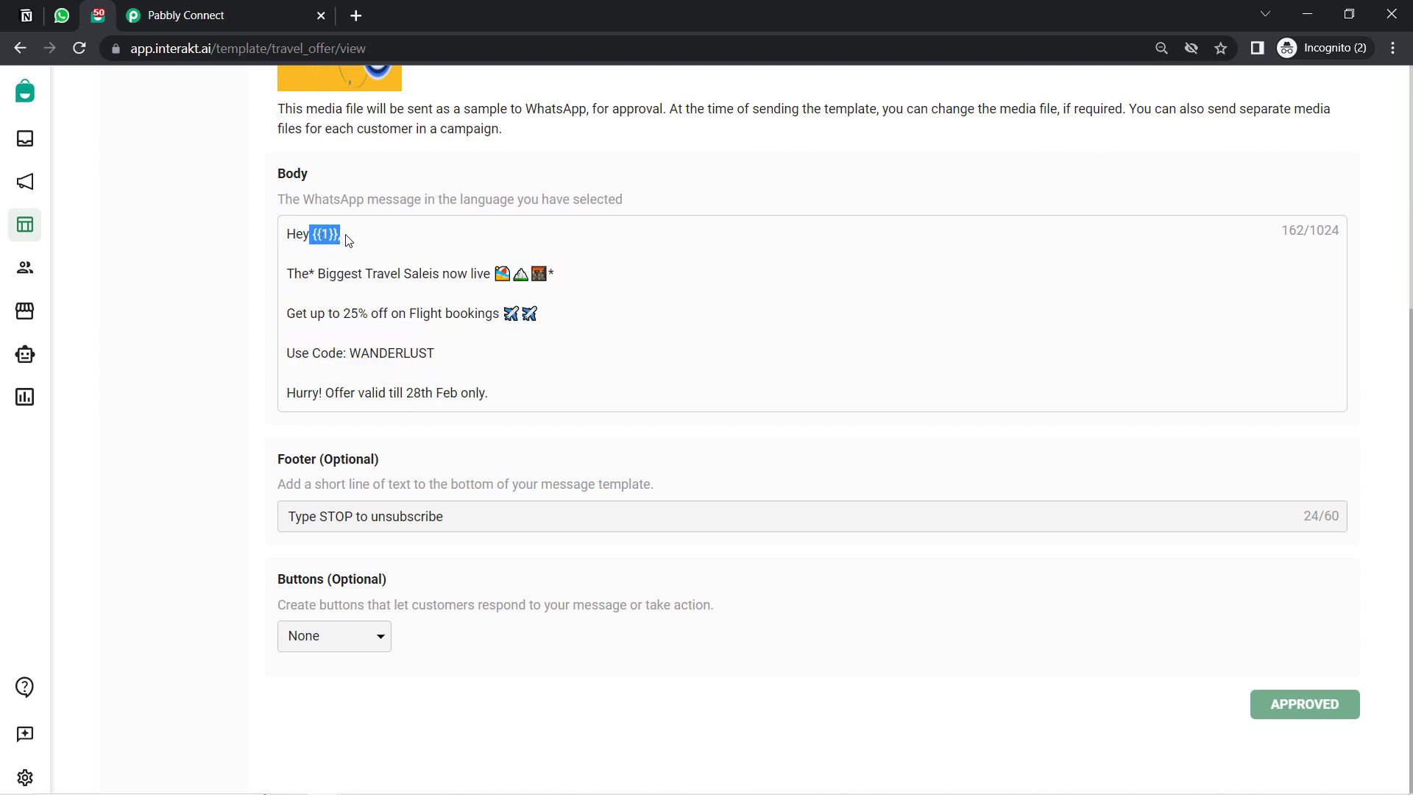
{"action": "left_click", "coordinate": [358, 269]}
{"action": "left_click_drag", "start_coordinate": [312, 235], "coordinate": [362, 242]}
{"action": "left_click", "coordinate": [313, 241]}
{"action": "left_click_drag", "start_coordinate": [309, 241], "coordinate": [351, 251]}
{"action": "double_click", "coordinate": [351, 48]}
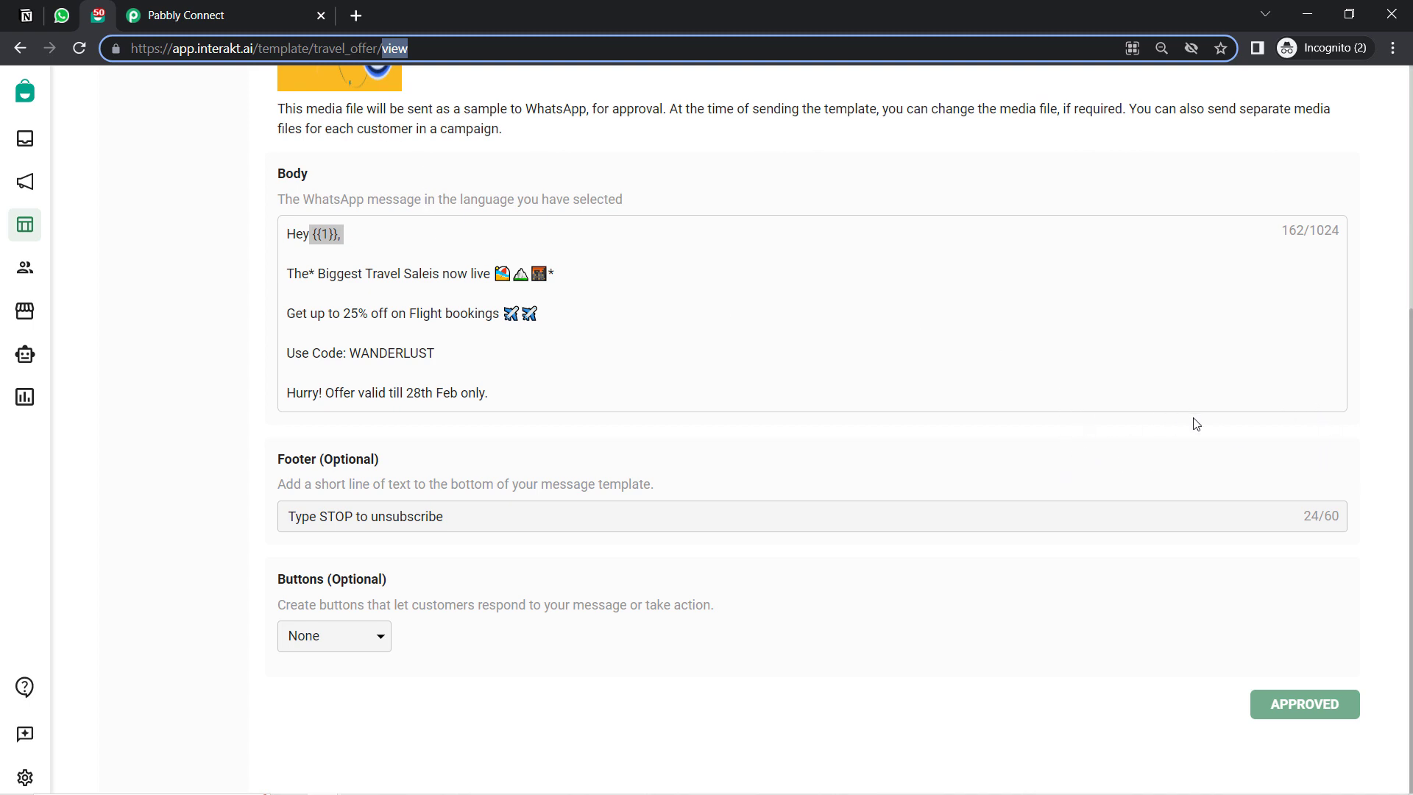
{"action": "left_click", "coordinate": [1153, 416]}
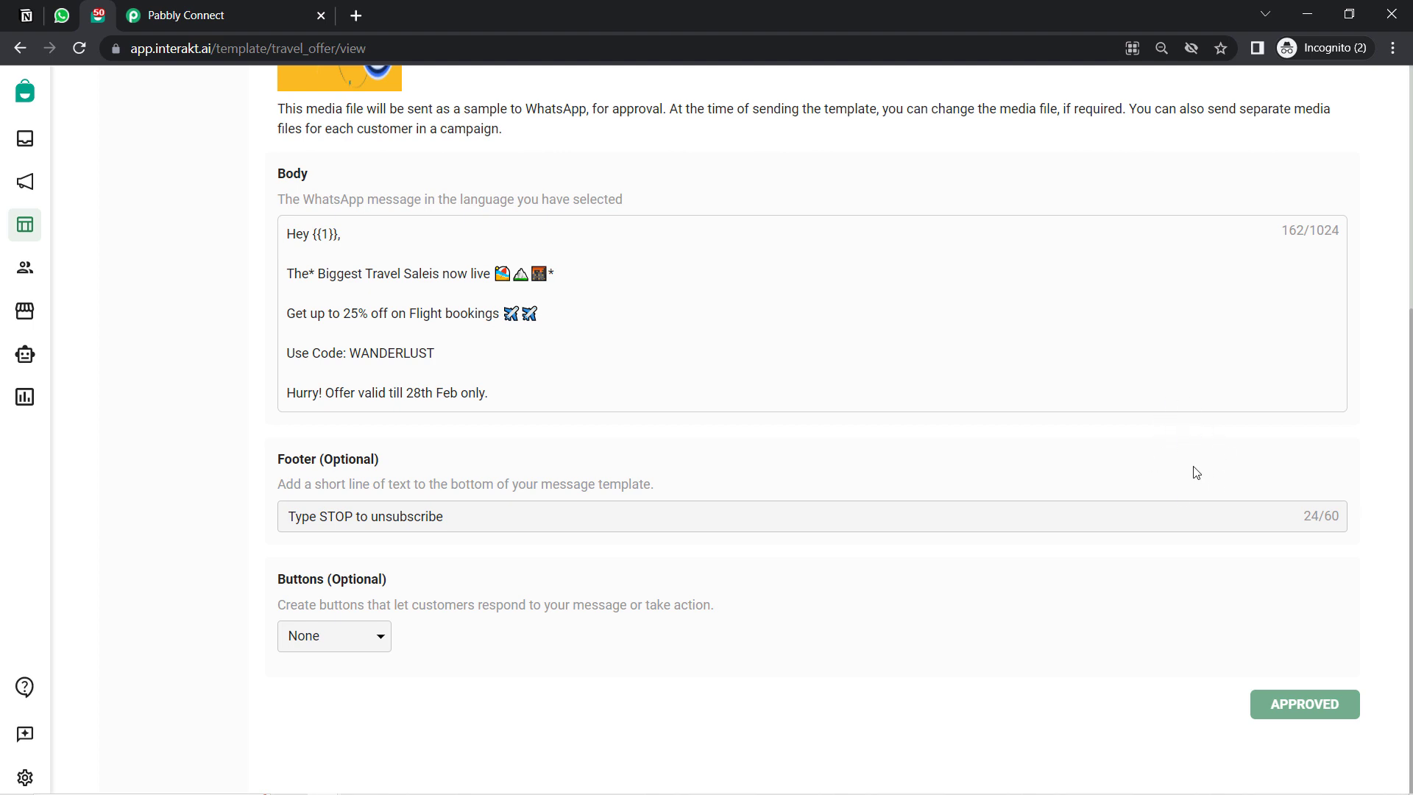
Step: Inspect the travel_offer template's variable, footer and buttons sections, check the message in WhatsApp, and return to the Pabbly Connect workflow
{"action": "left_click_drag", "start_coordinate": [298, 237], "coordinate": [448, 378]}
{"action": "left_click", "coordinate": [359, 270]}
{"action": "left_click_drag", "start_coordinate": [314, 235], "coordinate": [339, 233]}
{"action": "left_click", "coordinate": [345, 241]}
{"action": "left_click_drag", "start_coordinate": [314, 235], "coordinate": [352, 234]}
{"action": "left_click_drag", "start_coordinate": [286, 462], "coordinate": [357, 460]}
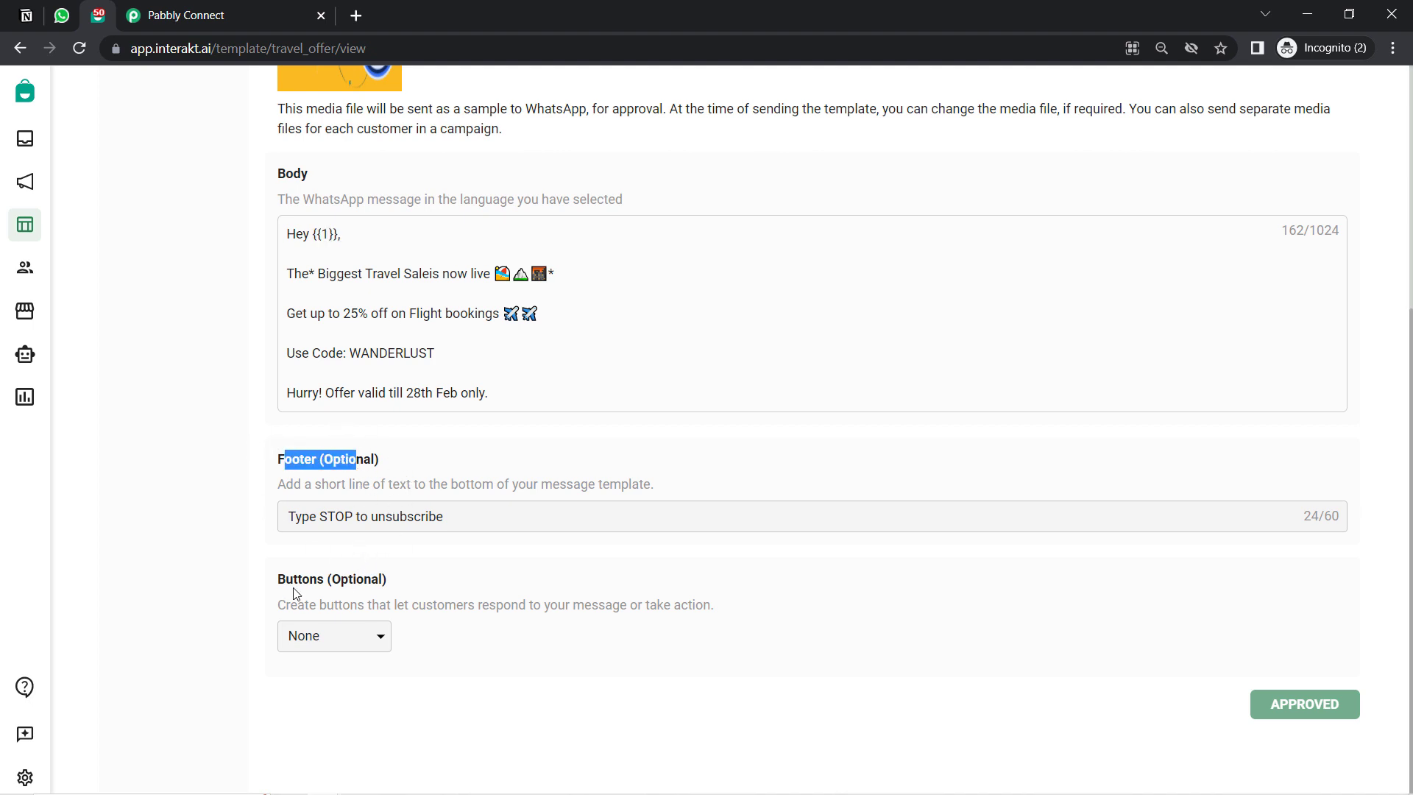
{"action": "left_click_drag", "start_coordinate": [293, 588], "coordinate": [353, 587]}
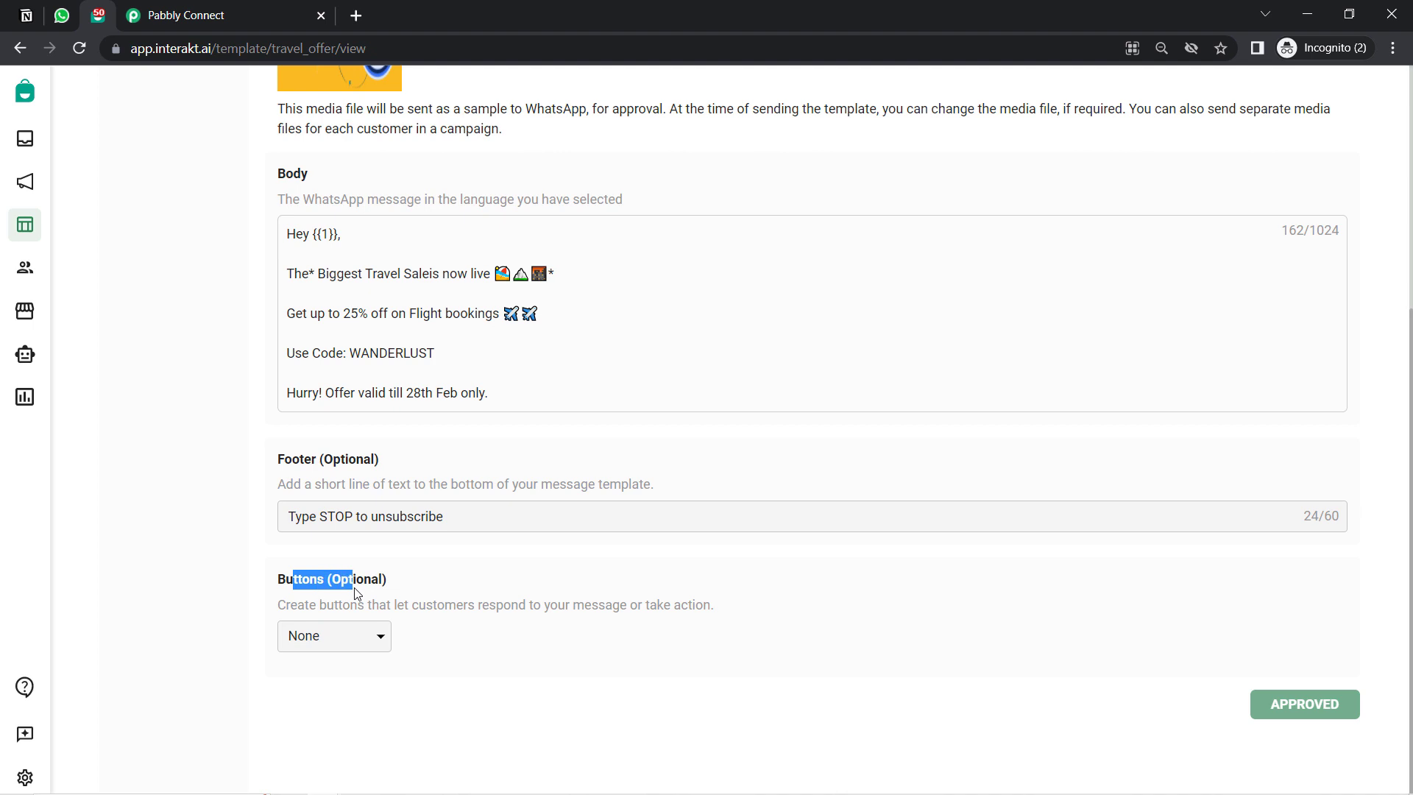
{"action": "left_click", "coordinate": [61, 15]}
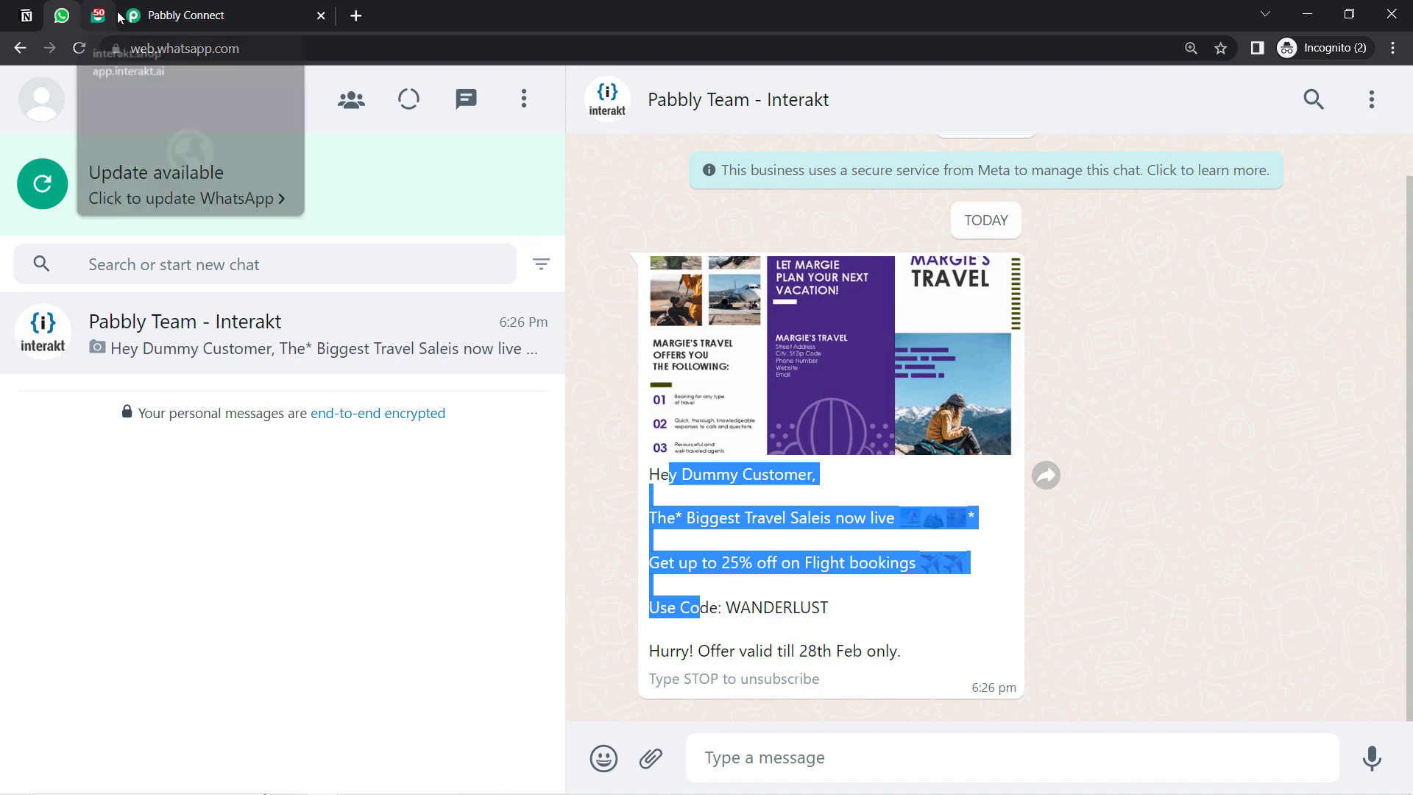
{"action": "left_click", "coordinate": [193, 16]}
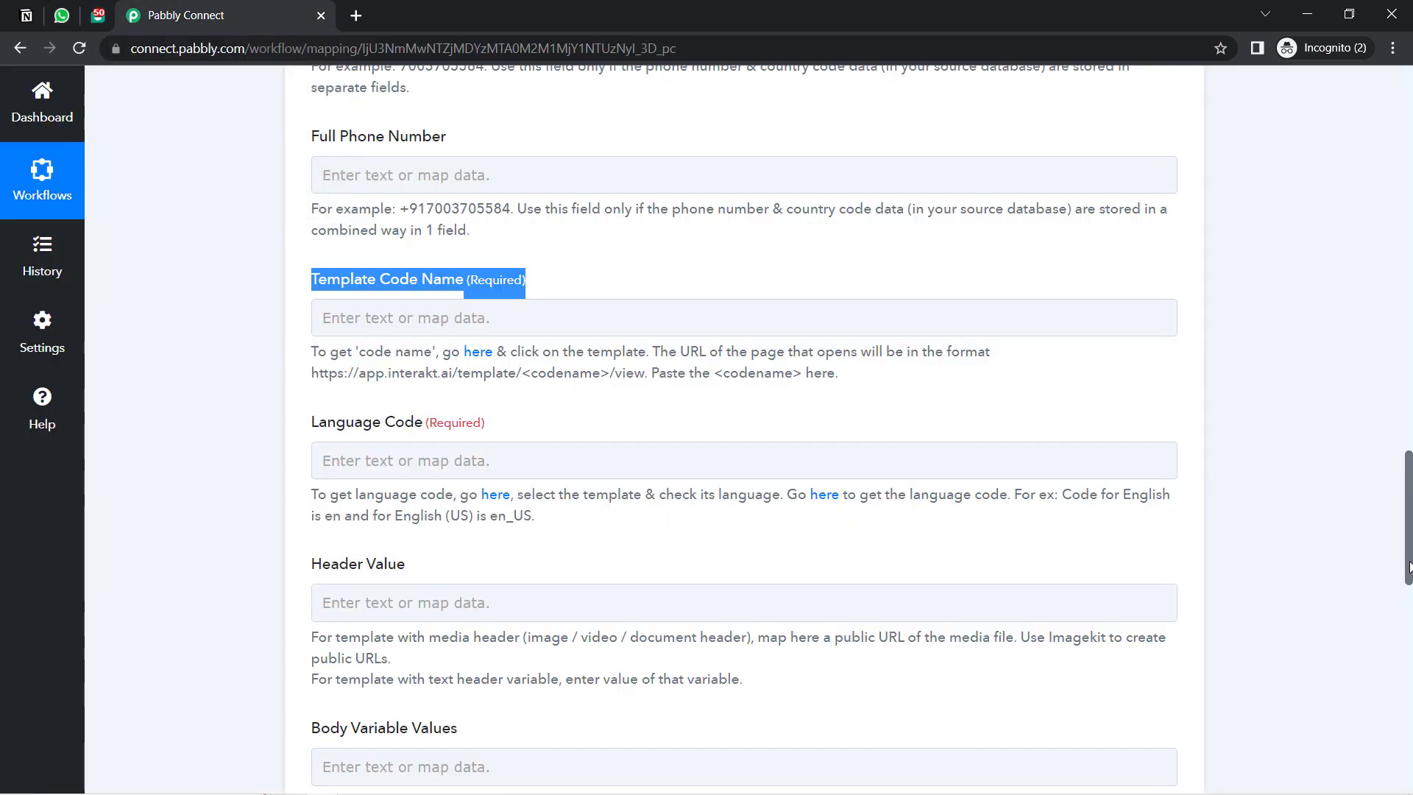
Step: Review the Country Code, Phone Number and Full Phone Number fields of the Interakt action
{"action": "scroll", "coordinate": [1409, 567], "scroll_direction": "up", "scroll_amount": 5}
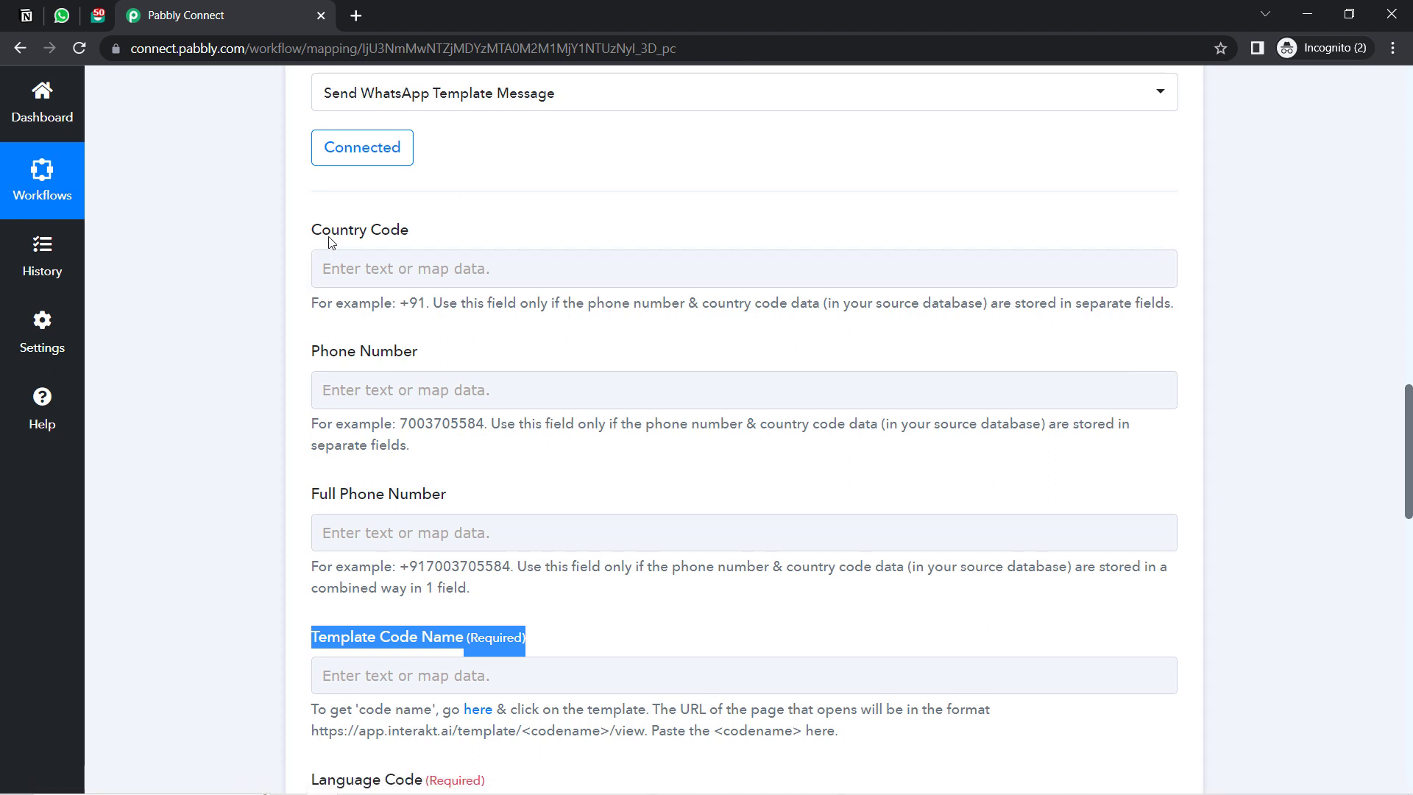
{"action": "left_click_drag", "start_coordinate": [331, 231], "coordinate": [391, 231]}
{"action": "left_click_drag", "start_coordinate": [356, 351], "coordinate": [396, 351]}
{"action": "left_click_drag", "start_coordinate": [357, 494], "coordinate": [425, 484]}
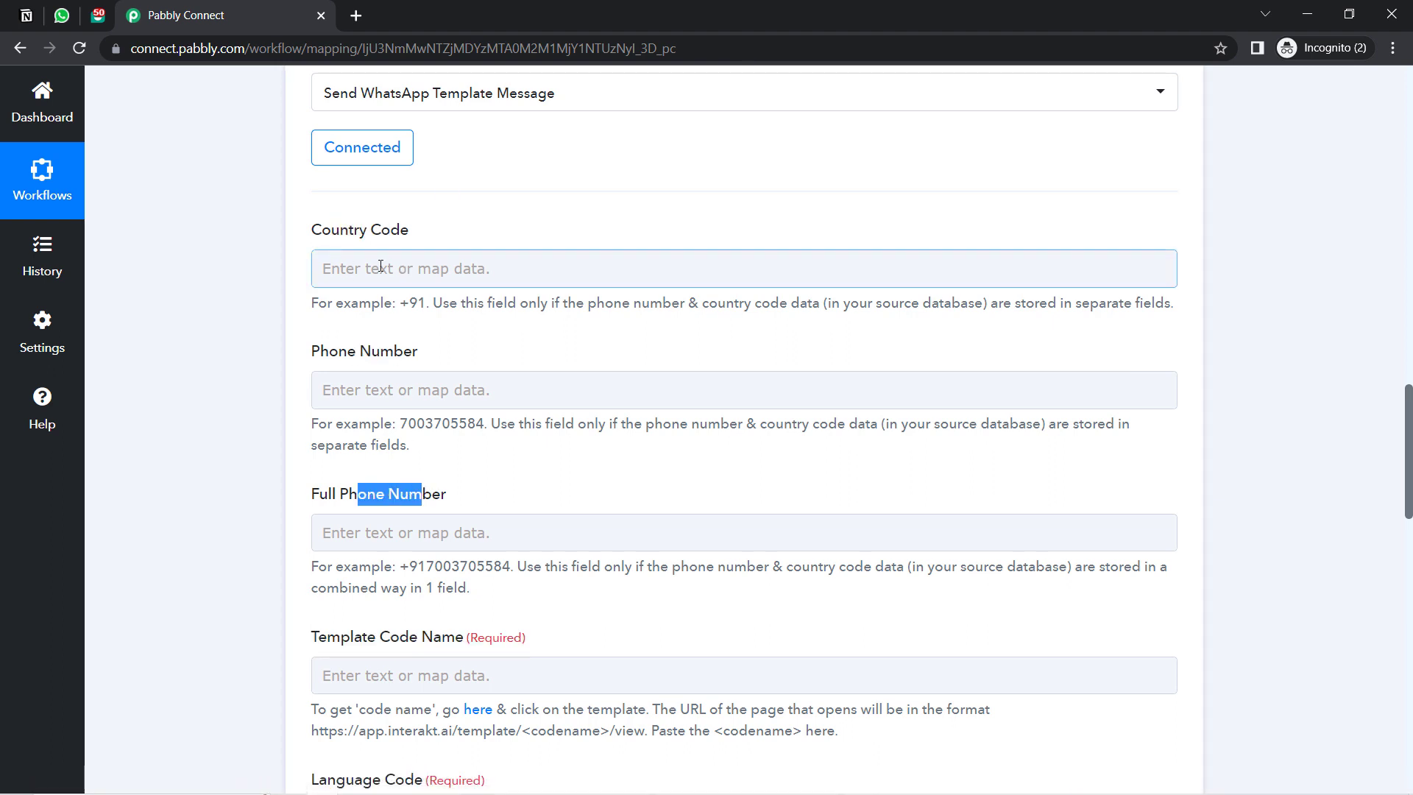
{"action": "left_click_drag", "start_coordinate": [320, 351], "coordinate": [421, 352]}
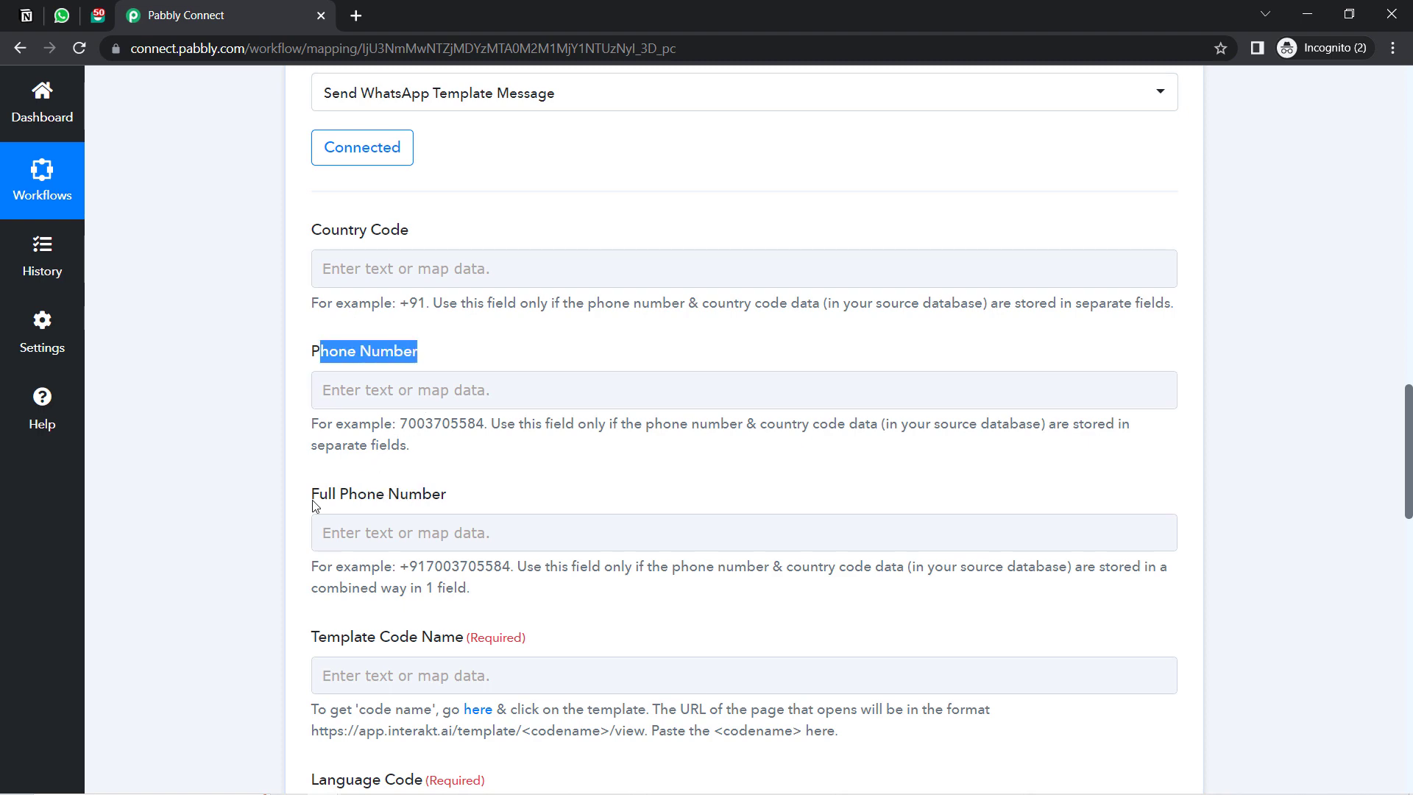
{"action": "left_click_drag", "start_coordinate": [315, 495], "coordinate": [397, 496]}
{"action": "scroll", "coordinate": [1408, 442], "scroll_direction": "down", "scroll_amount": 2}
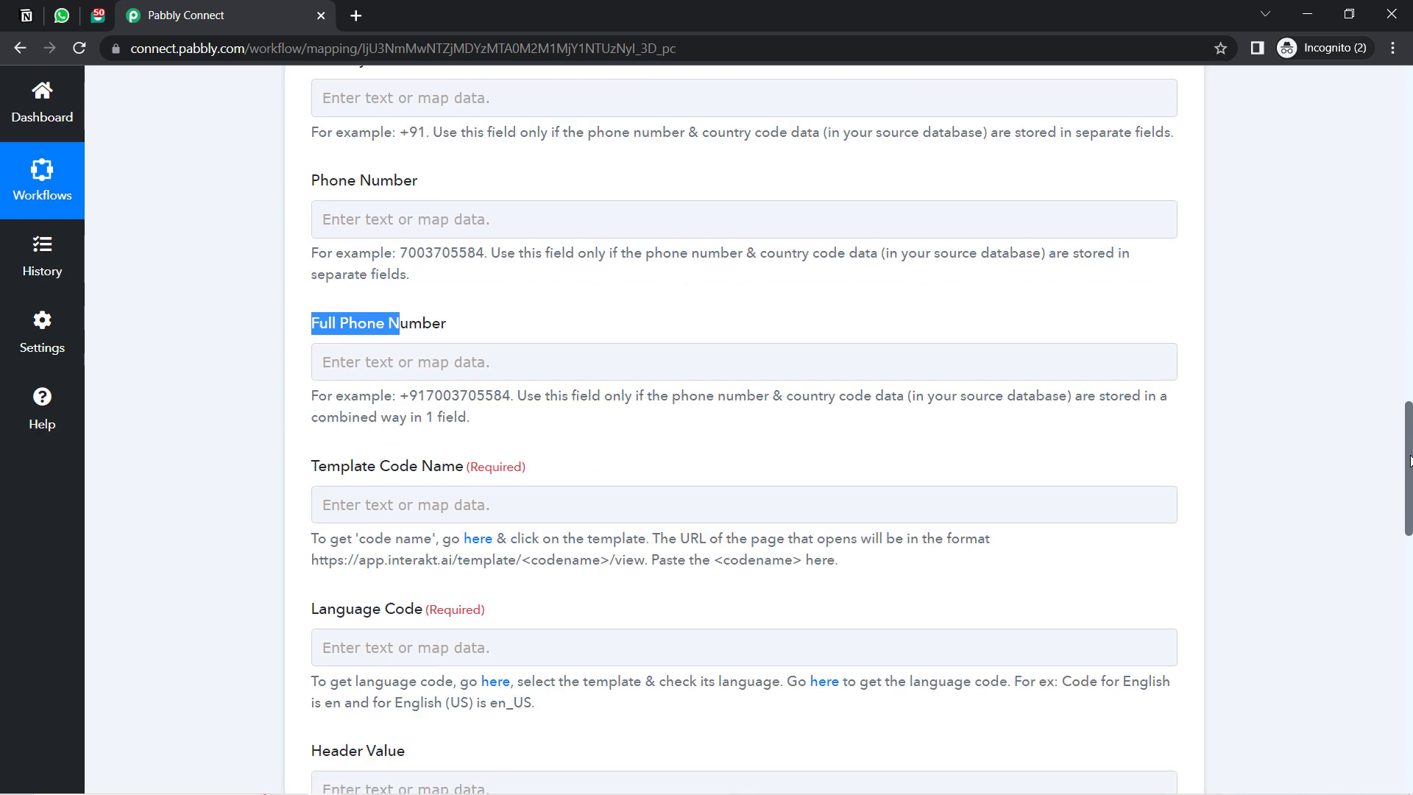
Step: Read the Important Note on which phone number values are mandatory, and check the Notion database
{"action": "scroll", "coordinate": [1408, 460], "scroll_direction": "down", "scroll_amount": 12}
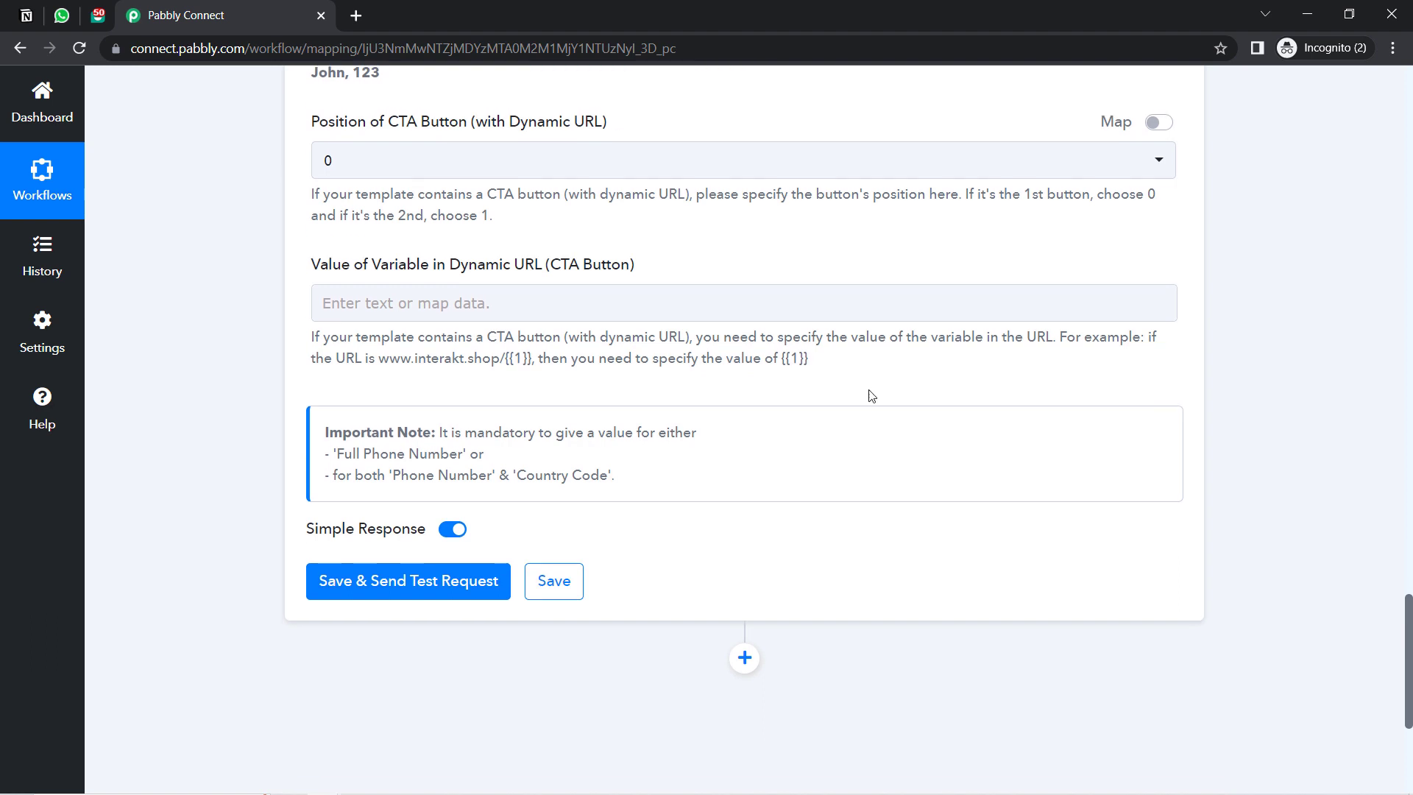
{"action": "left_click_drag", "start_coordinate": [564, 434], "coordinate": [726, 440]}
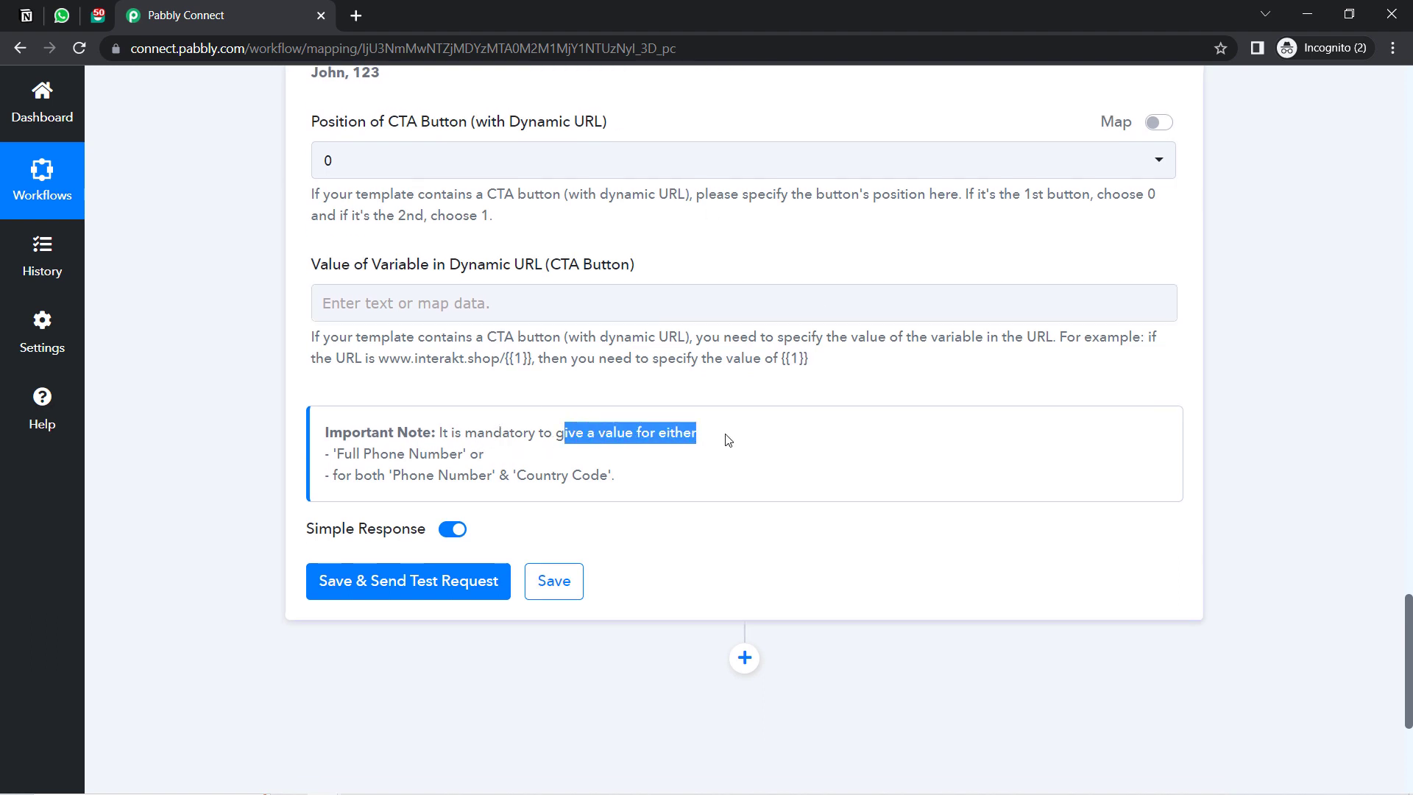
{"action": "left_click", "coordinate": [710, 442]}
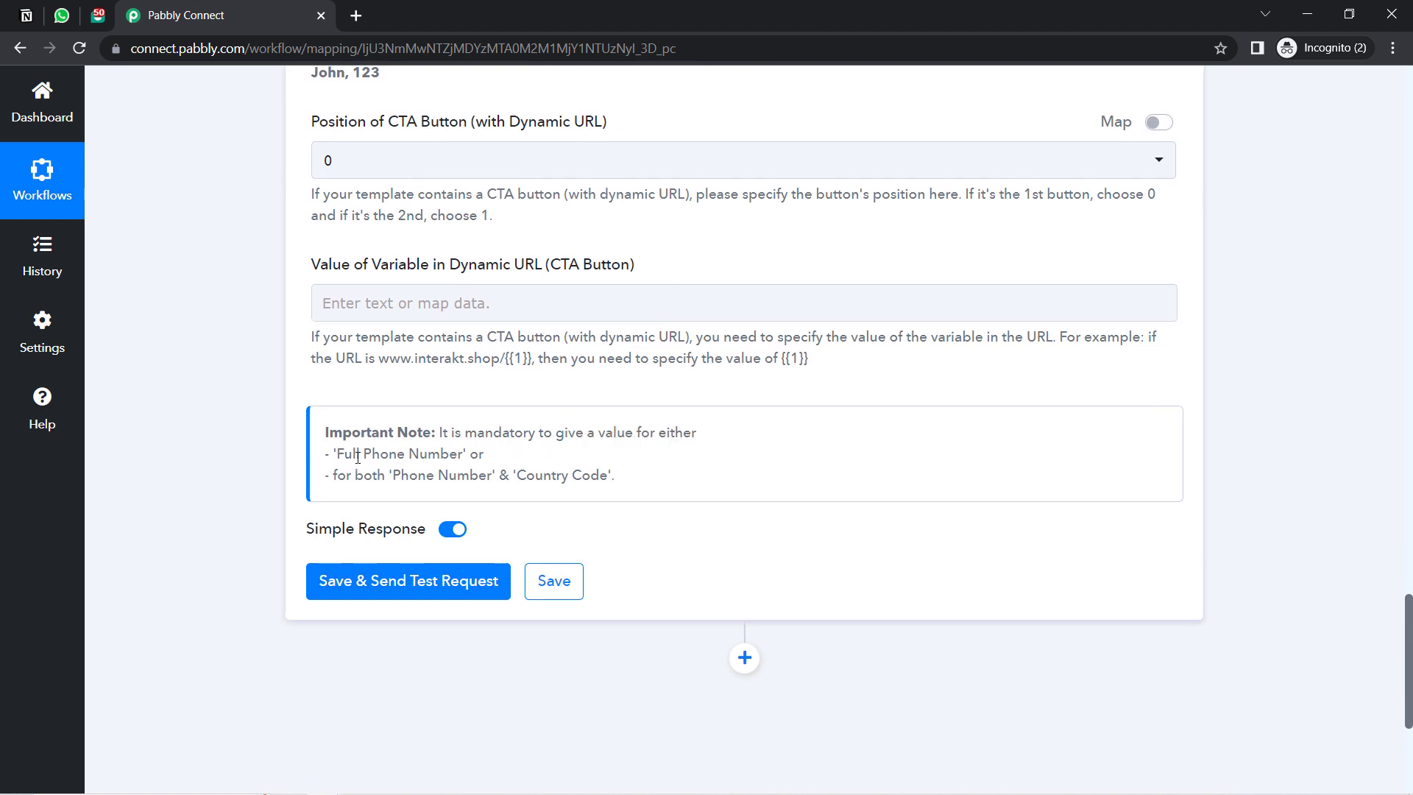
{"action": "left_click_drag", "start_coordinate": [343, 457], "coordinate": [605, 477]}
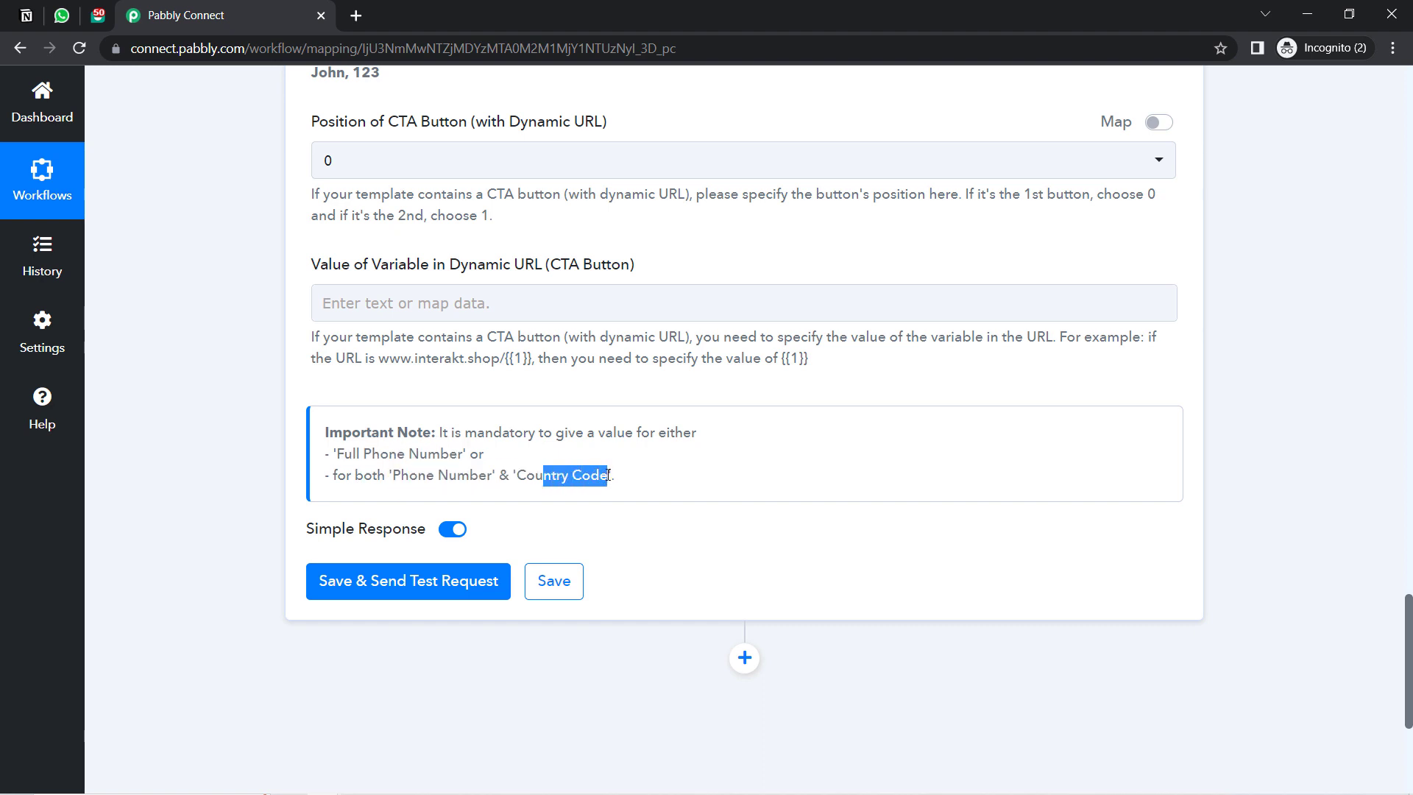
{"action": "left_click", "coordinate": [26, 15]}
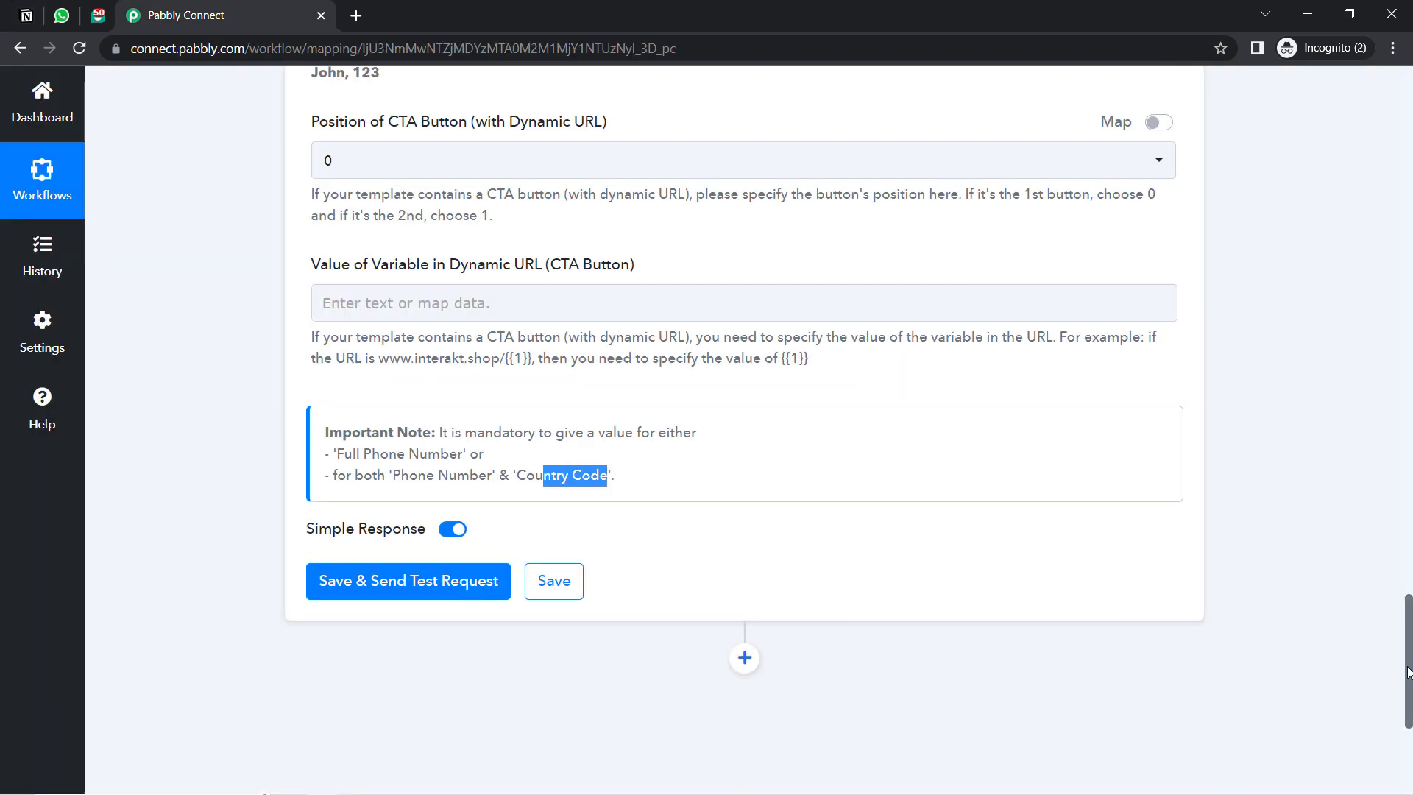
Step: Compare the separate Phone Number and Country Code fields with the combined Full Phone Number field, including their example formats
{"action": "left_click_drag", "start_coordinate": [1407, 671], "coordinate": [1369, 453]}
{"action": "left_click_drag", "start_coordinate": [329, 485], "coordinate": [456, 484]}
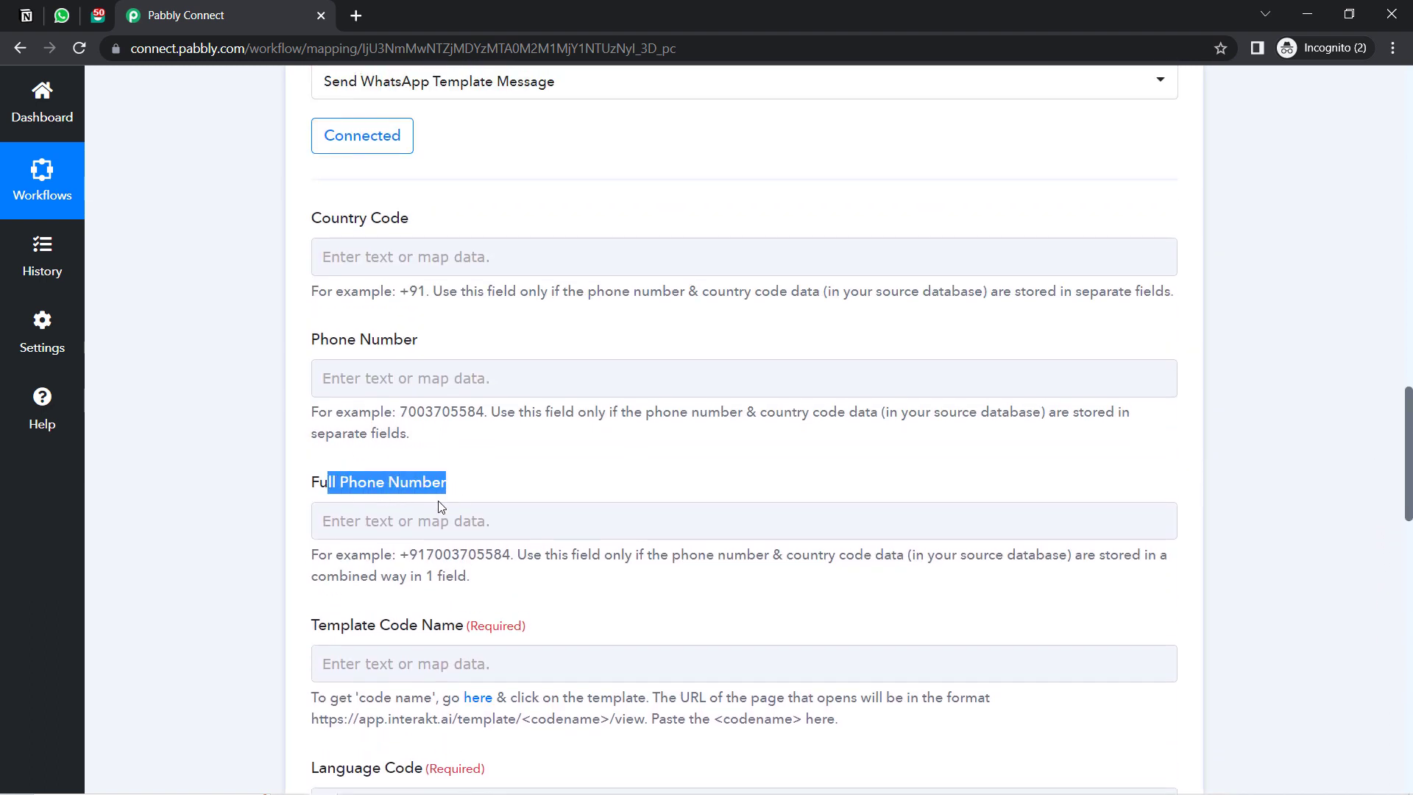
{"action": "left_click_drag", "start_coordinate": [306, 343], "coordinate": [408, 361]}
{"action": "left_click_drag", "start_coordinate": [399, 414], "coordinate": [471, 420]}
{"action": "left_click", "coordinate": [277, 397]}
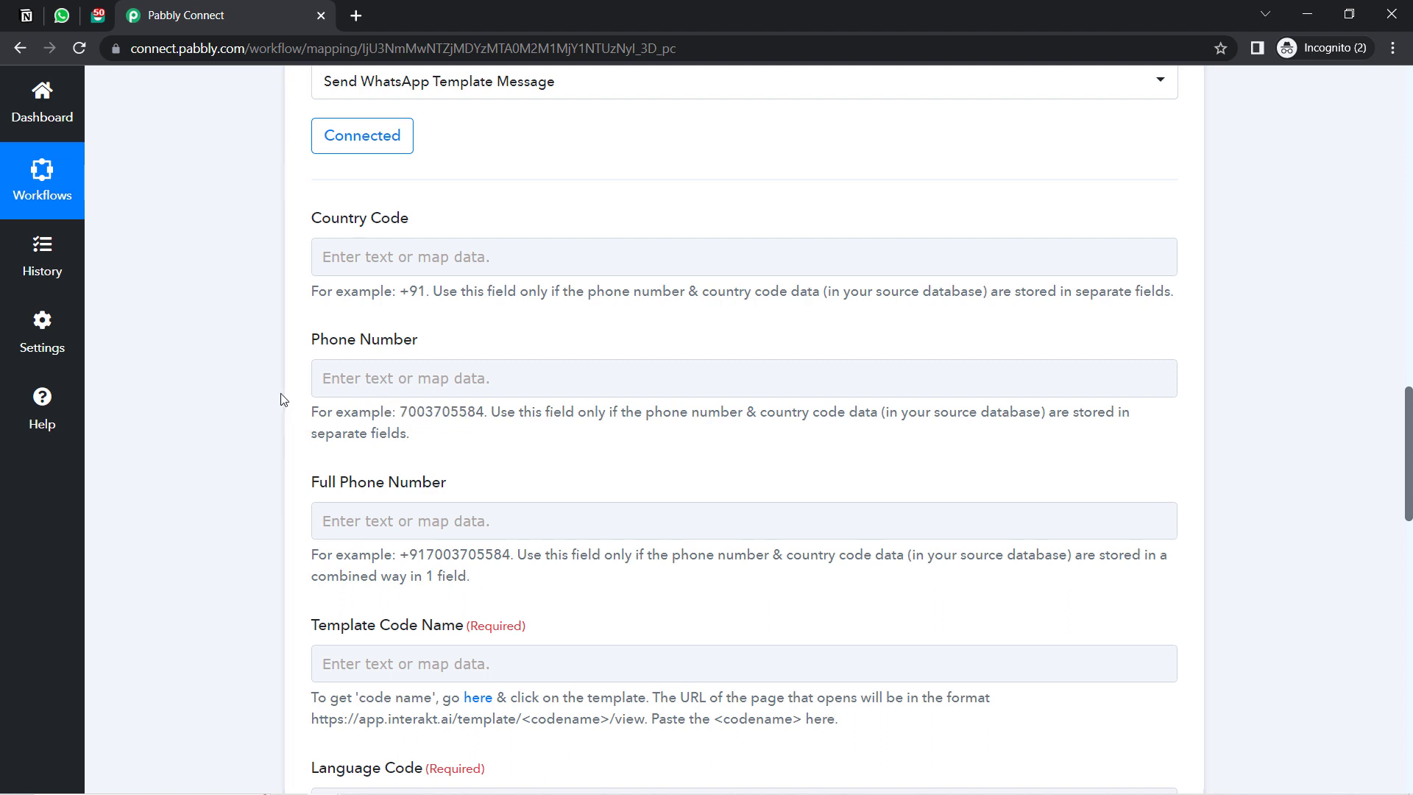
{"action": "left_click_drag", "start_coordinate": [319, 337], "coordinate": [391, 348]}
{"action": "left_click", "coordinate": [372, 379]}
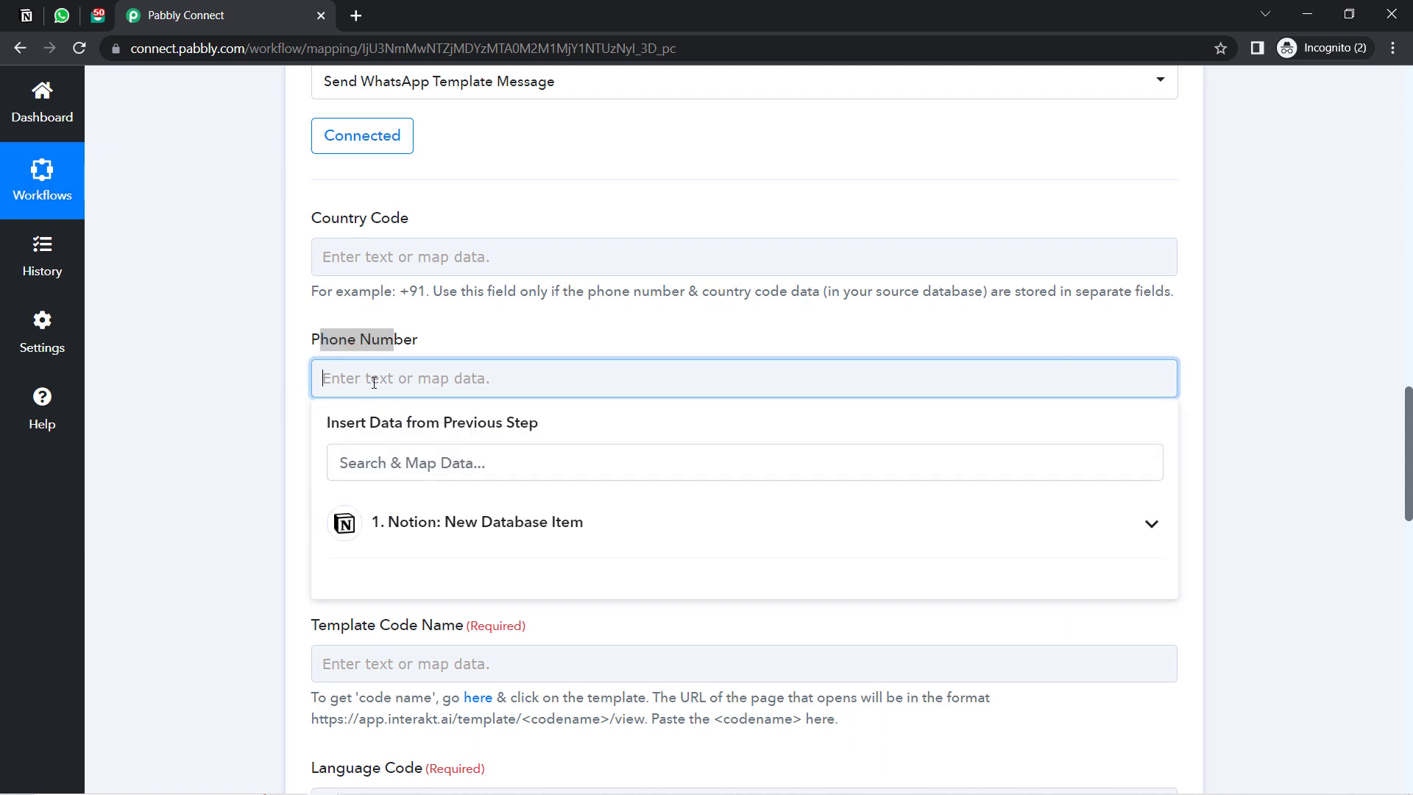
{"action": "left_click", "coordinate": [273, 377]}
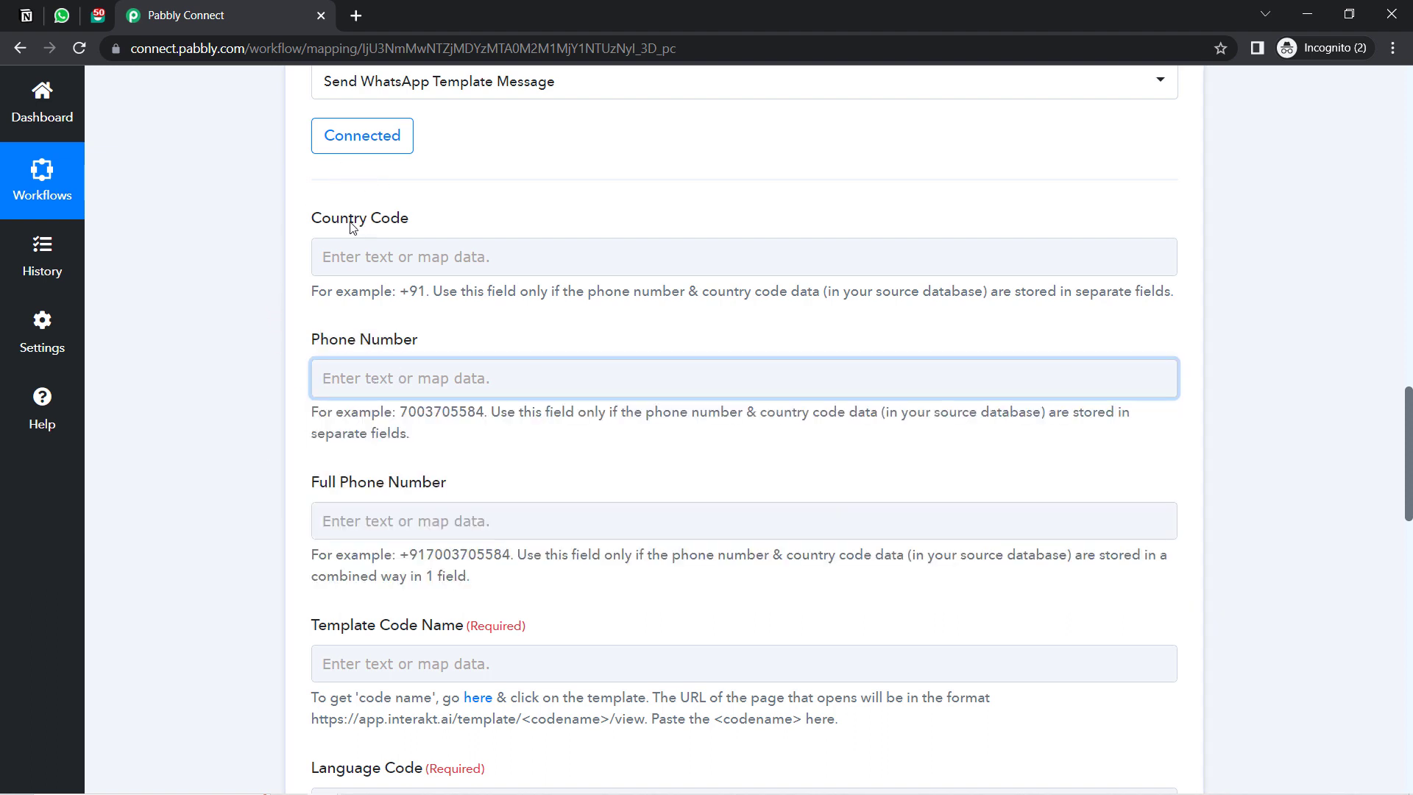
{"action": "left_click_drag", "start_coordinate": [339, 219], "coordinate": [409, 219]}
{"action": "left_click_drag", "start_coordinate": [397, 292], "coordinate": [415, 294]}
{"action": "left_click", "coordinate": [899, 480]}
{"action": "left_click_drag", "start_coordinate": [349, 483], "coordinate": [446, 482]}
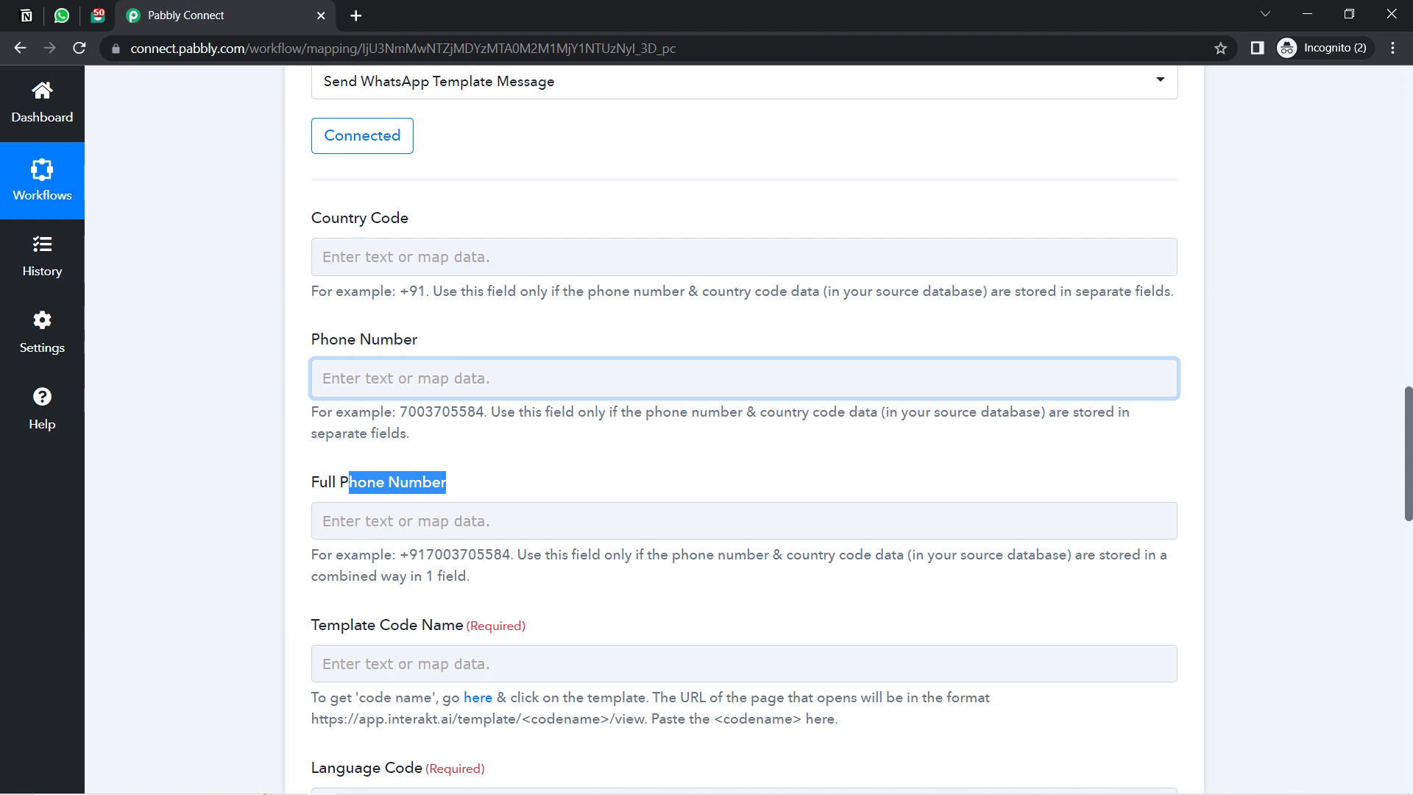
Step: Map the Full Phone Number field to the Notion step's Properties WhatsApp Number Rich Text 0 Text Content value
{"action": "left_click_drag", "start_coordinate": [1409, 414], "coordinate": [1409, 466]}
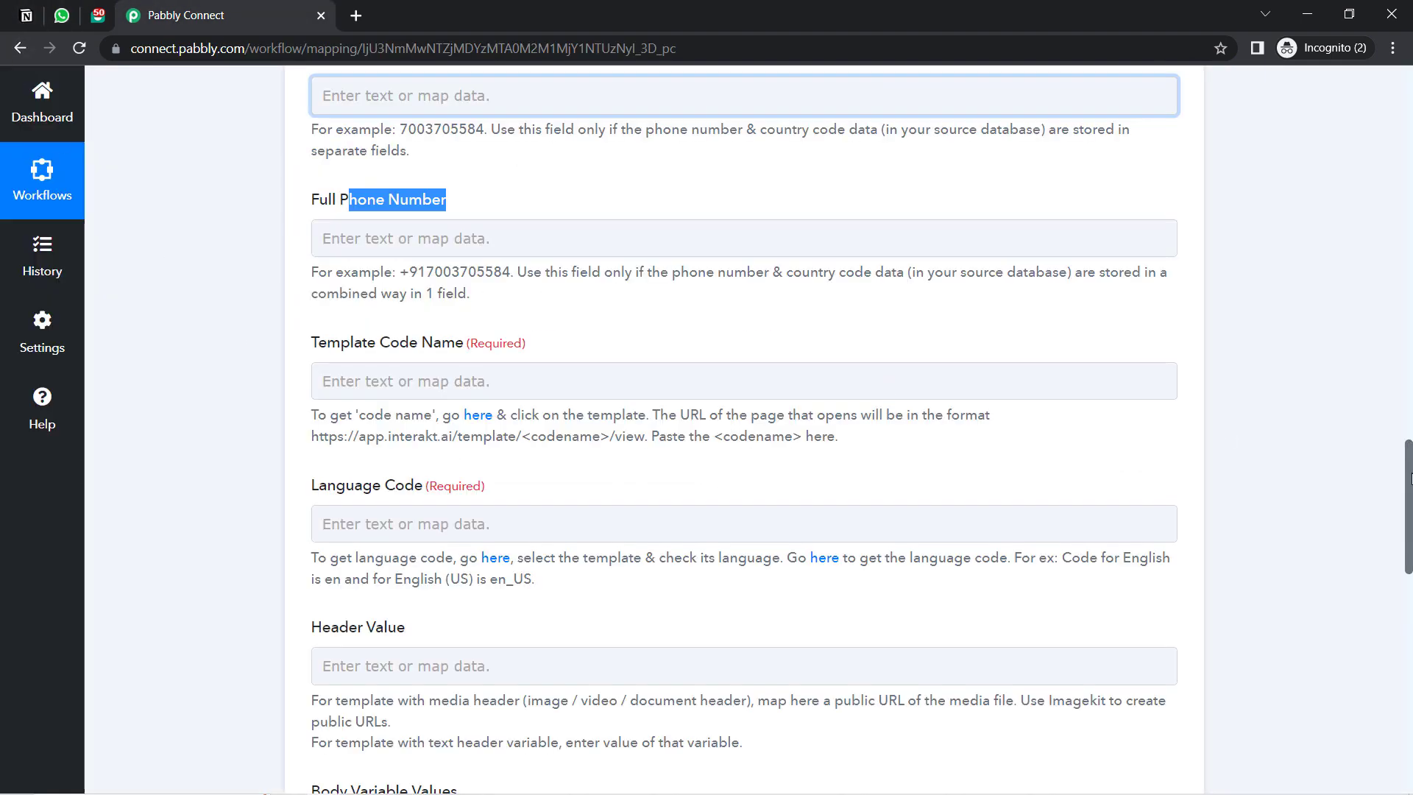
{"action": "left_click_drag", "start_coordinate": [1408, 478], "coordinate": [1393, 259]}
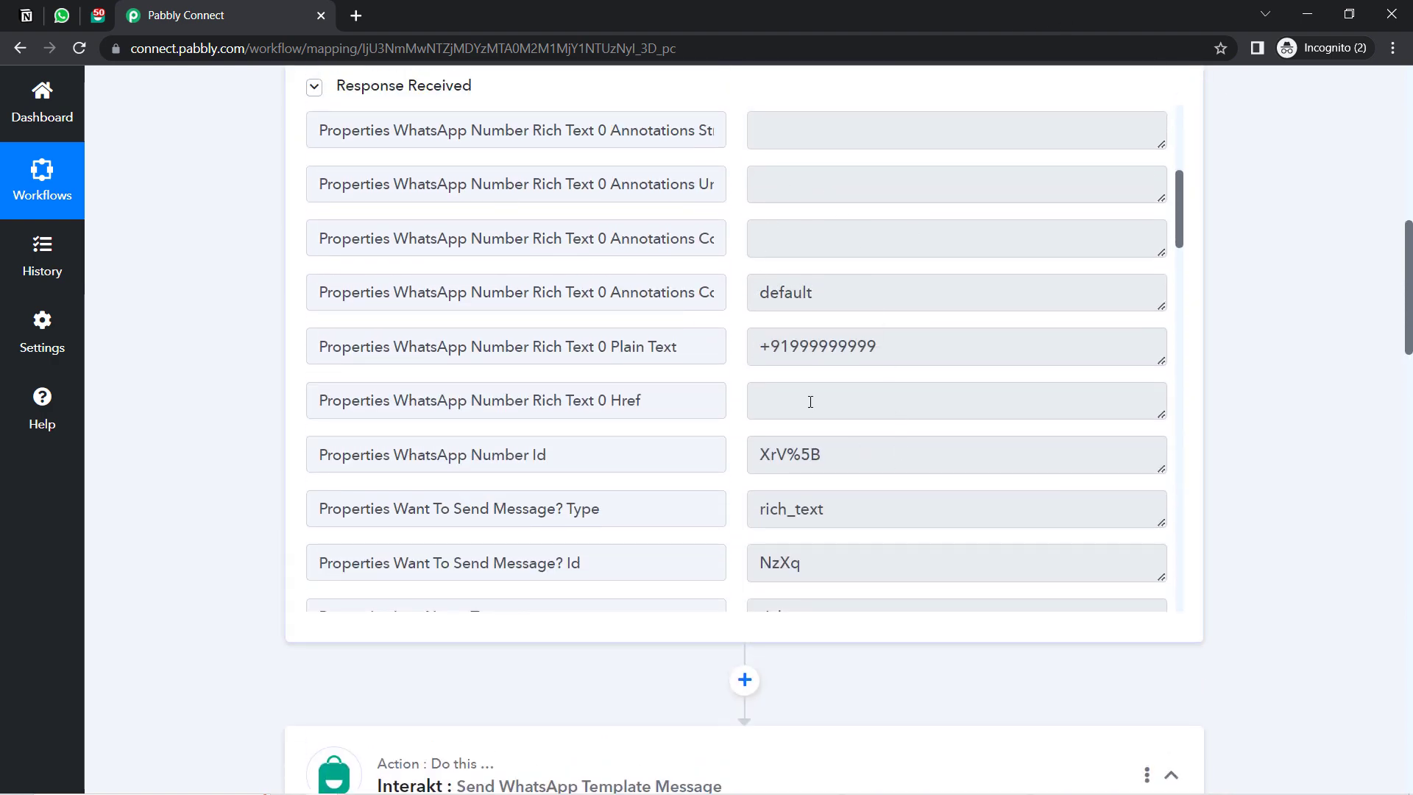
{"action": "left_click_drag", "start_coordinate": [1409, 289], "coordinate": [1403, 509]}
{"action": "left_click", "coordinate": [318, 200]}
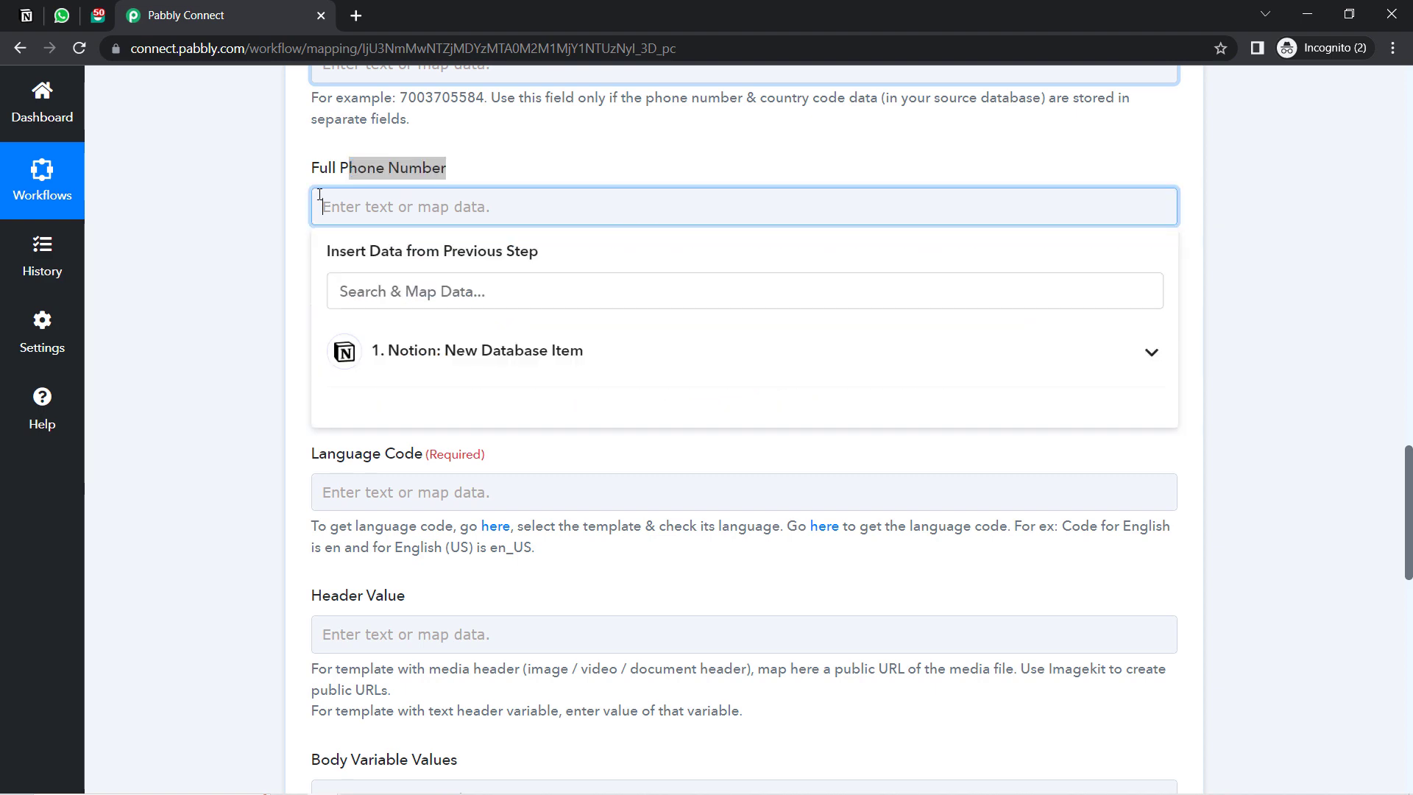
{"action": "left_click", "coordinate": [452, 372]}
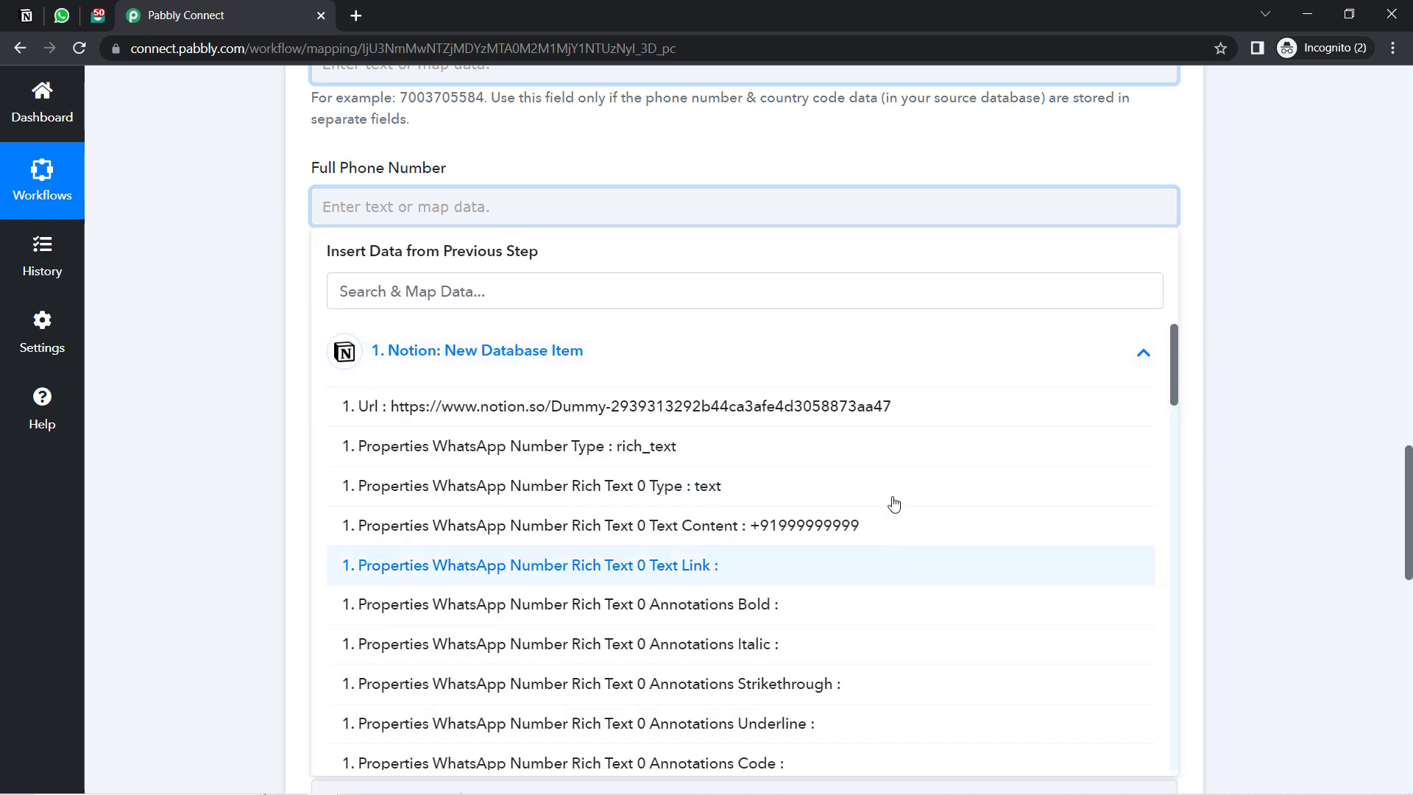
{"action": "left_click", "coordinate": [748, 525]}
{"action": "left_click", "coordinate": [685, 175]}
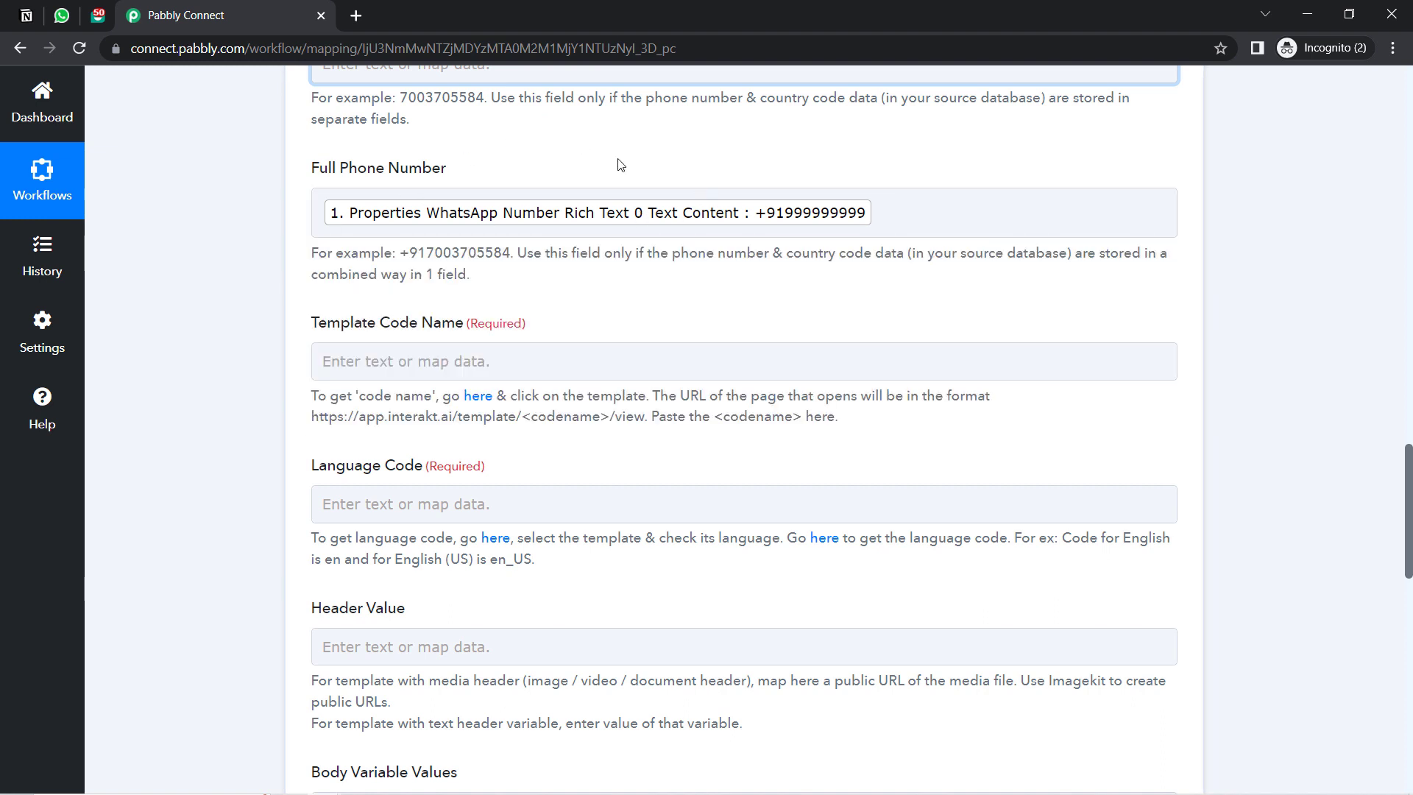
Step: Check the template's code name in its Interakt page URL and set the Template Code Name to travel_offer in the Pabbly Connect action
{"action": "left_click_drag", "start_coordinate": [1408, 502], "coordinate": [1408, 518]}
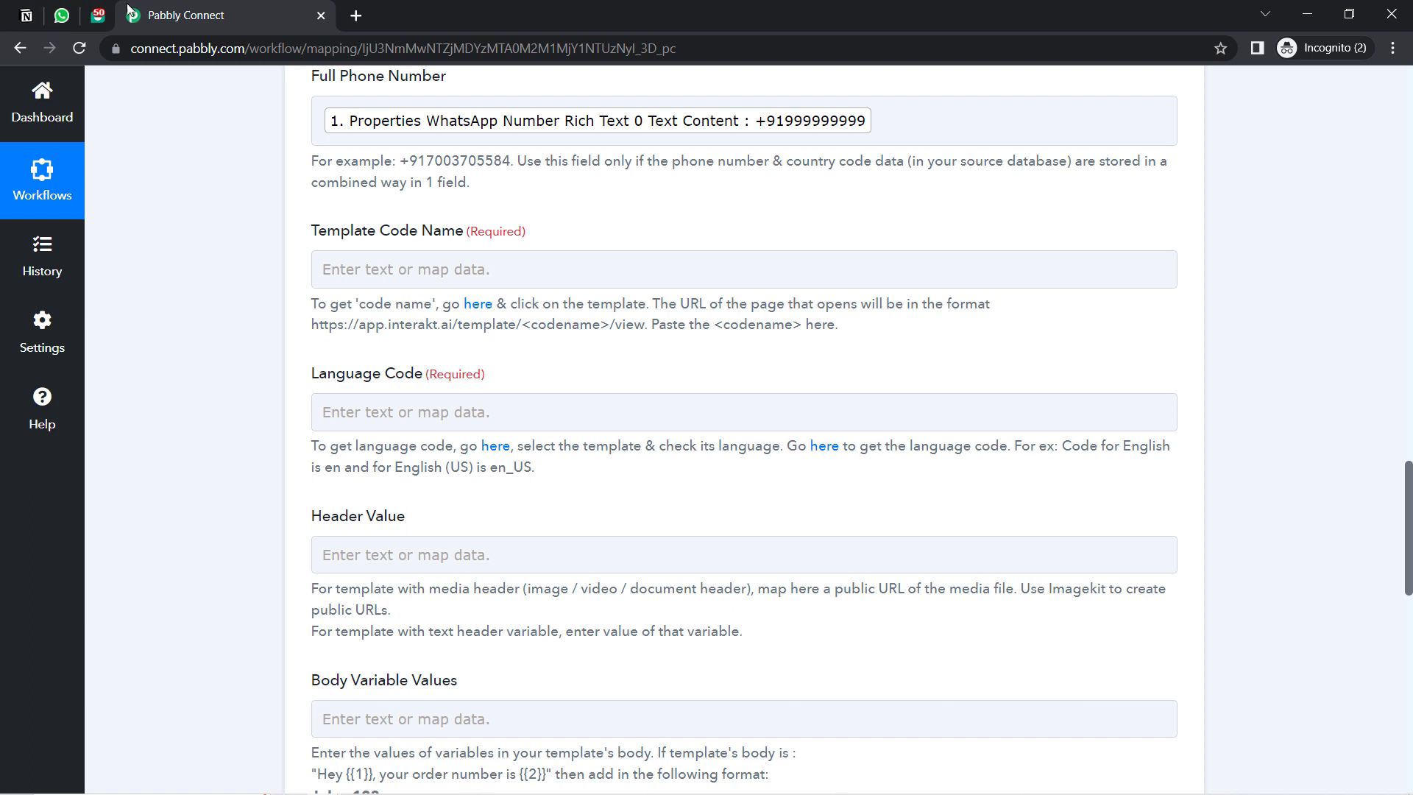
{"action": "left_click", "coordinate": [98, 14]}
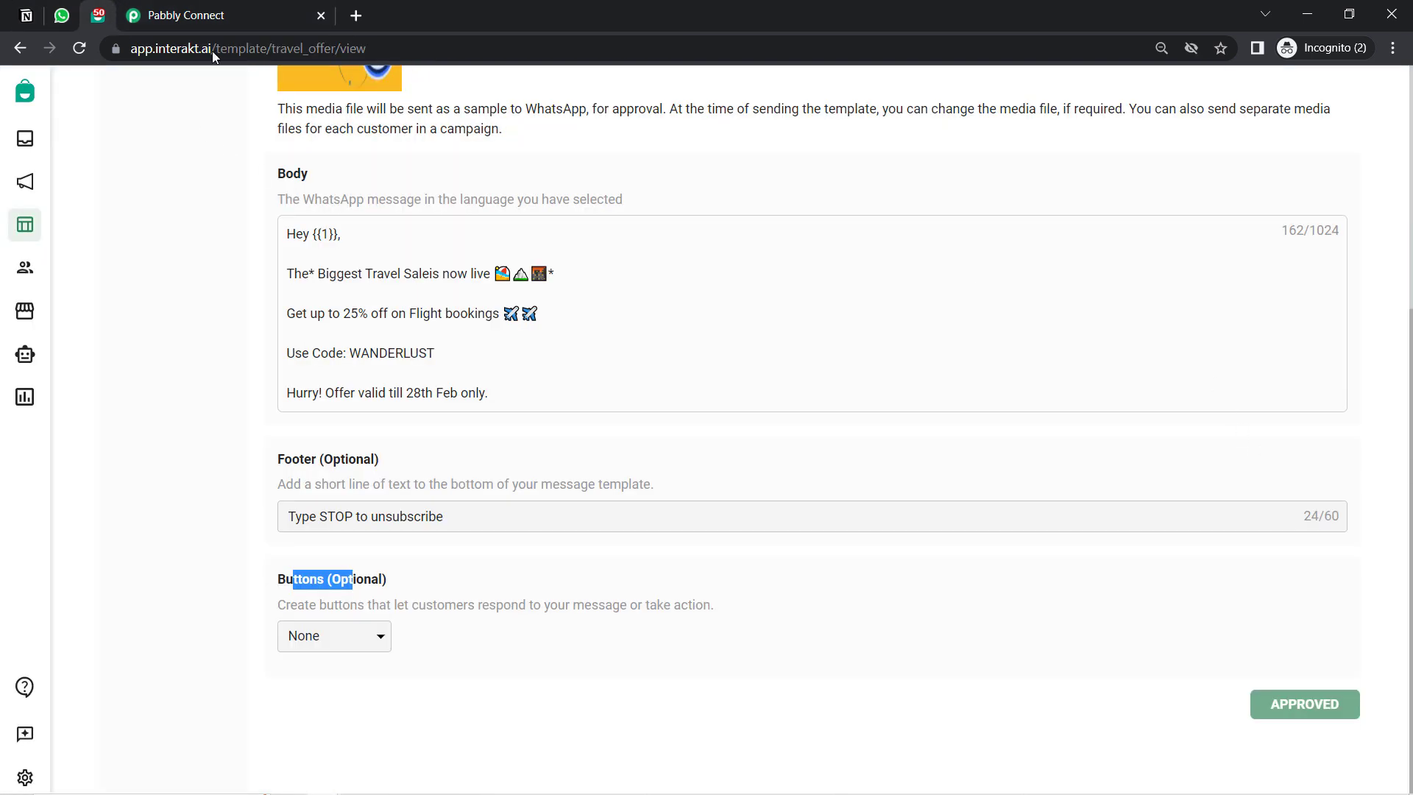
{"action": "left_click_drag", "start_coordinate": [274, 49], "coordinate": [365, 49]}
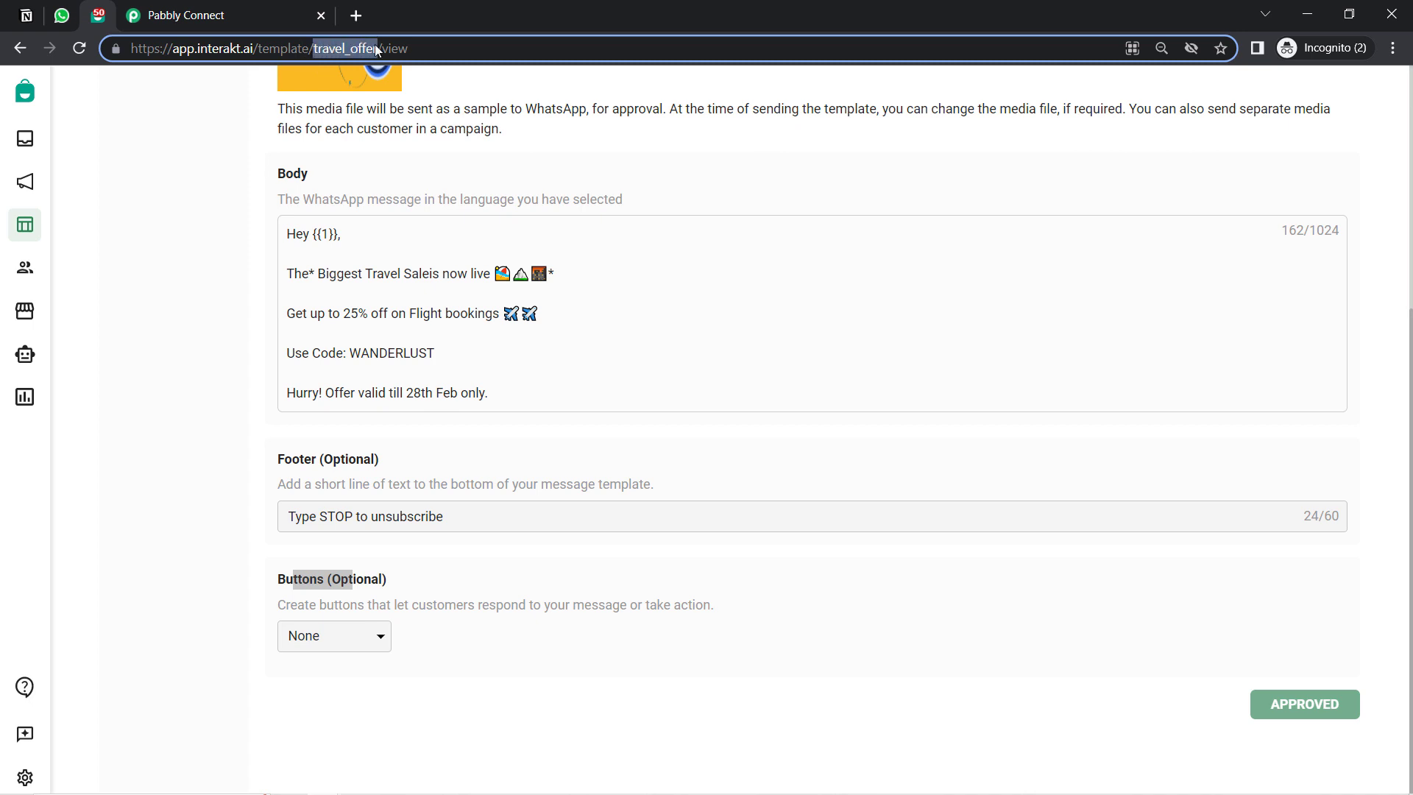
{"action": "left_click", "coordinate": [204, 292]}
{"action": "scroll", "coordinate": [202, 296], "scroll_direction": "up", "scroll_amount": 5}
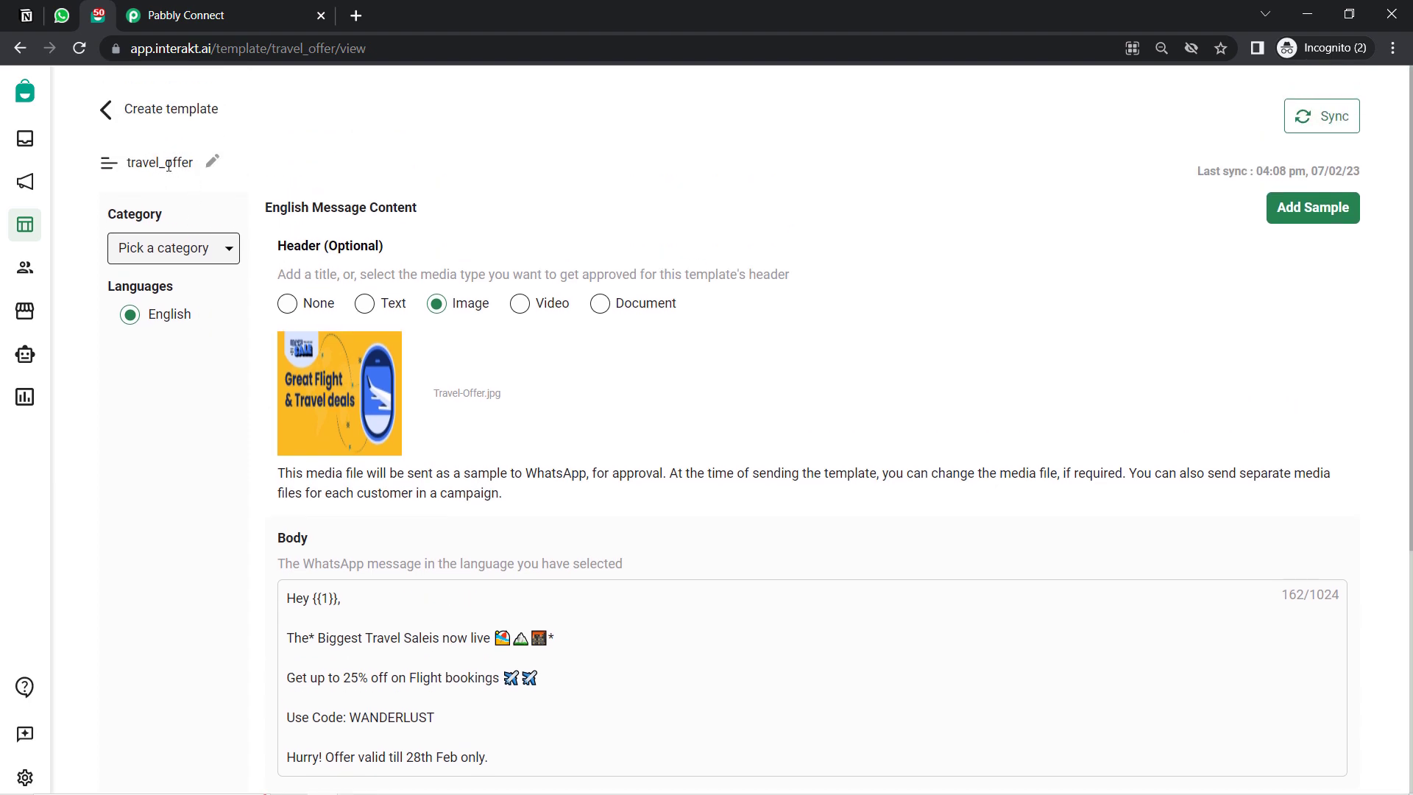
{"action": "left_click", "coordinate": [173, 15]}
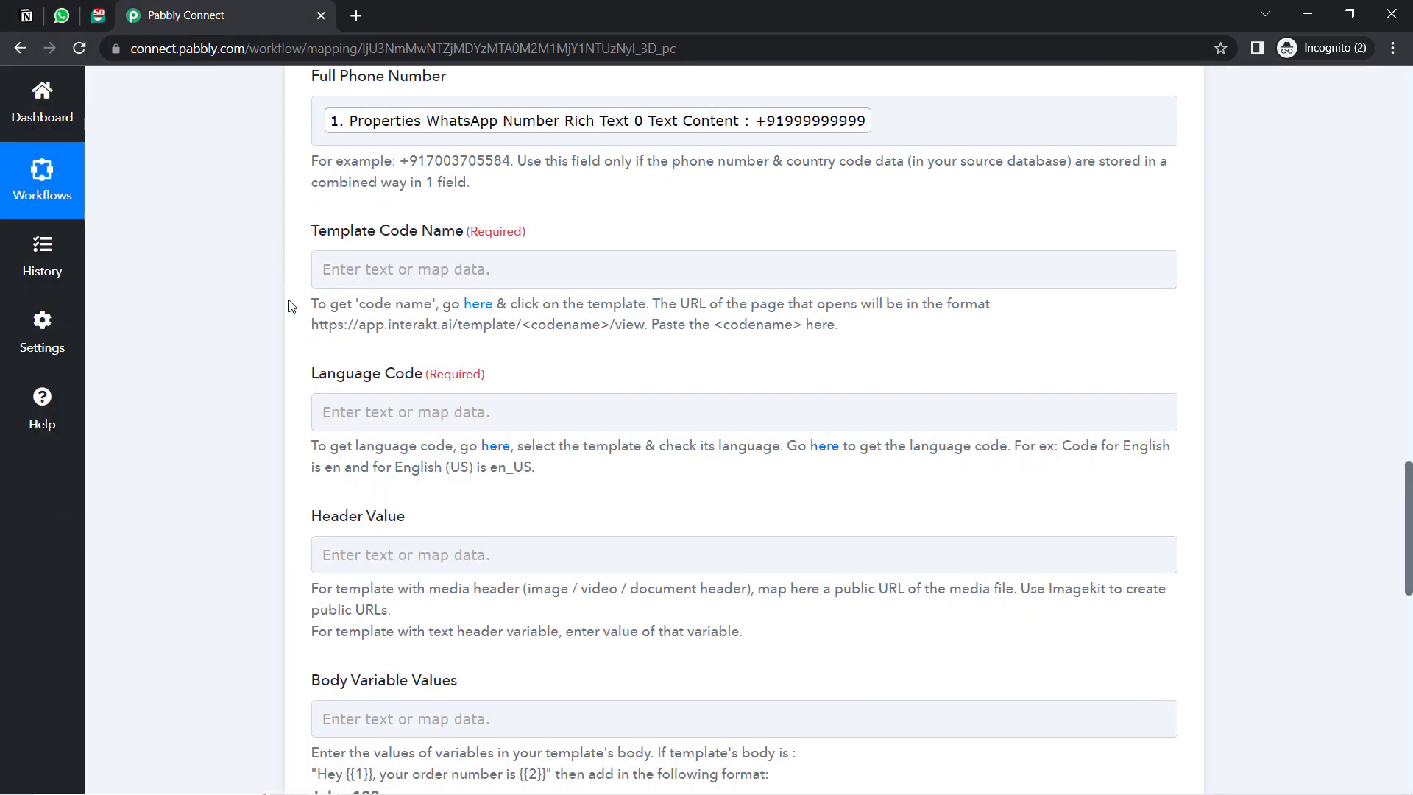
{"action": "left_click", "coordinate": [361, 273]}
{"action": "type", "text": "travel_offer"}
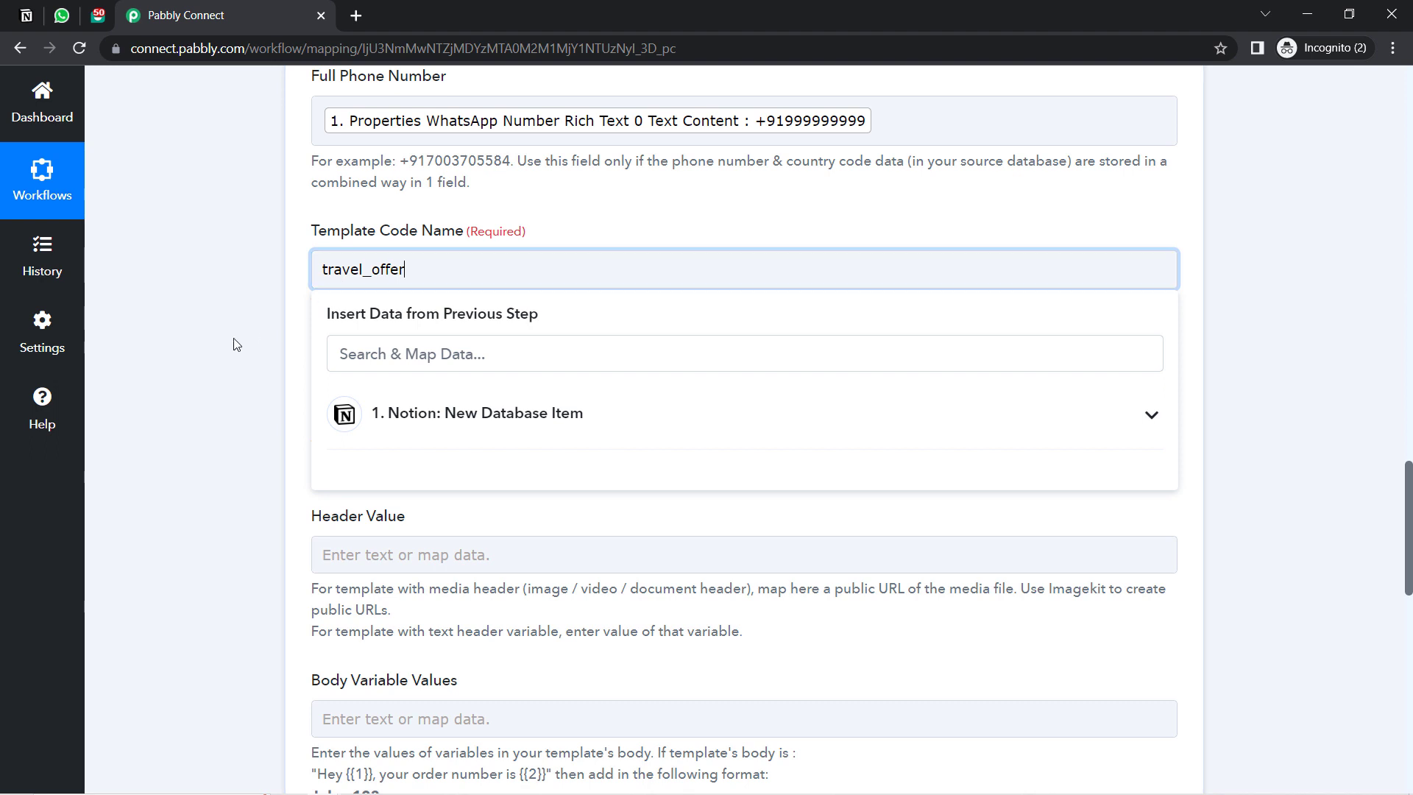
{"action": "left_click", "coordinate": [318, 302]}
{"action": "left_click_drag", "start_coordinate": [317, 301], "coordinate": [799, 324]}
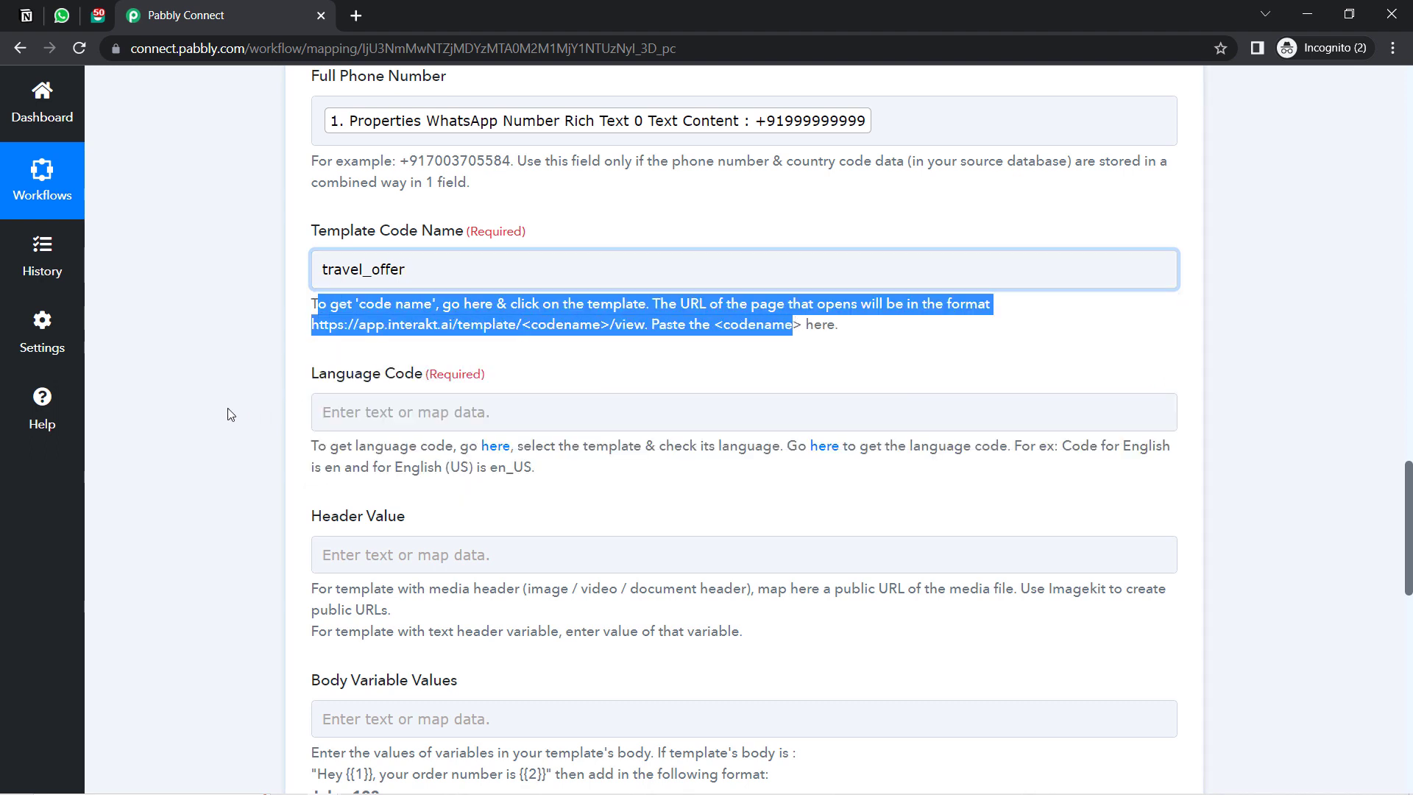
Step: Check the template's language in Interakt against the language code hint and set the Language Code to en
{"action": "left_click", "coordinate": [355, 385]}
{"action": "left_click_drag", "start_coordinate": [336, 377], "coordinate": [422, 376]}
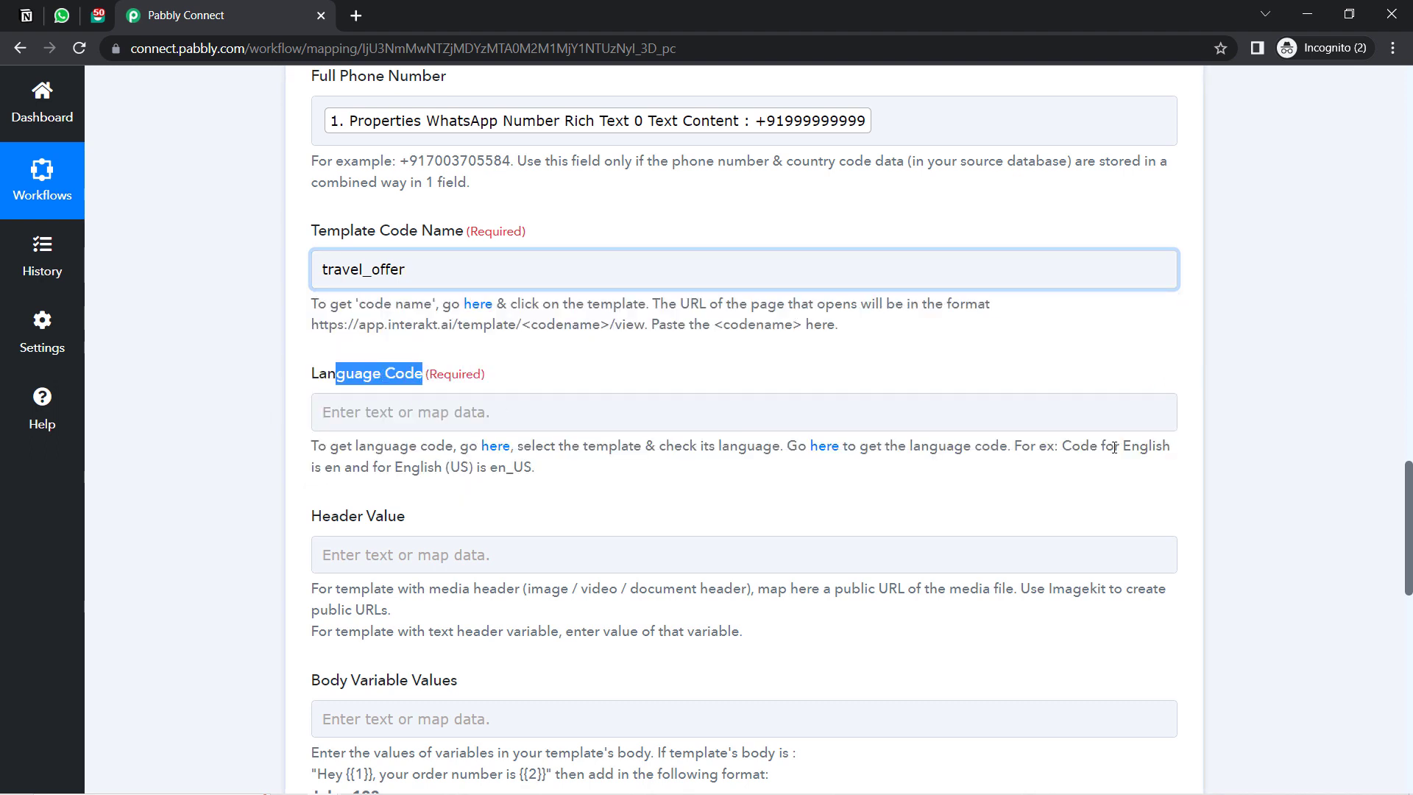
{"action": "left_click_drag", "start_coordinate": [1062, 447], "coordinate": [535, 468]}
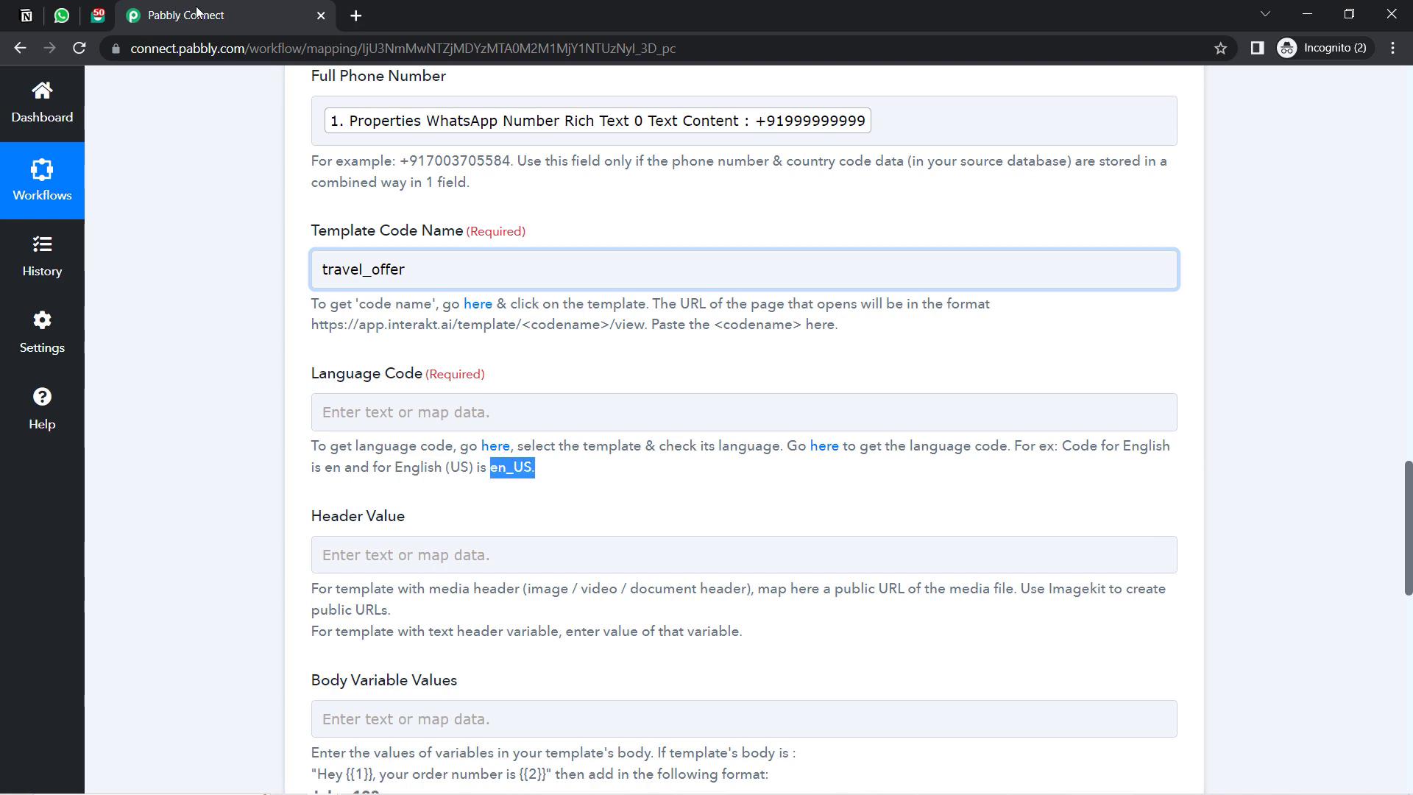
{"action": "left_click", "coordinate": [101, 15]}
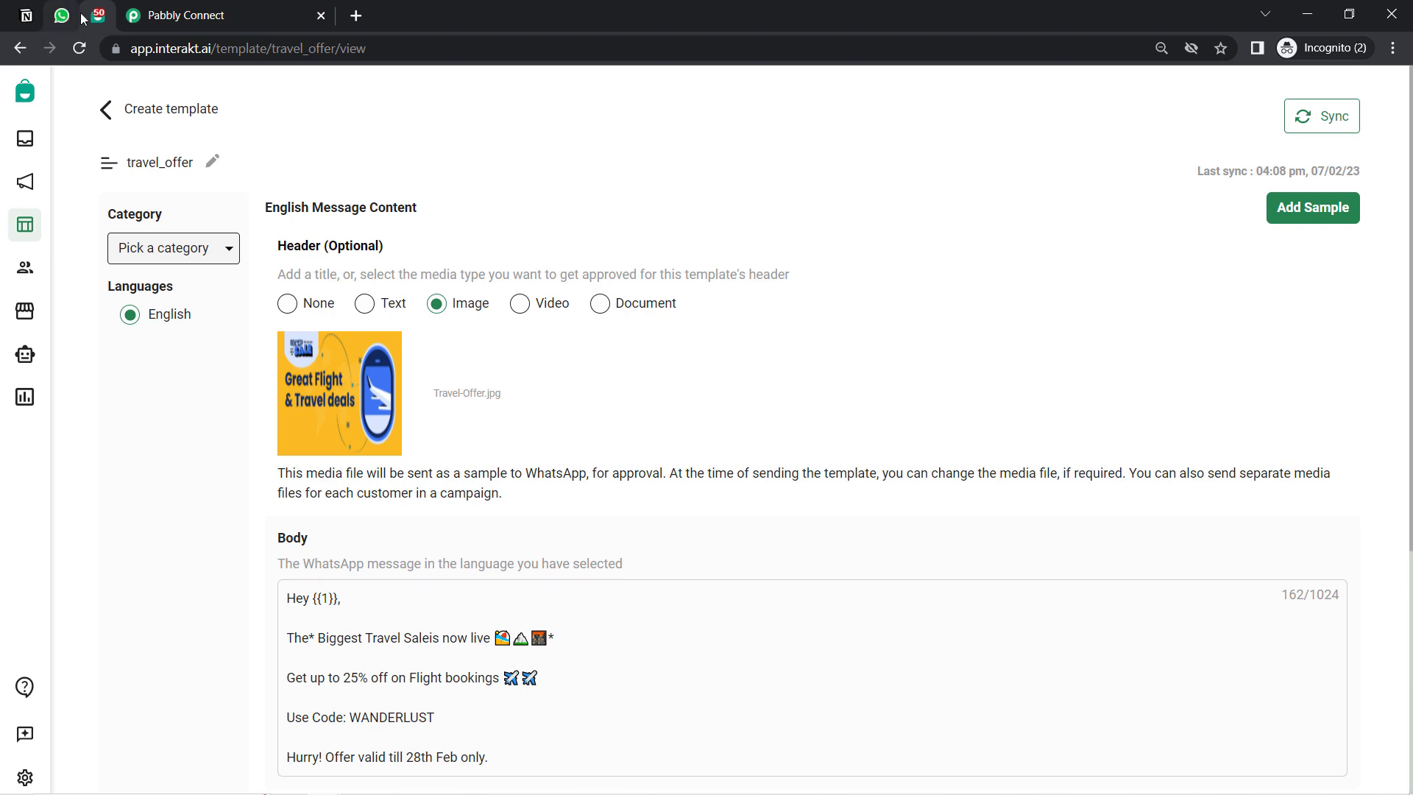
{"action": "left_click", "coordinate": [184, 15]}
{"action": "left_click", "coordinate": [348, 412]}
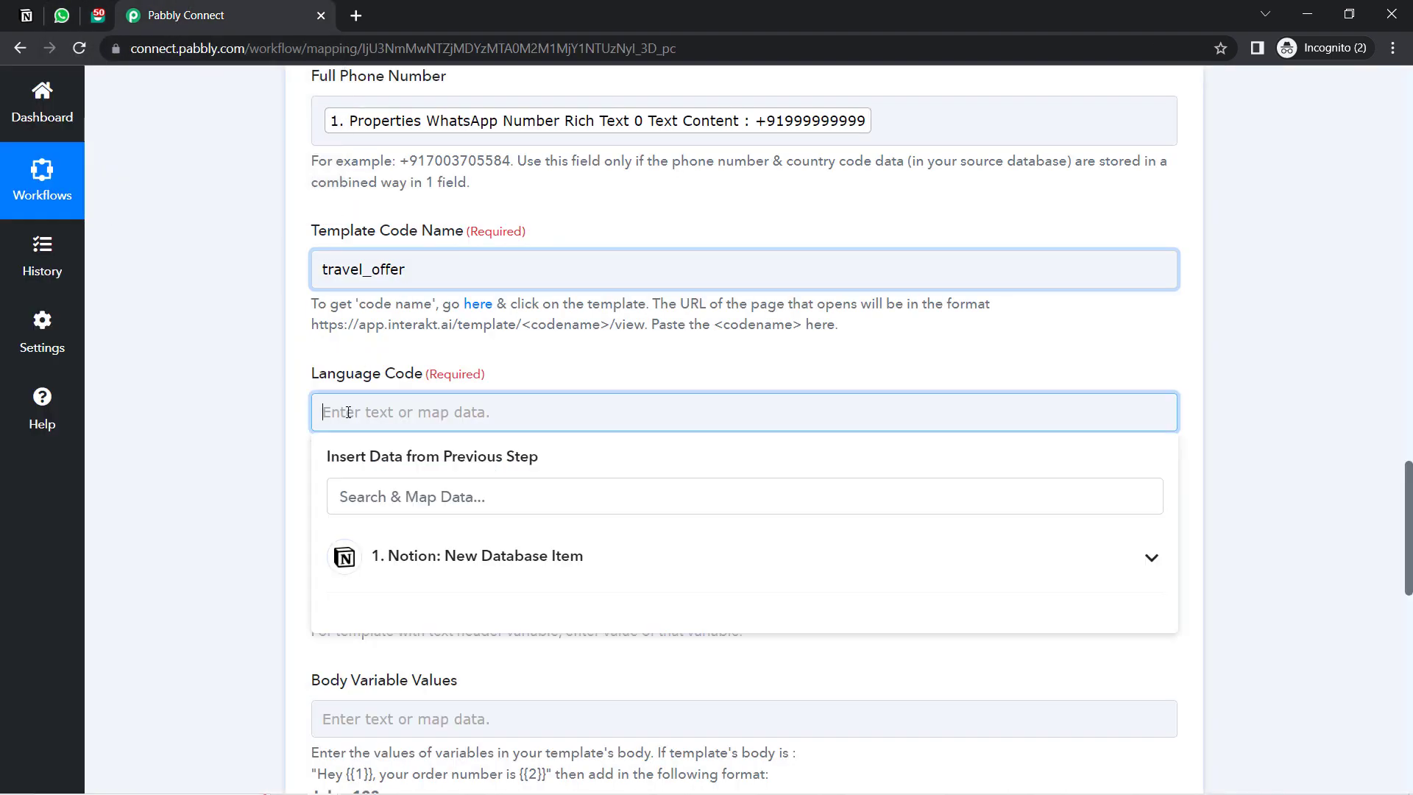
{"action": "type", "text": "en"}
{"action": "left_click", "coordinate": [250, 466]}
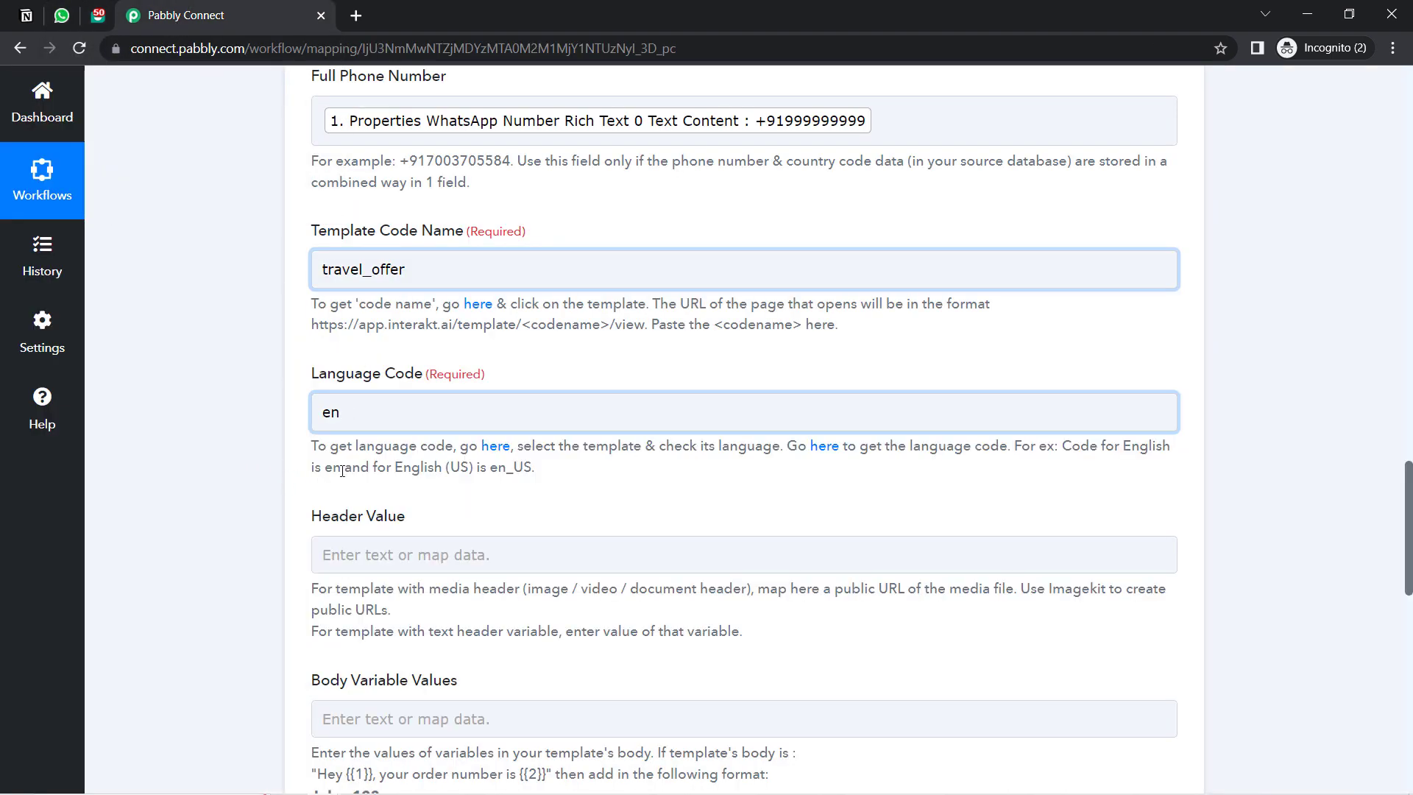
Step: Copy the public URL of the Travel-Brochure.png image from the other open window and preview it in a new browser tab
{"action": "scroll", "coordinate": [272, 515], "scroll_direction": "down", "scroll_amount": 4}
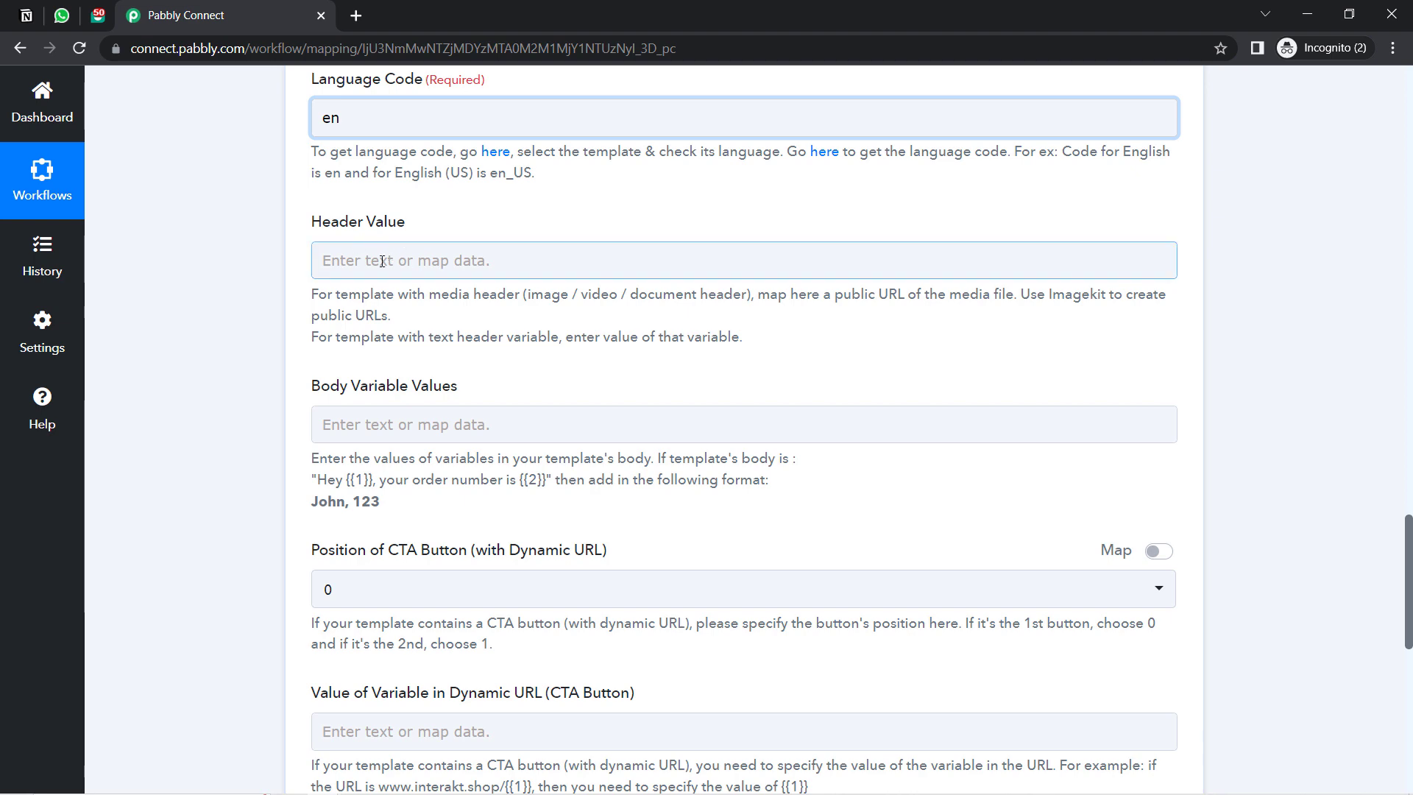
{"action": "scroll", "coordinate": [1394, 515], "scroll_direction": "up", "scroll_amount": 4}
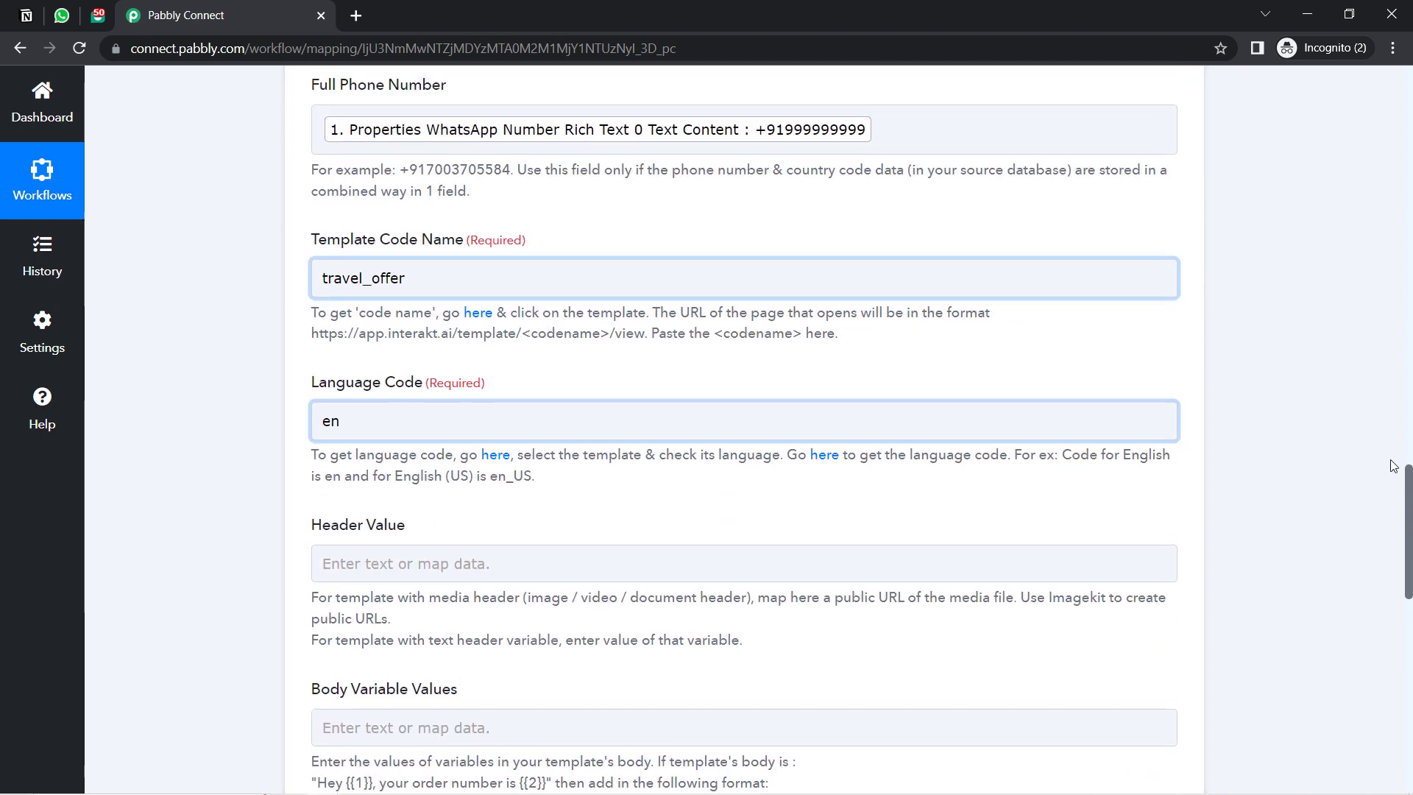
{"action": "scroll", "coordinate": [1387, 479], "scroll_direction": "down", "scroll_amount": 5}
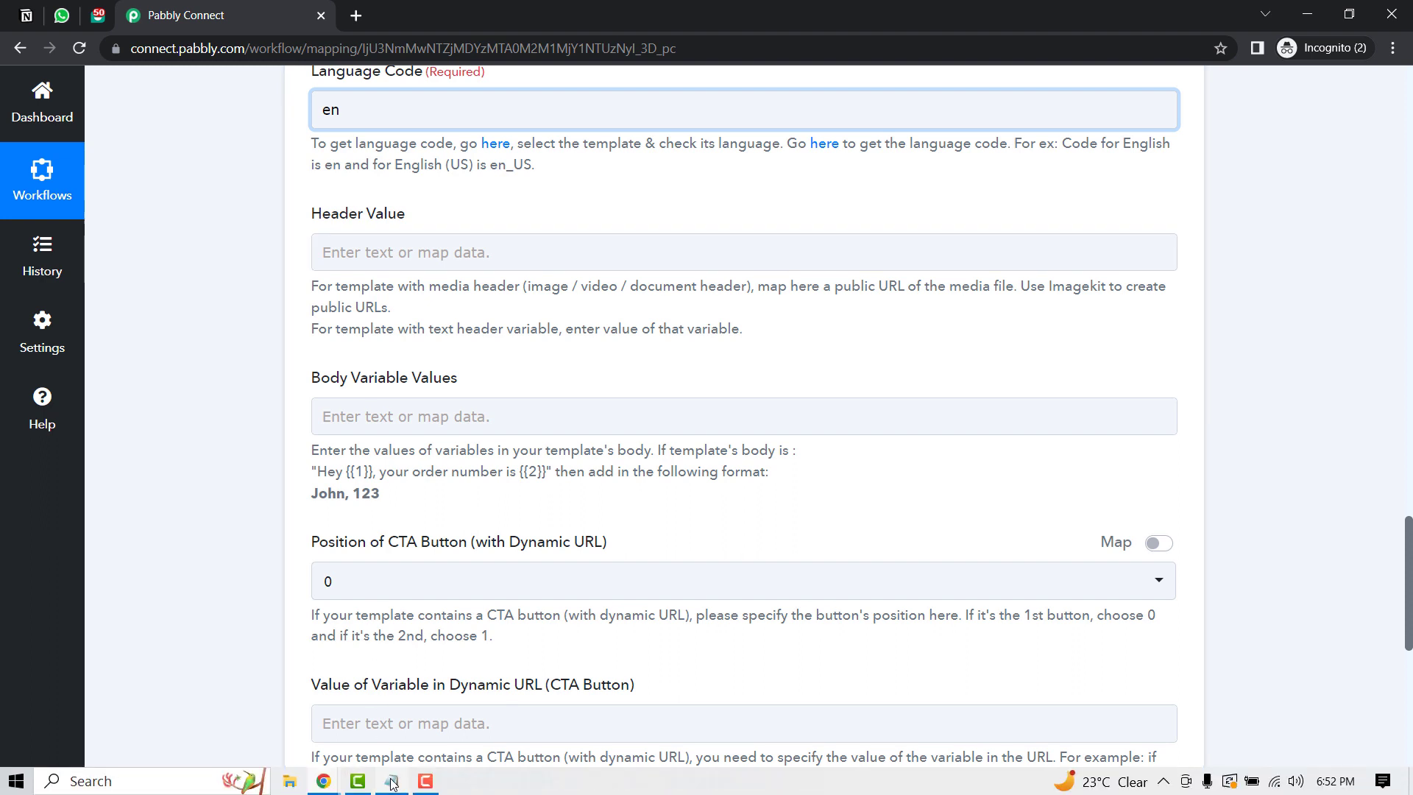
{"action": "left_click", "coordinate": [392, 781]}
{"action": "left_click_drag", "start_coordinate": [437, 280], "coordinate": [281, 223]}
{"action": "key", "text": "ctrl+c"}
{"action": "left_click", "coordinate": [369, 3]}
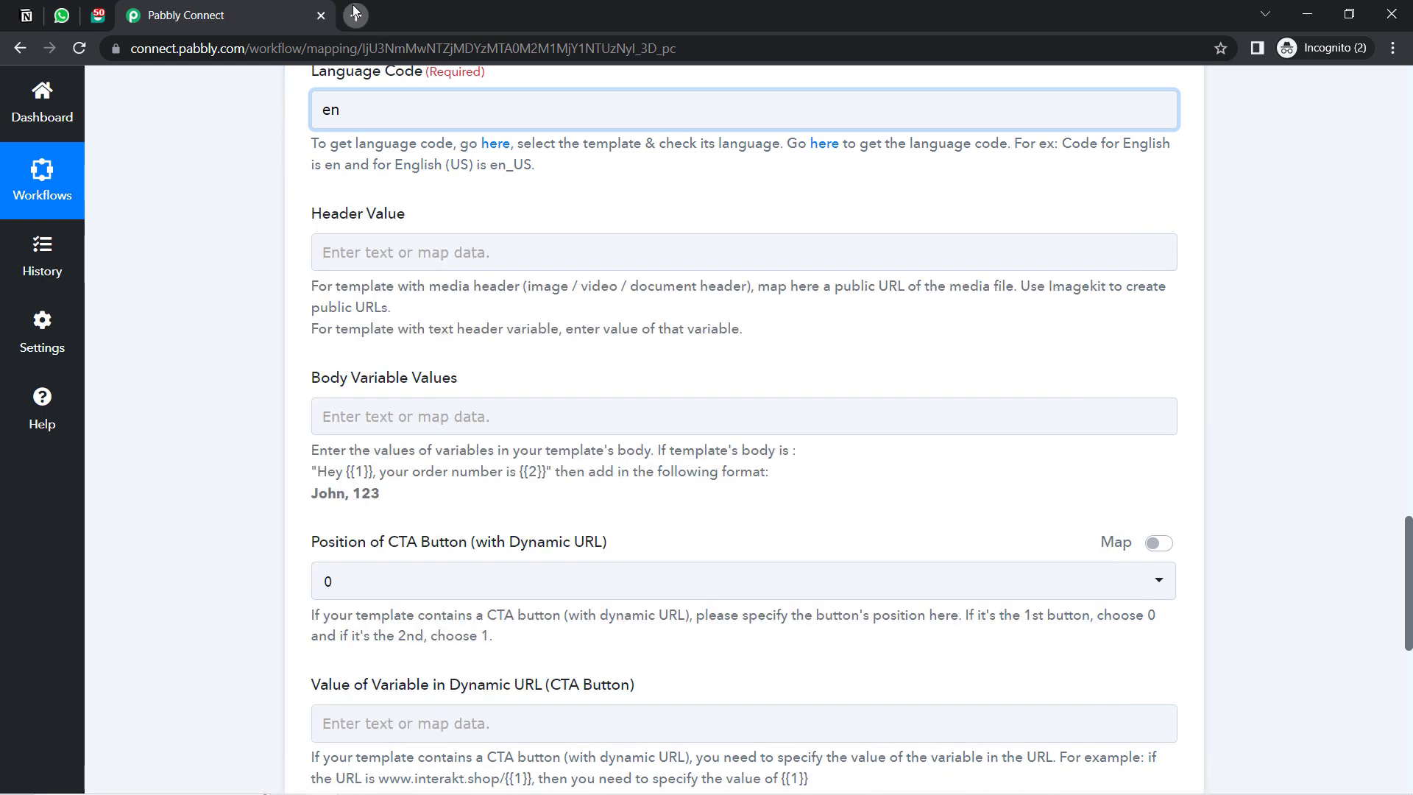
{"action": "key", "text": "ctrl+t"}
{"action": "key", "text": "ctrl+v"}
{"action": "key", "text": "Return"}
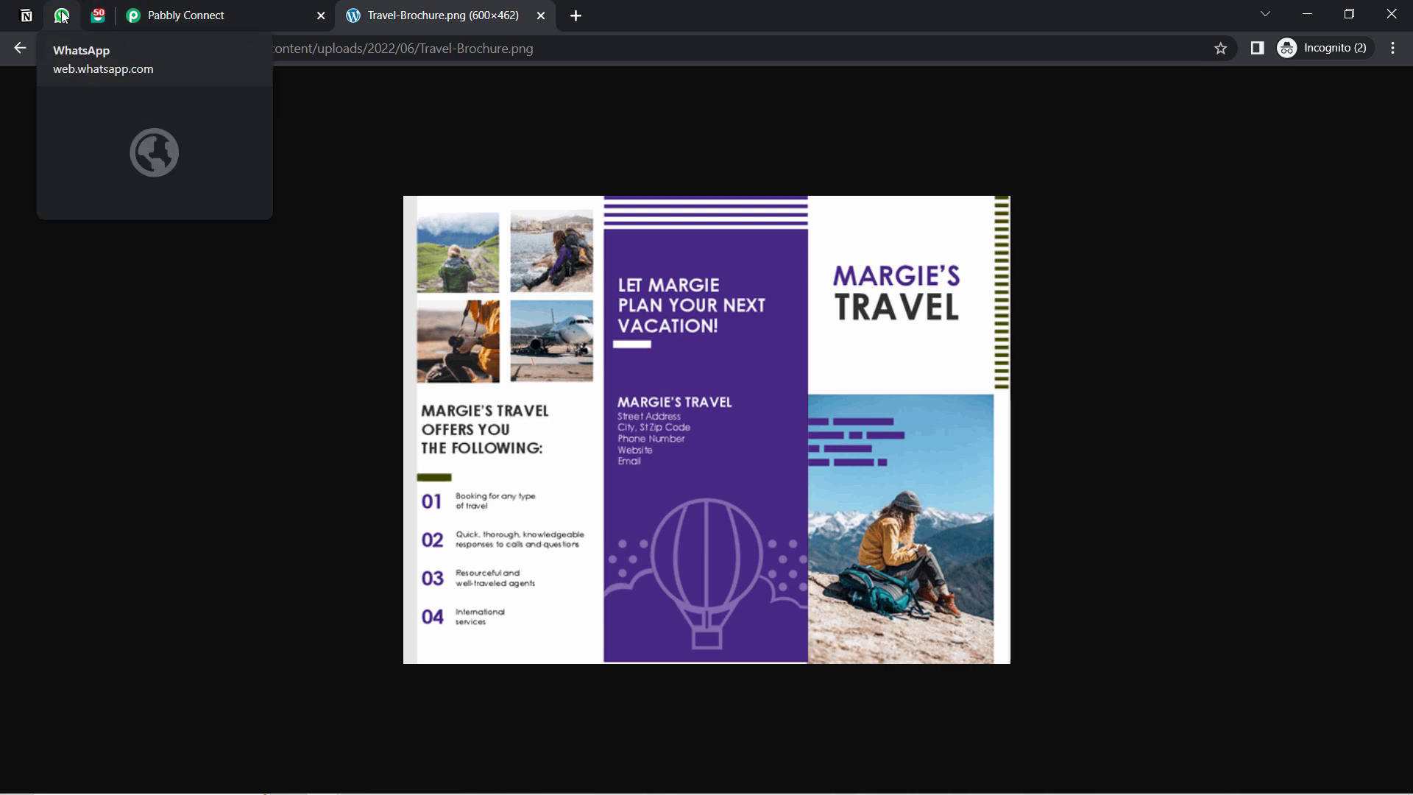
{"action": "left_click", "coordinate": [137, 27]}
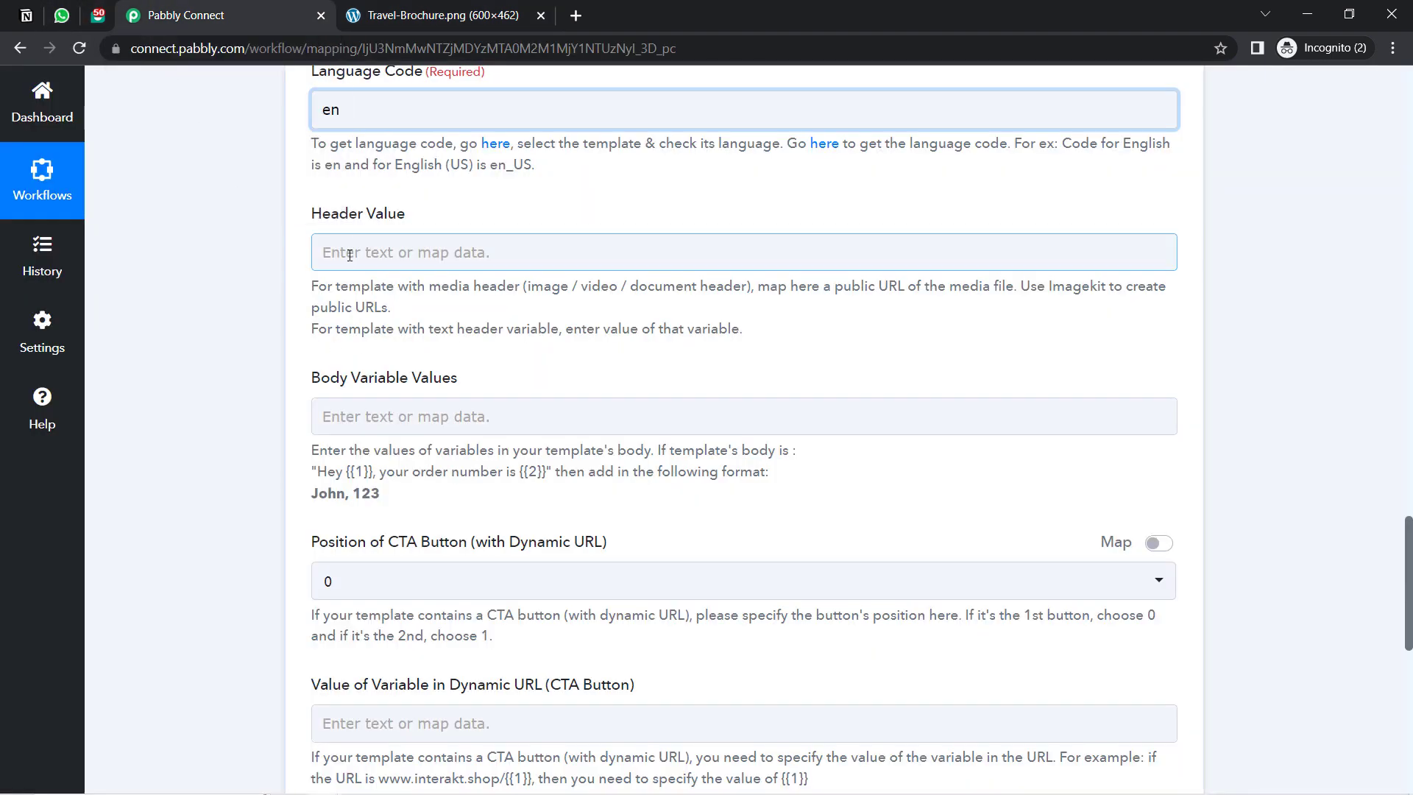
{"action": "left_click", "coordinate": [390, 252]}
{"action": "key", "text": "ctrl+v"}
{"action": "left_click", "coordinate": [266, 331]}
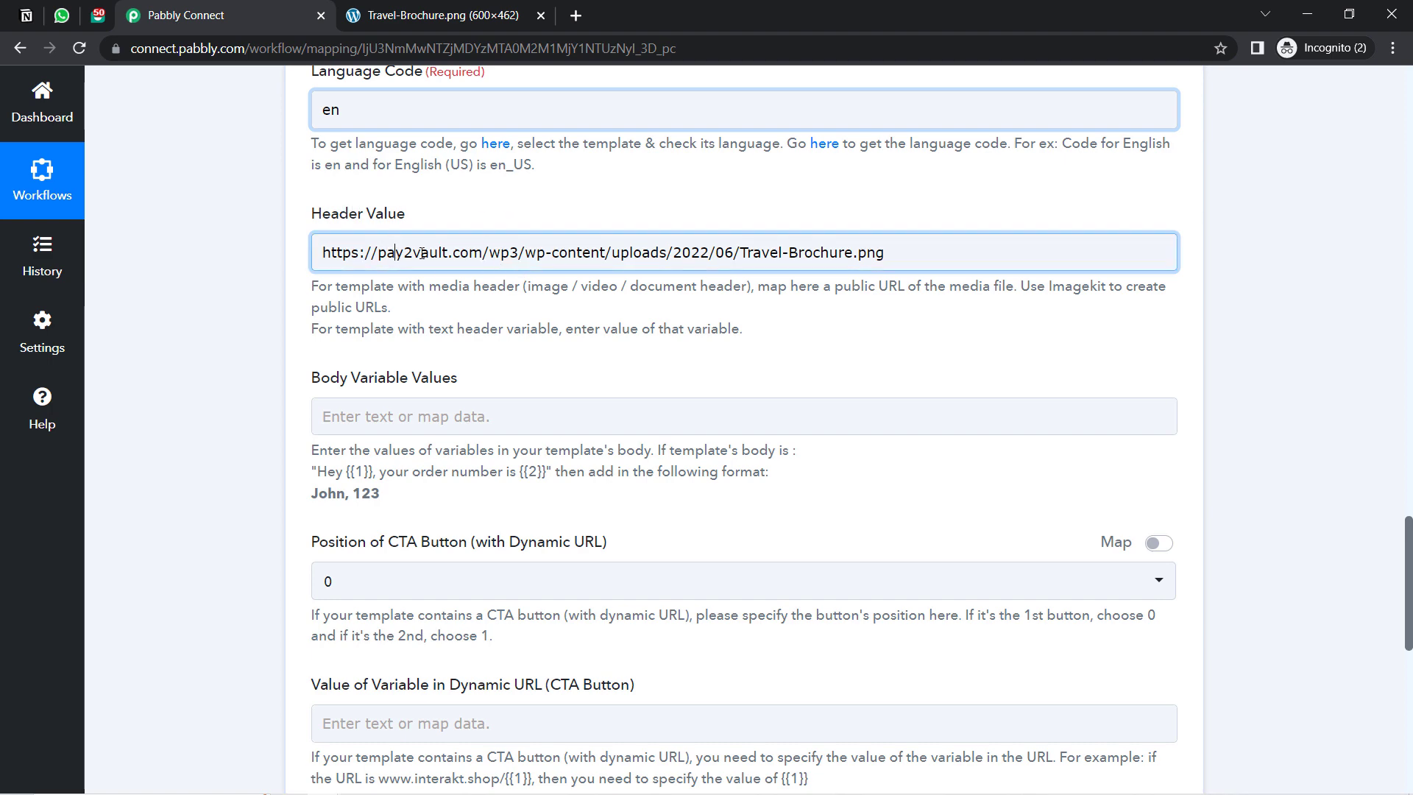
{"action": "left_click_drag", "start_coordinate": [395, 252], "coordinate": [797, 252]}
Step: Read the Body Variable Values instructions and compare the {{1}} variable in Interakt's travel_offer template with the message received in WhatsApp
{"action": "scroll", "coordinate": [797, 253], "scroll_direction": "up", "scroll_amount": 8}
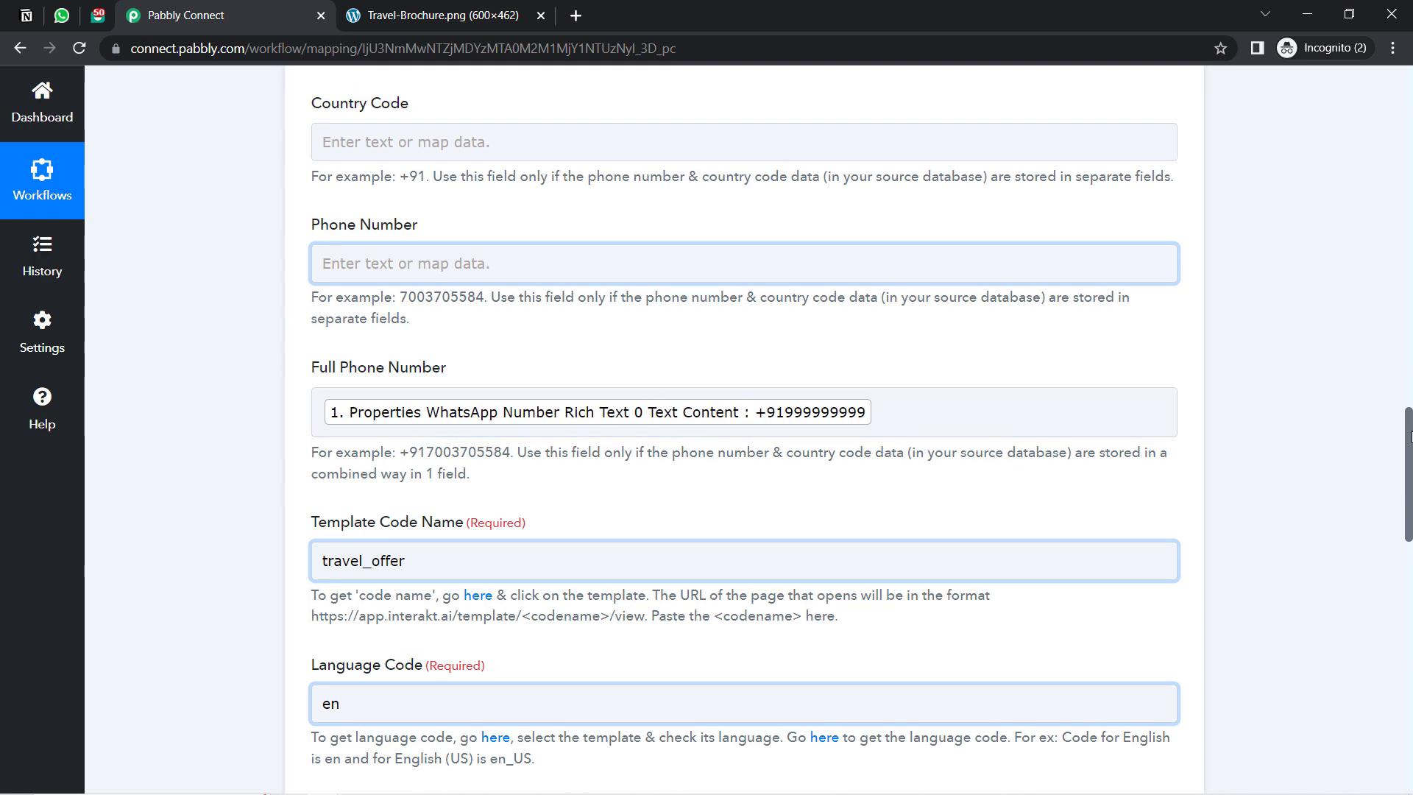
{"action": "left_click_drag", "start_coordinate": [1409, 436], "coordinate": [1406, 568]}
{"action": "left_click", "coordinate": [258, 356]}
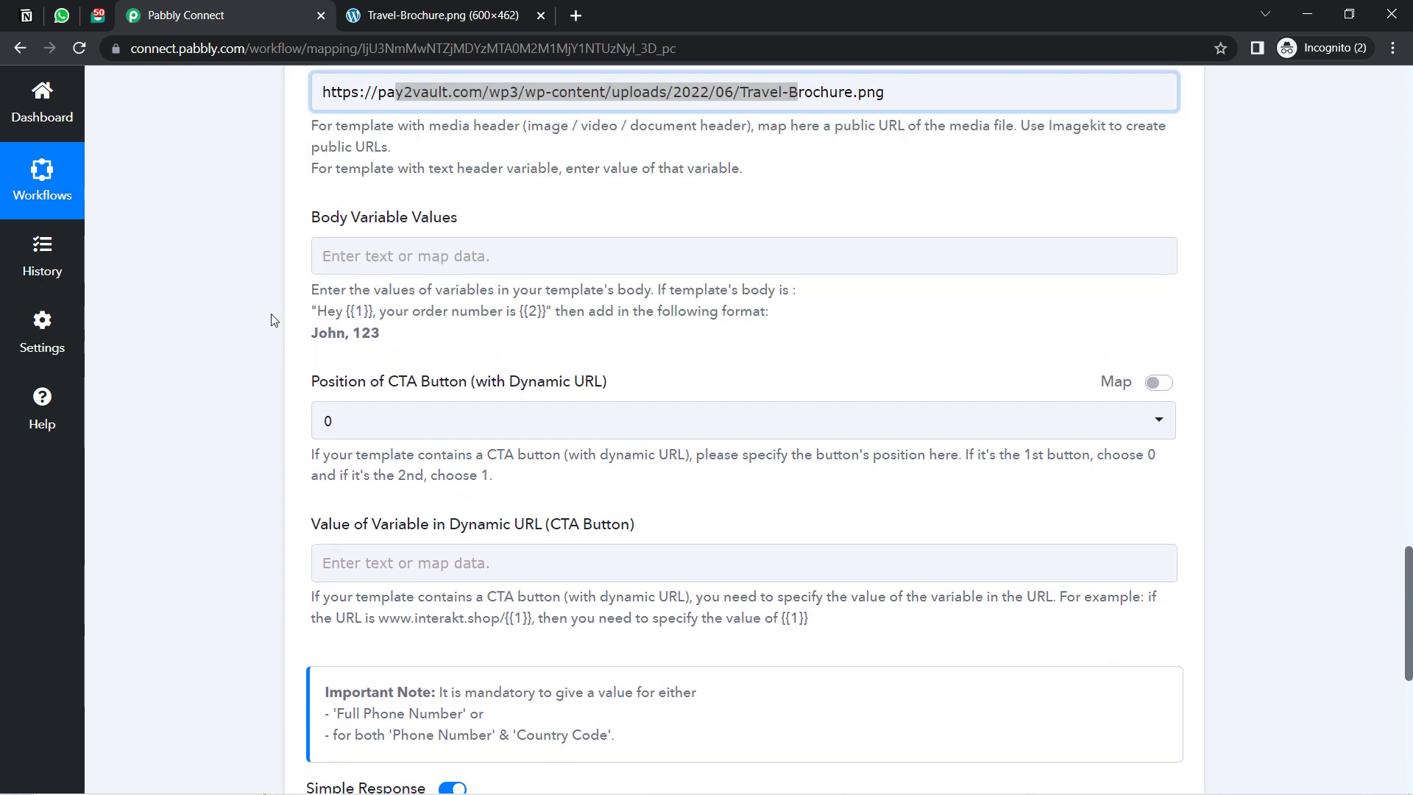
{"action": "left_click_drag", "start_coordinate": [310, 219], "coordinate": [365, 235]}
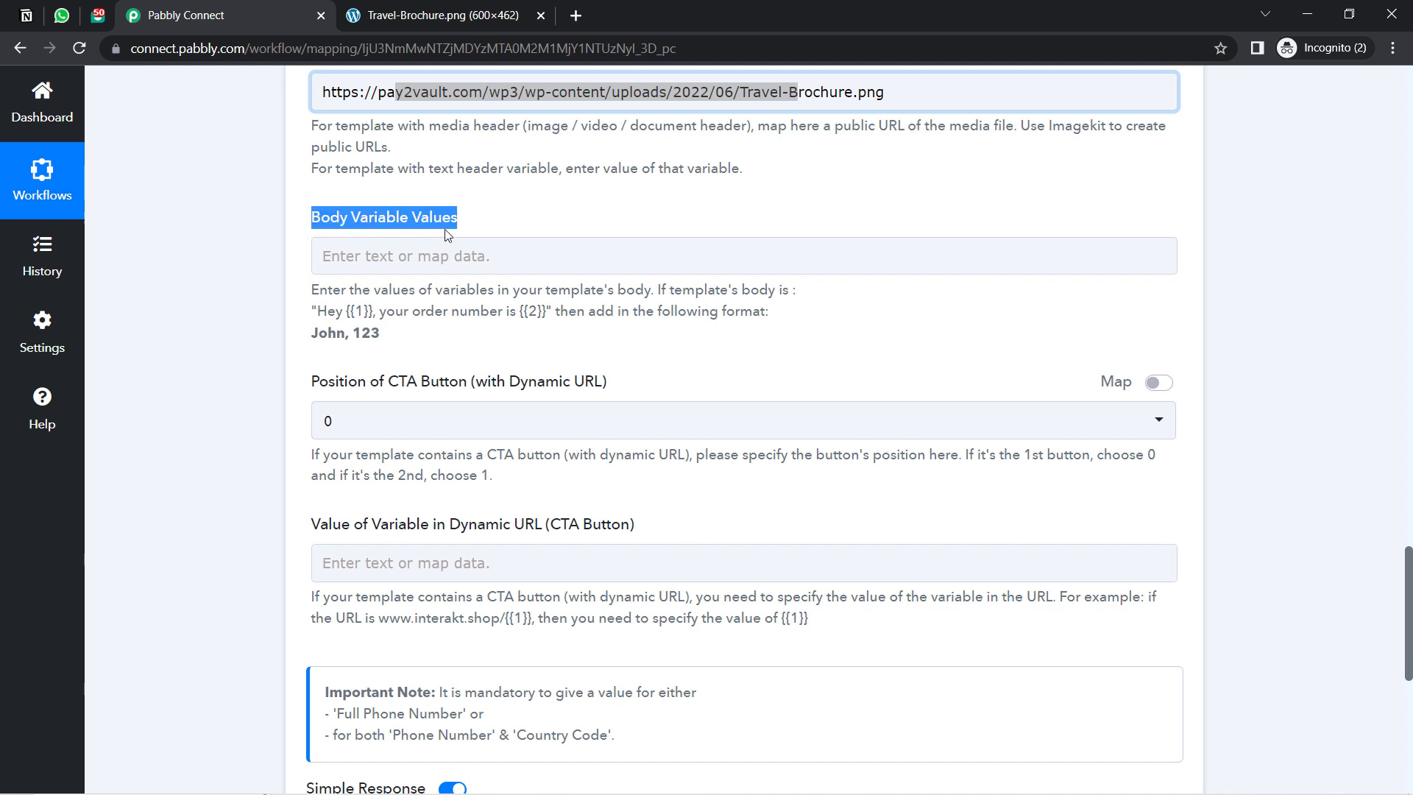
{"action": "left_click_drag", "start_coordinate": [310, 284], "coordinate": [388, 341]}
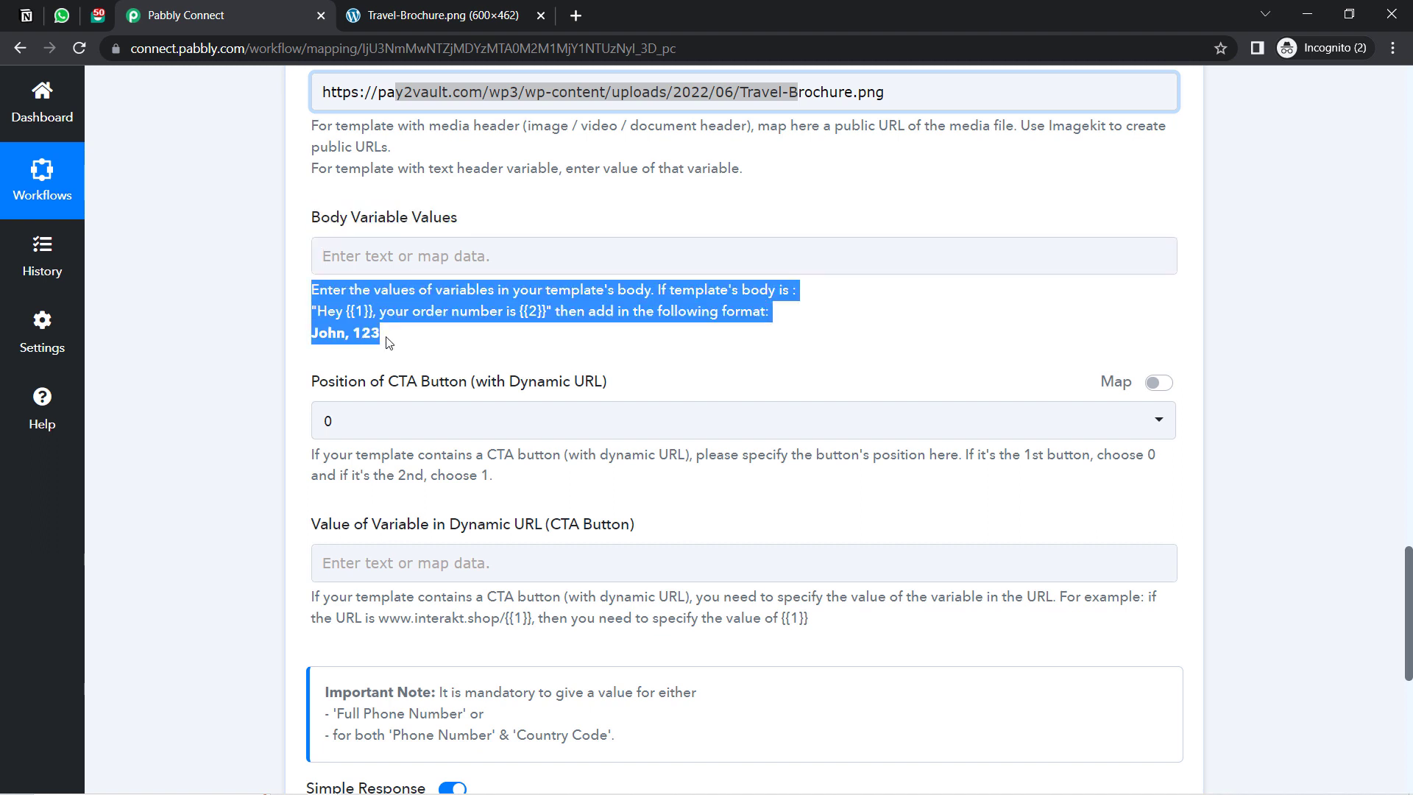
{"action": "left_click", "coordinate": [388, 342]}
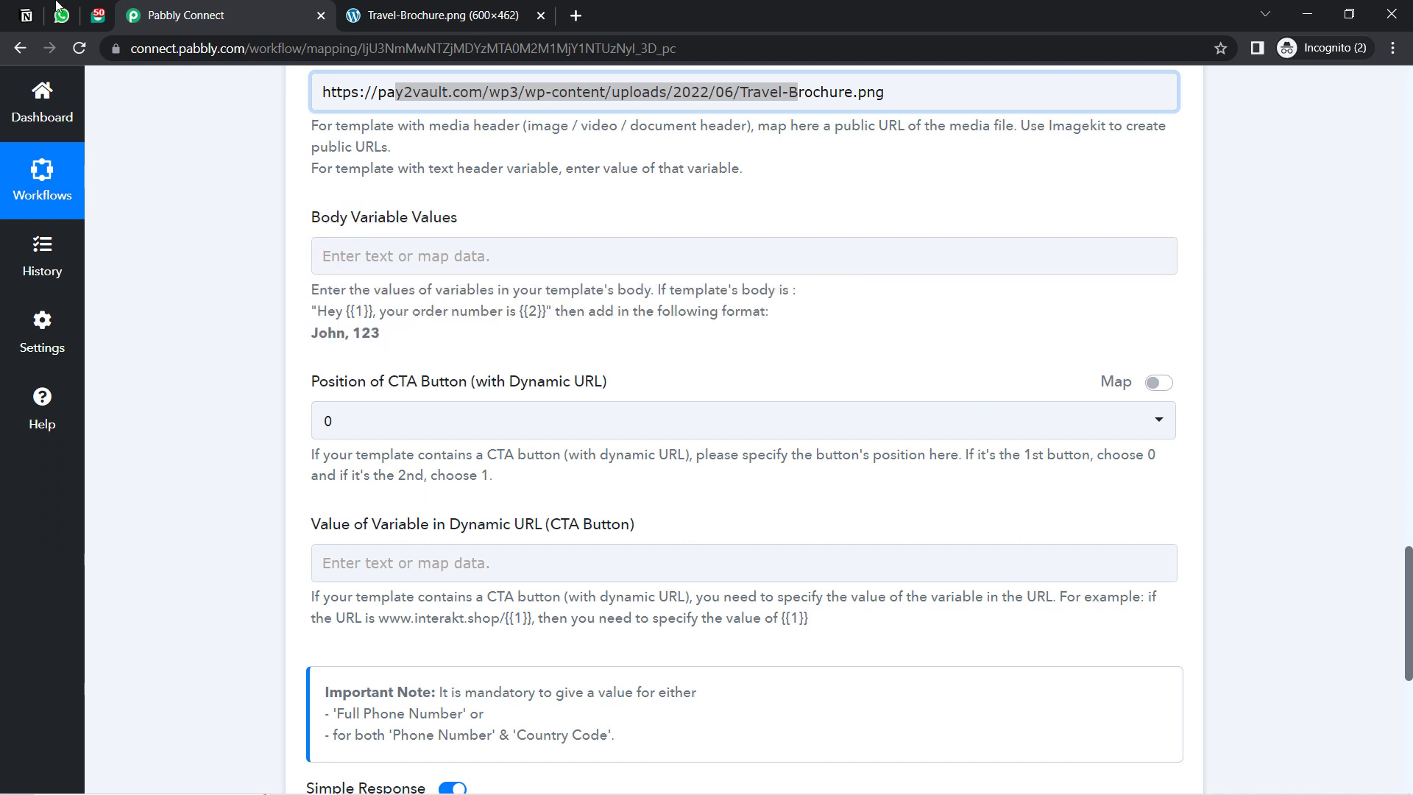
{"action": "left_click", "coordinate": [99, 16]}
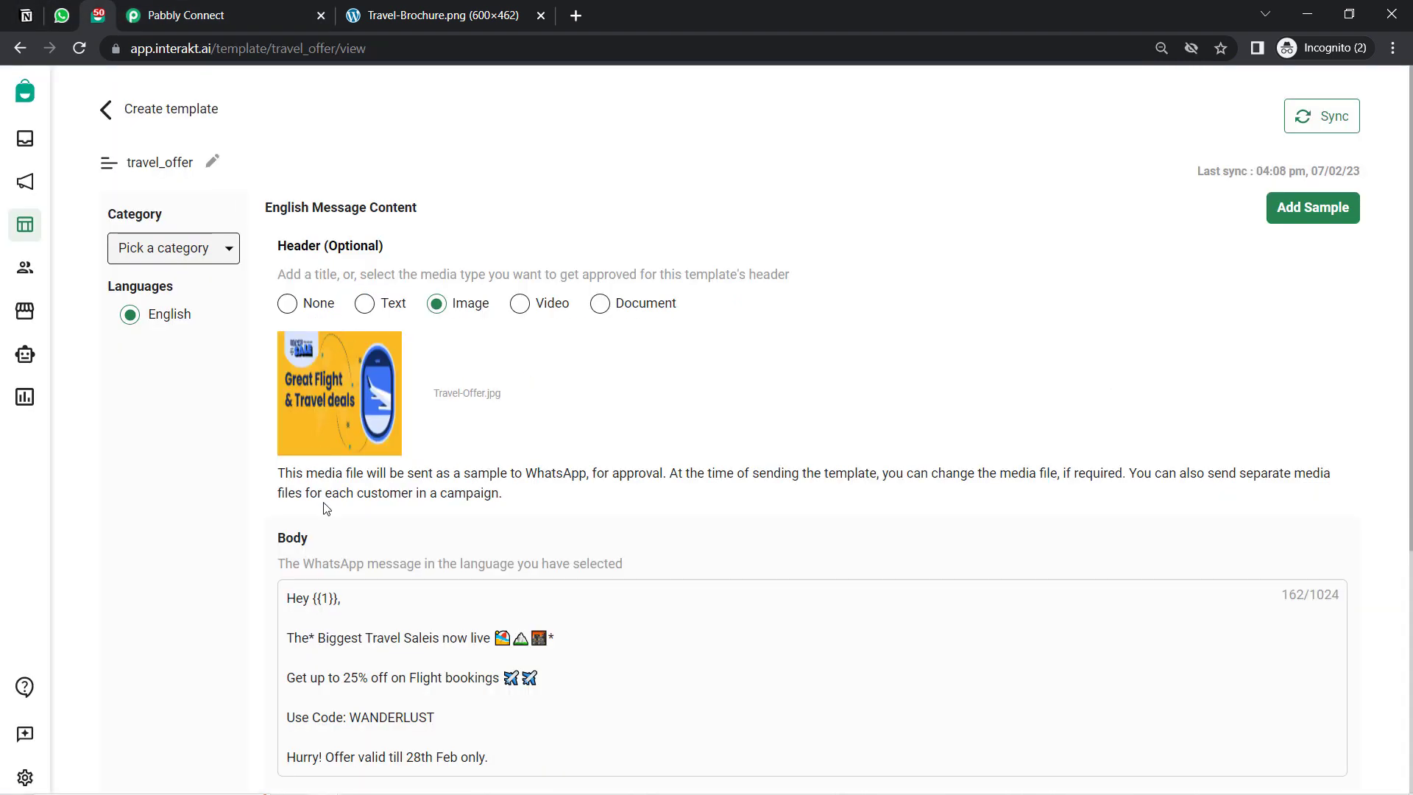
{"action": "left_click_drag", "start_coordinate": [340, 603], "coordinate": [322, 604]}
{"action": "left_click", "coordinate": [61, 16]}
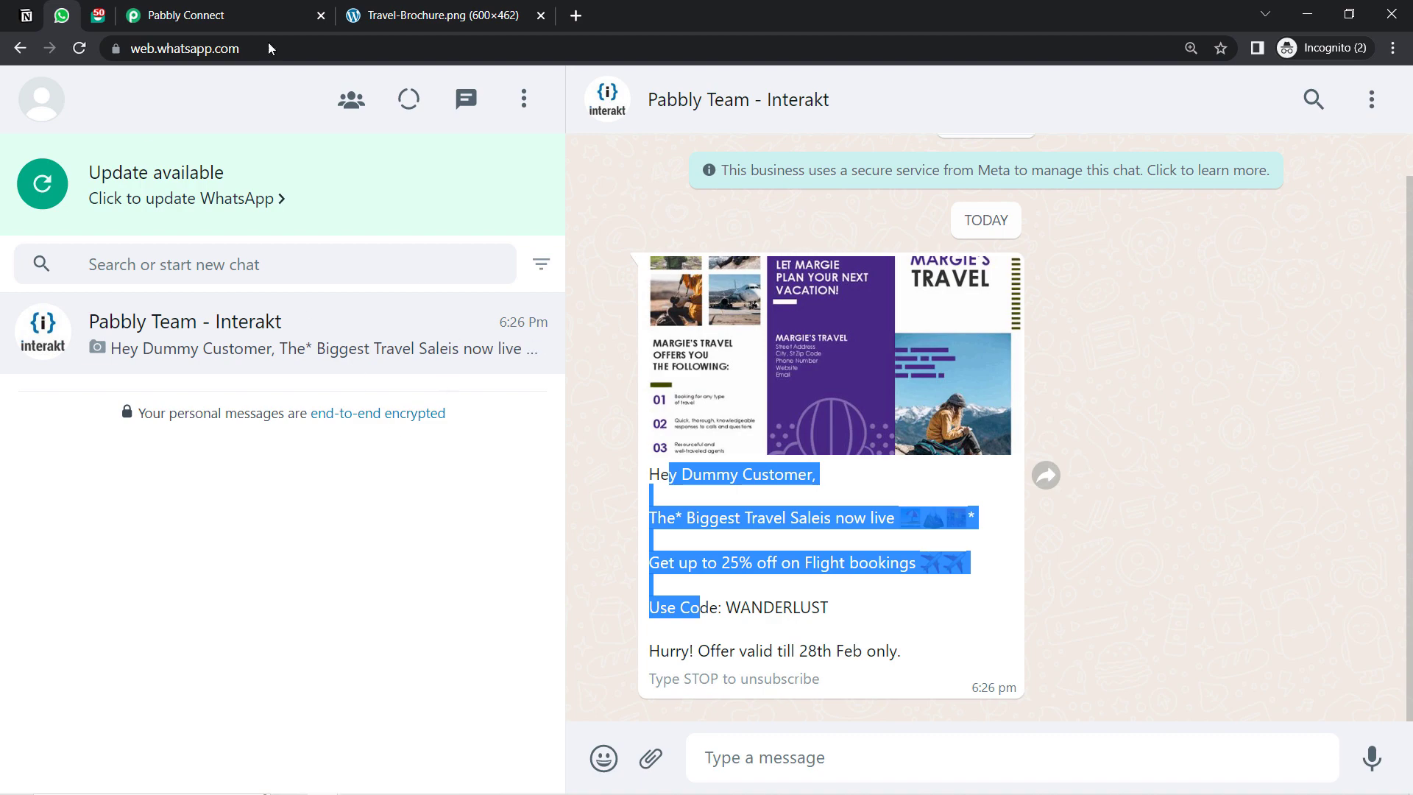
{"action": "left_click", "coordinate": [314, 8]}
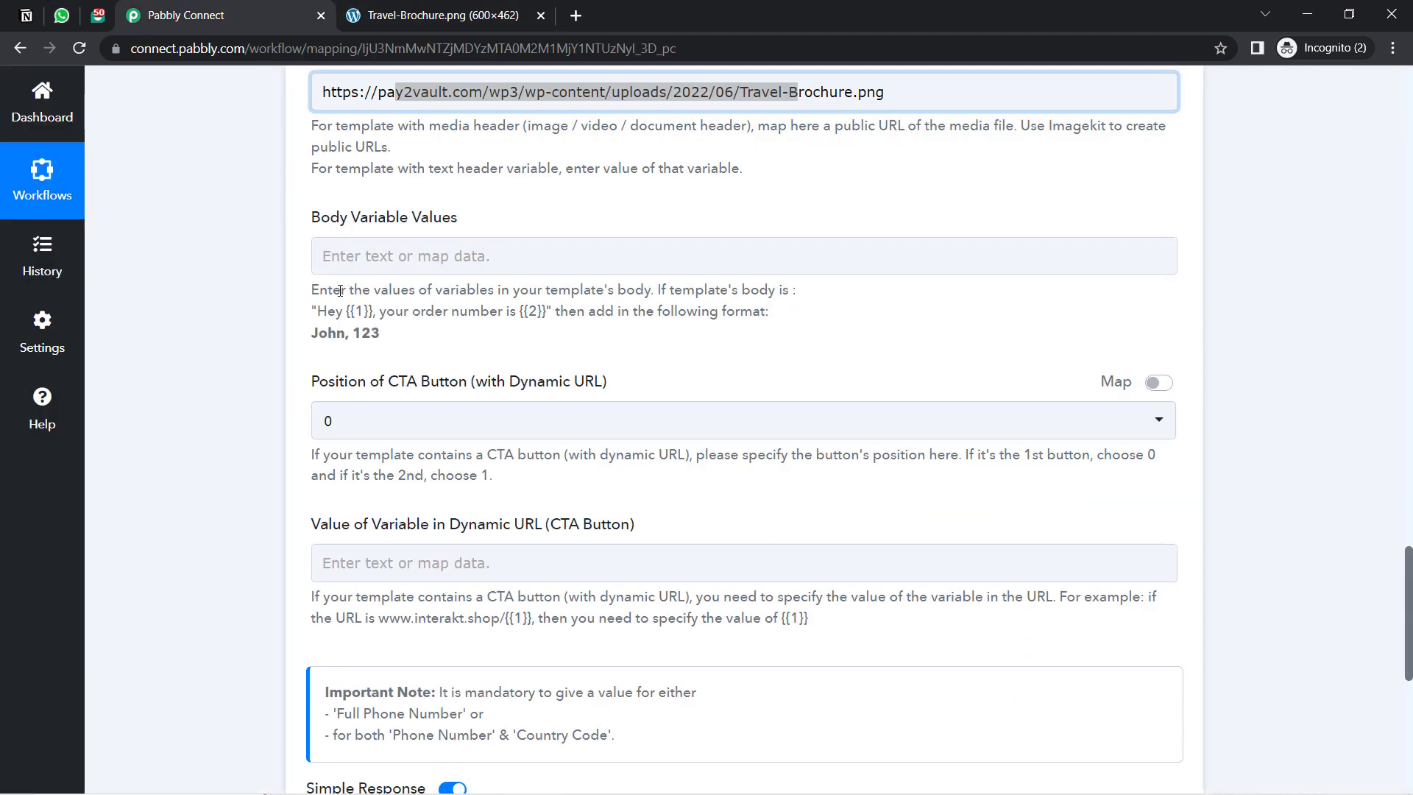
Step: Enter the two comma-separated sample values "sduyvgdsyufv, sdivbdhvb" in Body Variable Values, following the example format
{"action": "left_click_drag", "start_coordinate": [311, 290], "coordinate": [368, 311]}
{"action": "left_click", "coordinate": [382, 318]}
{"action": "left_click_drag", "start_coordinate": [510, 312], "coordinate": [561, 318]}
{"action": "left_click", "coordinate": [384, 260]}
{"action": "type", "text": "sduyvgdsyufv"}
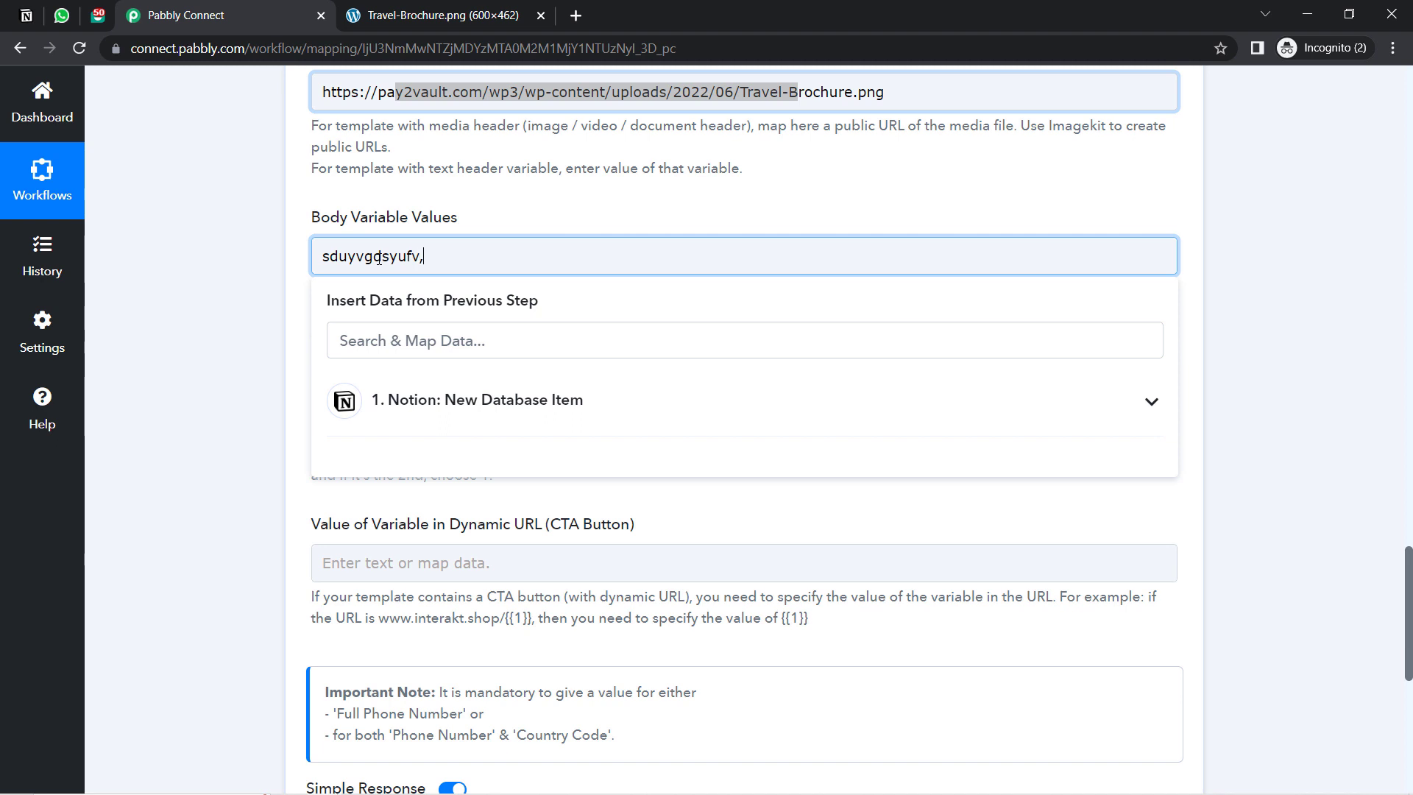
{"action": "type", "text": ",sdivbdhvb"}
{"action": "left_click", "coordinate": [221, 304]}
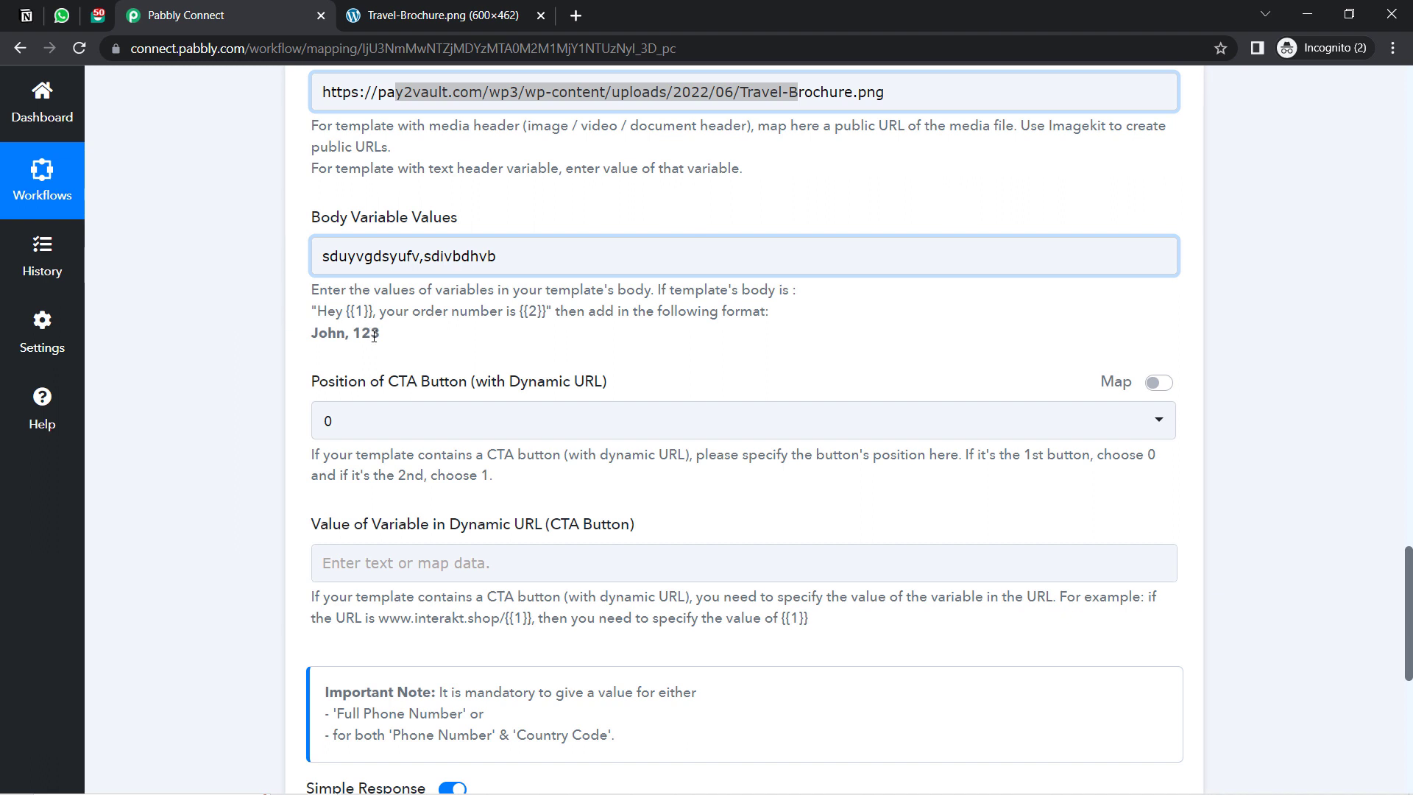
{"action": "left_click", "coordinate": [426, 256]}
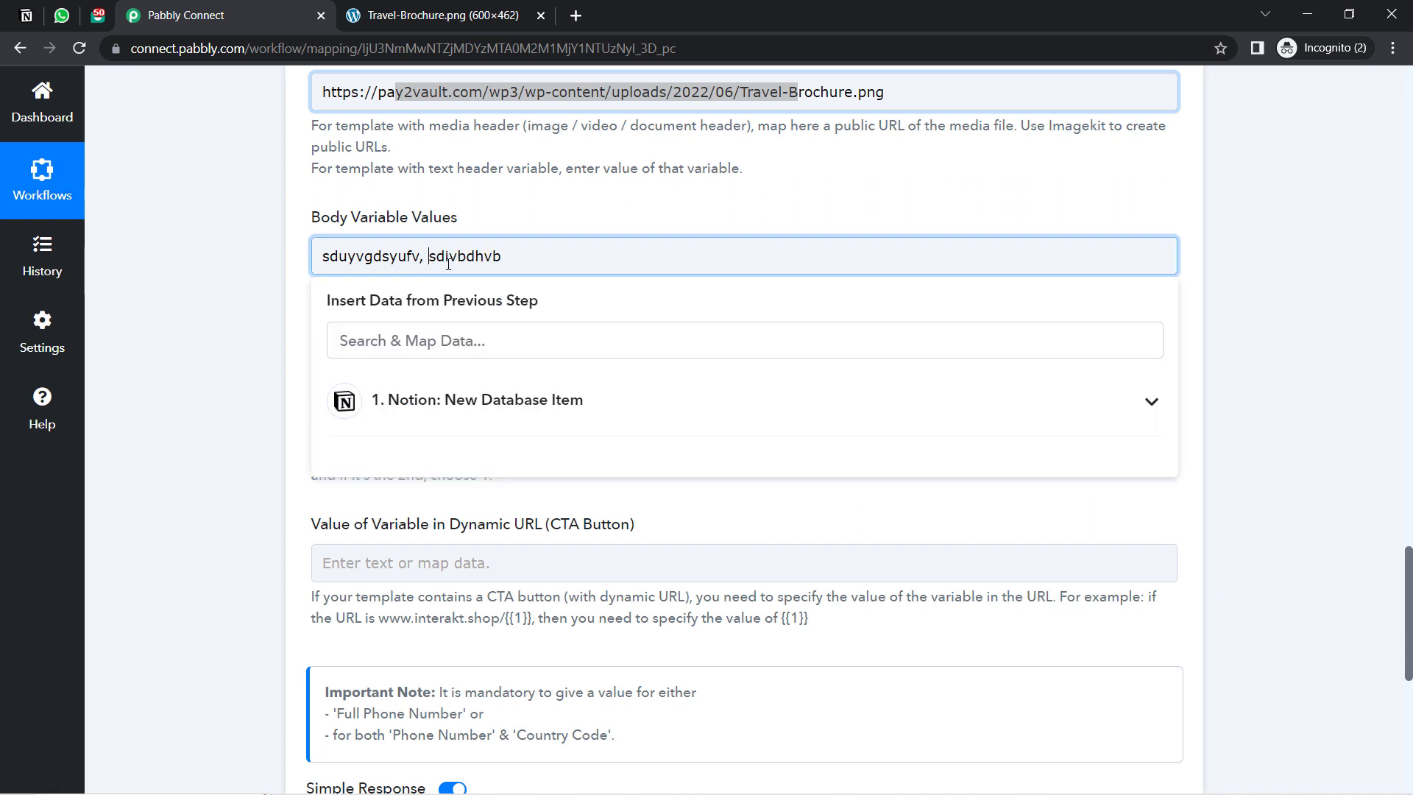
Step: Clear the sample text from Body Variable Values and recheck the {{1}} variable in Interakt's travel_offer template
{"action": "key", "text": "ctrl+a"}
{"action": "key", "text": "BackSpace"}
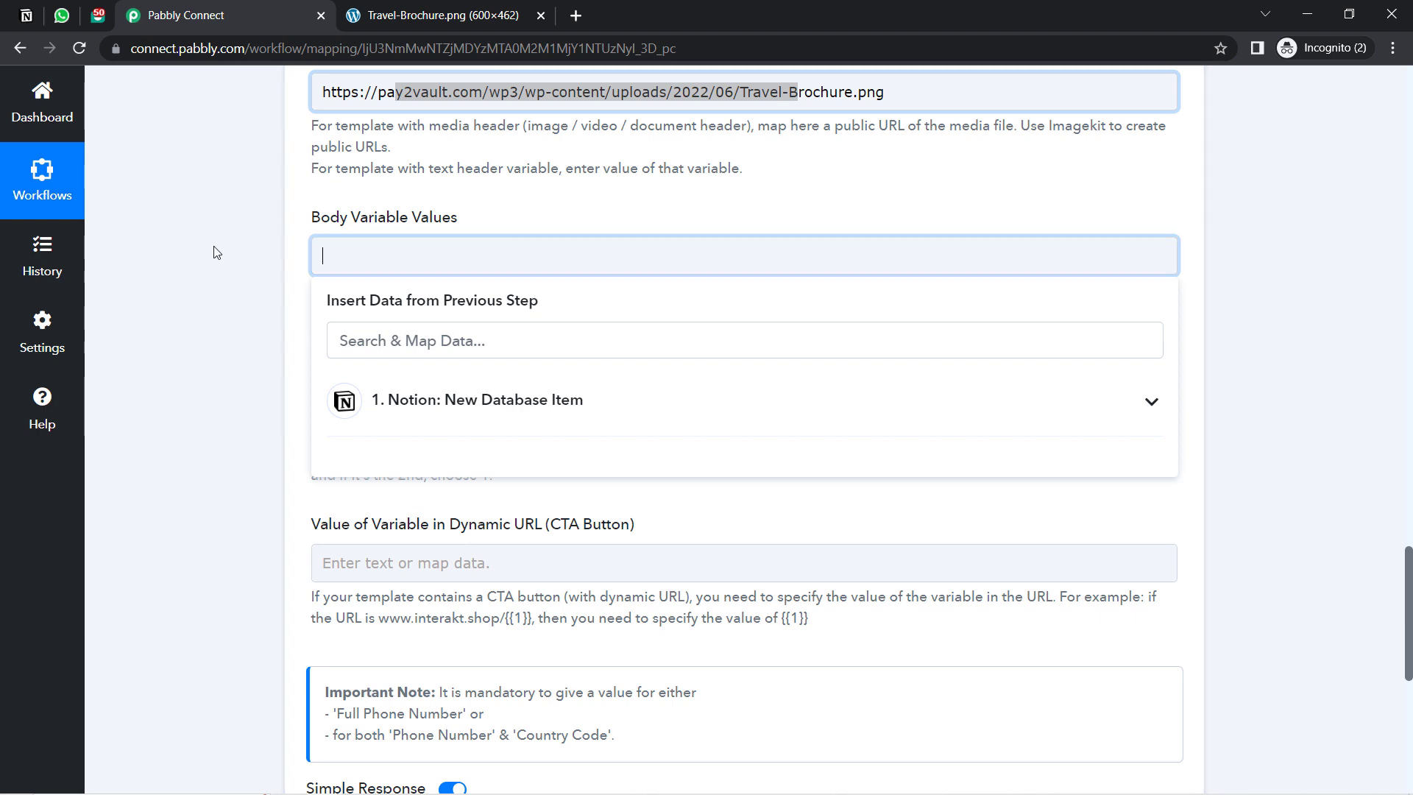
{"action": "left_click", "coordinate": [211, 304]}
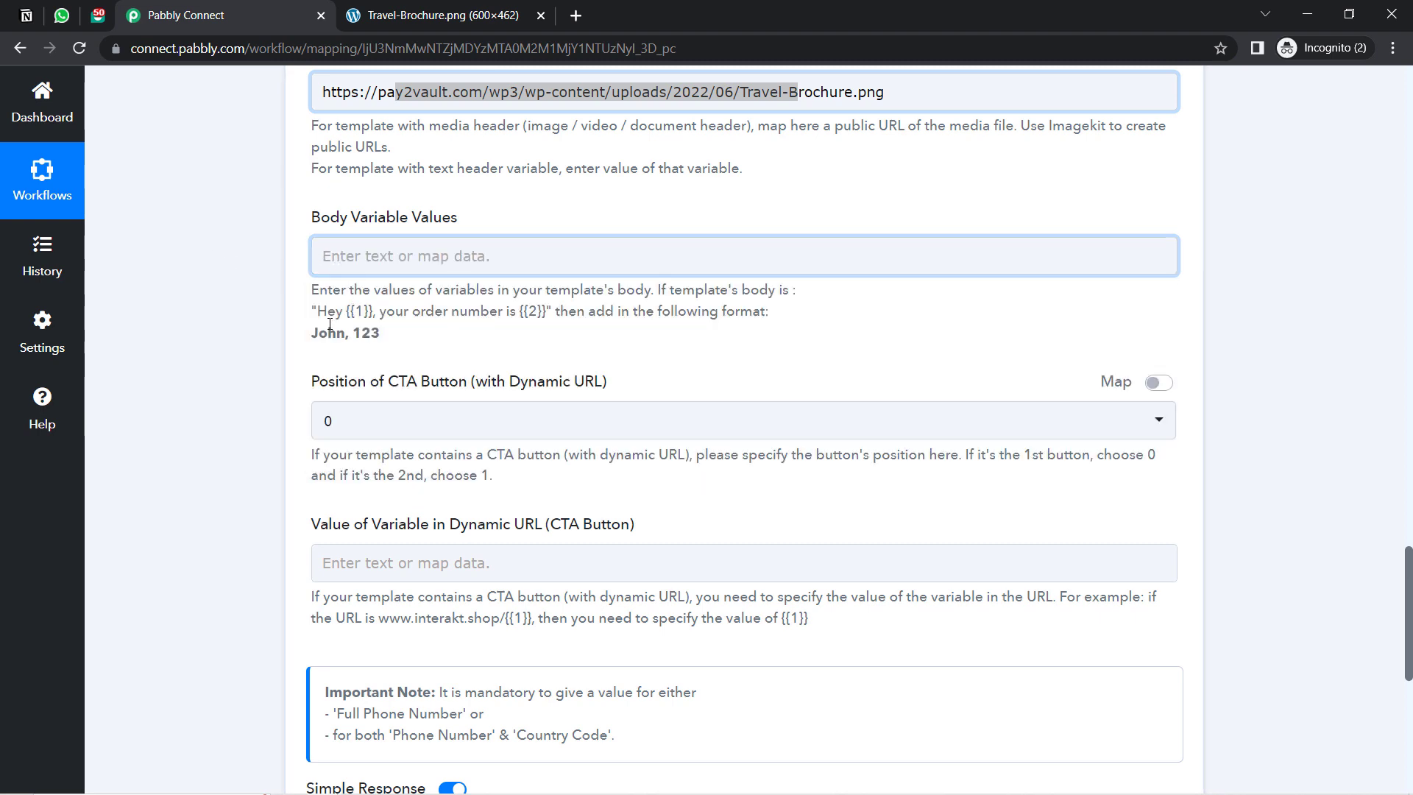
{"action": "left_click", "coordinate": [98, 15]}
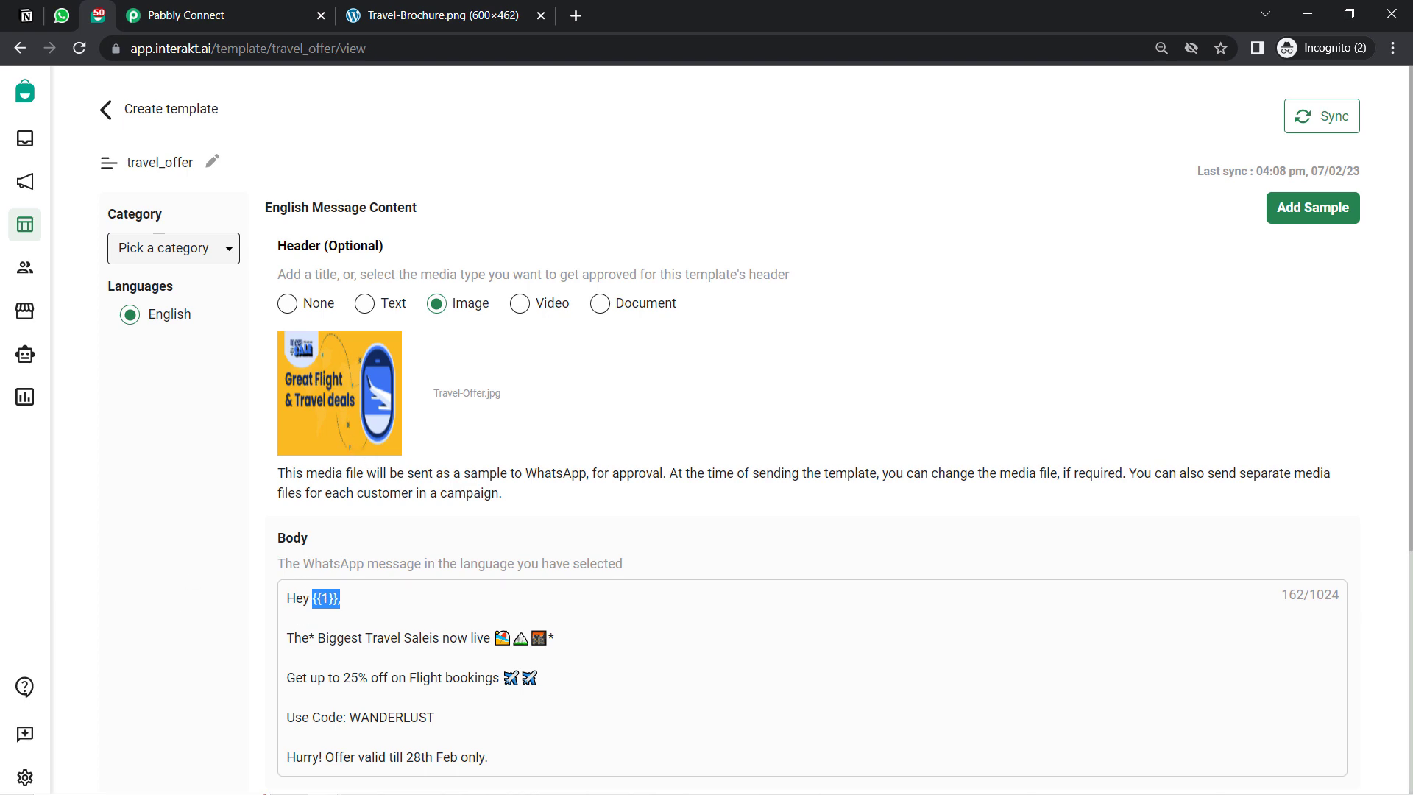
{"action": "left_click", "coordinate": [176, 14]}
Step: Map Notion's Properties First Name Title 0 Text Content into Body Variable Values in the Pabbly Connect workflow
{"action": "left_click", "coordinate": [351, 253]}
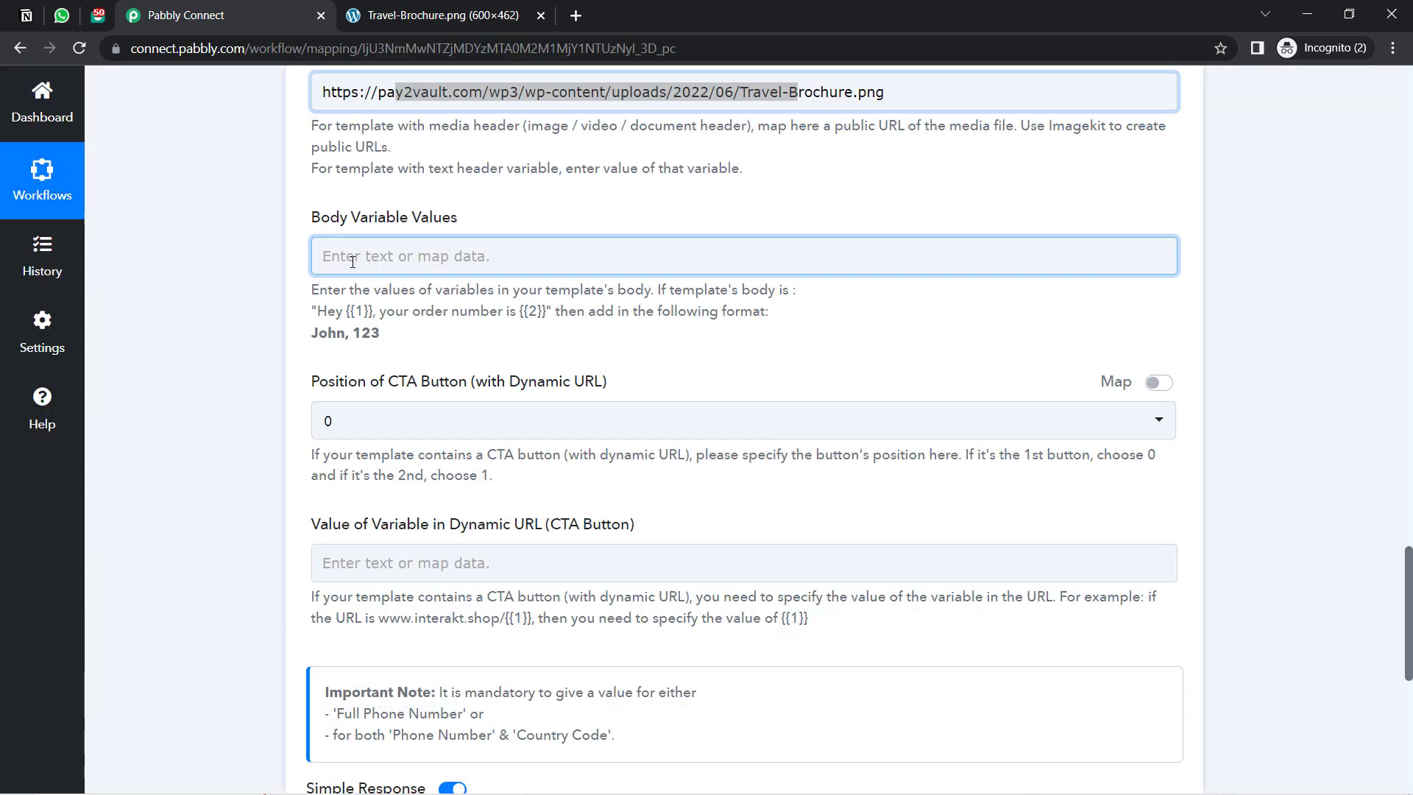
{"action": "left_click", "coordinate": [353, 259]}
{"action": "left_click", "coordinate": [391, 404]}
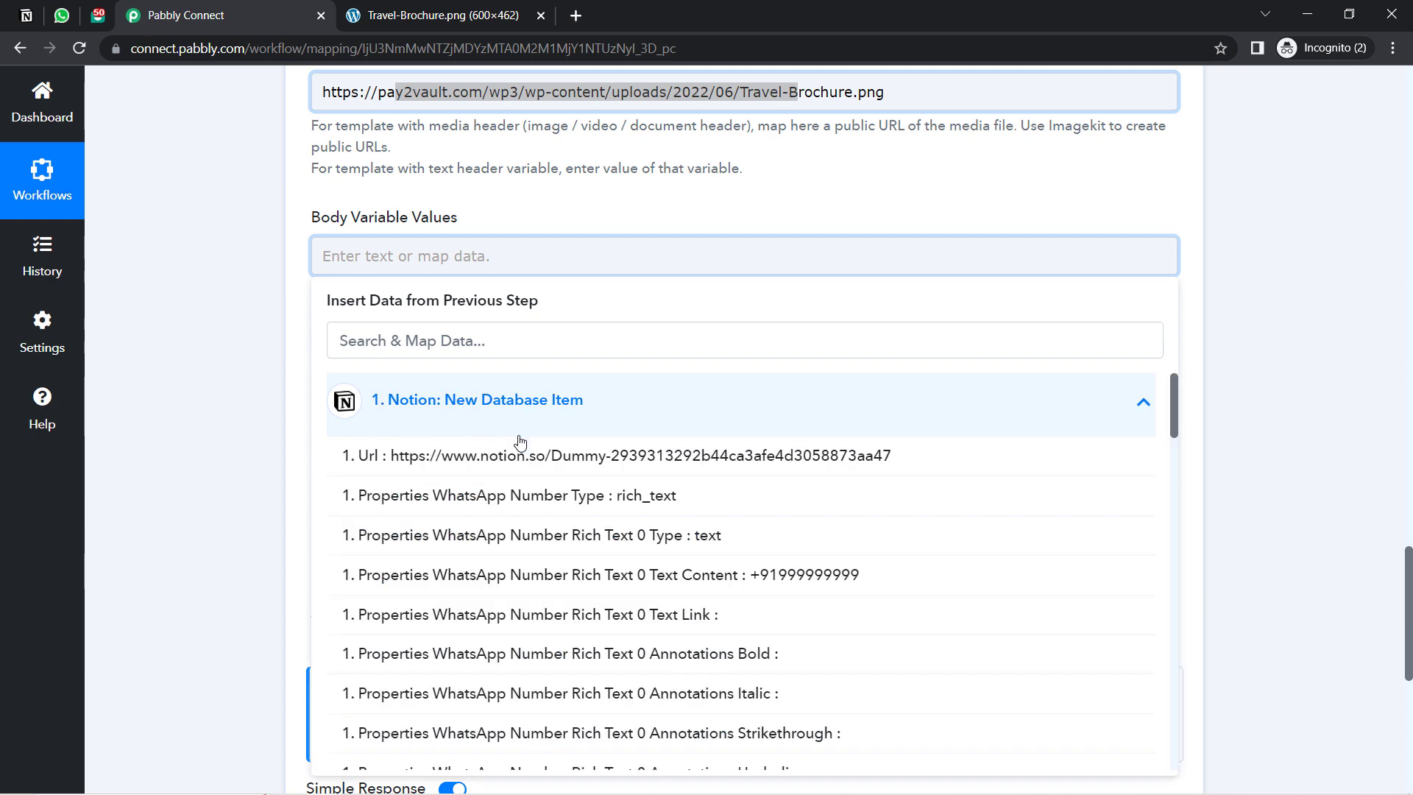
{"action": "left_click_drag", "start_coordinate": [1175, 410], "coordinate": [1174, 467]}
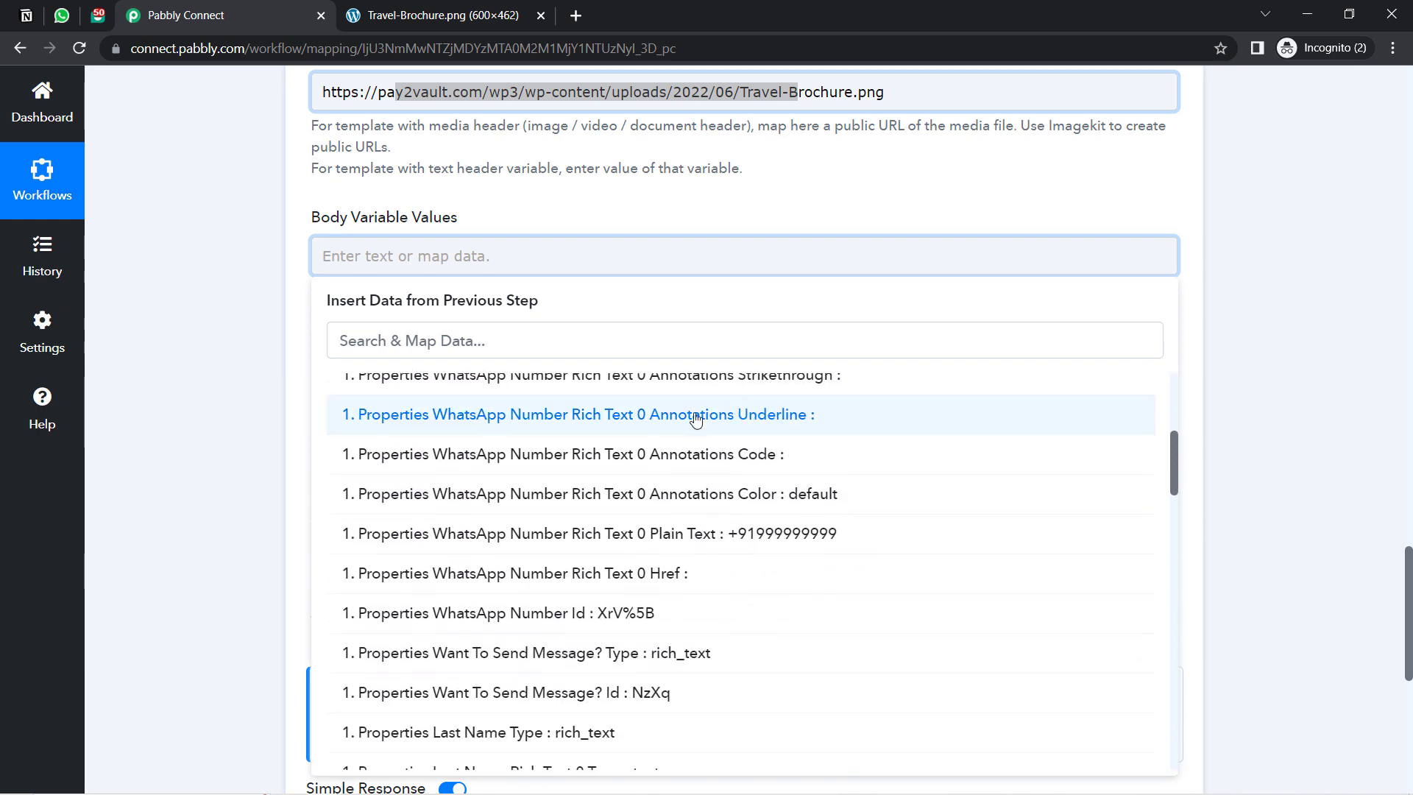
{"action": "left_click", "coordinate": [515, 349]}
{"action": "type", "text": "dy"}
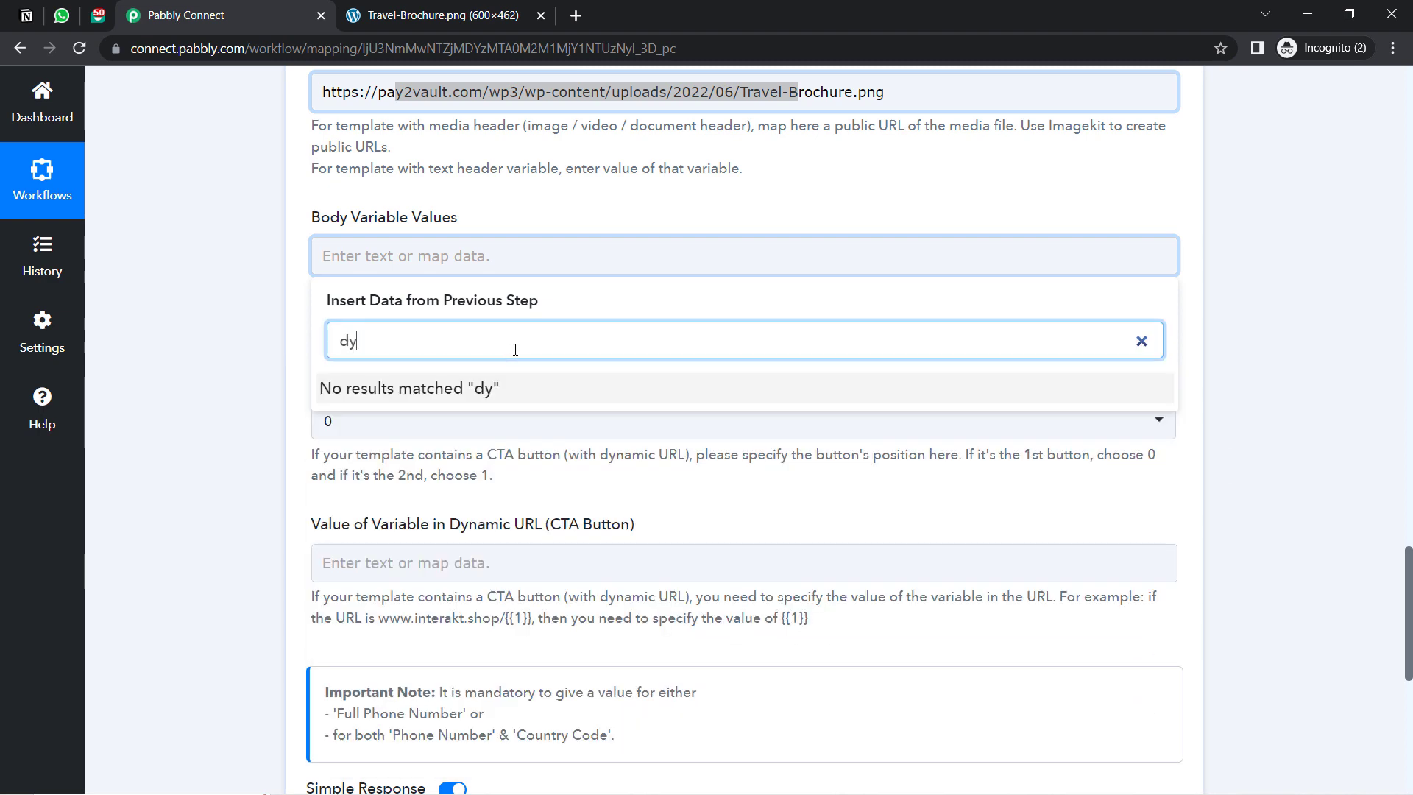
{"action": "key", "text": "BackSpace"}
{"action": "type", "text": "umm"}
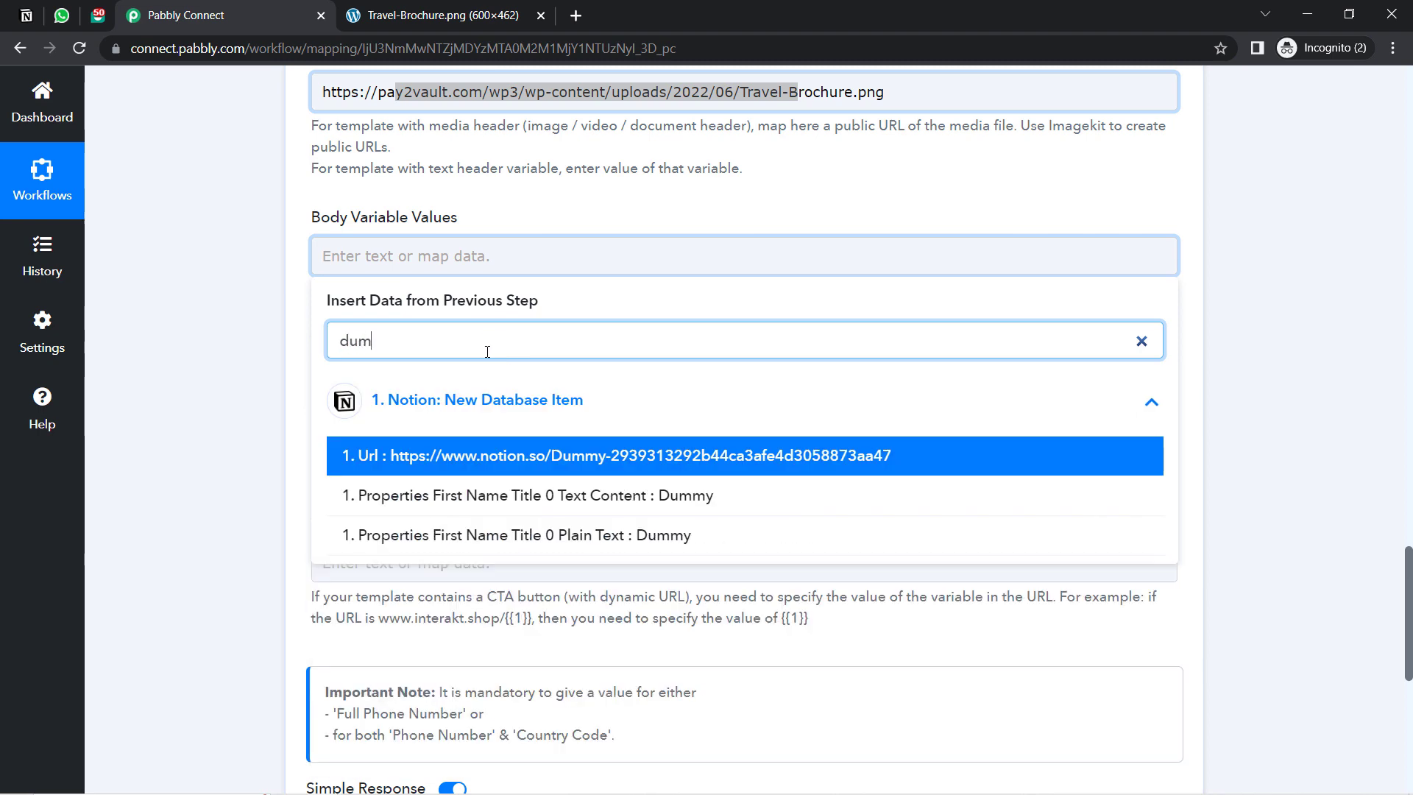
{"action": "left_click", "coordinate": [644, 495]}
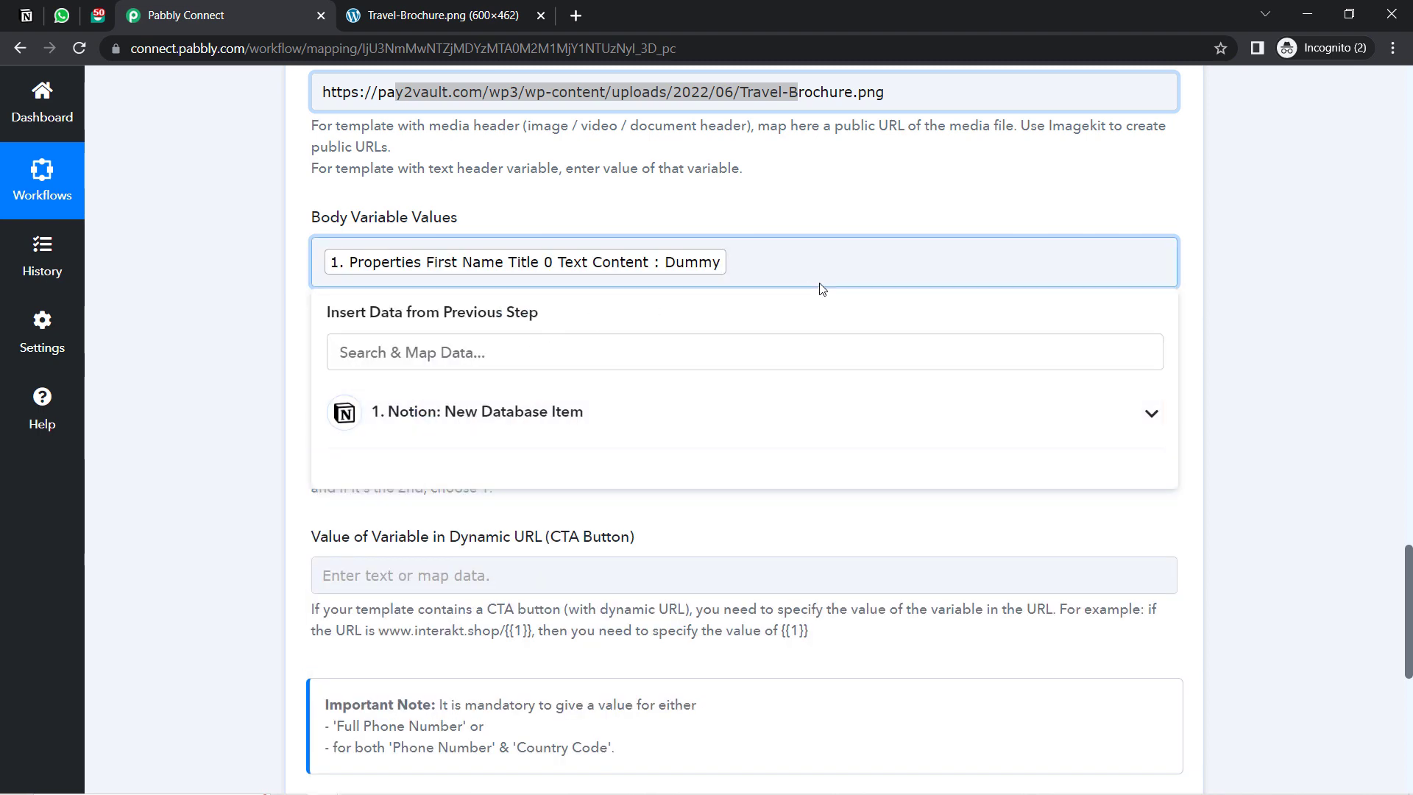
Step: Add Notion's Properties Last Name Rich Text 0 Text Content to Body Variable Values after the first name
{"action": "left_click", "coordinate": [520, 356]}
{"action": "type", "text": "cust"}
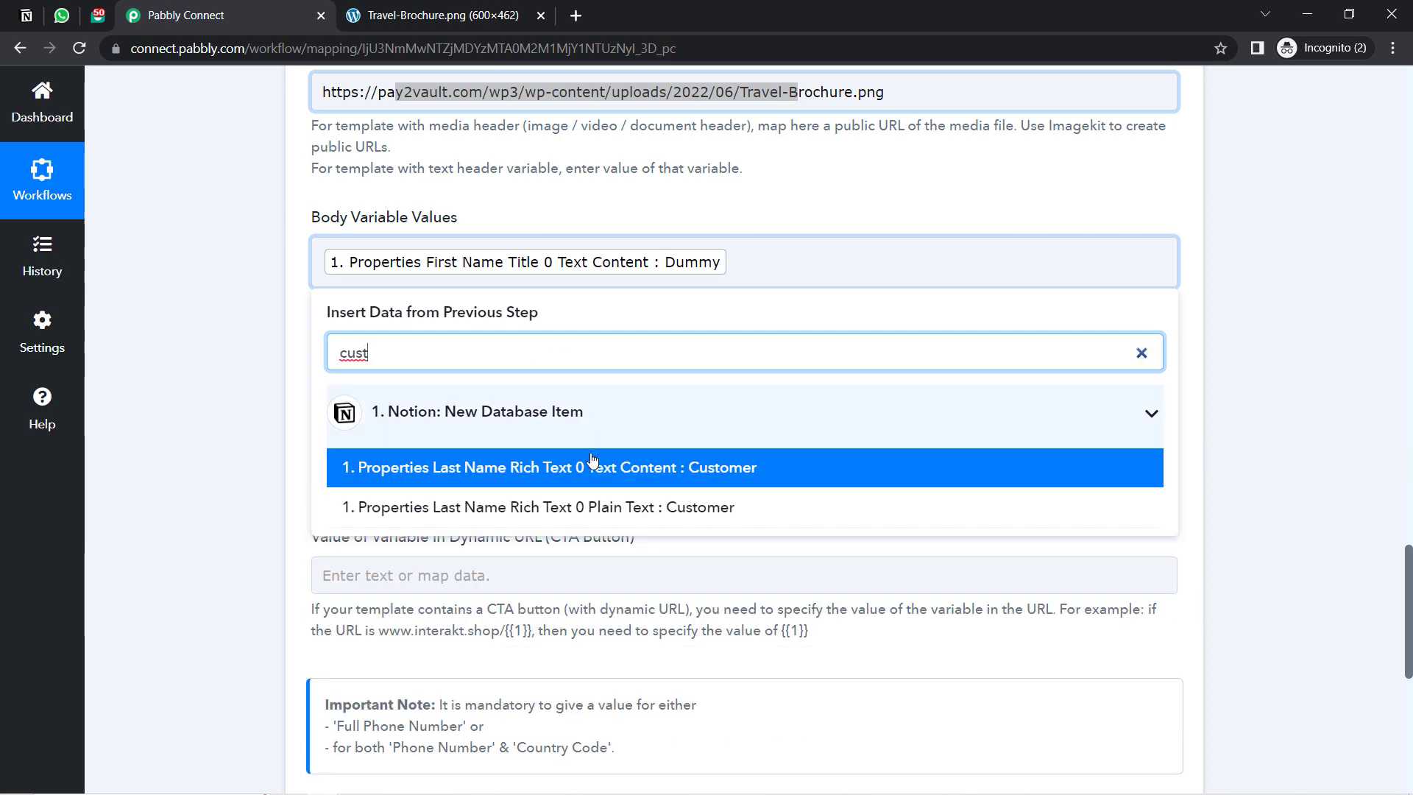
{"action": "left_click", "coordinate": [687, 468]}
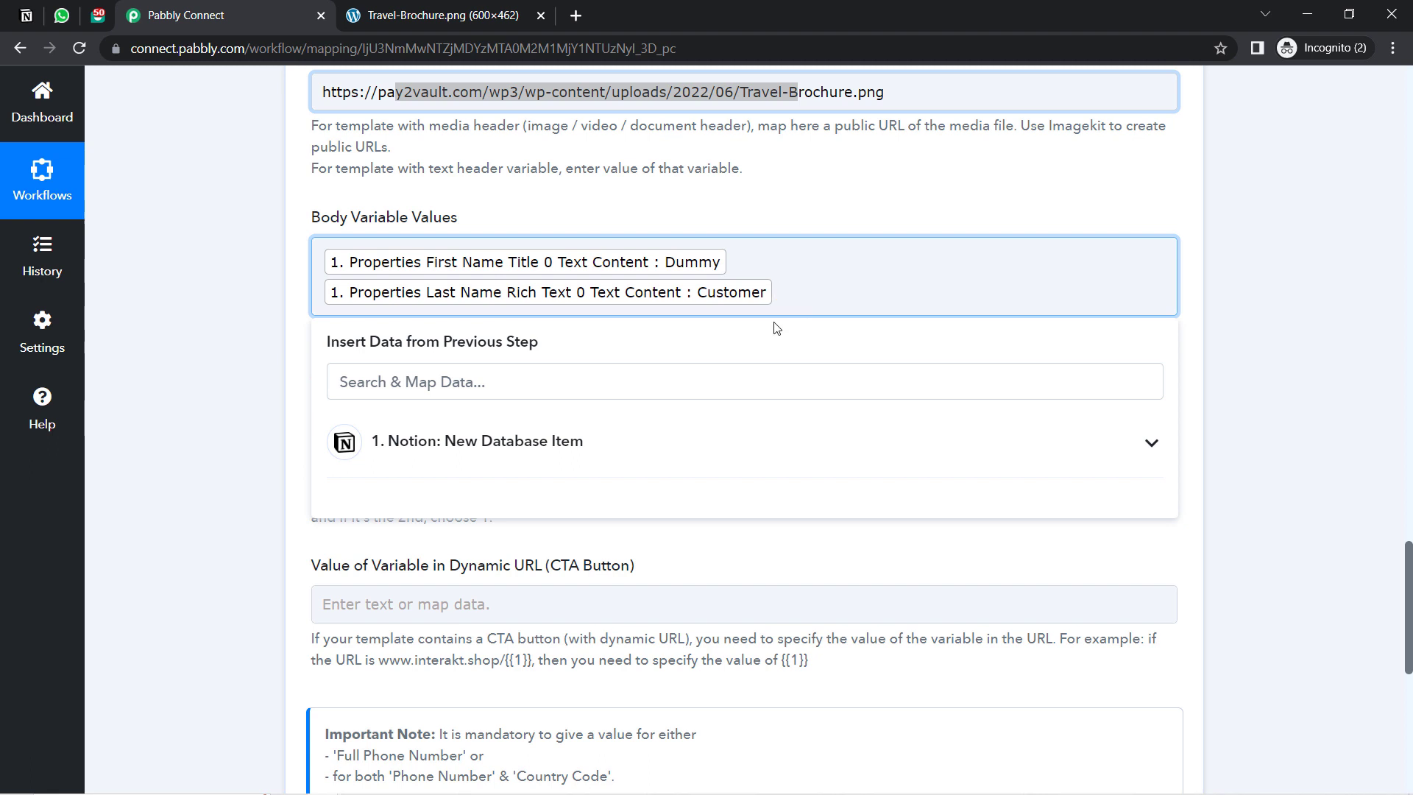
{"action": "left_click", "coordinate": [298, 383]}
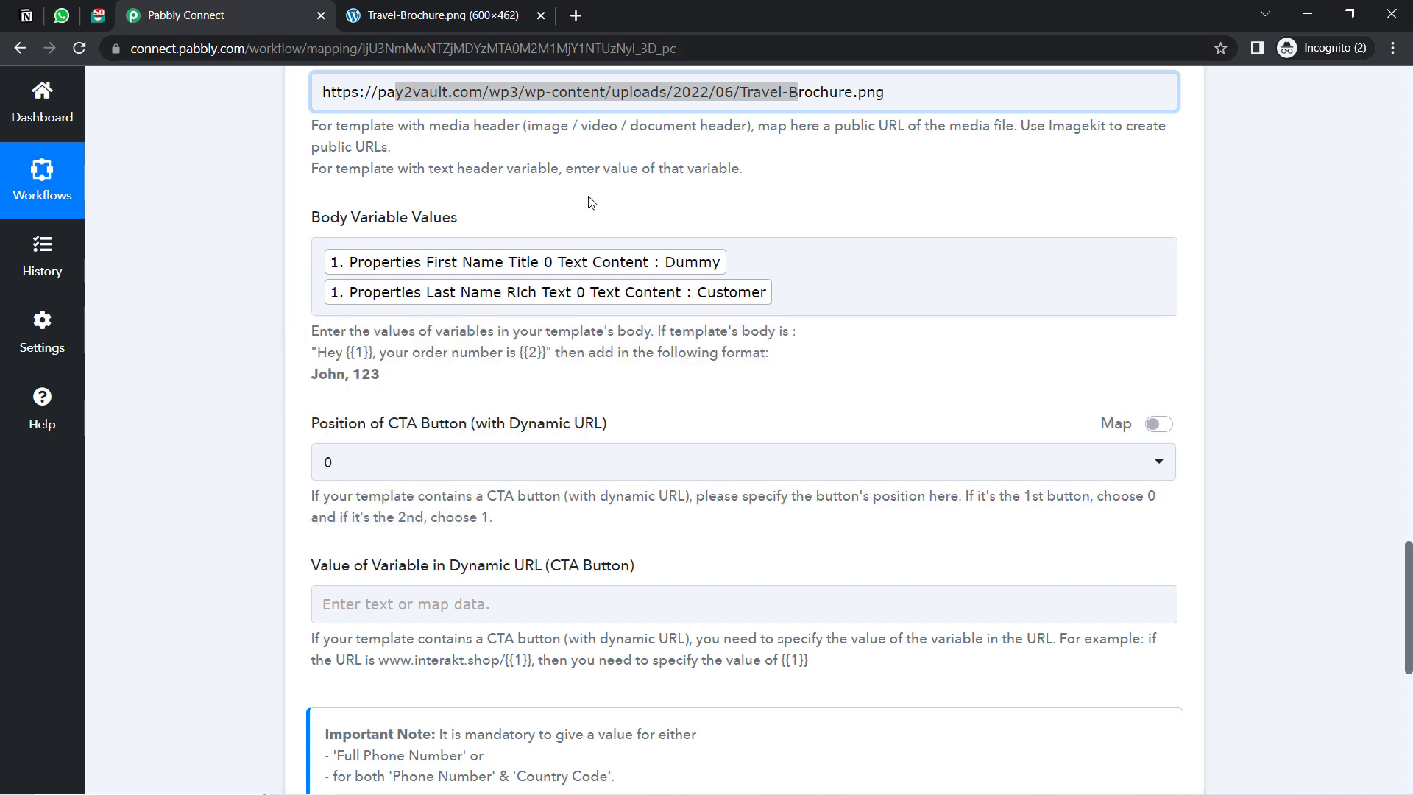
Step: Review the Interakt action's completed fields, from the template code name to the CTA button settings
{"action": "scroll", "coordinate": [561, 370], "scroll_direction": "down", "scroll_amount": 1}
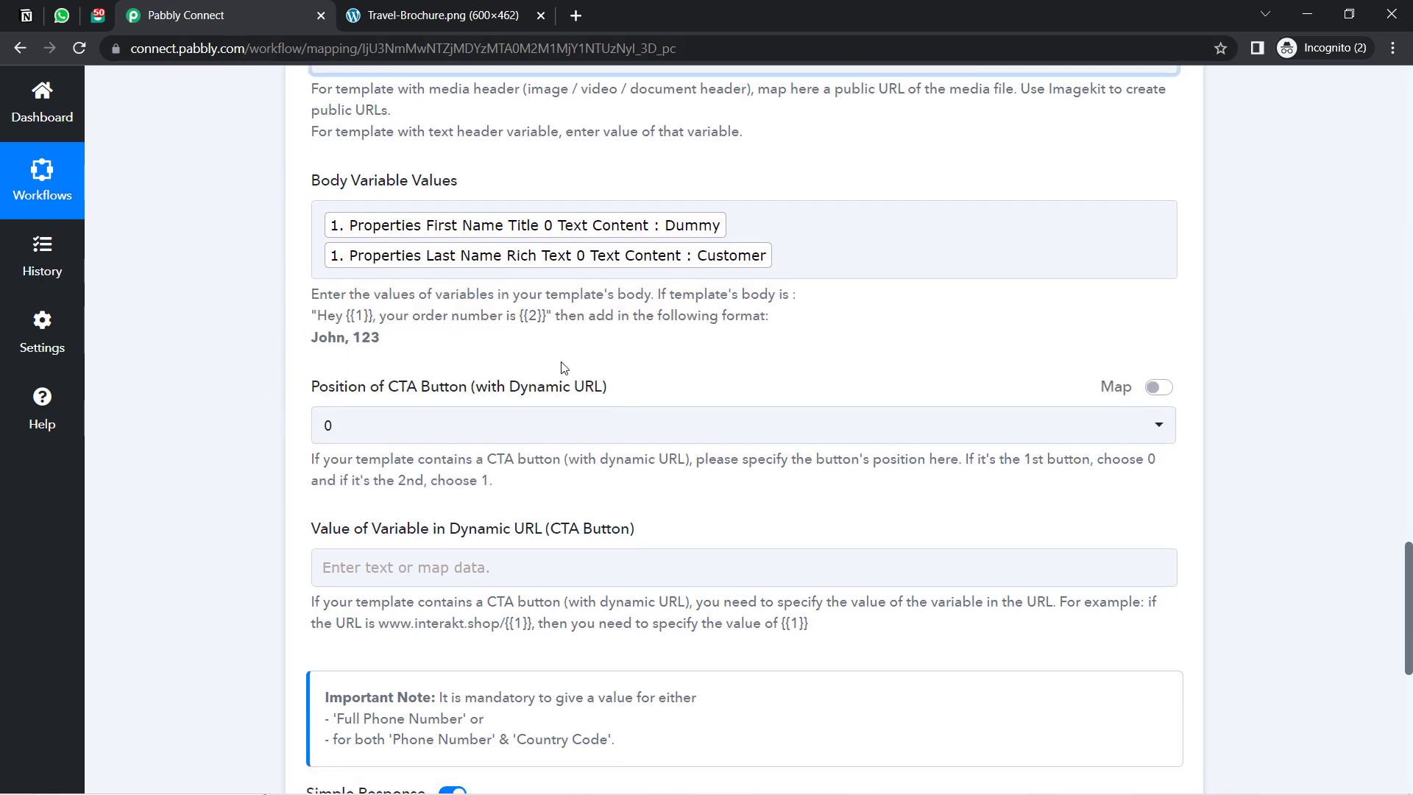
{"action": "scroll", "coordinate": [561, 370], "scroll_direction": "down", "scroll_amount": 3}
{"action": "scroll", "coordinate": [561, 370], "scroll_direction": "up", "scroll_amount": 2}
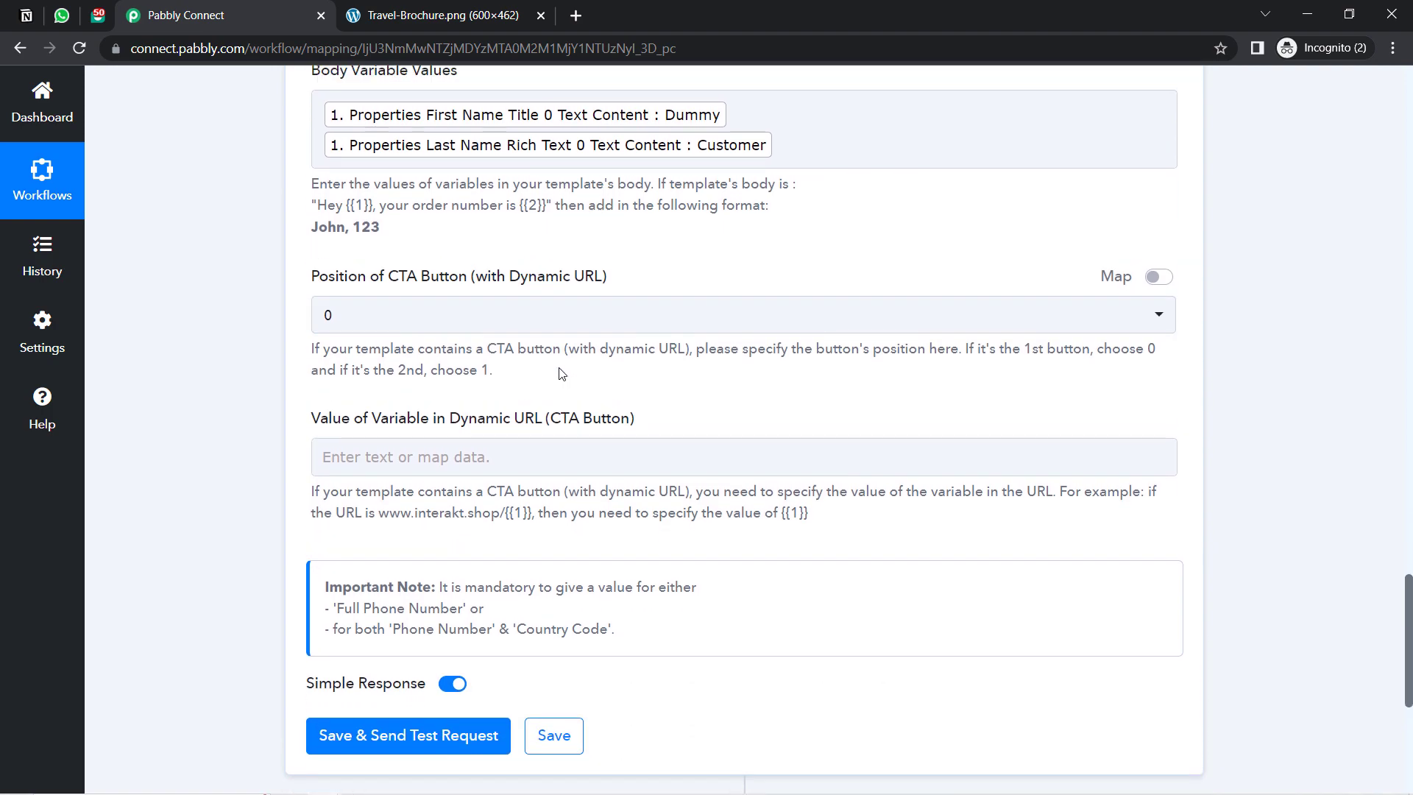
{"action": "scroll", "coordinate": [559, 372], "scroll_direction": "up", "scroll_amount": 7}
{"action": "scroll", "coordinate": [559, 368], "scroll_direction": "down", "scroll_amount": 4}
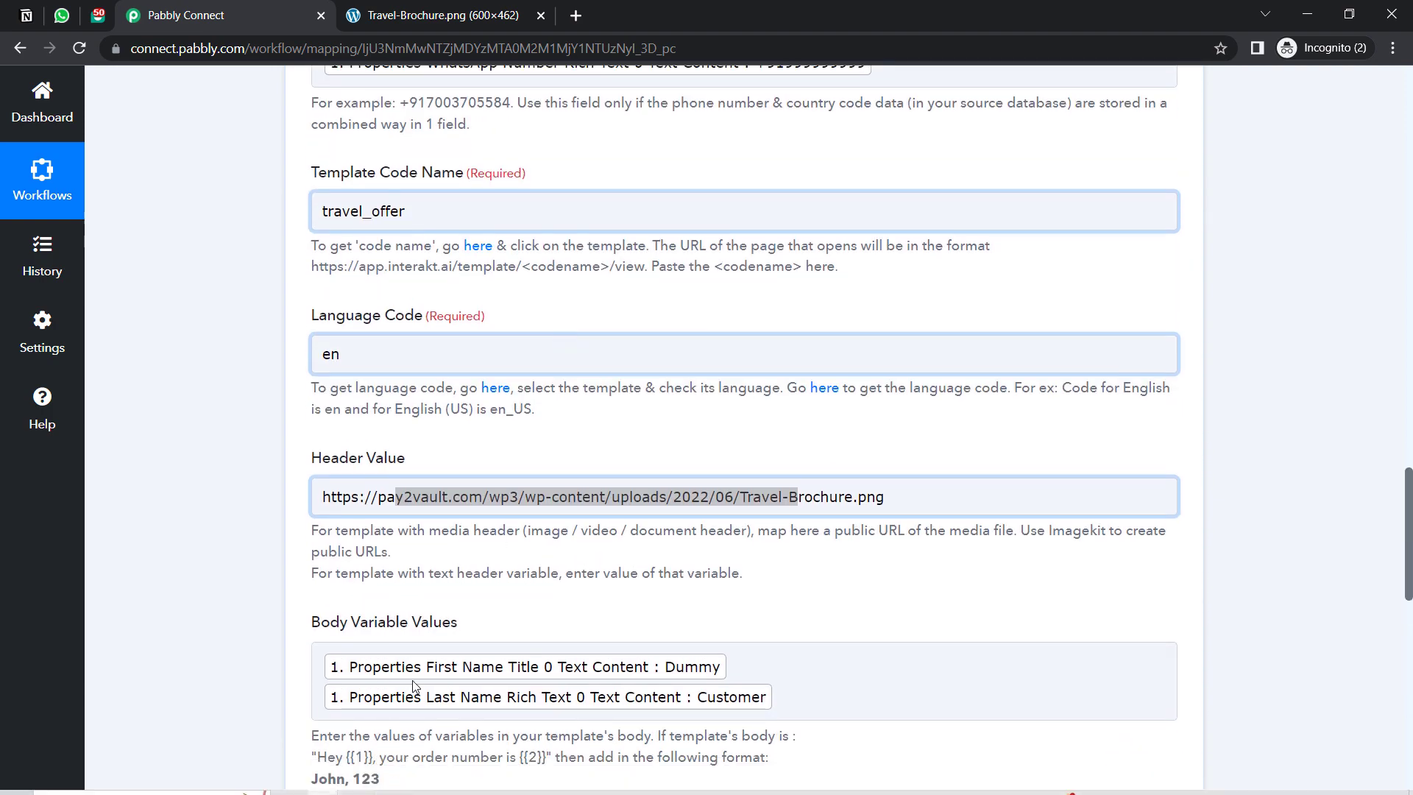
{"action": "scroll", "coordinate": [418, 646], "scroll_direction": "down", "scroll_amount": 9}
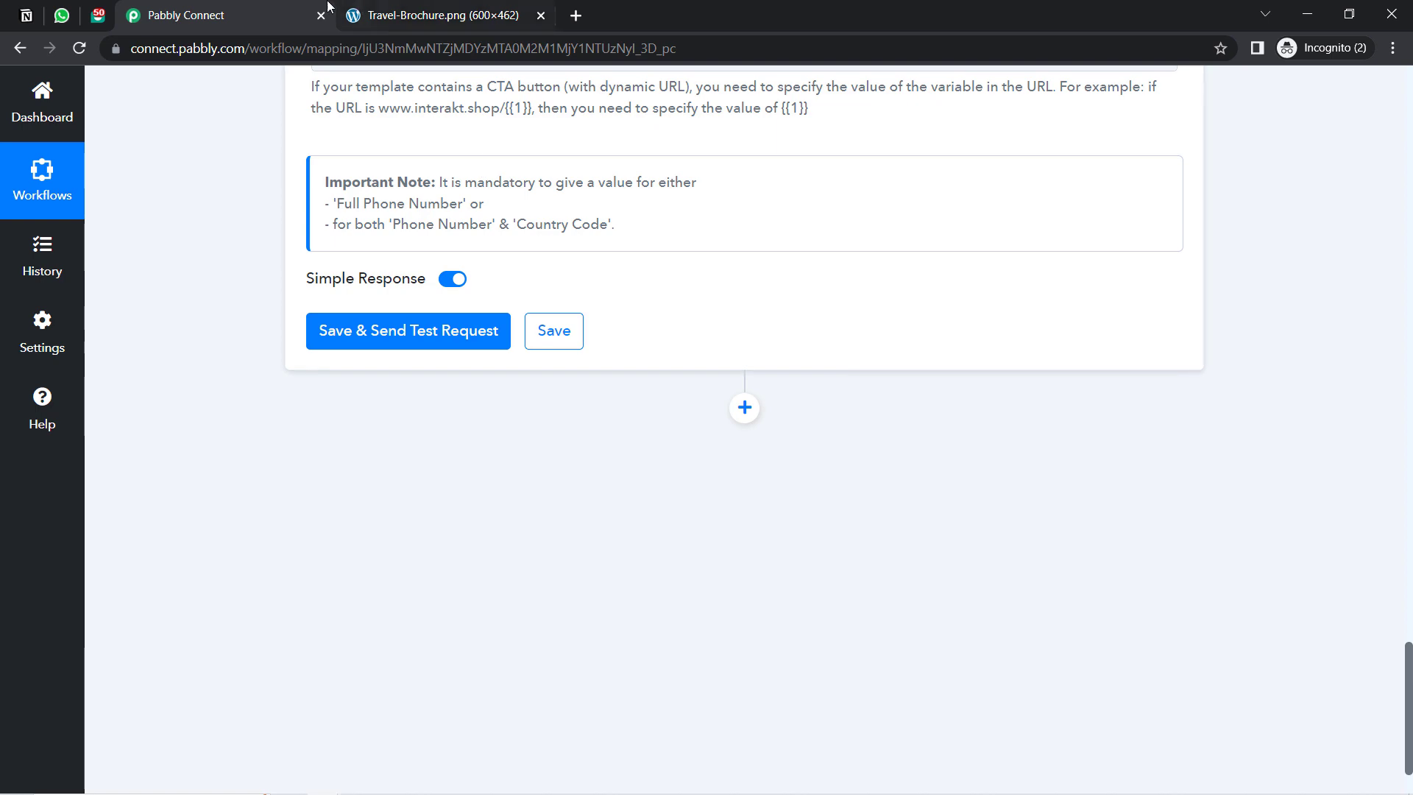
Step: Switch to WhatsApp Web and delete the Pabbly Team - Interakt chat
{"action": "left_click", "coordinate": [62, 15]}
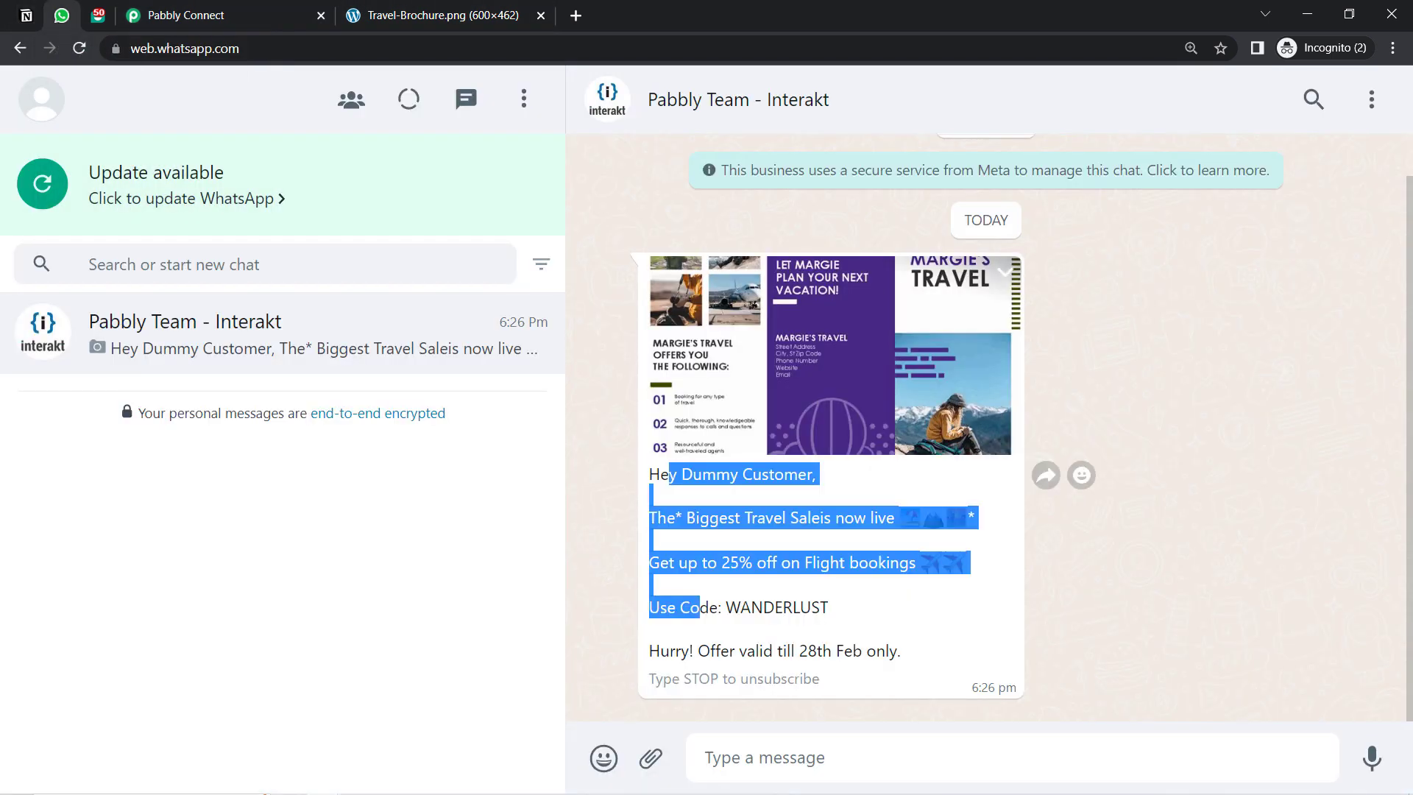
{"action": "left_click", "coordinate": [1371, 103]}
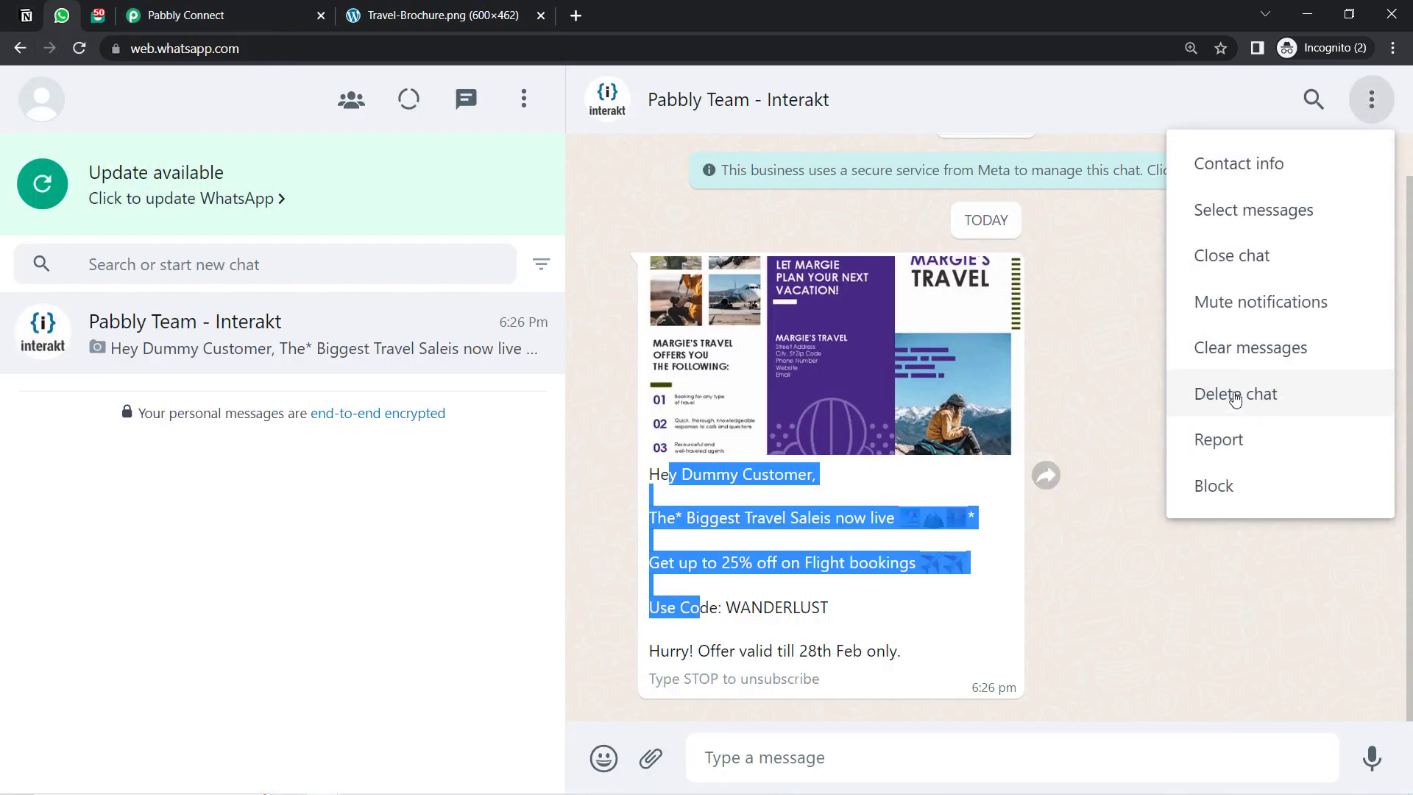
{"action": "left_click", "coordinate": [1235, 374]}
{"action": "left_click", "coordinate": [858, 504]}
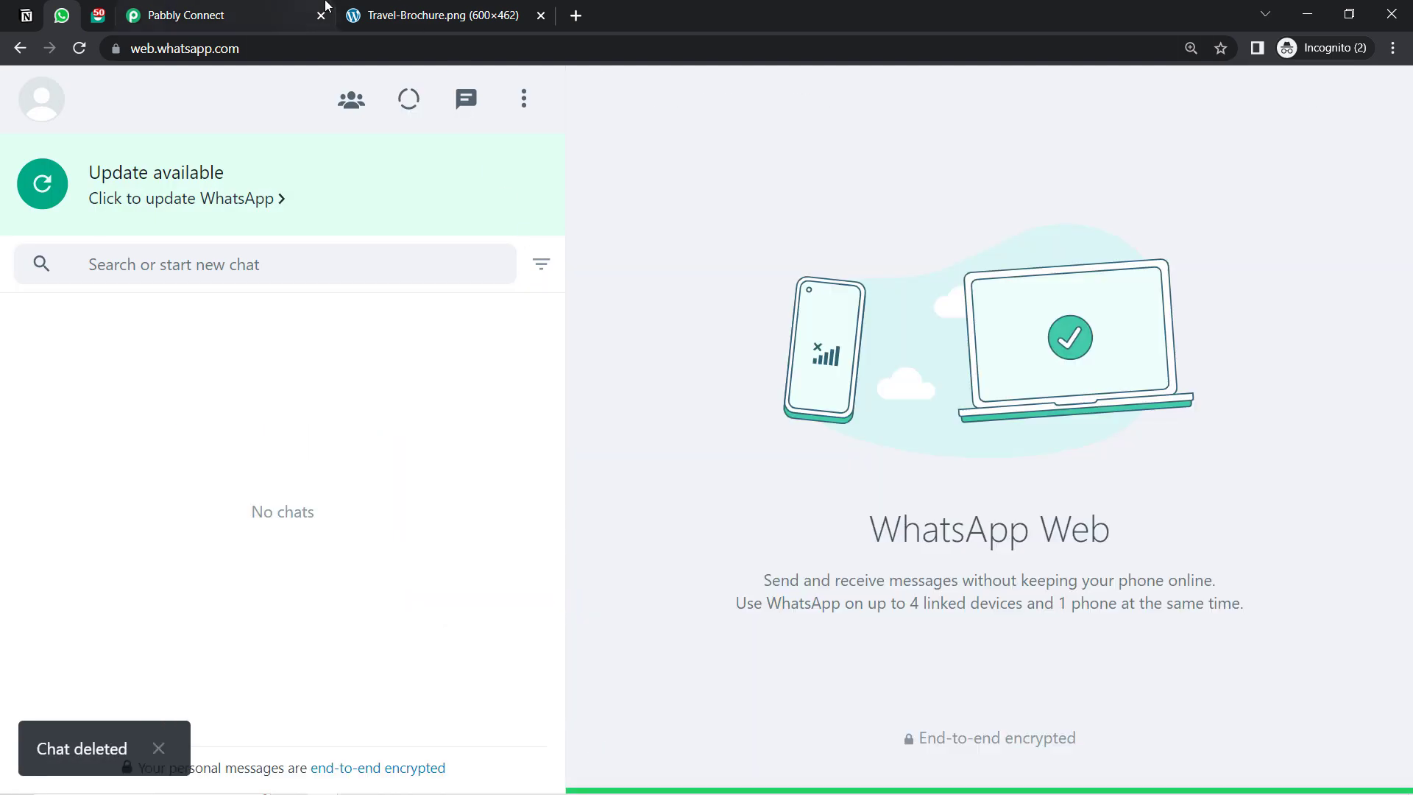
Step: Return to the Pabbly Connect workflow and remove the mapped WhatsApp number from Full Phone Number
{"action": "left_click", "coordinate": [229, 12]}
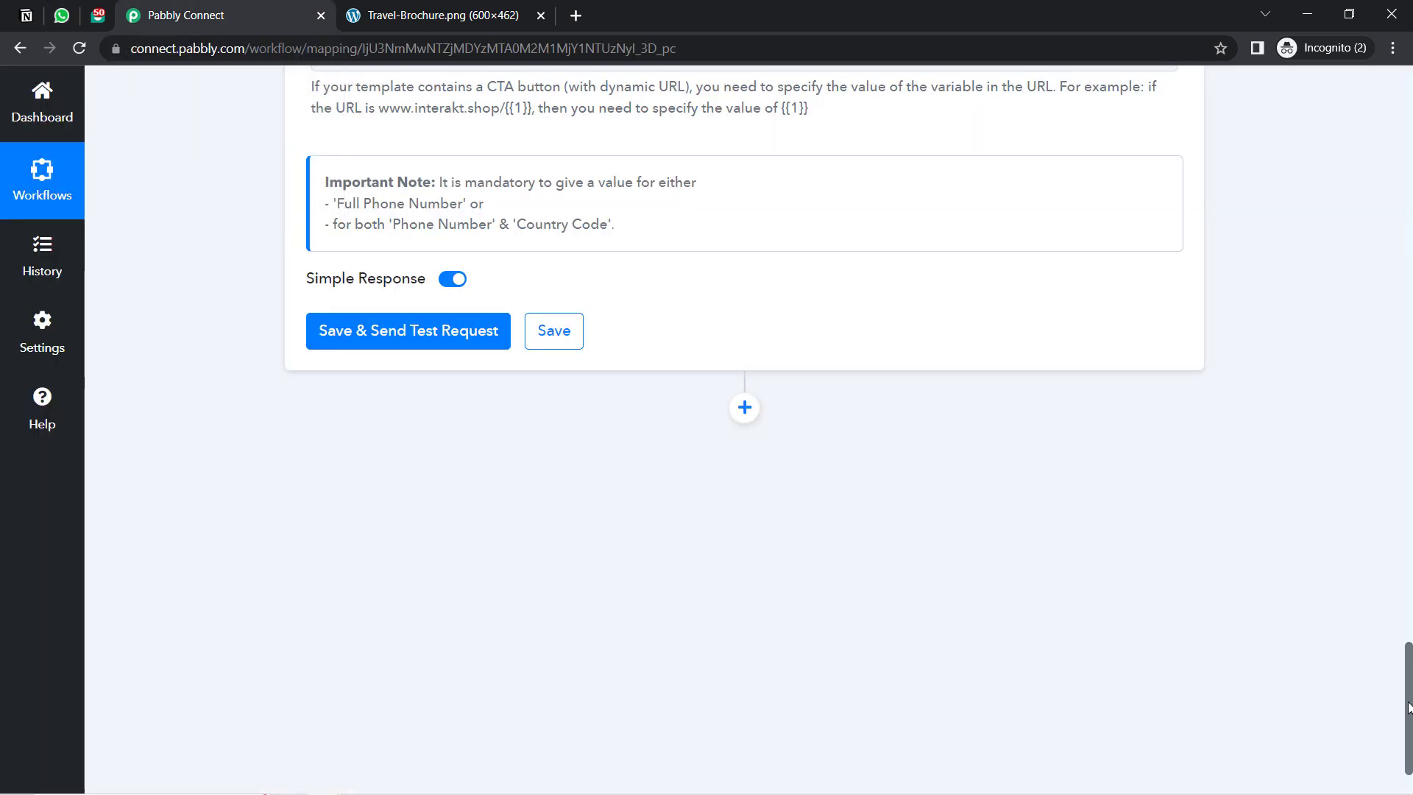
{"action": "left_click_drag", "start_coordinate": [1409, 707], "coordinate": [1383, 565]}
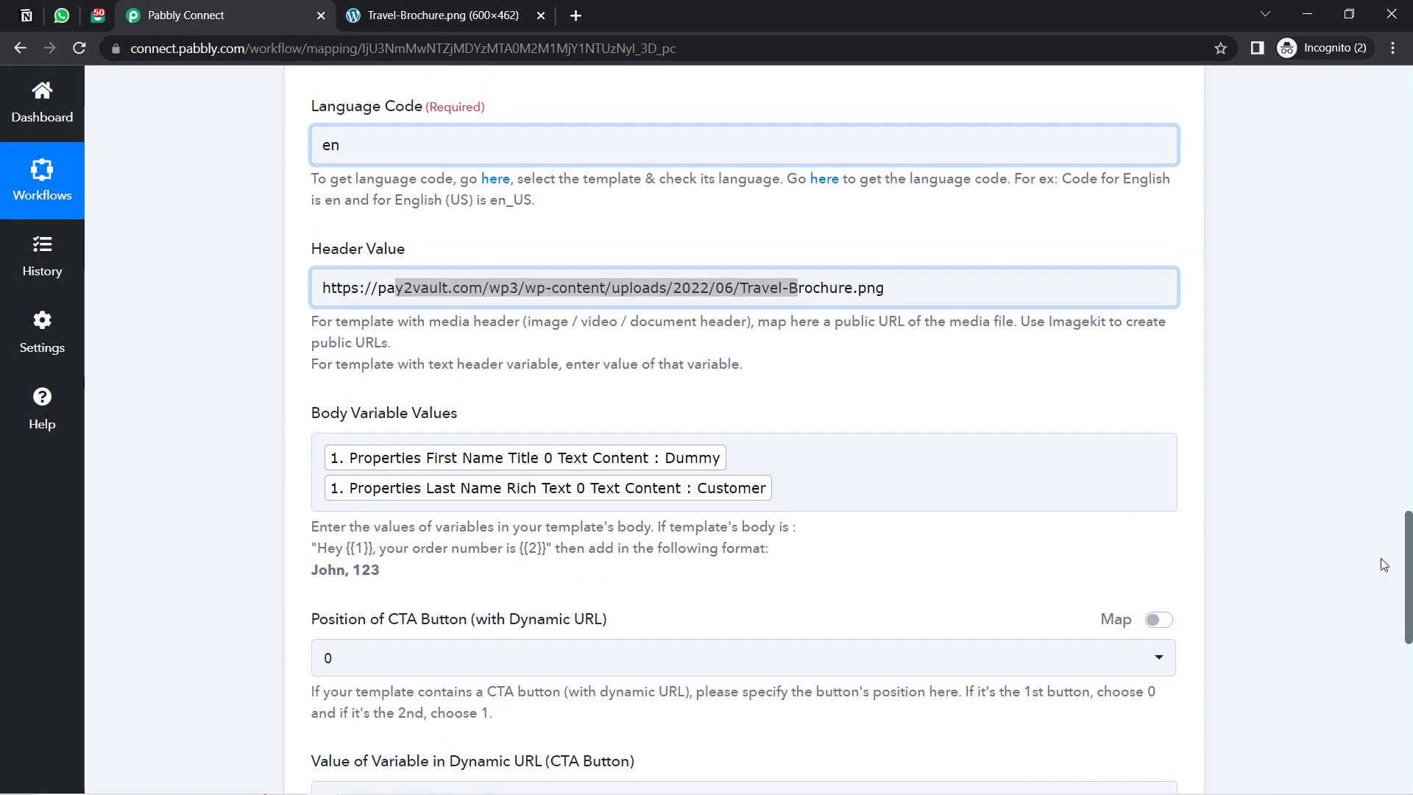
{"action": "scroll", "coordinate": [1383, 565], "scroll_direction": "up", "scroll_amount": 5}
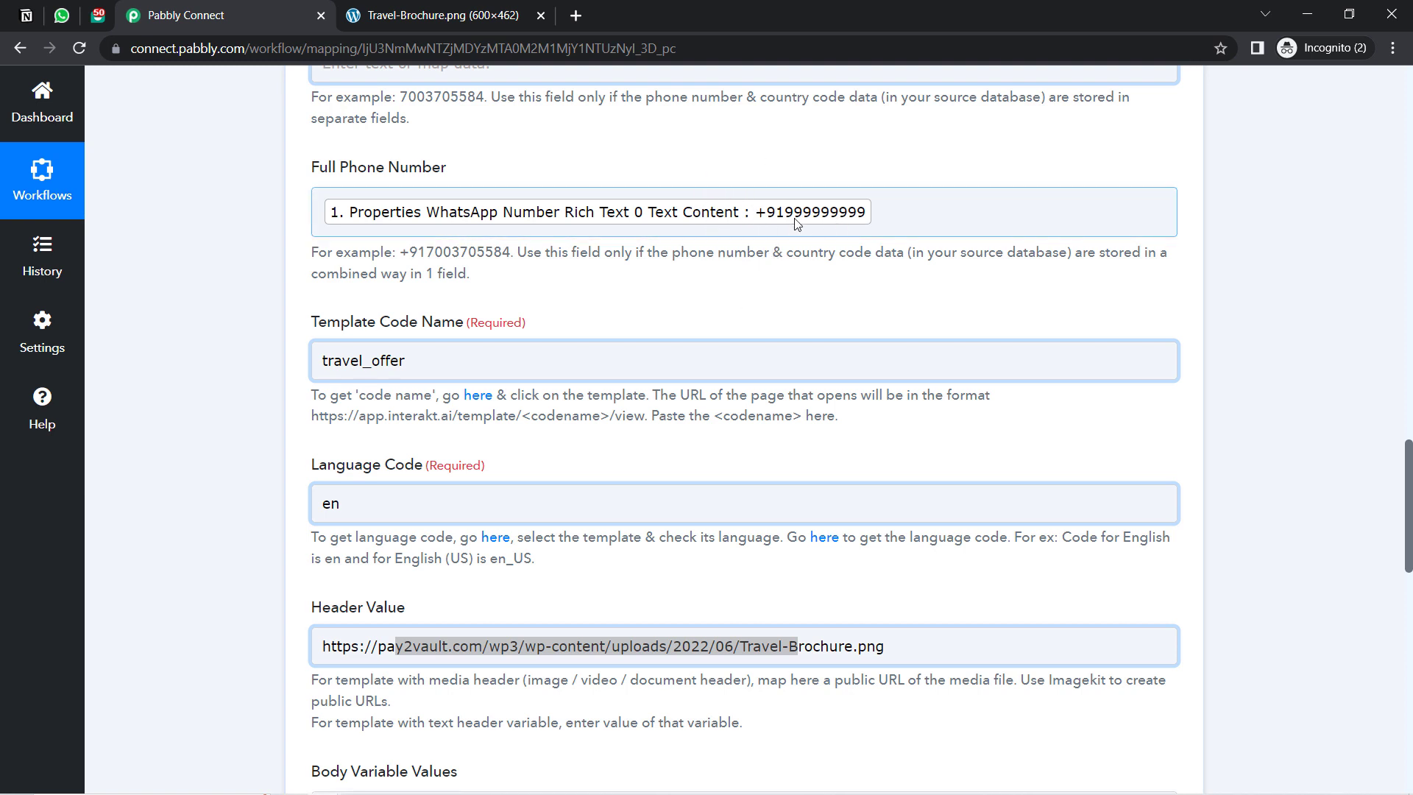
{"action": "left_click", "coordinate": [898, 219]}
{"action": "key", "text": "BackSpace"}
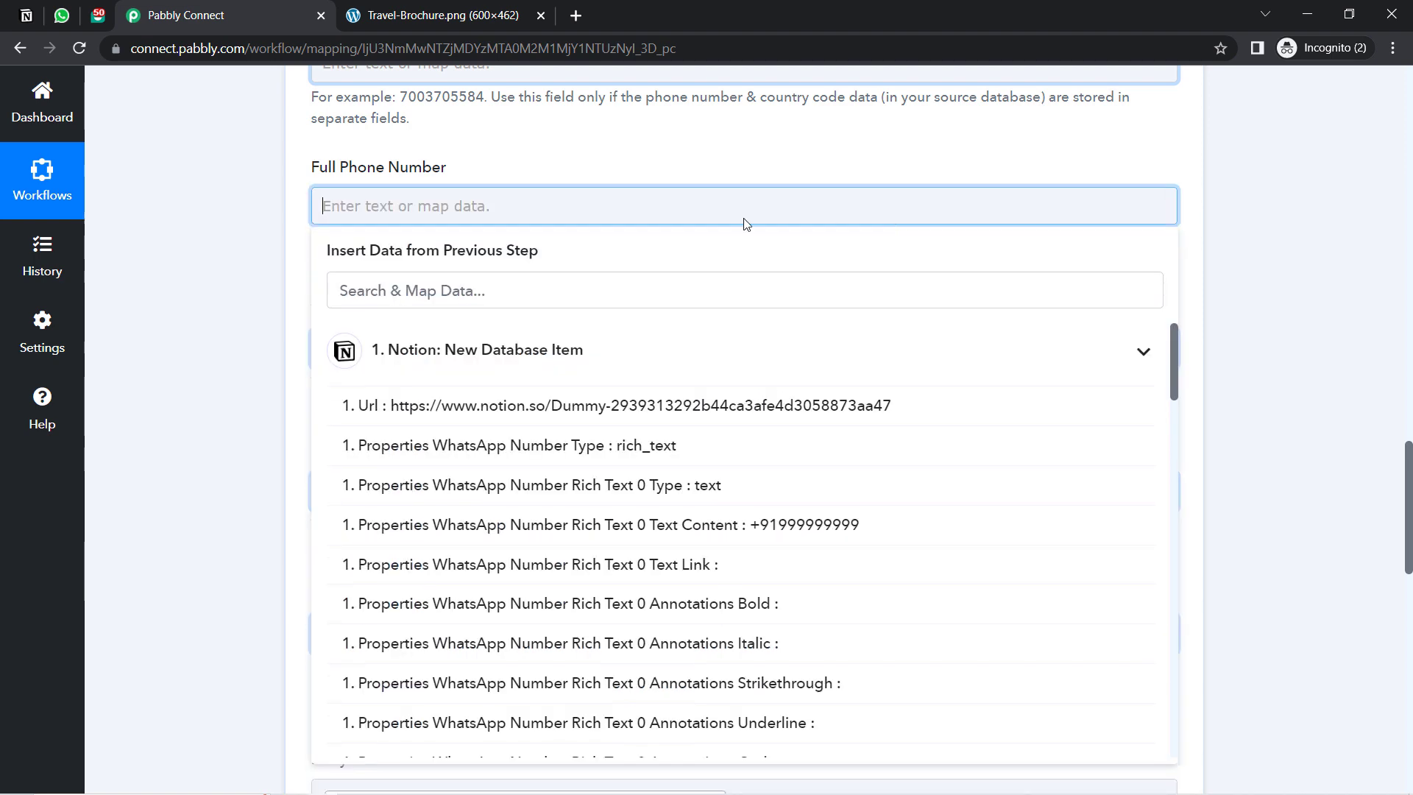
{"action": "left_click", "coordinate": [257, 307]}
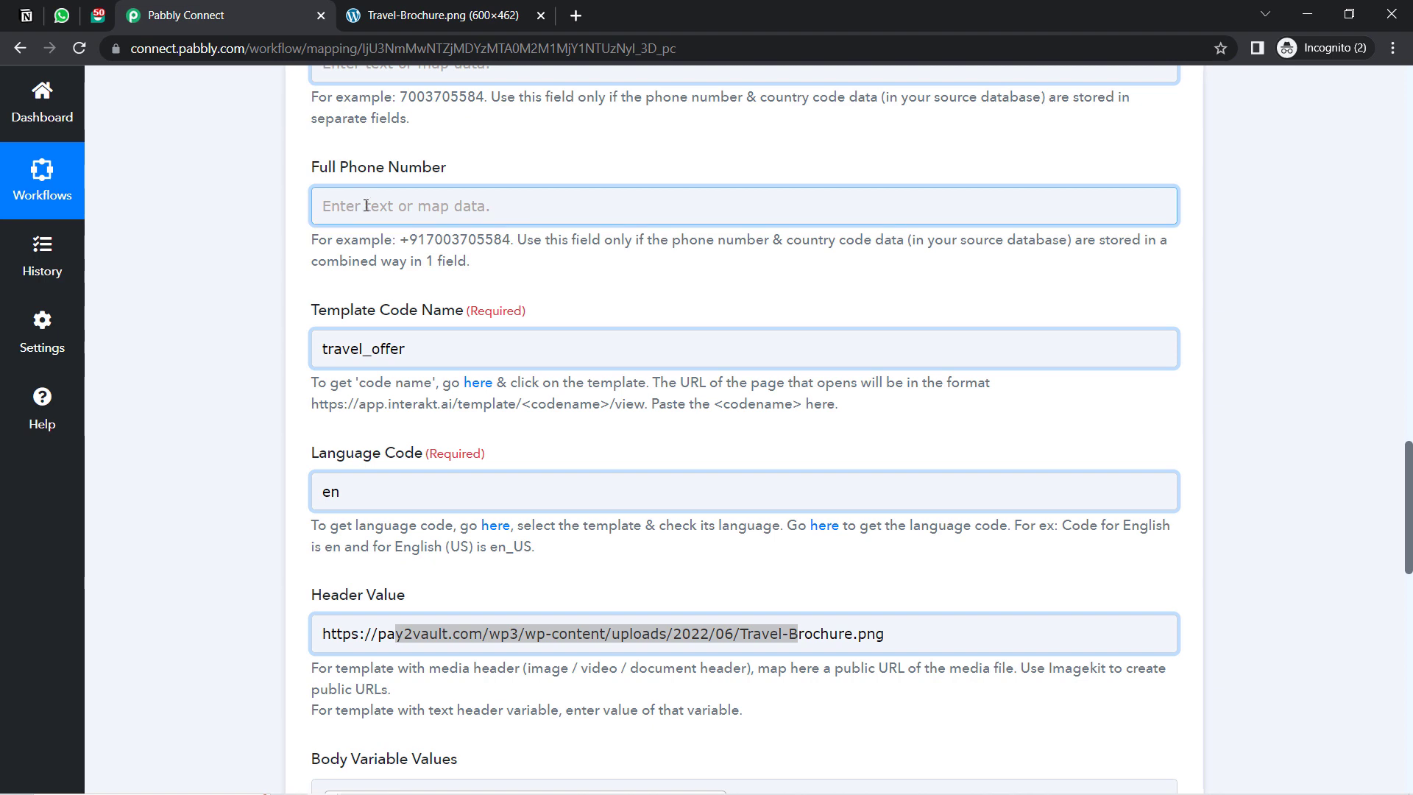
Step: Save the Interakt action, send a test request and check WhatsApp Web and the received response
{"action": "scroll", "coordinate": [407, 209], "scroll_direction": "down", "scroll_amount": 10}
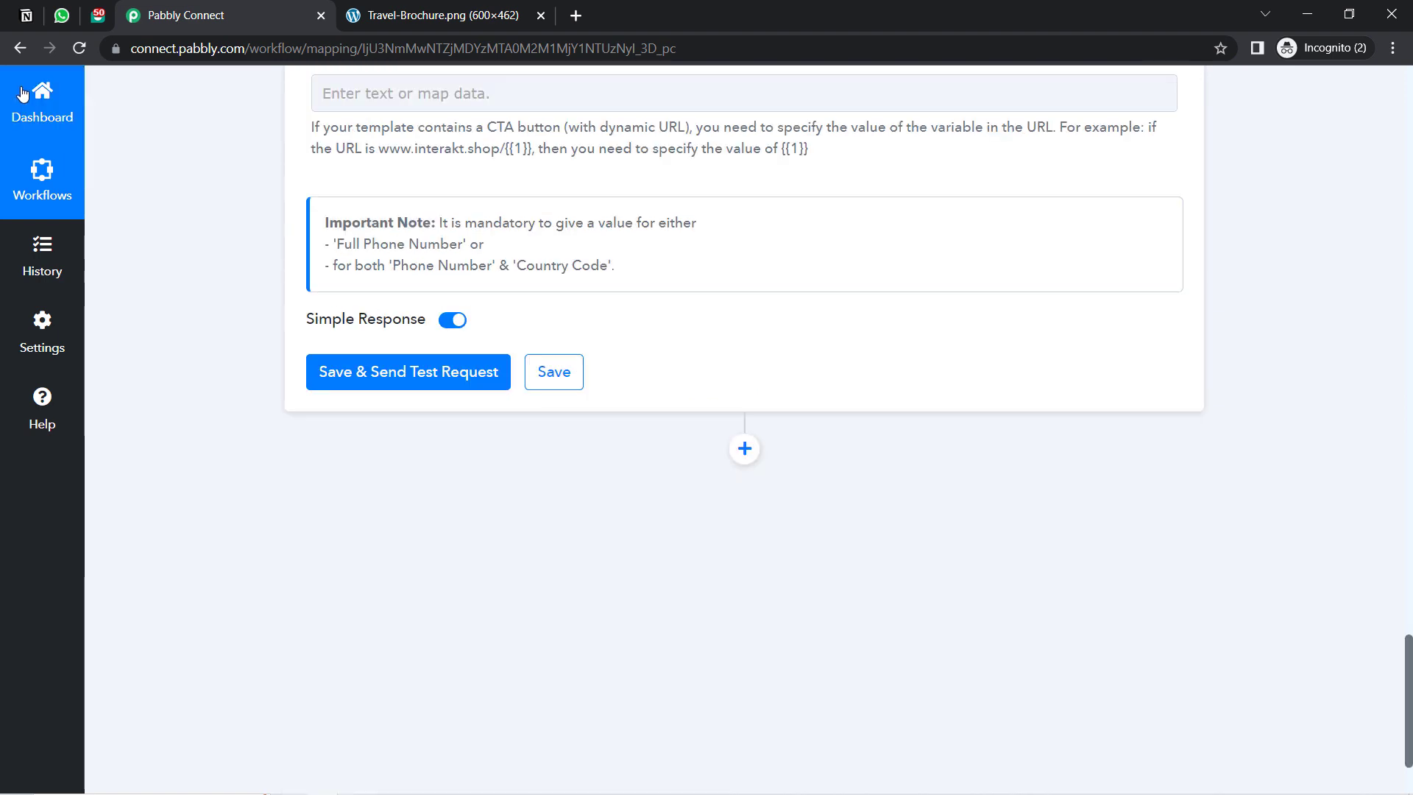
{"action": "left_click", "coordinate": [368, 383]}
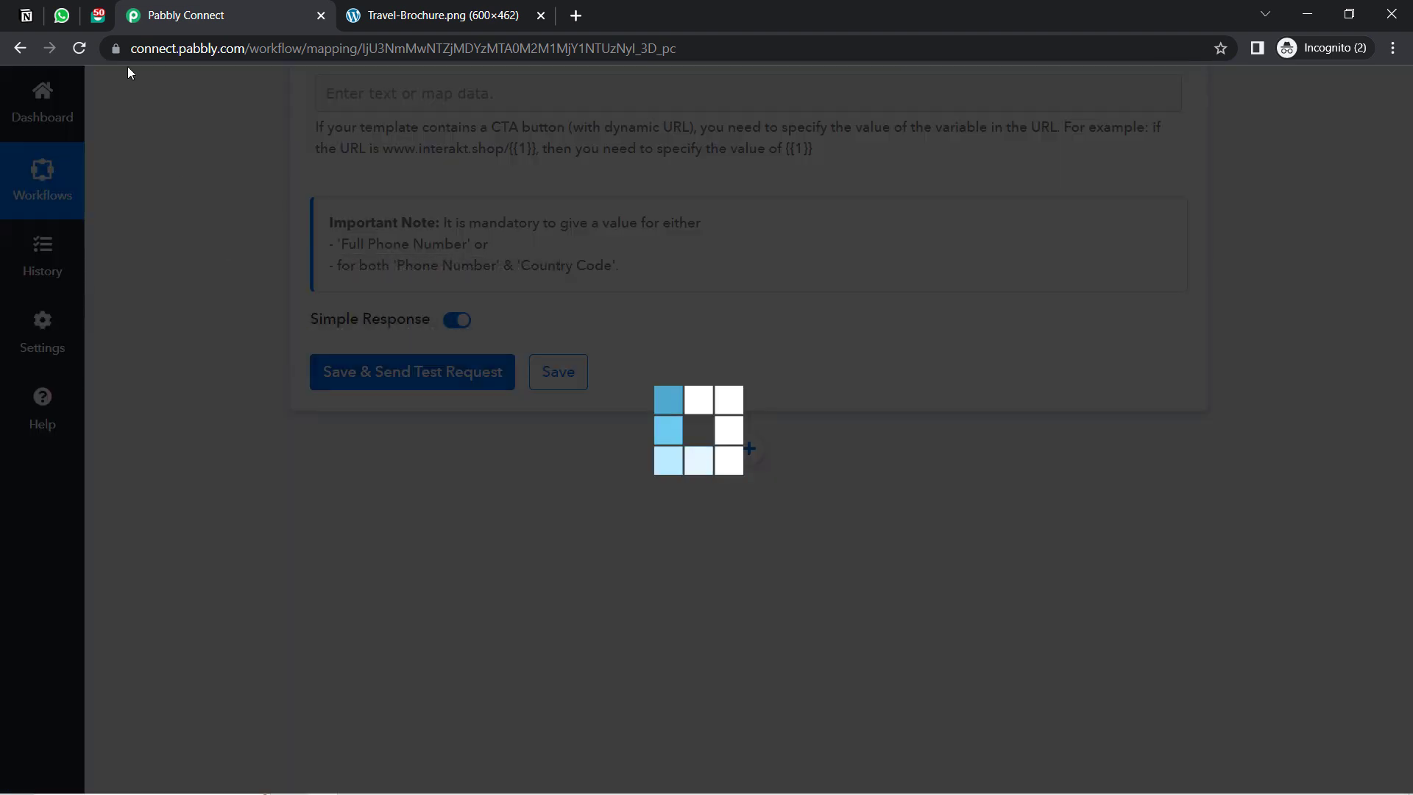
{"action": "left_click", "coordinate": [61, 14]}
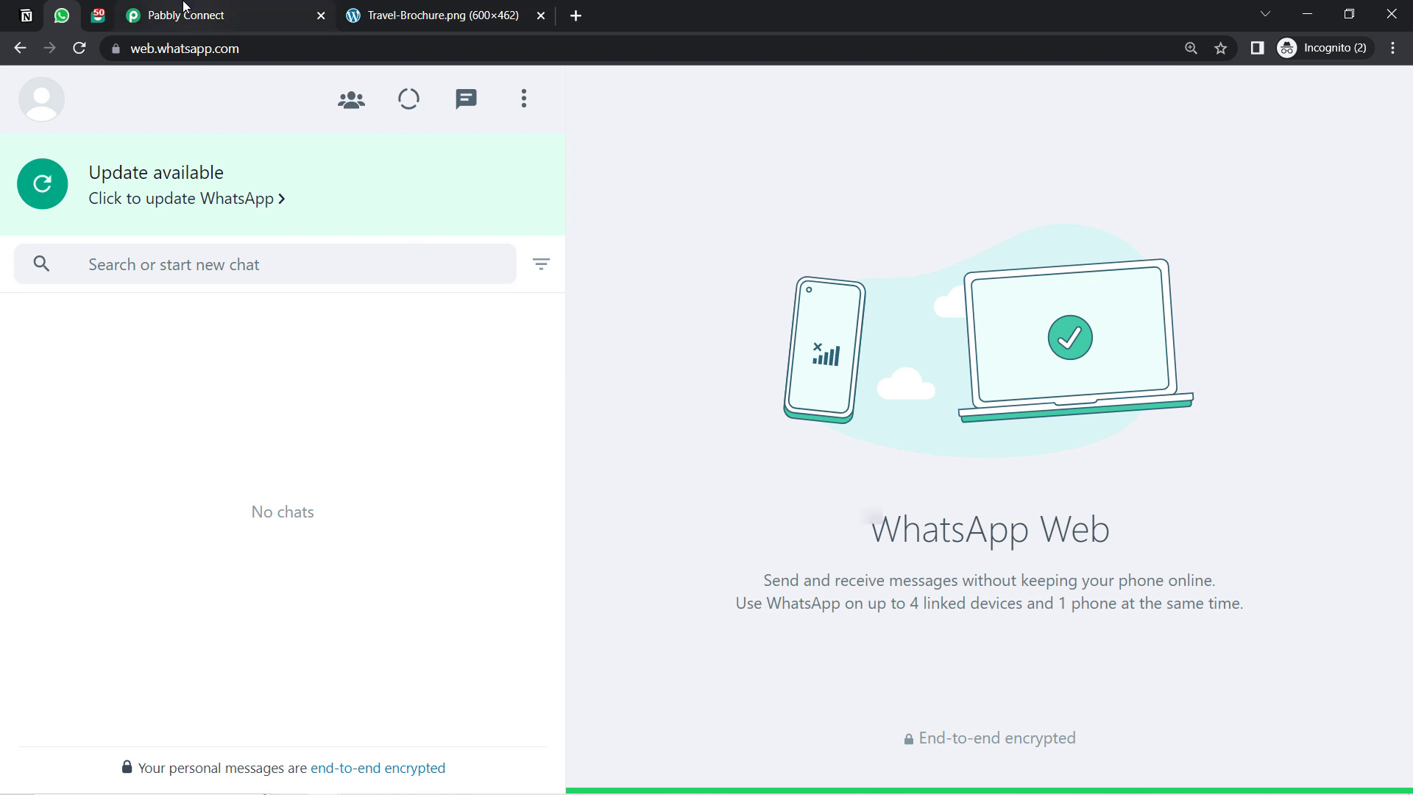
{"action": "left_click", "coordinate": [302, 5]}
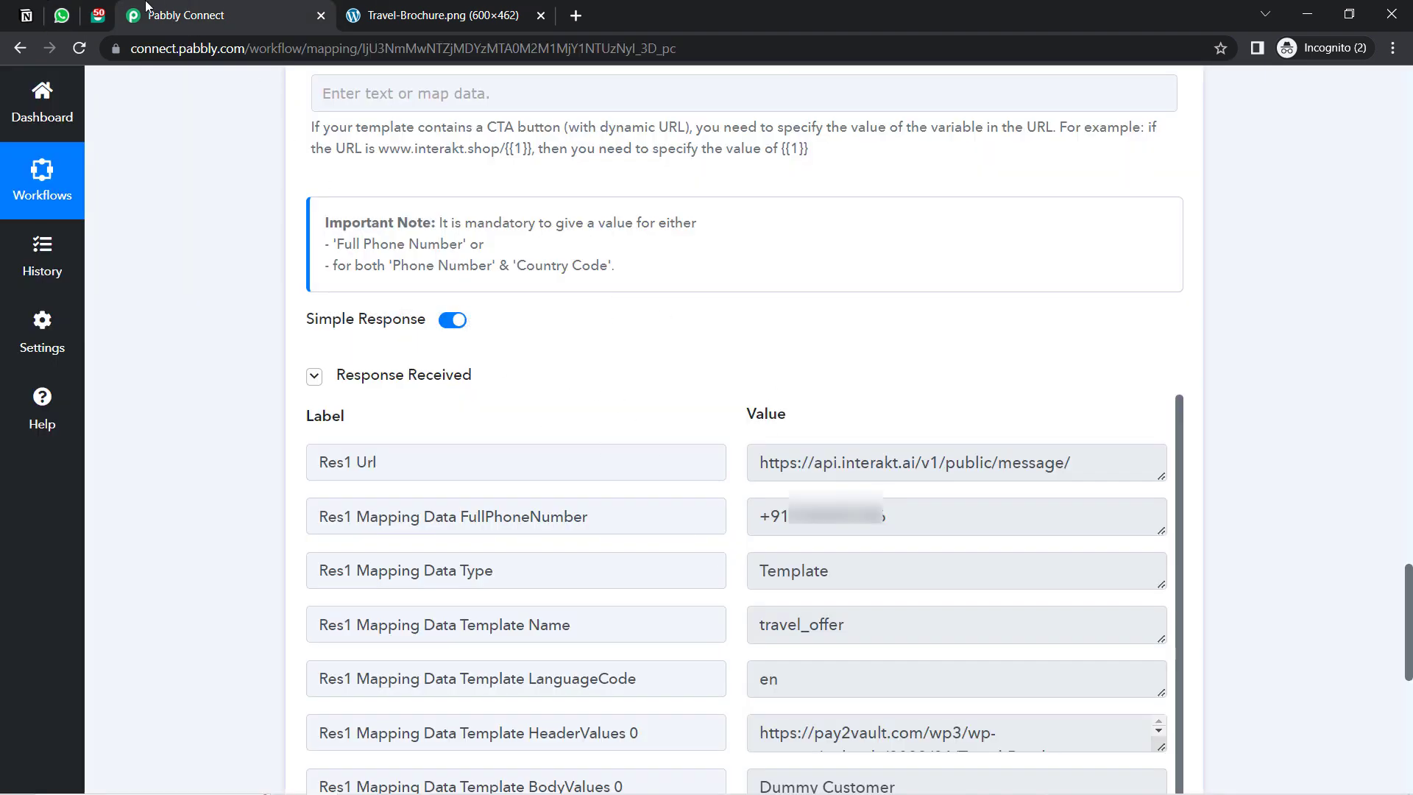
Step: Open the new Pabbly Team - Interakt message in WhatsApp Web and check its greeting name and offer text
{"action": "left_click", "coordinate": [62, 15]}
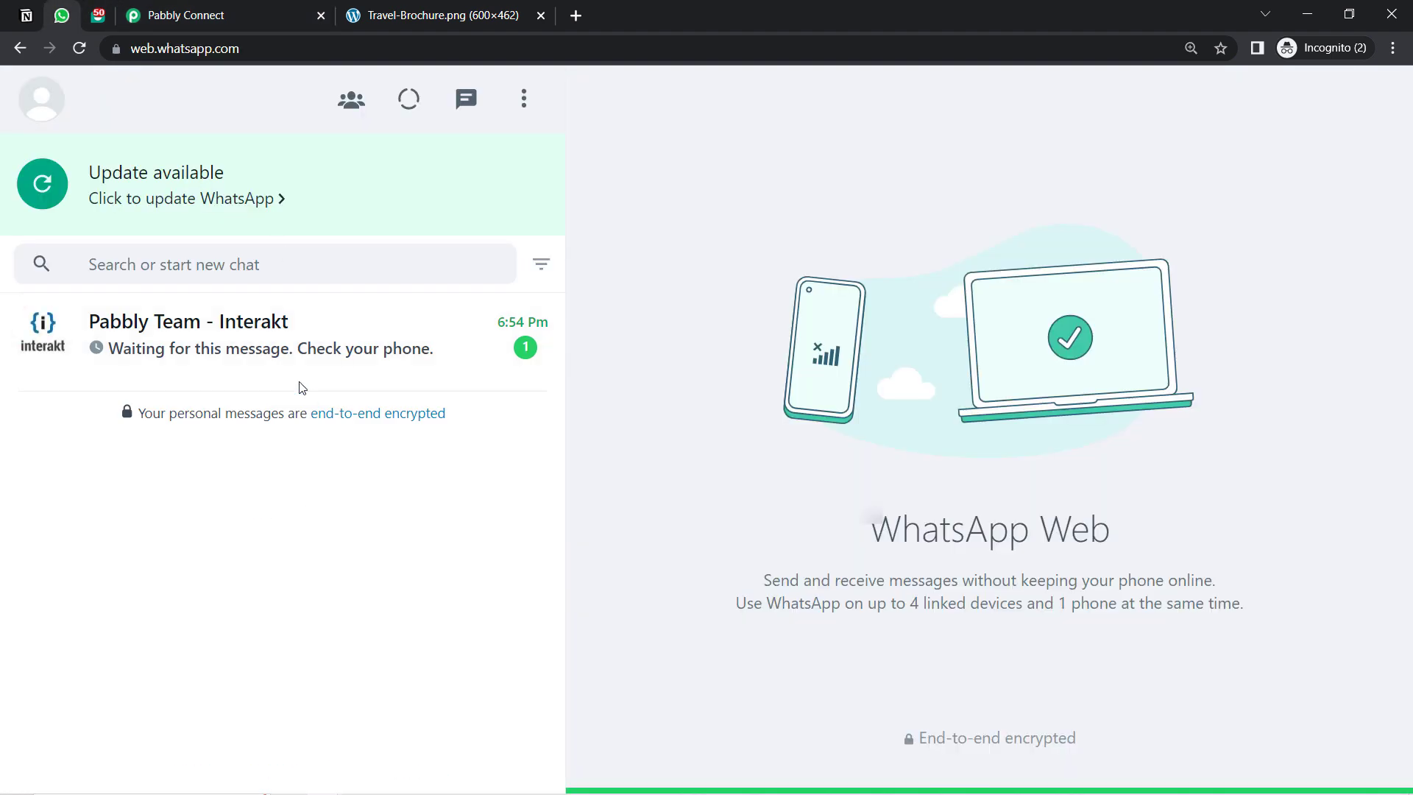
{"action": "left_click", "coordinate": [218, 344]}
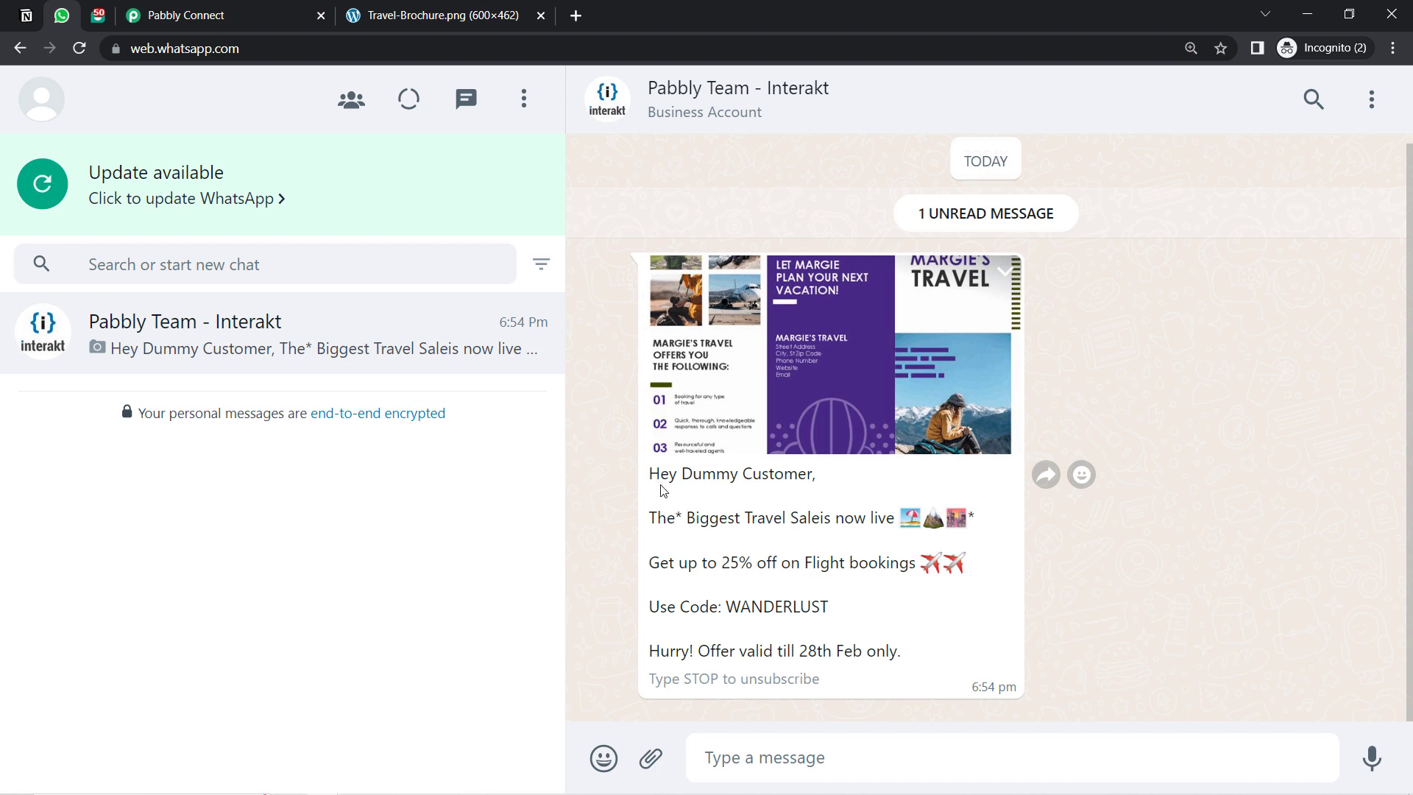
{"action": "left_click_drag", "start_coordinate": [647, 473], "coordinate": [788, 474]}
{"action": "left_click", "coordinate": [738, 479]}
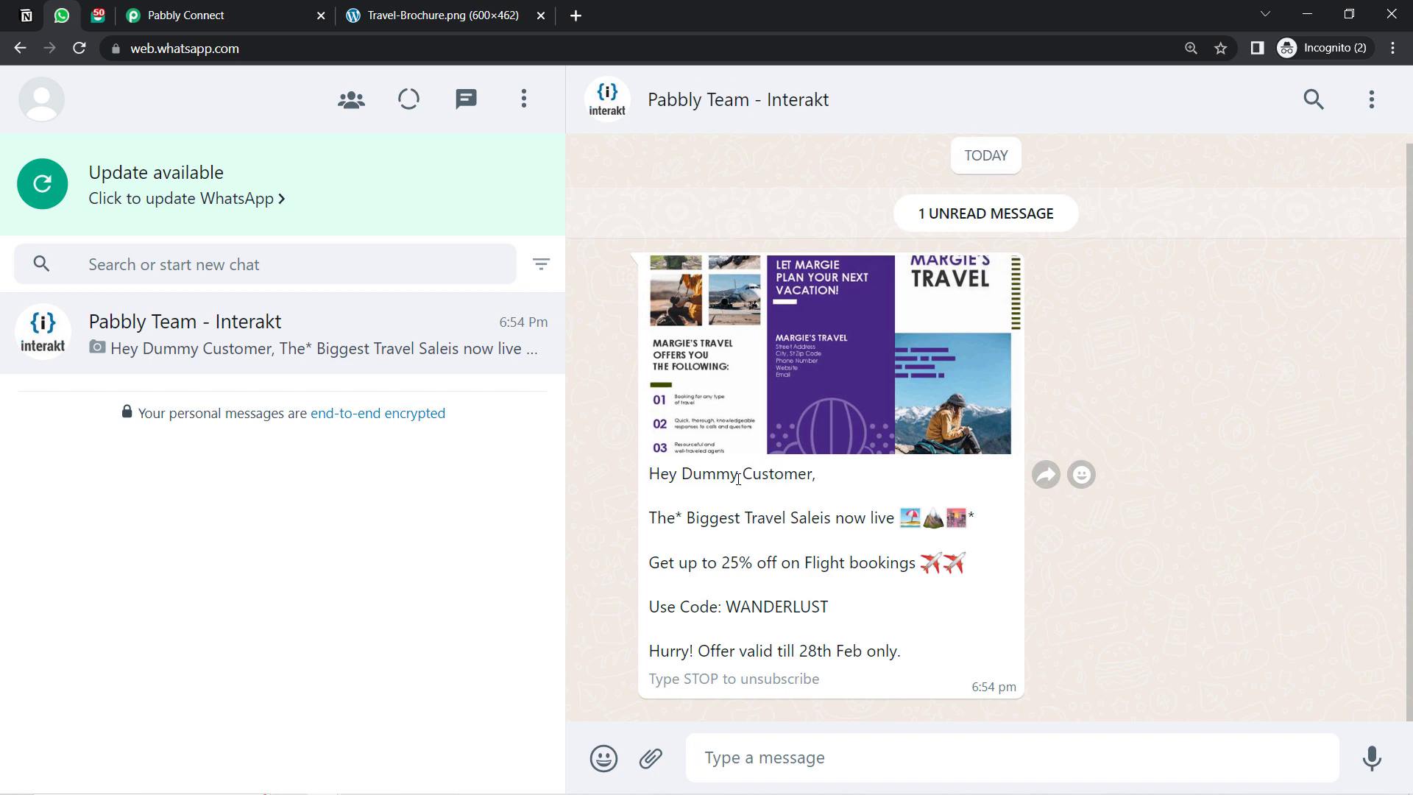
{"action": "left_click_drag", "start_coordinate": [688, 473], "coordinate": [792, 471]}
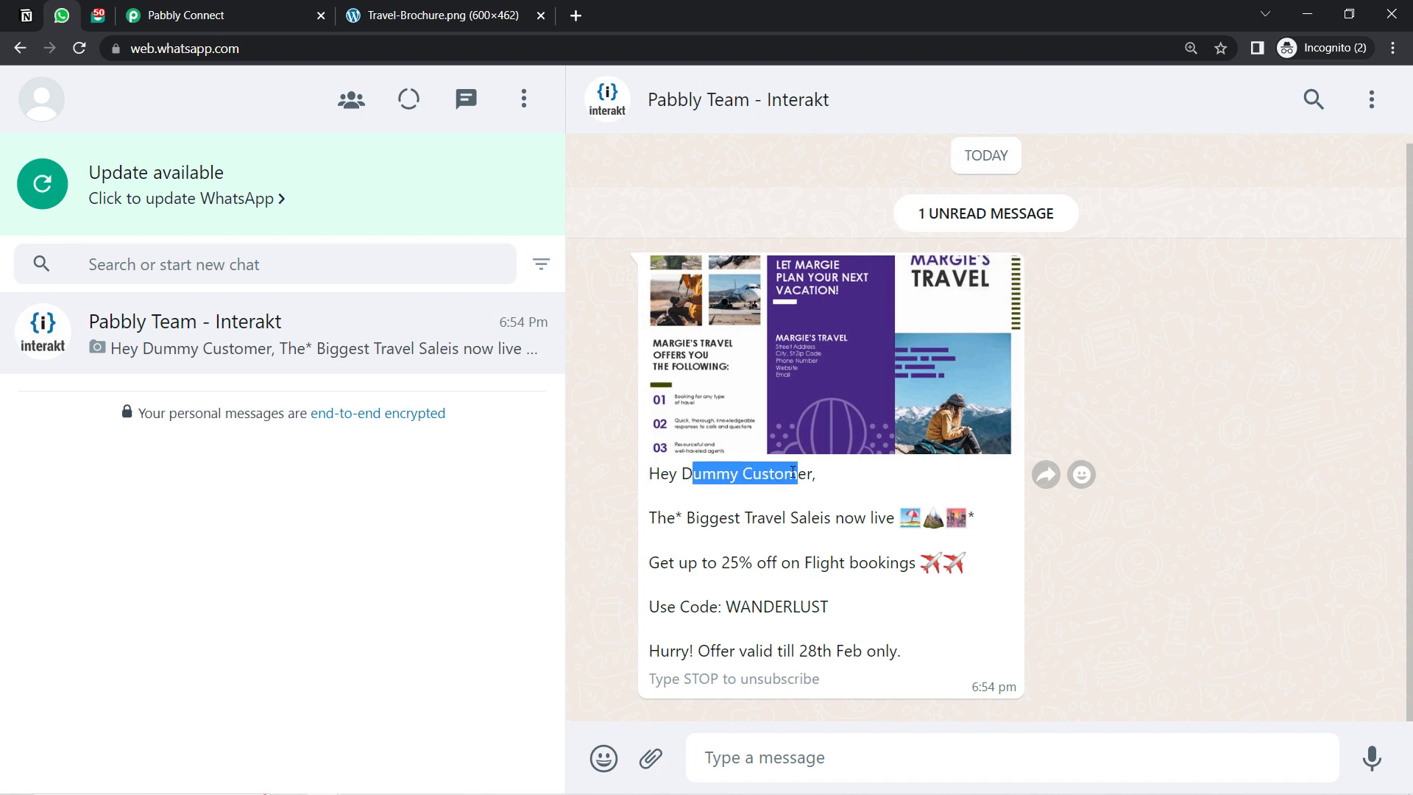
{"action": "left_click", "coordinate": [784, 506]}
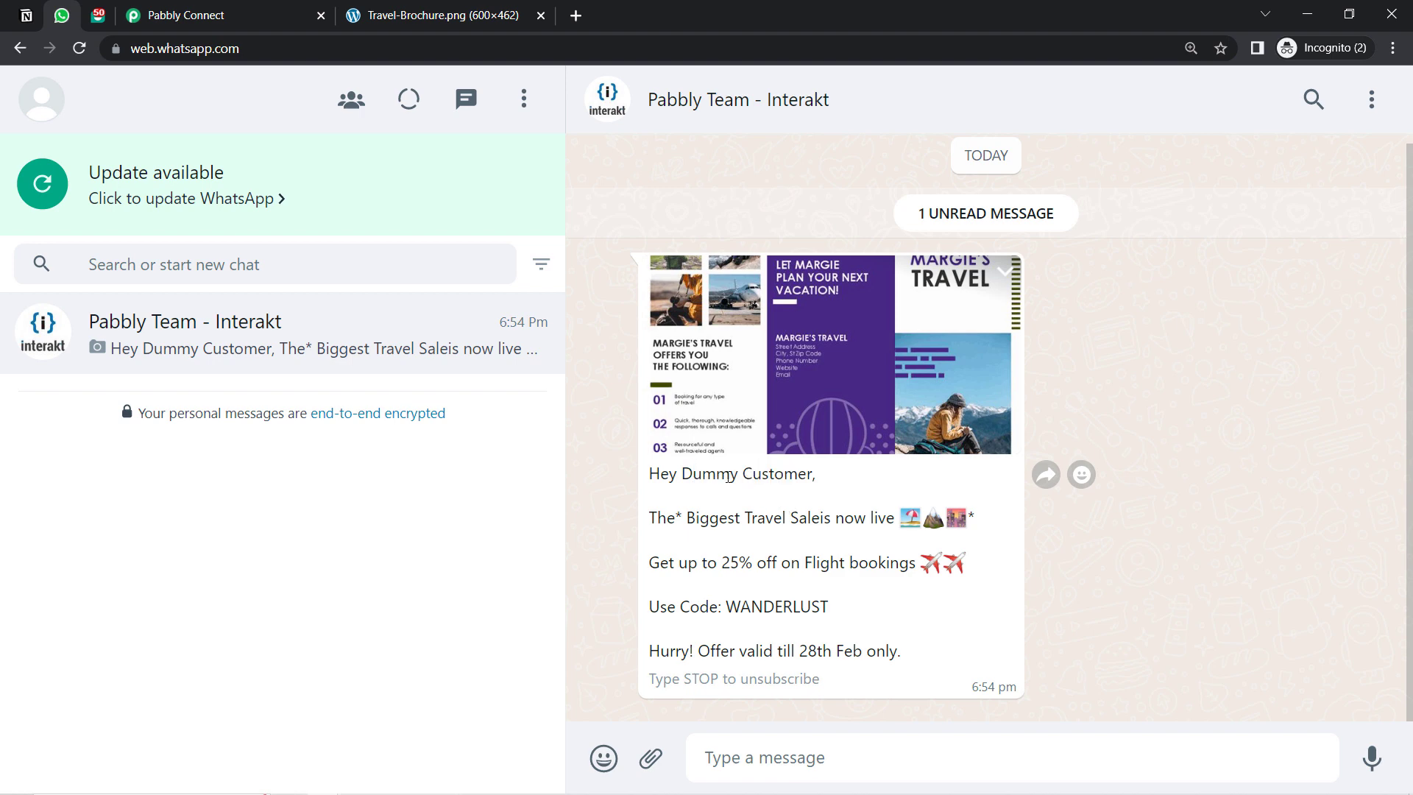
{"action": "left_click_drag", "start_coordinate": [702, 475], "coordinate": [820, 477]}
{"action": "left_click_drag", "start_coordinate": [734, 517], "coordinate": [869, 521]}
{"action": "left_click_drag", "start_coordinate": [674, 562], "coordinate": [735, 593]}
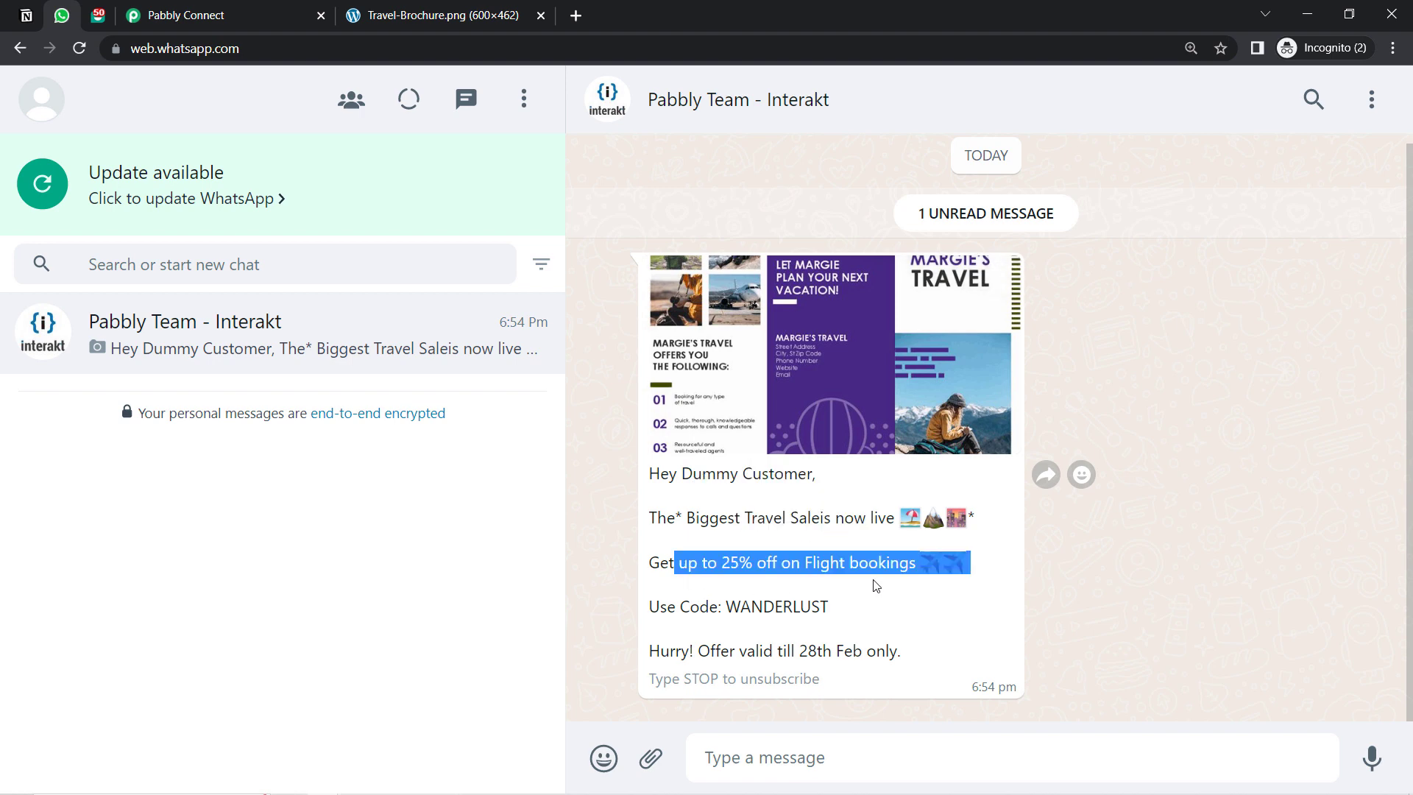
{"action": "left_click", "coordinate": [849, 603]}
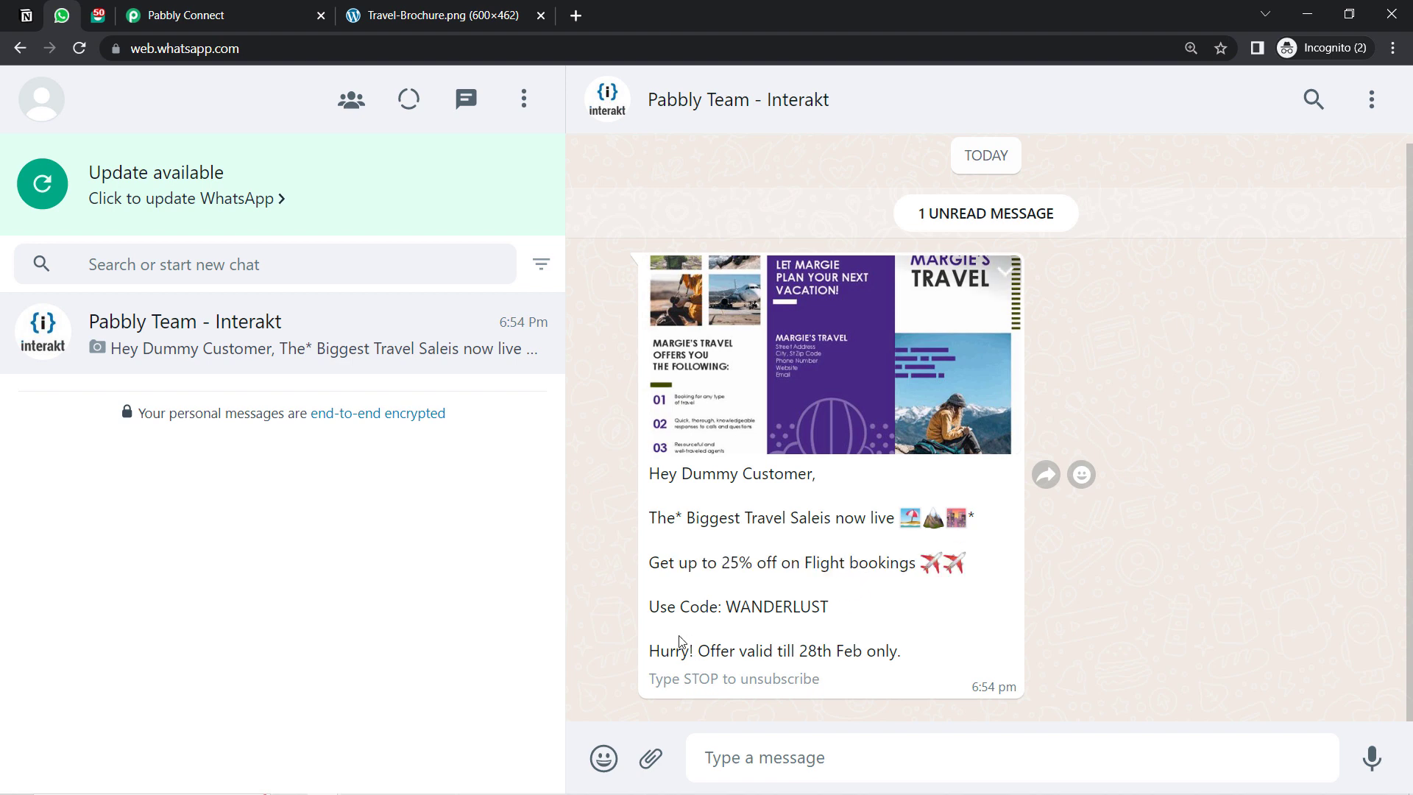
Step: Check the coupon code and offer validity in the WhatsApp message, and switch to Notion's All Customers Detail database
{"action": "left_click_drag", "start_coordinate": [676, 606], "coordinate": [774, 607]}
{"action": "left_click_drag", "start_coordinate": [700, 650], "coordinate": [884, 652]}
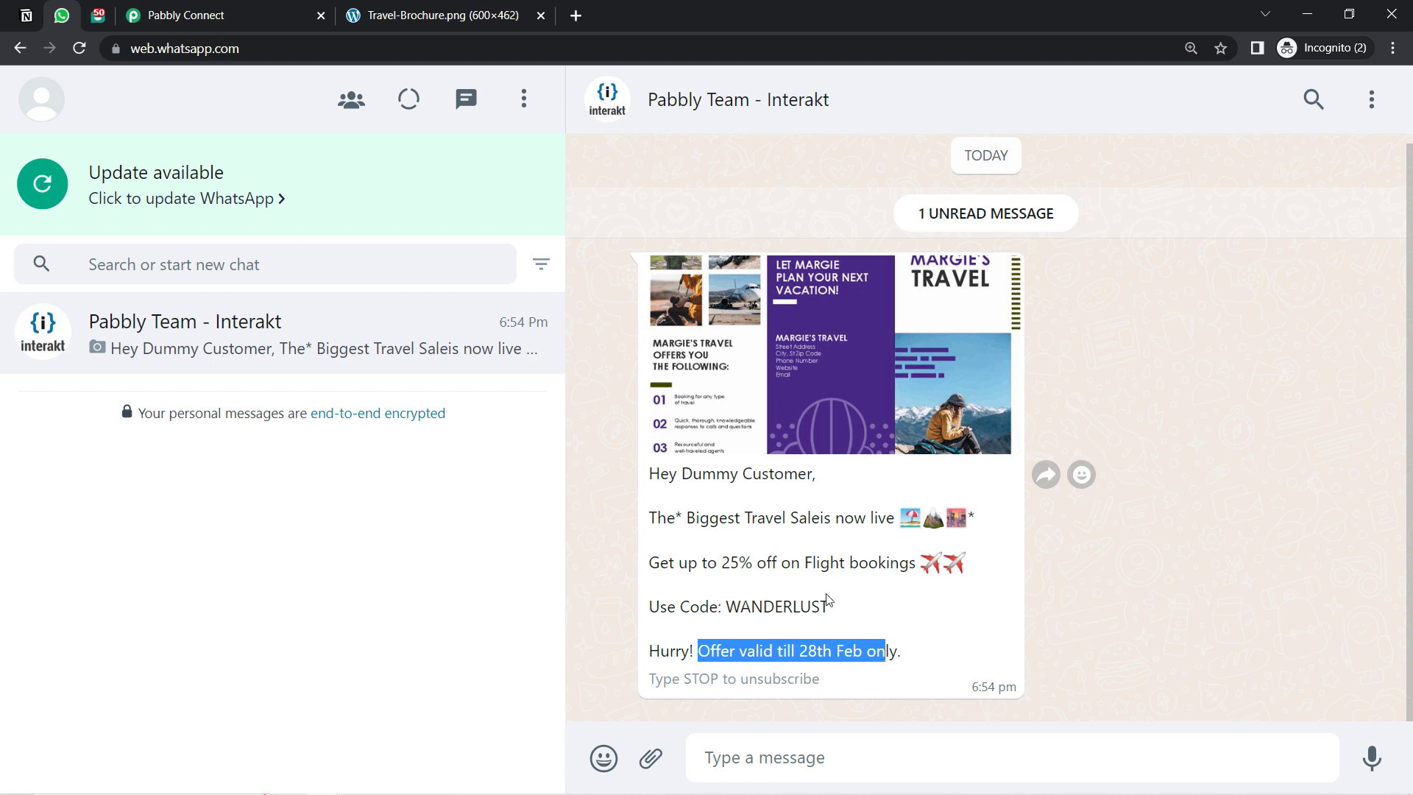
{"action": "left_click", "coordinate": [27, 15]}
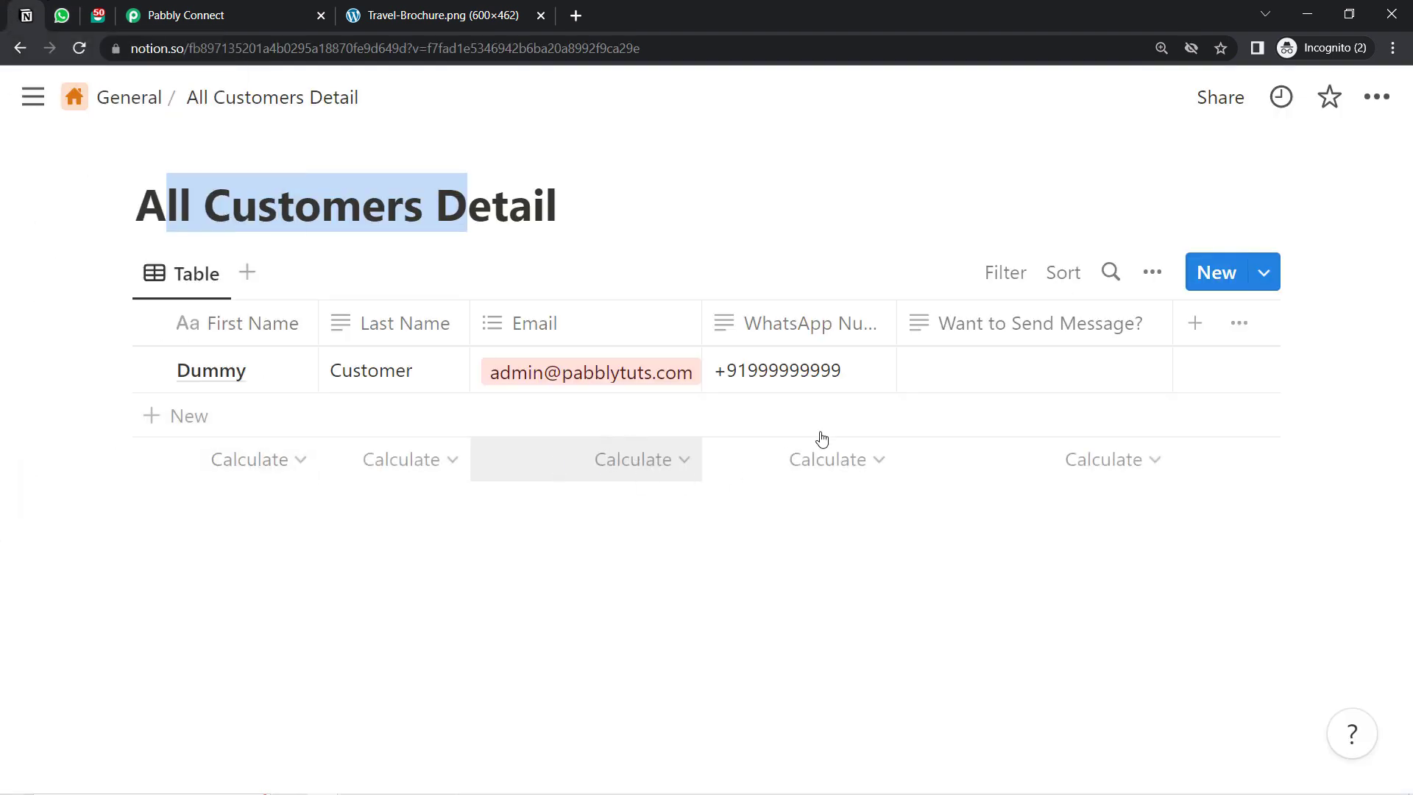
Step: Switch to Pabbly Connect to check the Notion trigger's polling interval, and revisit the customer table in Notion
{"action": "left_click", "coordinate": [185, 14]}
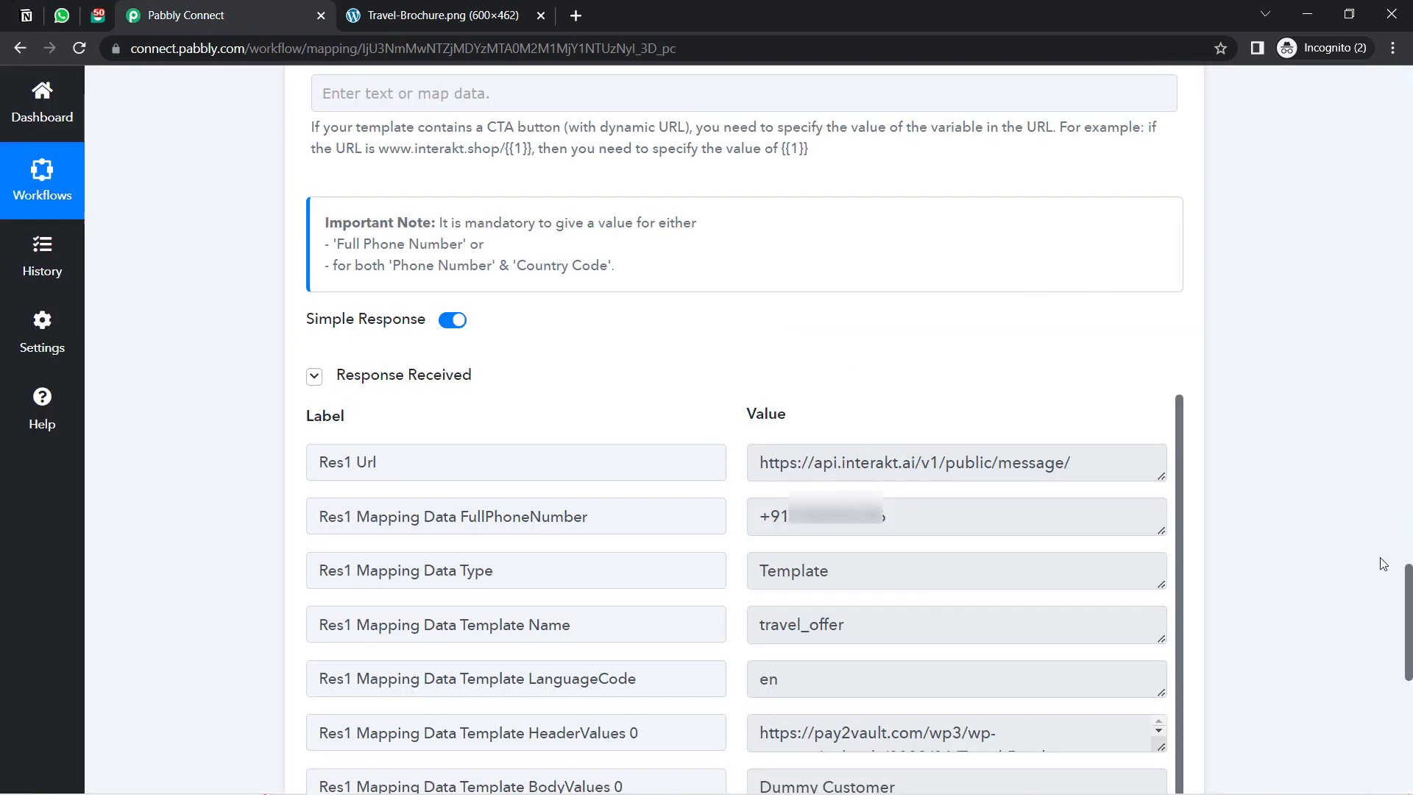
{"action": "left_click_drag", "start_coordinate": [1409, 607], "coordinate": [1378, 116]}
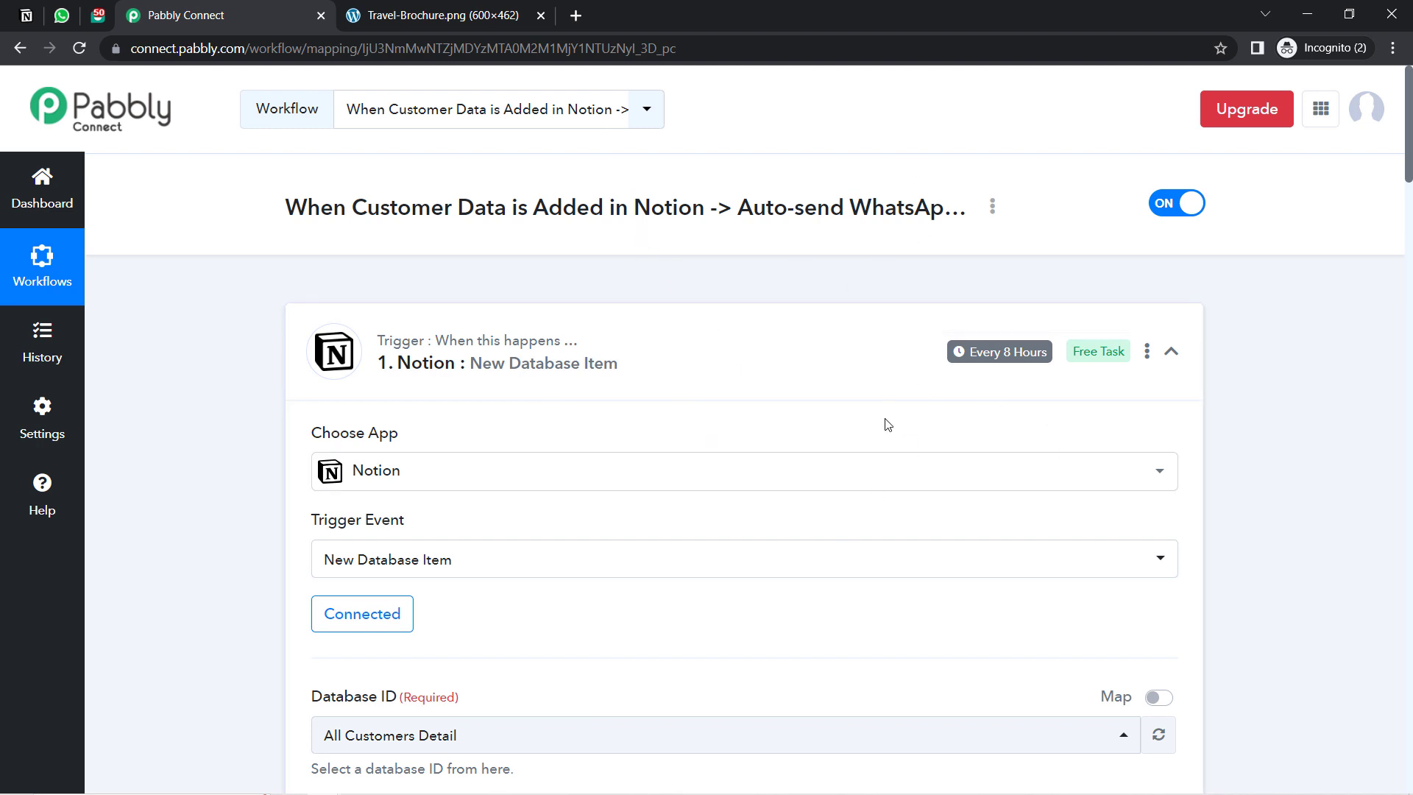
{"action": "mouse_move", "coordinate": [988, 360]}
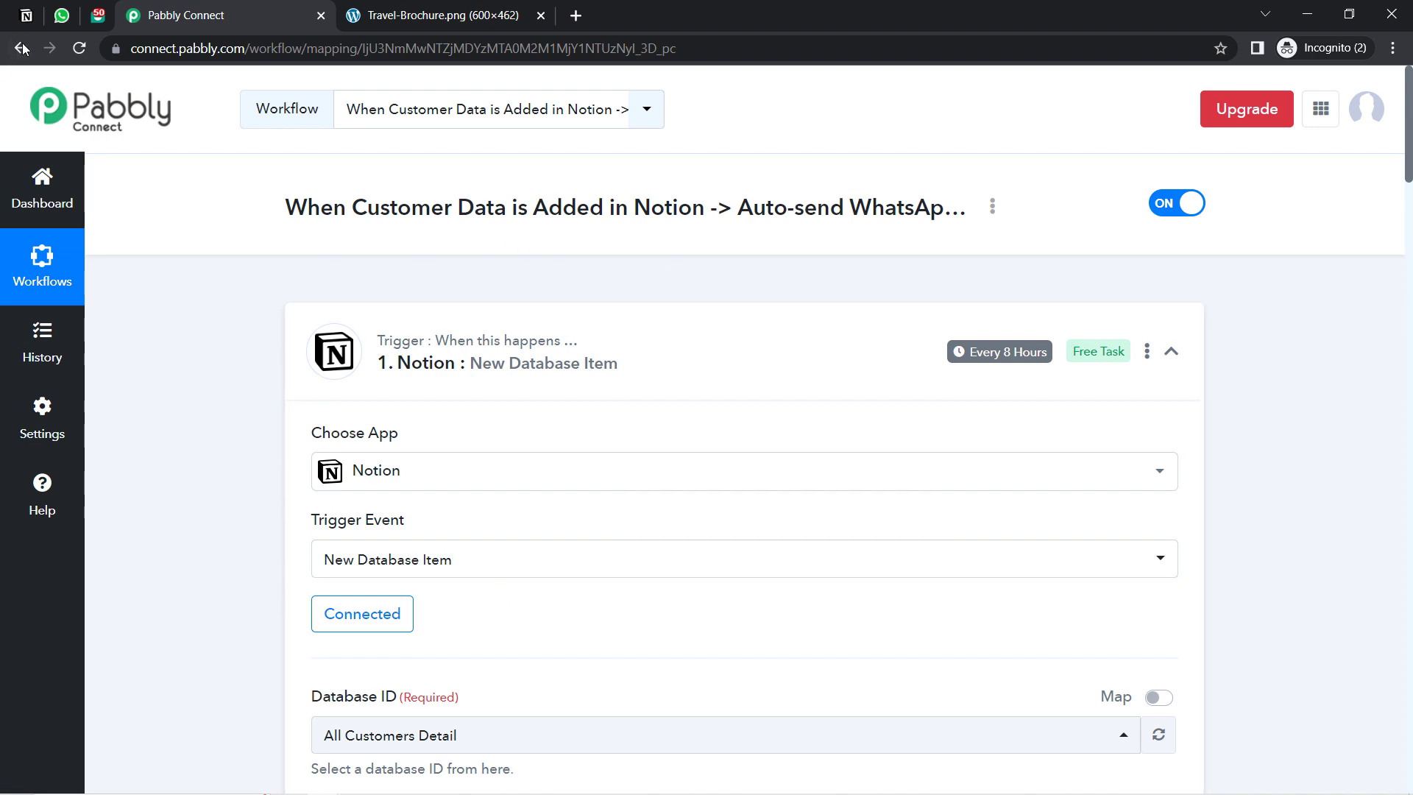
{"action": "left_click", "coordinate": [26, 15]}
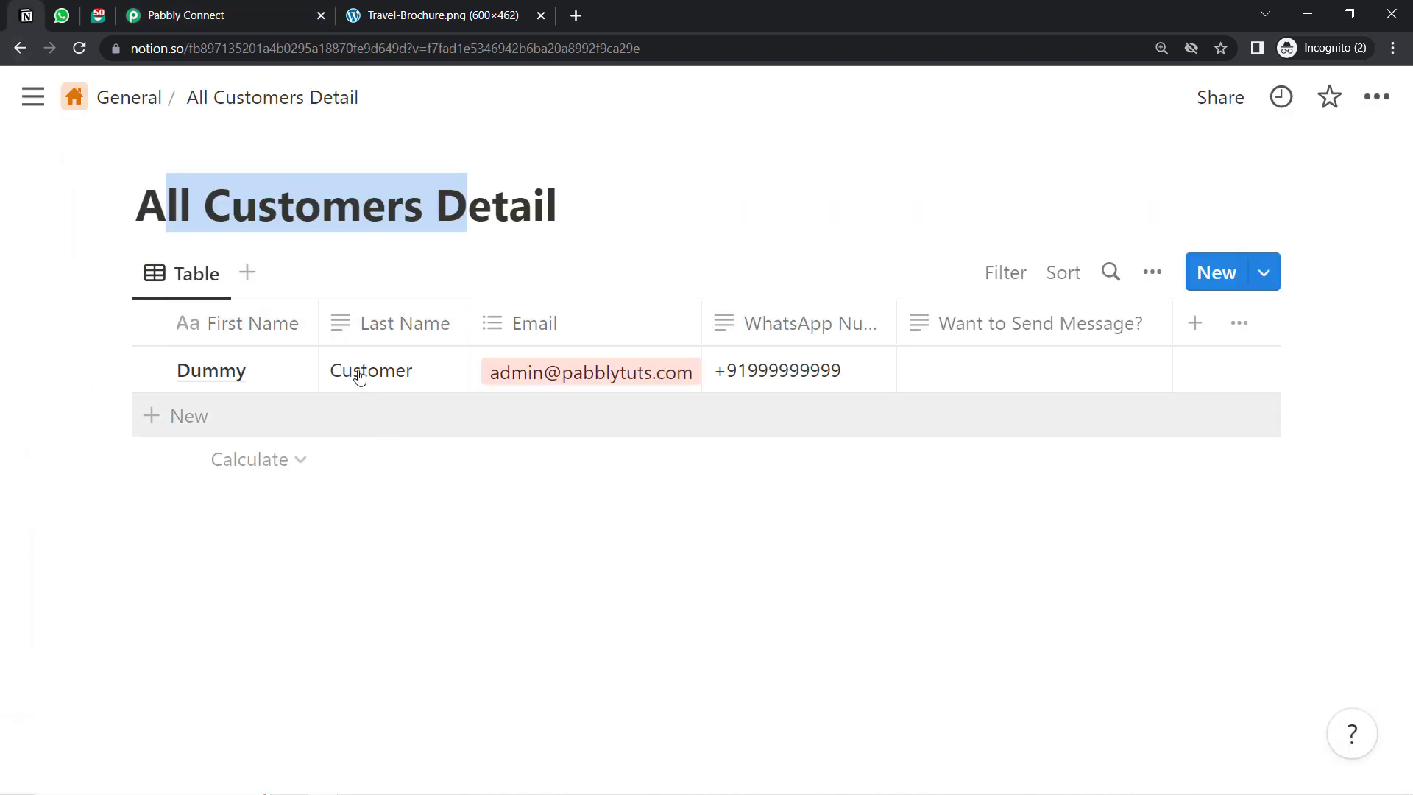
Step: Return to the Pabbly Connect workflow and collapse the Notion trigger and the Interakt action
{"action": "left_click", "coordinate": [221, 14]}
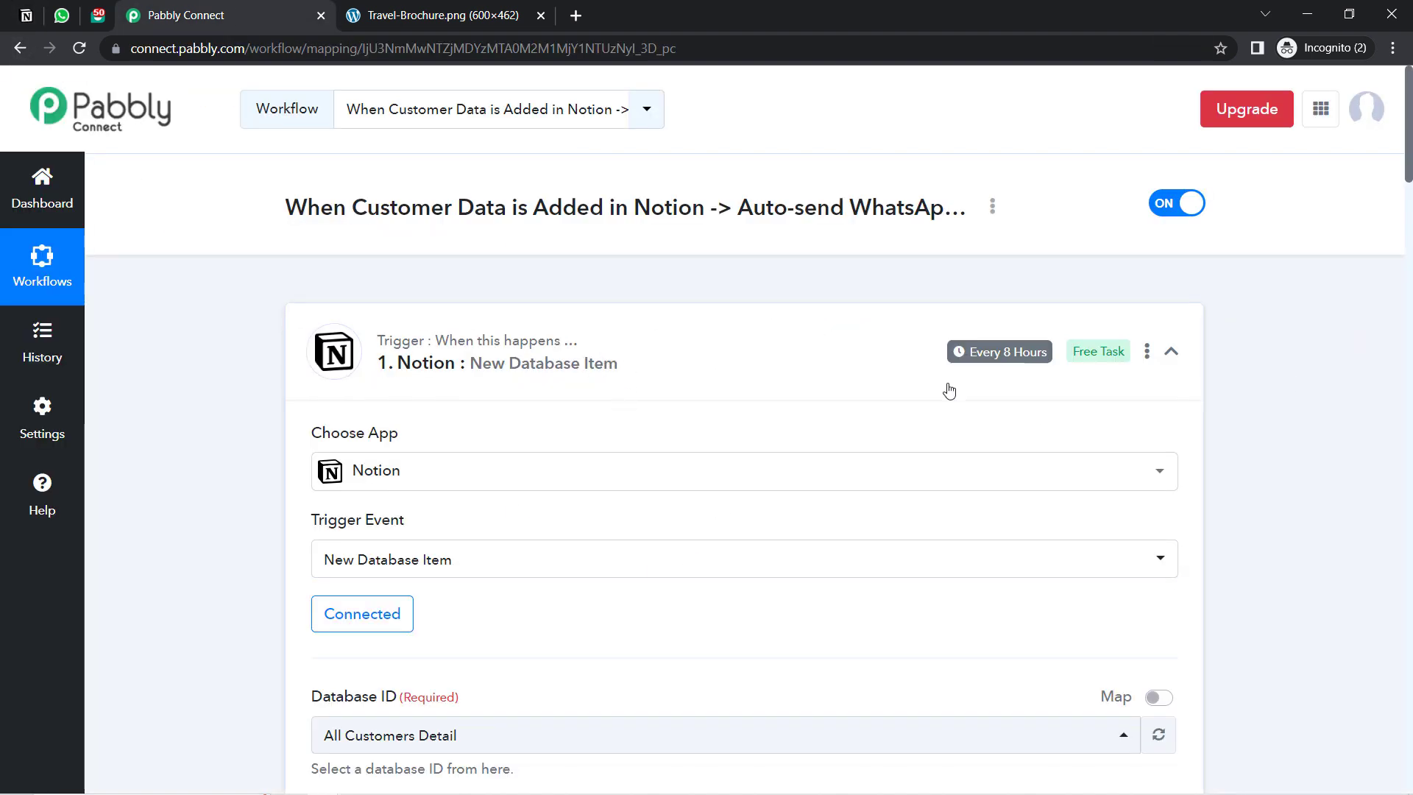
{"action": "left_click", "coordinate": [672, 388]}
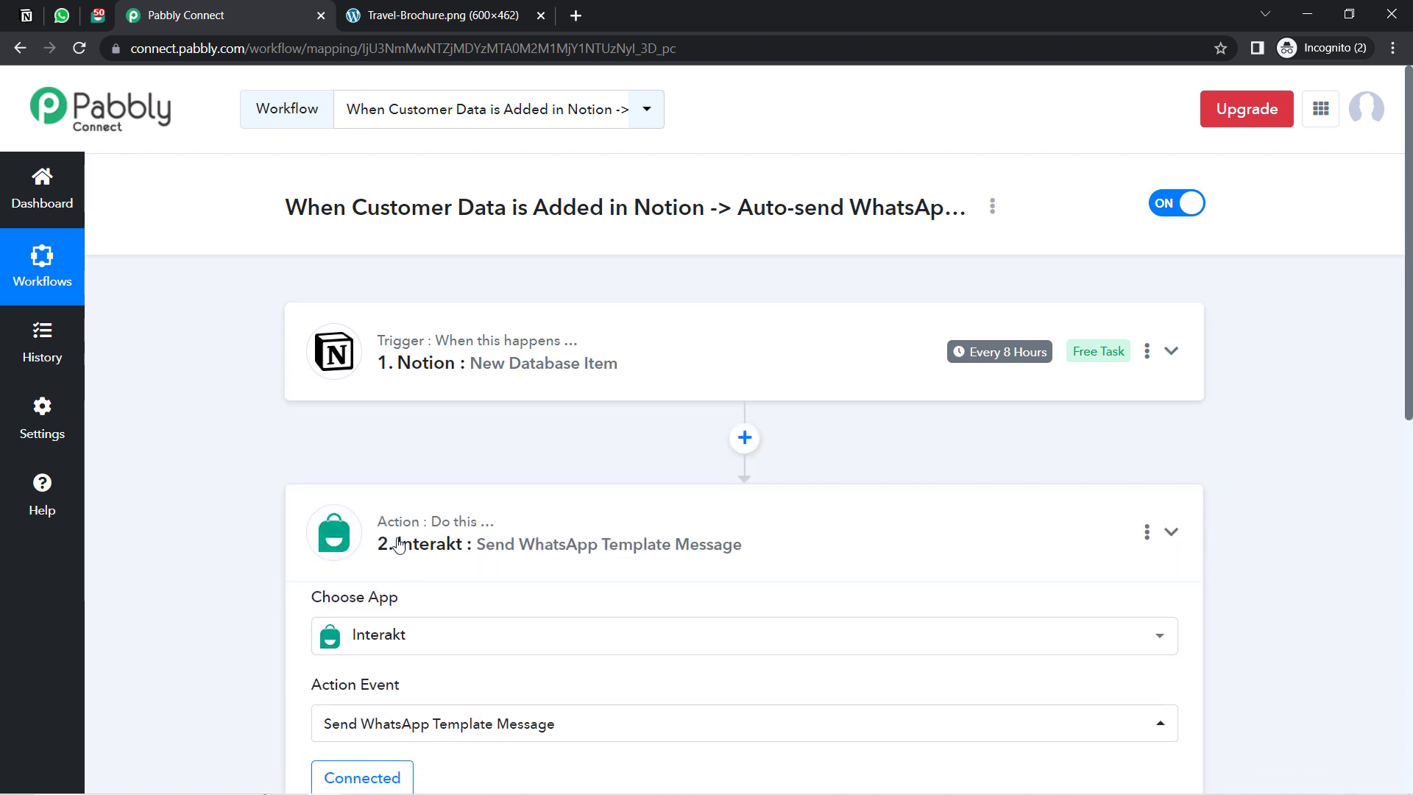
{"action": "left_click", "coordinate": [339, 531]}
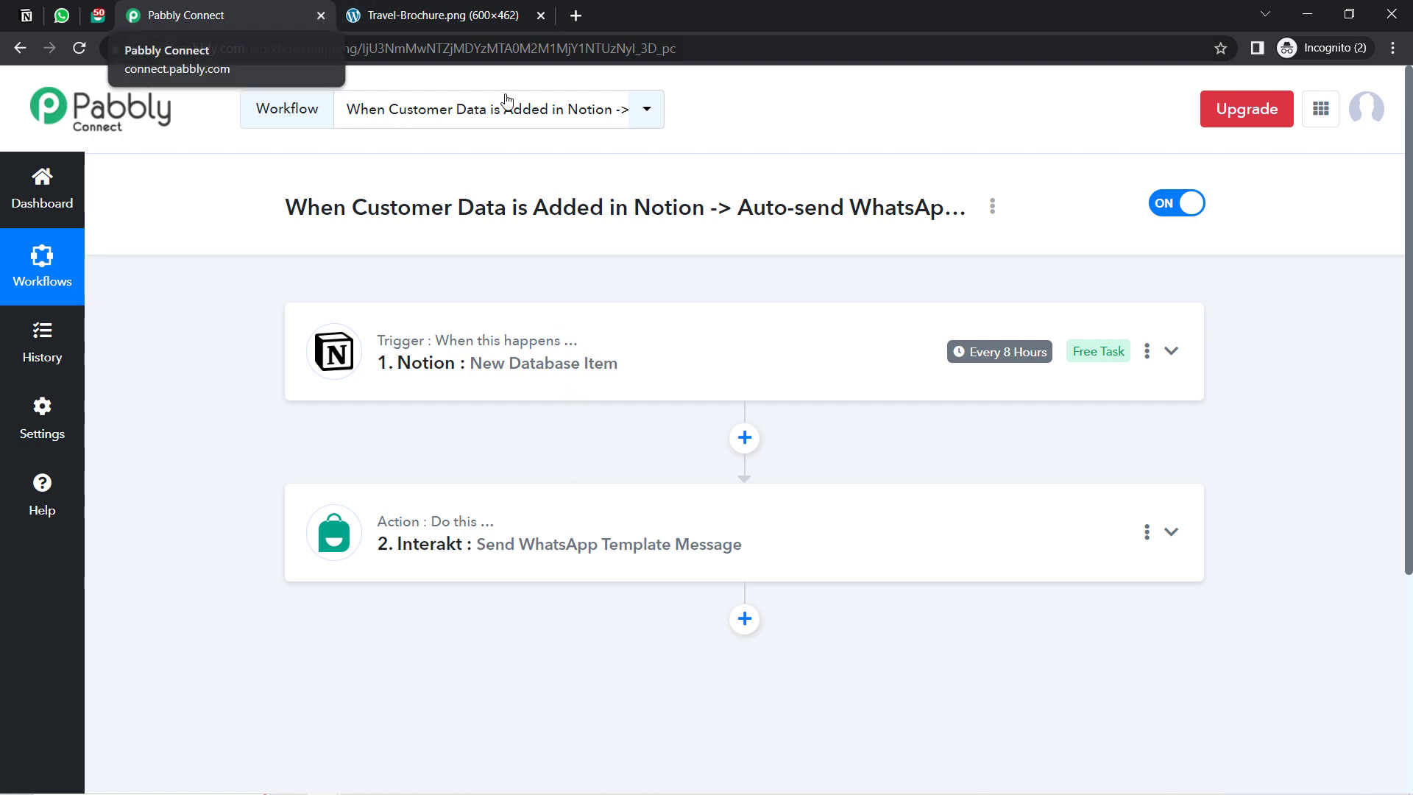
Step: Copy the workflow's share link and close the sharing dialog
{"action": "left_click", "coordinate": [991, 208]}
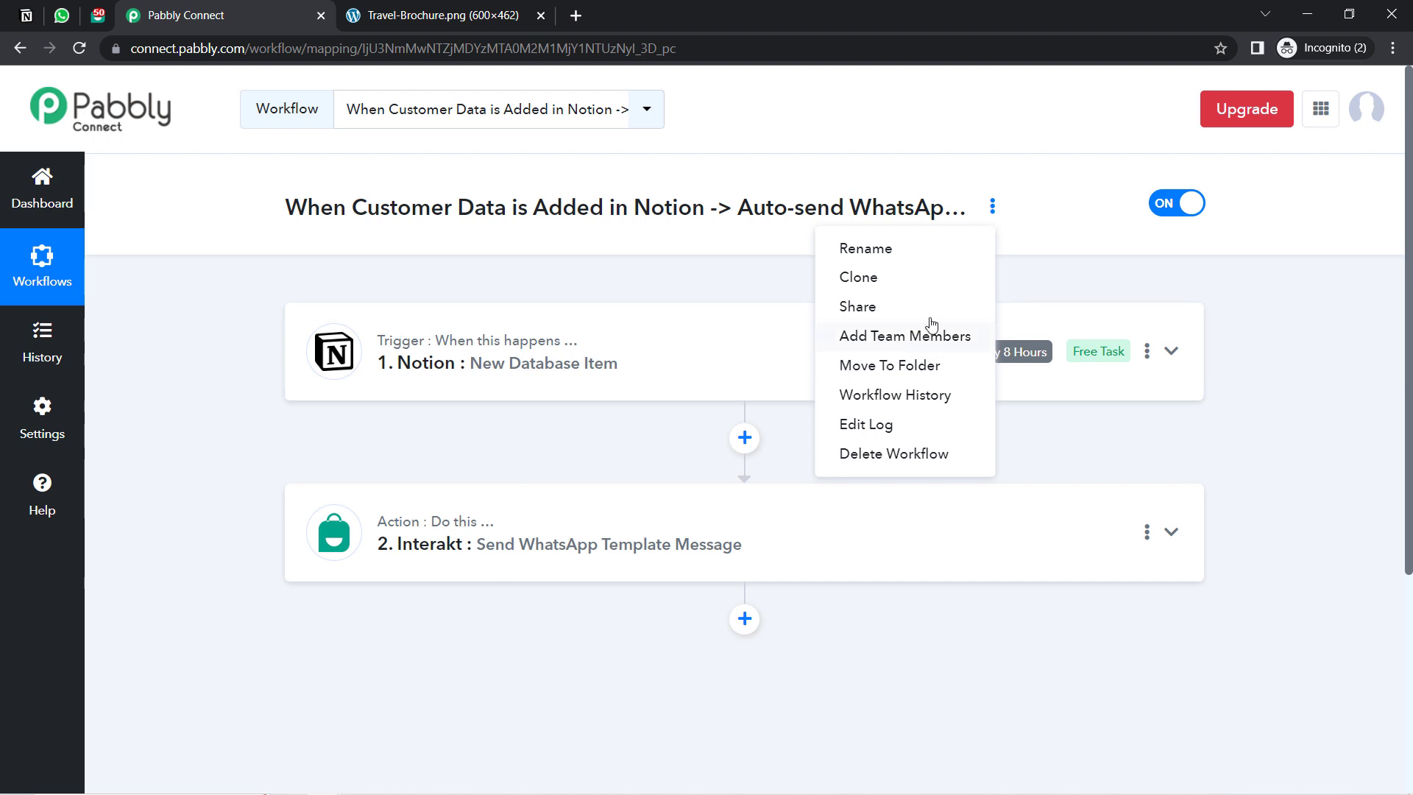
{"action": "left_click", "coordinate": [905, 305]}
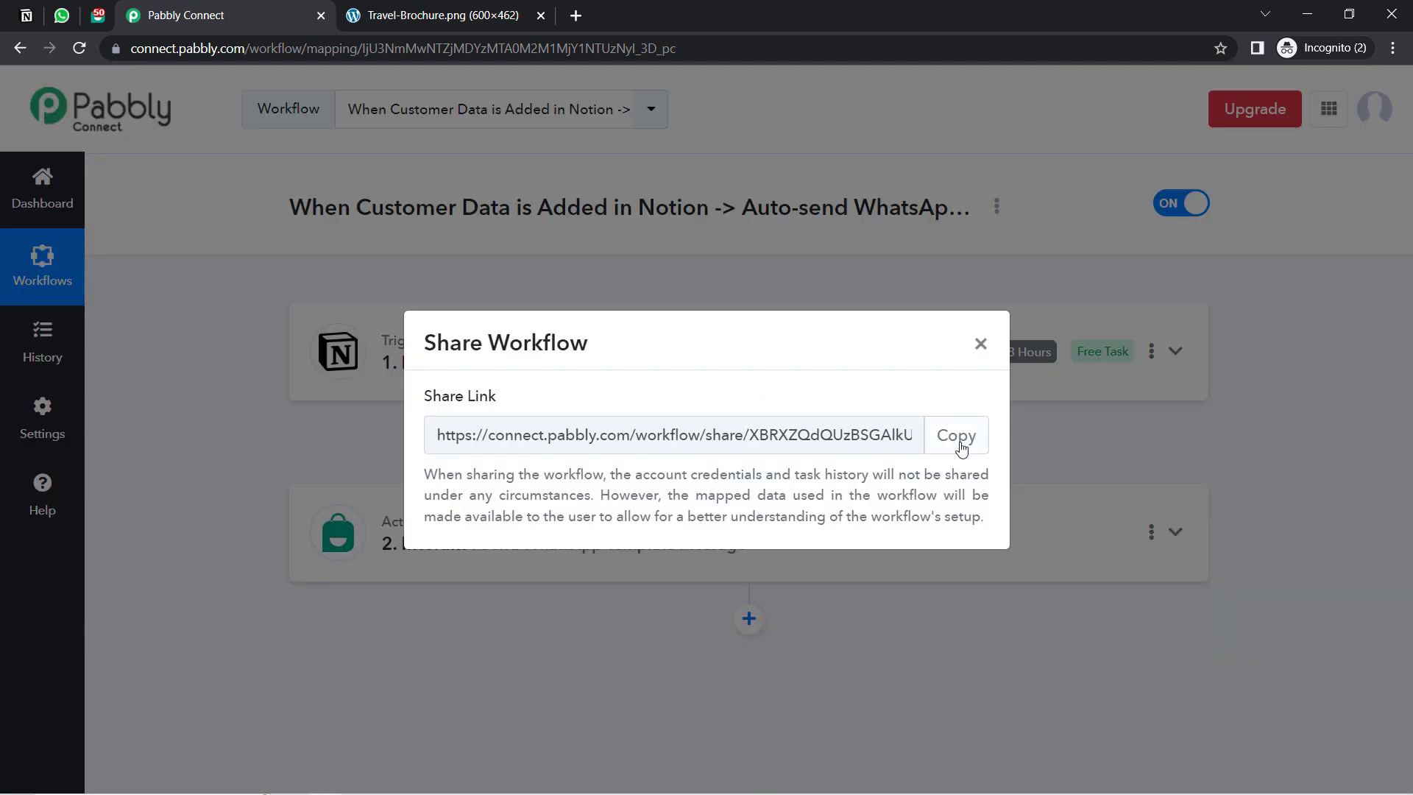
{"action": "left_click", "coordinate": [956, 436]}
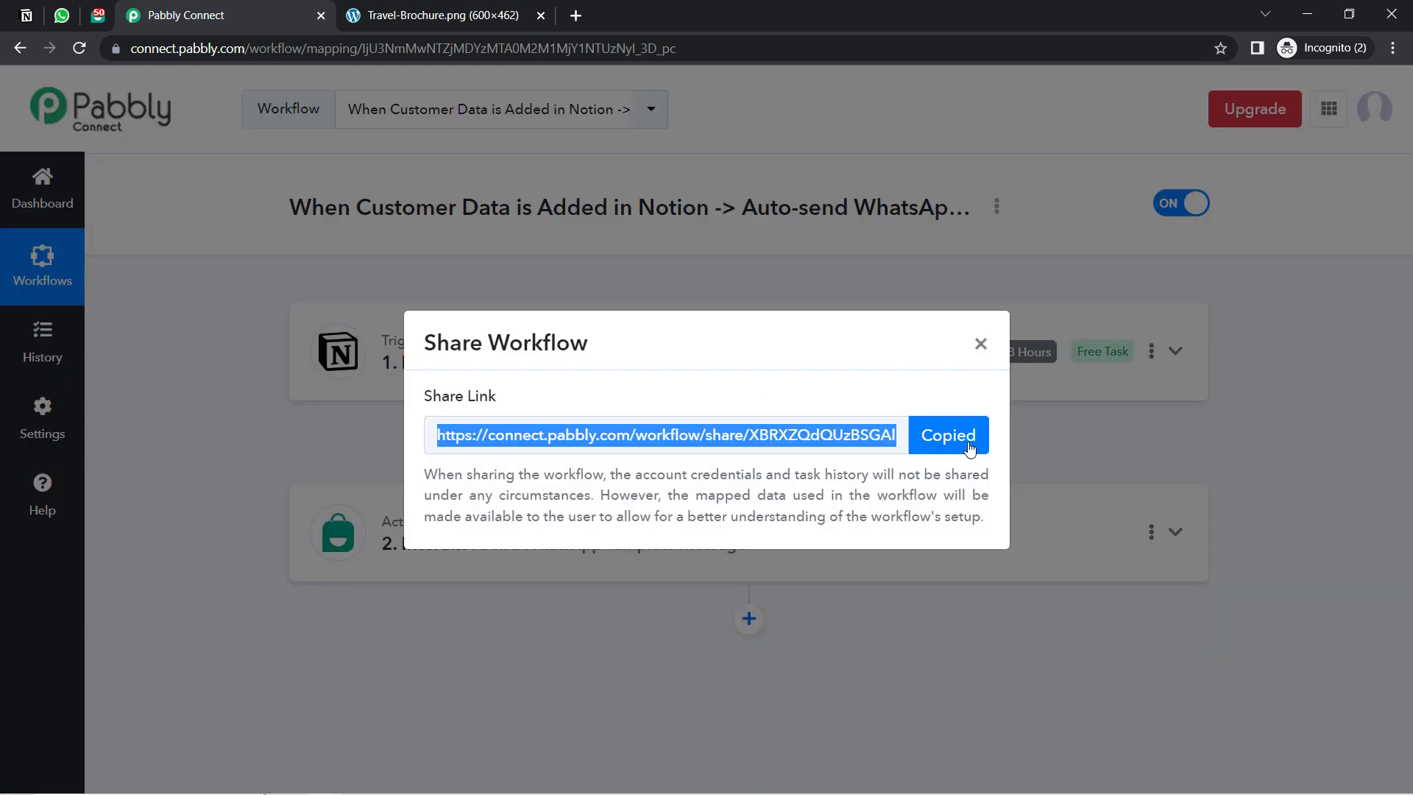
{"action": "left_click", "coordinate": [979, 344]}
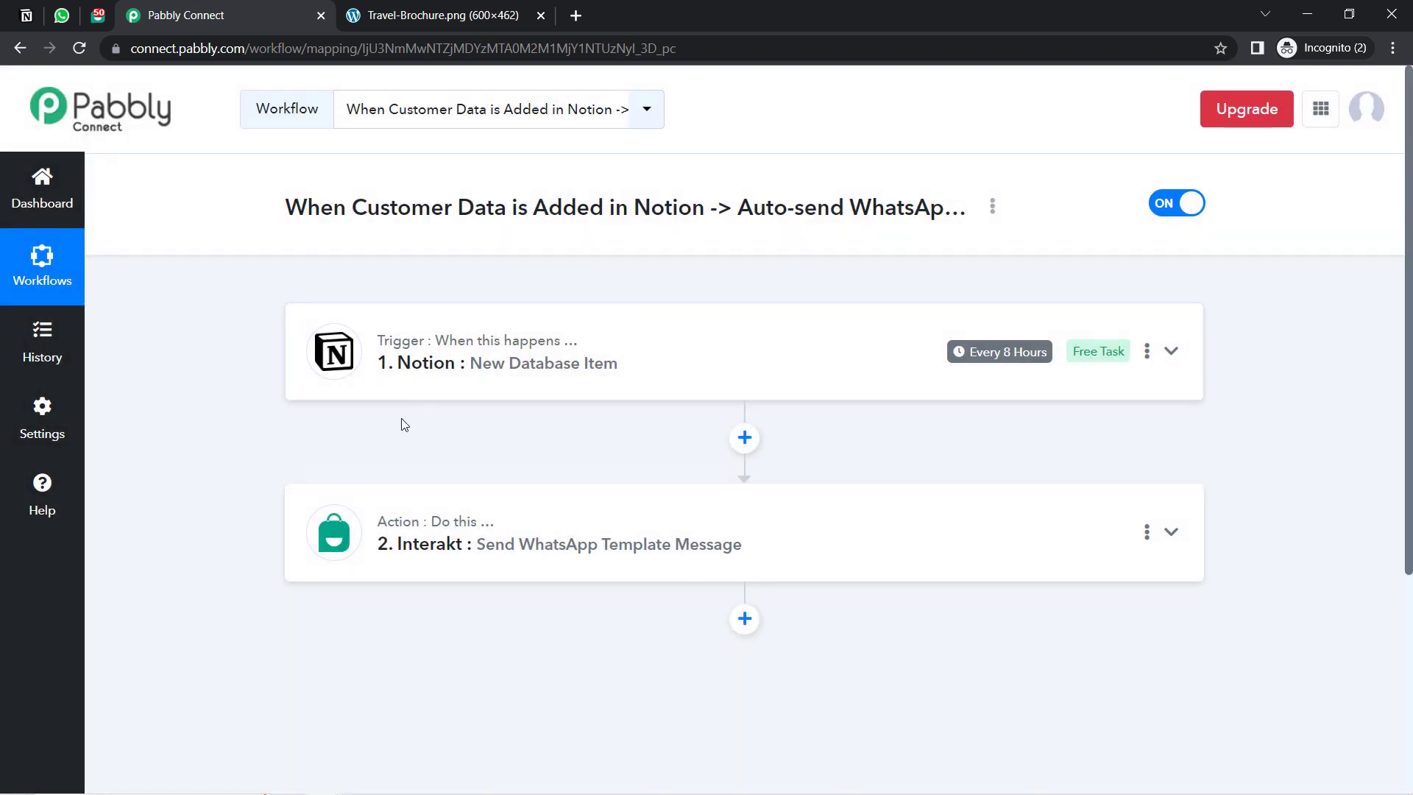